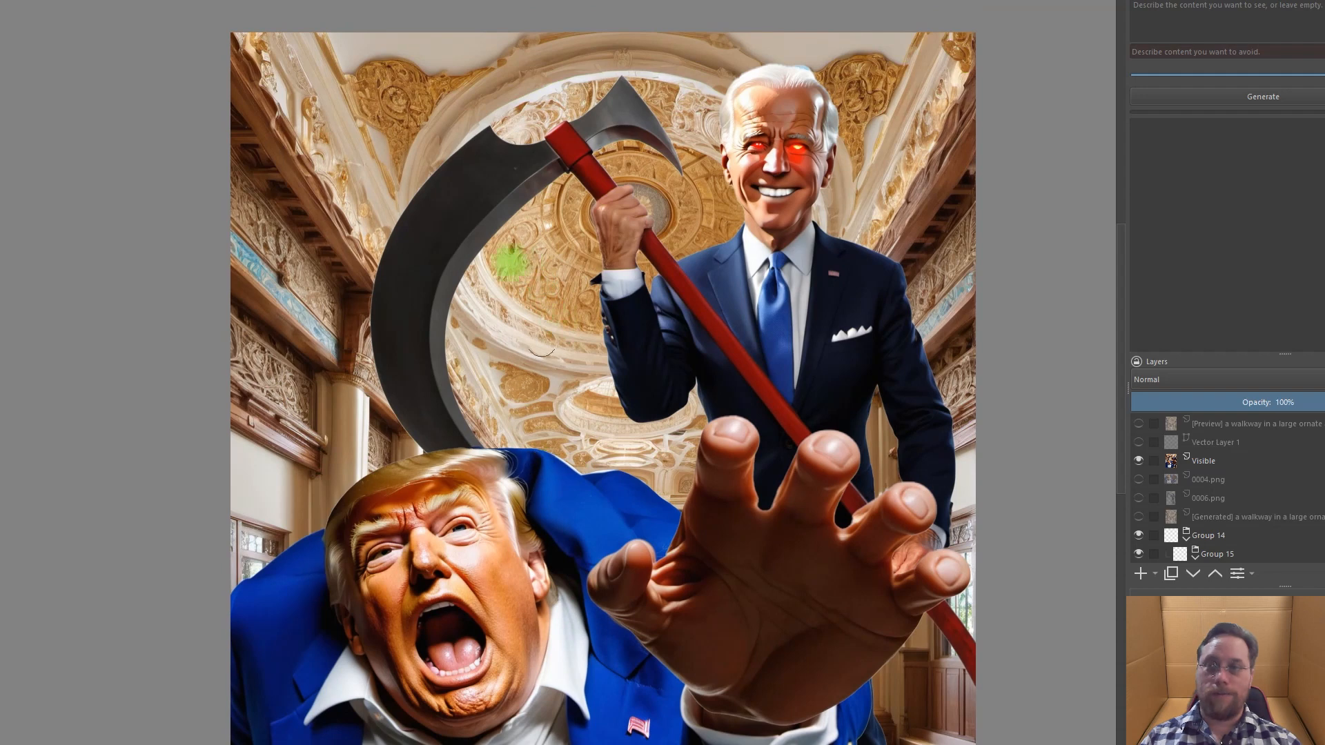
Examine the finished composite and its full layer stack, from the top preview layer down to the Background layer
mouse_move(540, 470)
mouse_down()
mouse_move(541, 350)
mouse_move(521, 284)
mouse_move(547, 319)
mouse_up()
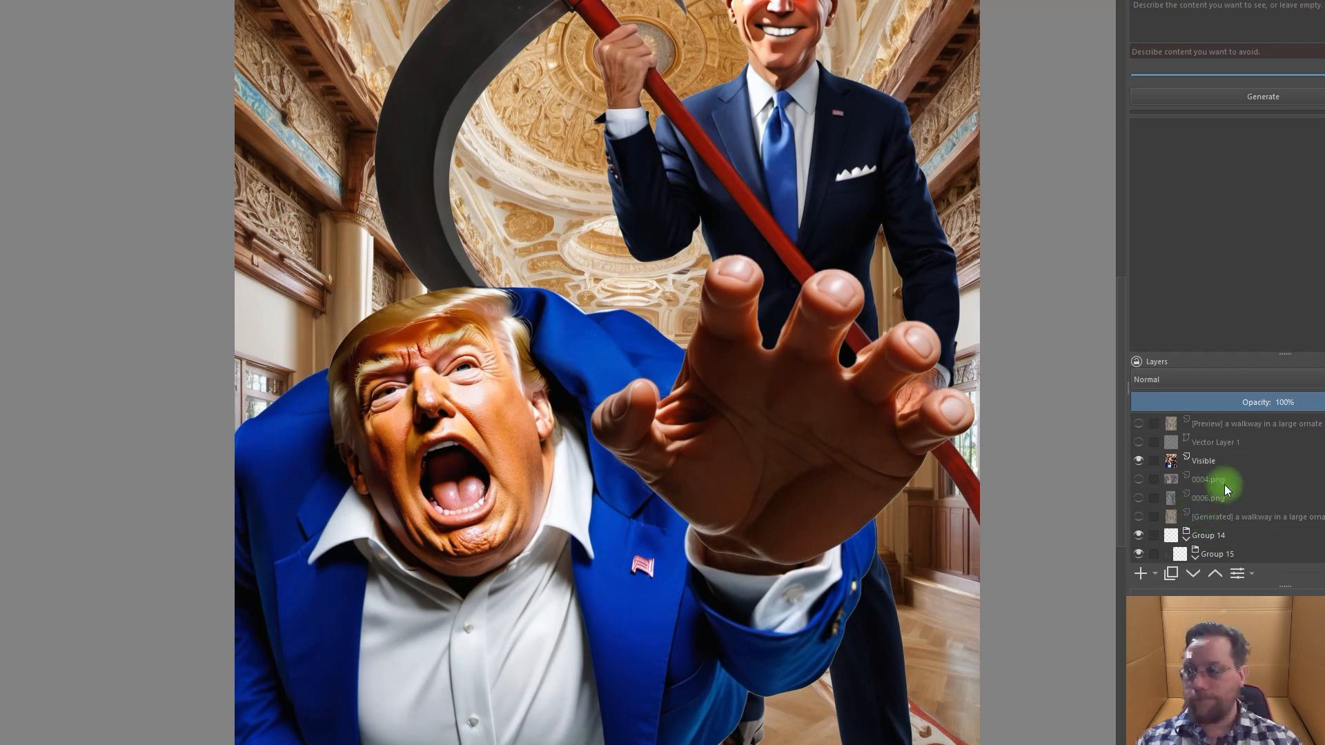
scroll(1224, 485, down, 3)
scroll(1216, 503, up, 3)
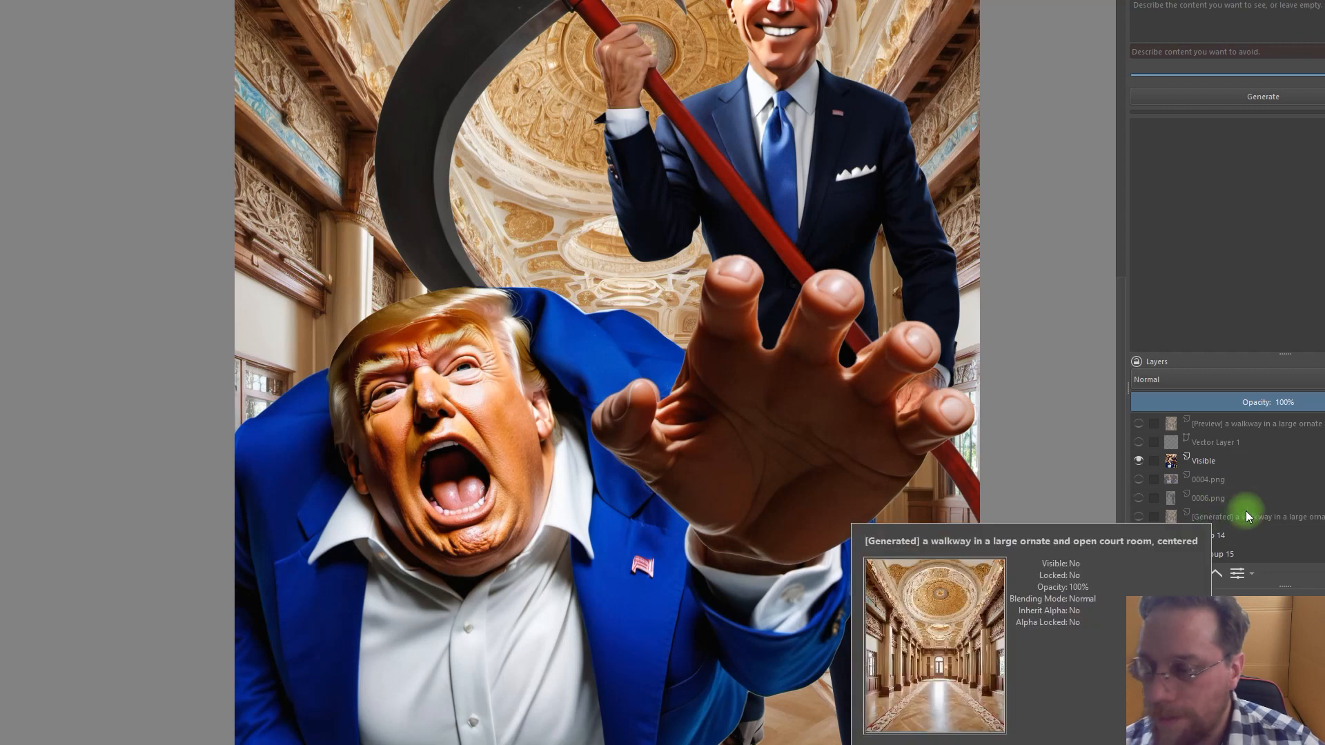
scroll(1259, 516, down, 3)
scroll(1259, 521, down, 5)
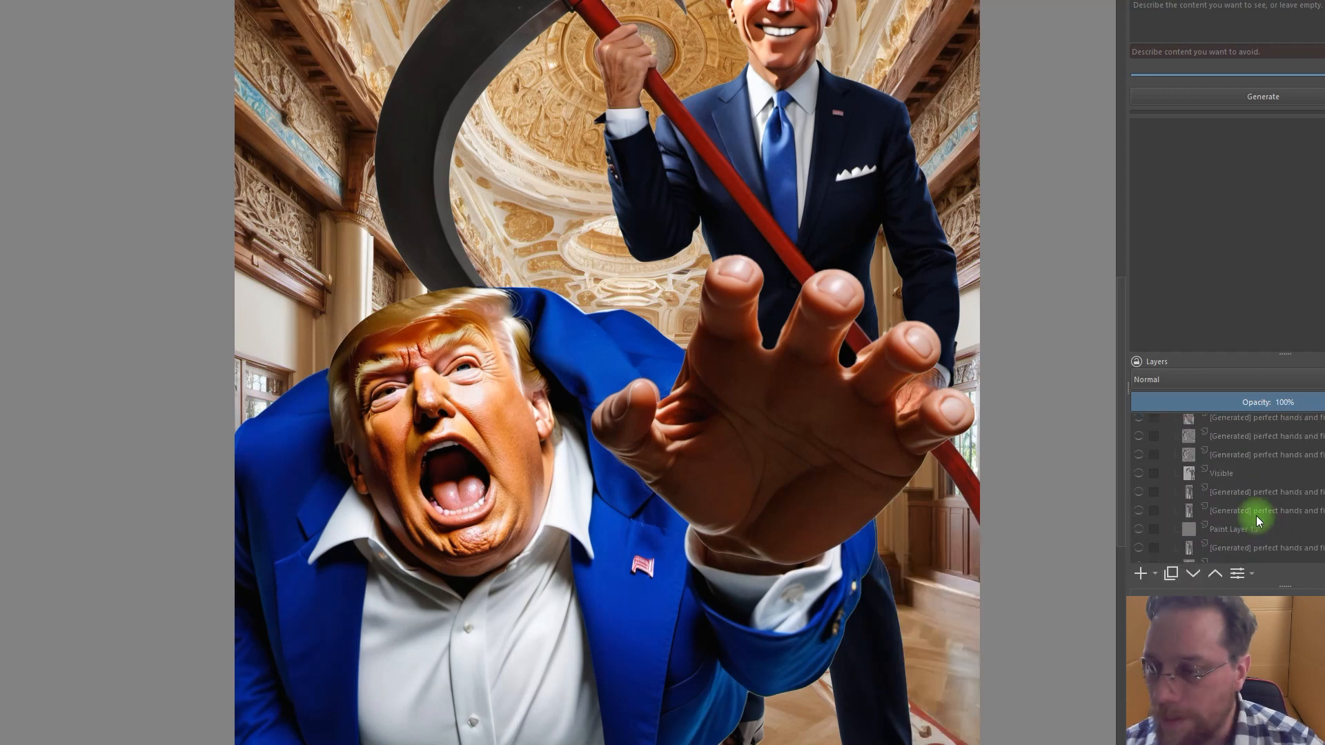
scroll(1255, 521, down, 10)
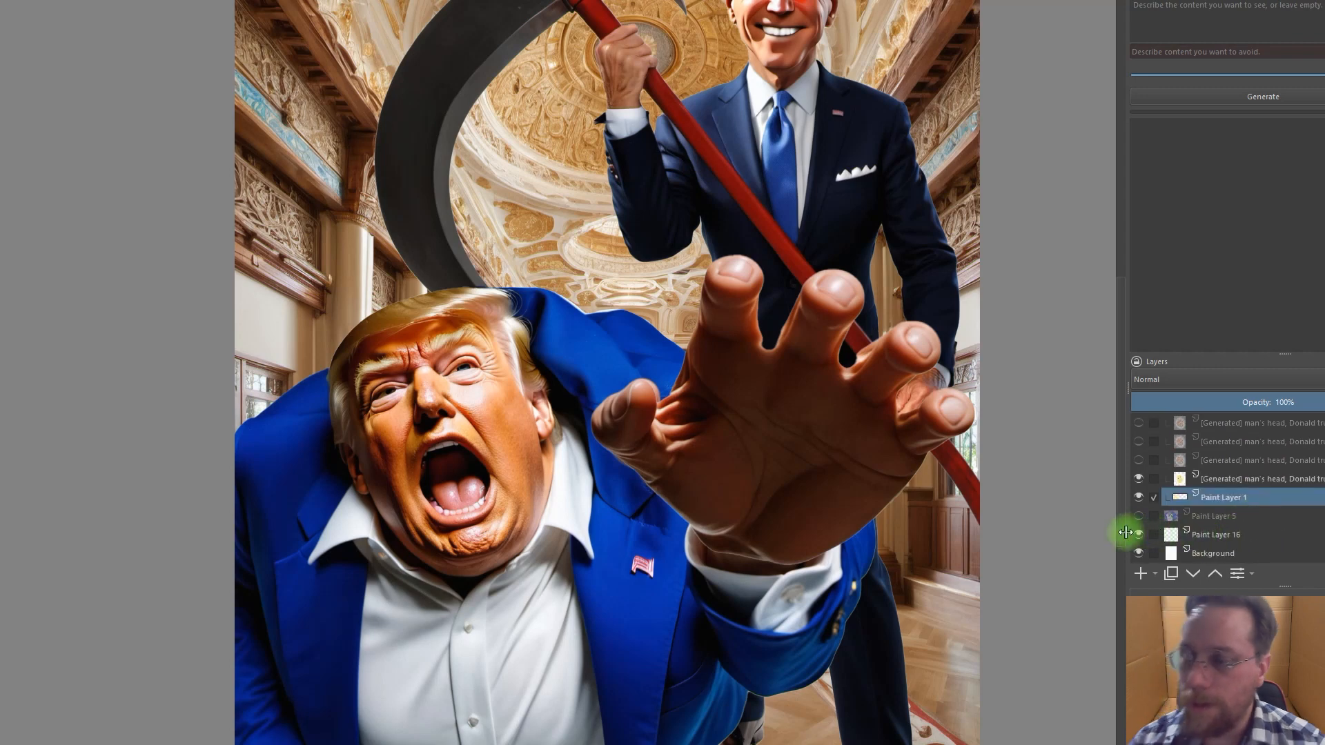
drag(611, 322, 597, 287)
drag(506, 179, 502, 283)
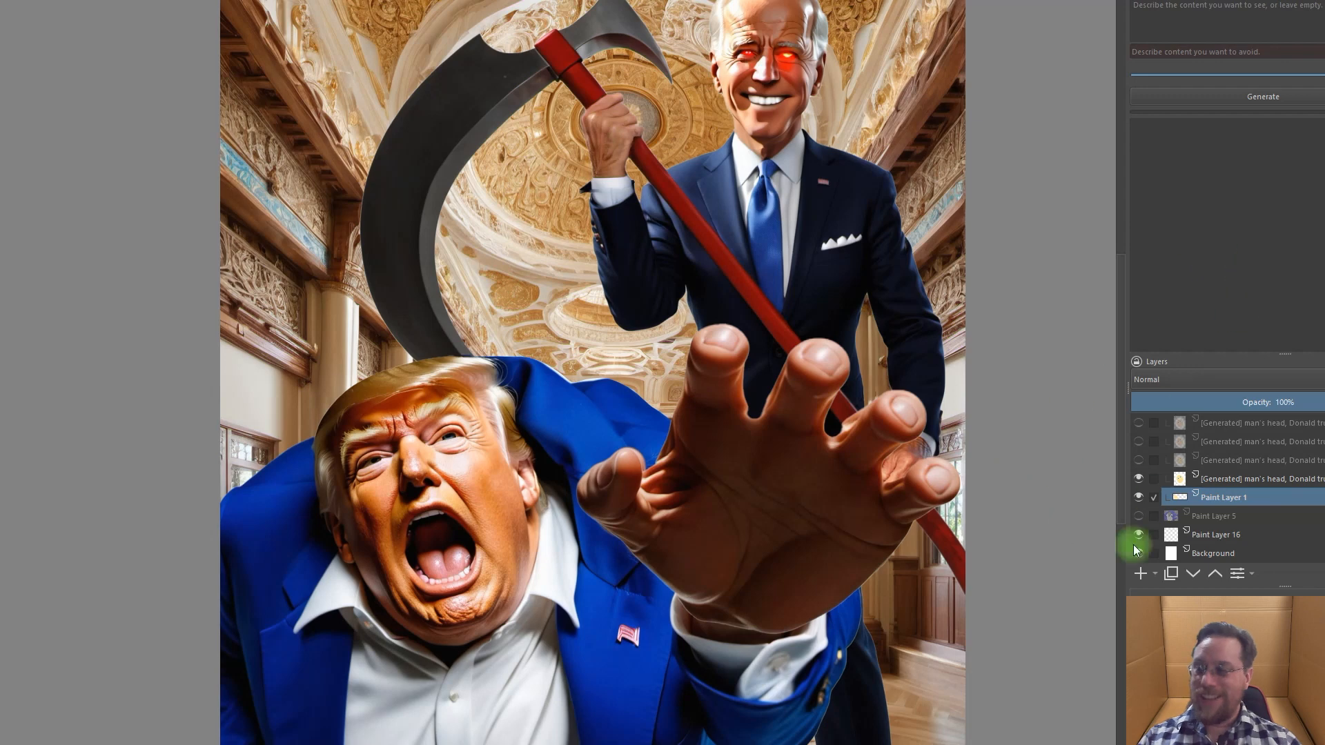
scroll(1204, 485, up, 5)
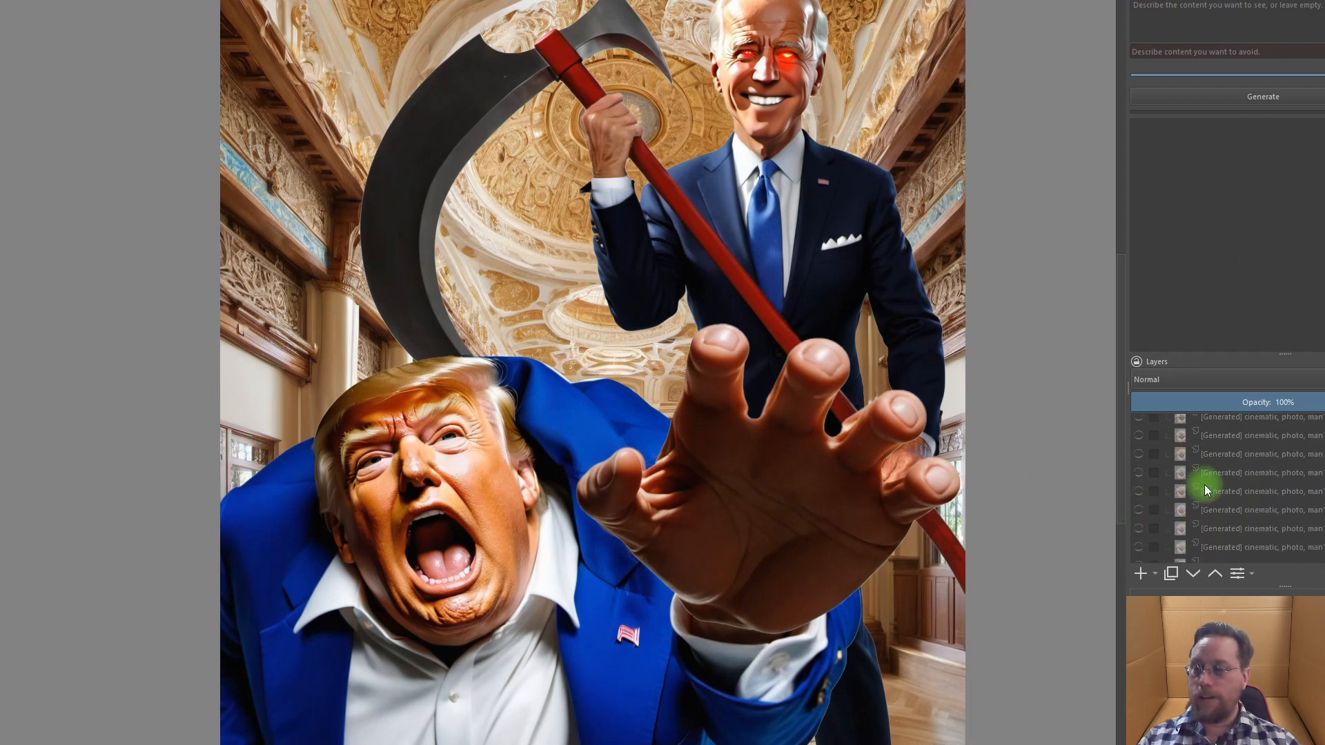
scroll(1203, 484, up, 5)
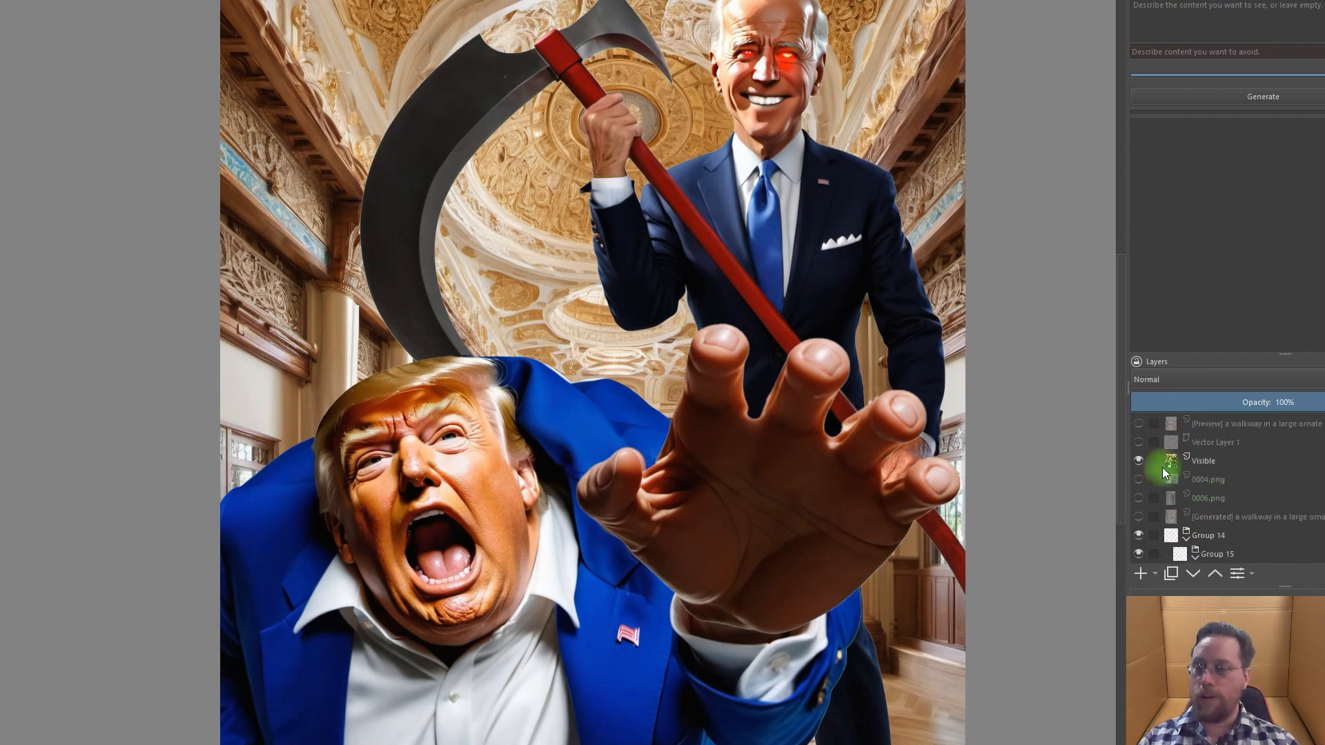
Hide the merged Visible layer and show the three hidden generated man's head layers directly above the lowest one at the stack's base
mouse_move(1139, 462)
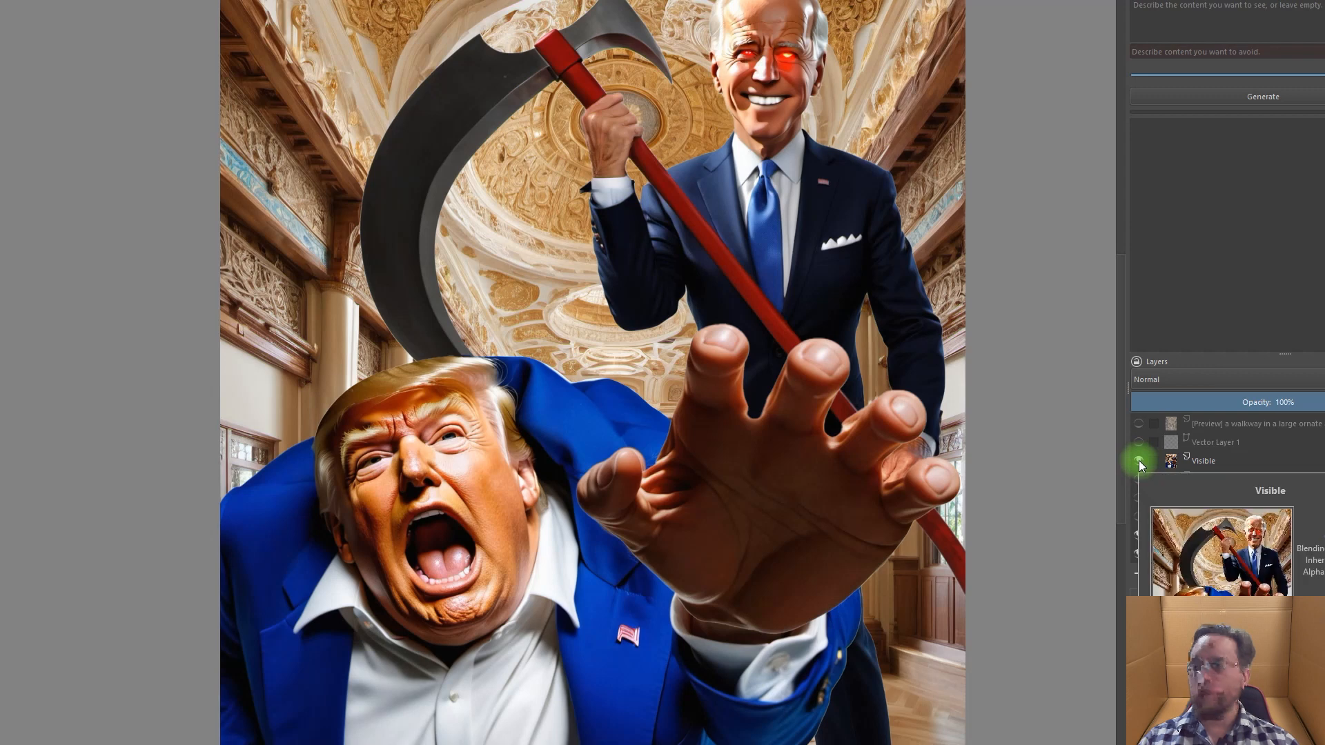
click(1138, 461)
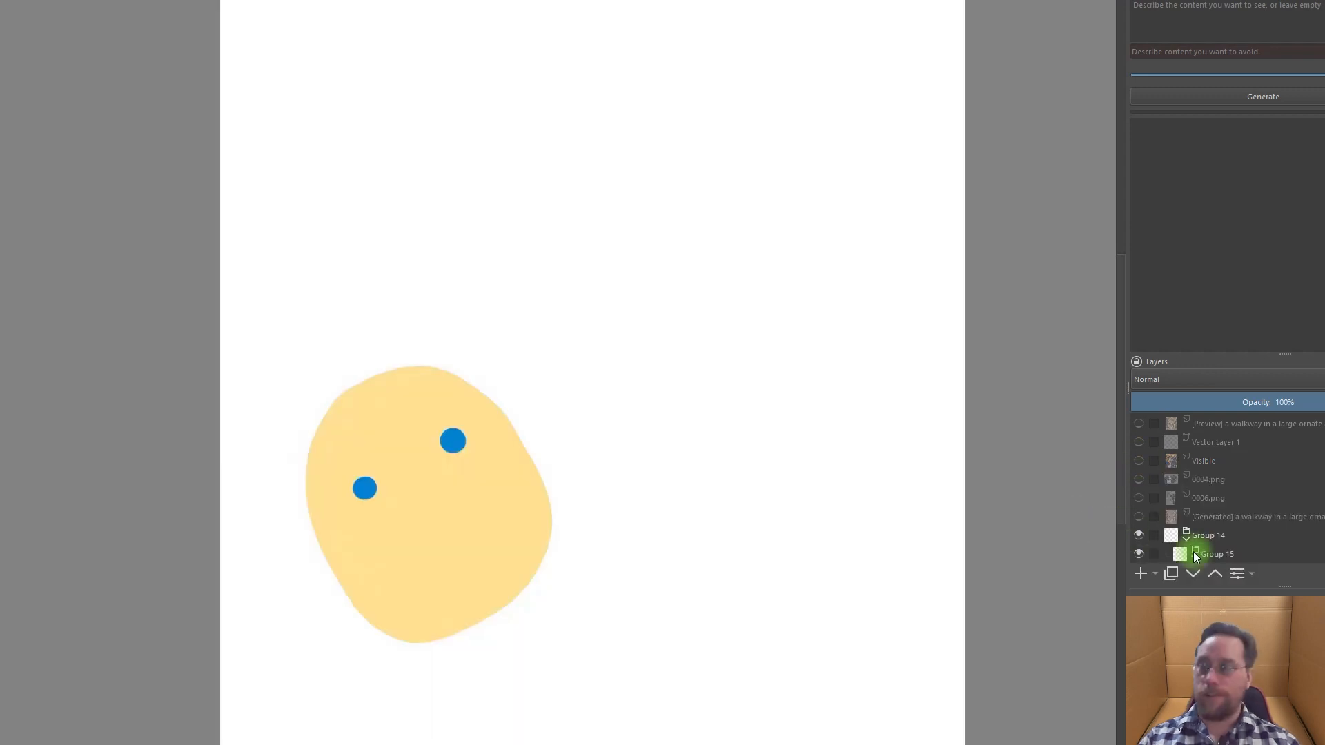
scroll(1219, 494, down, 5)
mouse_move(869, 406)
mouse_down()
mouse_move(867, 231)
mouse_move(851, 526)
mouse_move(855, 375)
mouse_move(838, 371)
mouse_up()
scroll(1189, 516, down, 3)
scroll(1190, 516, down, 15)
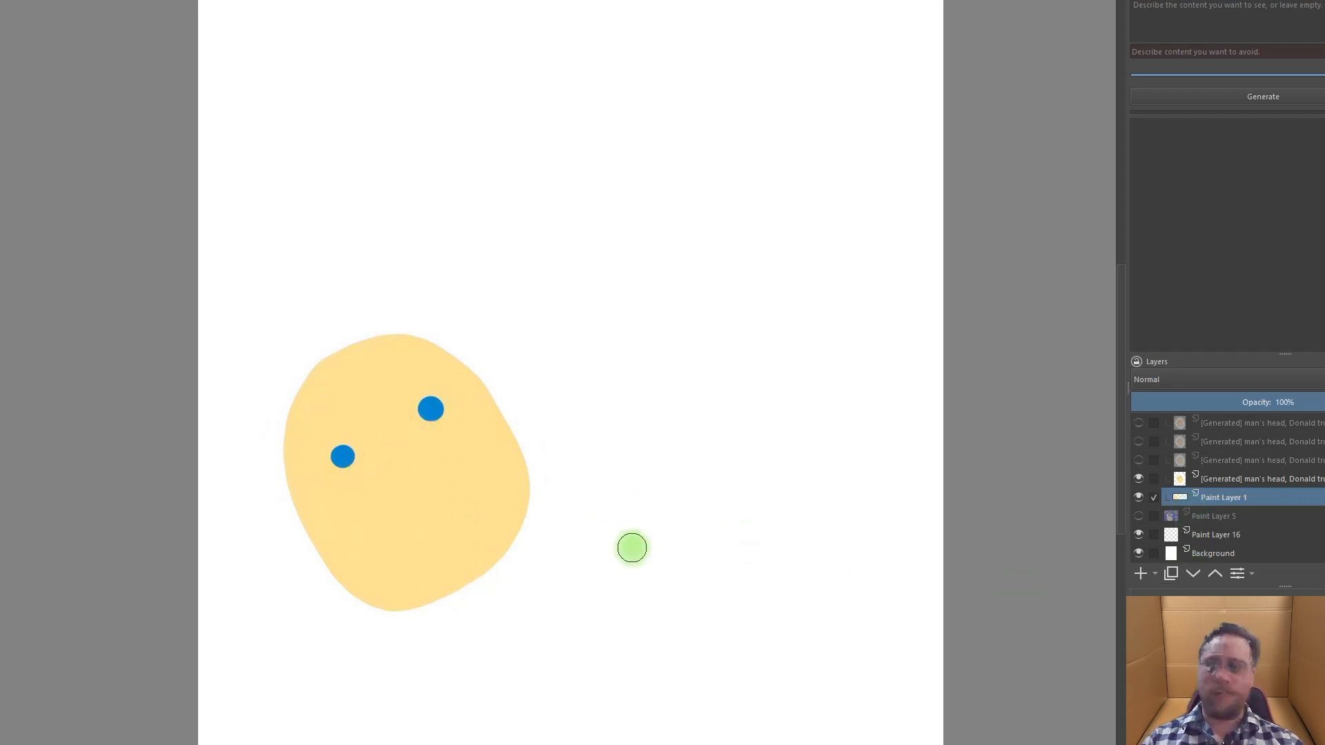
drag(634, 611, 623, 559)
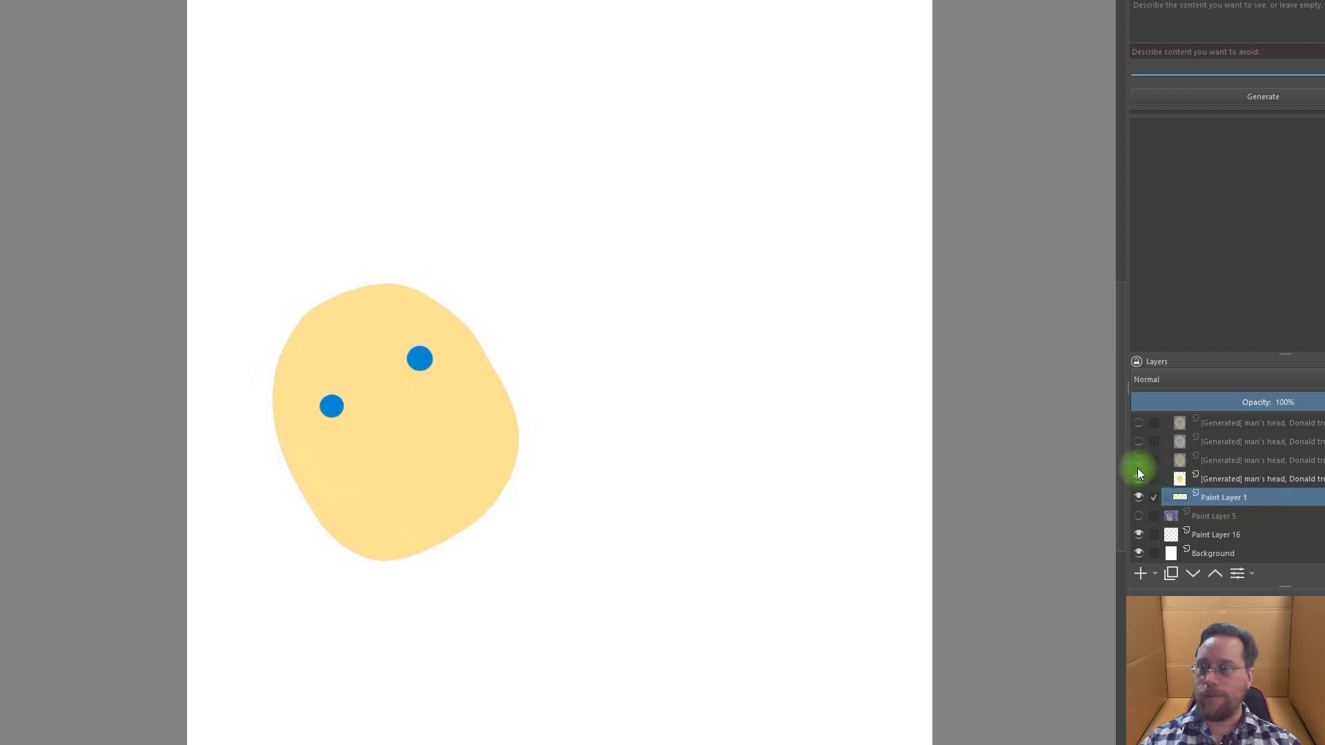
mouse_move(1136, 462)
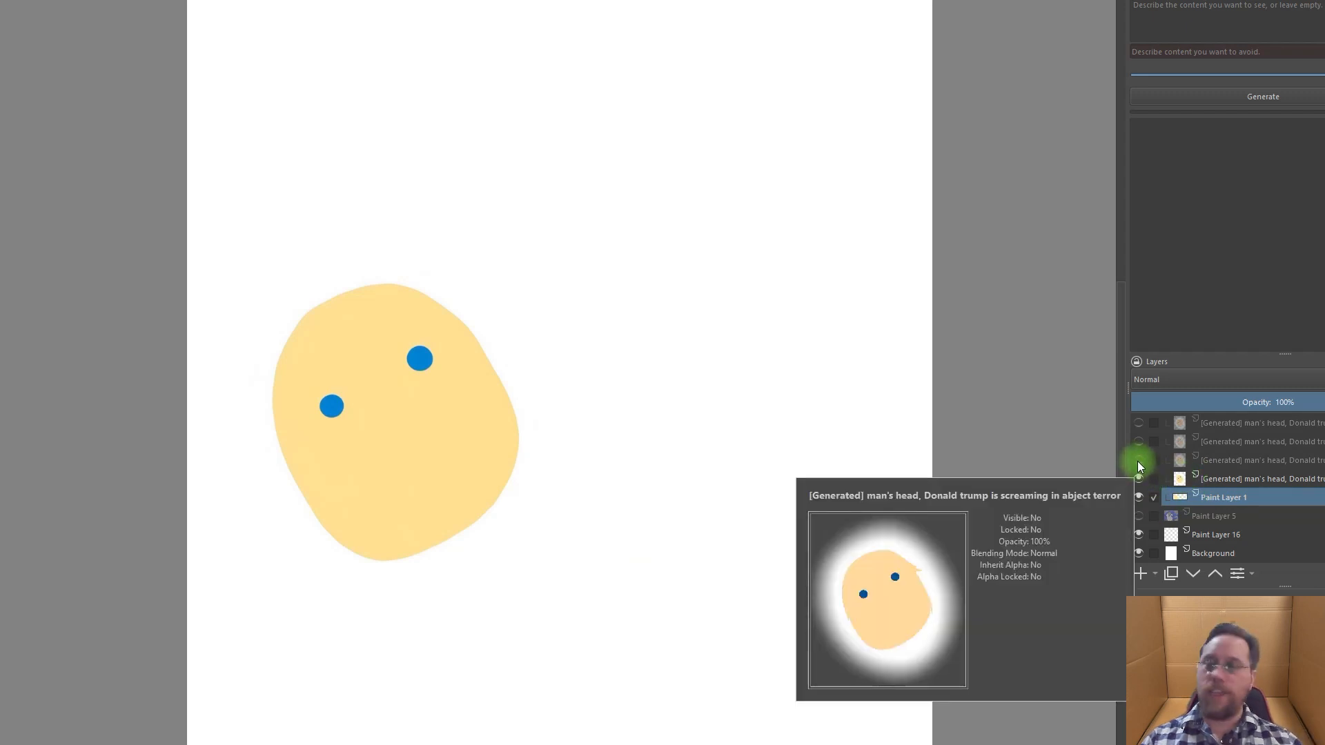
click(1139, 460)
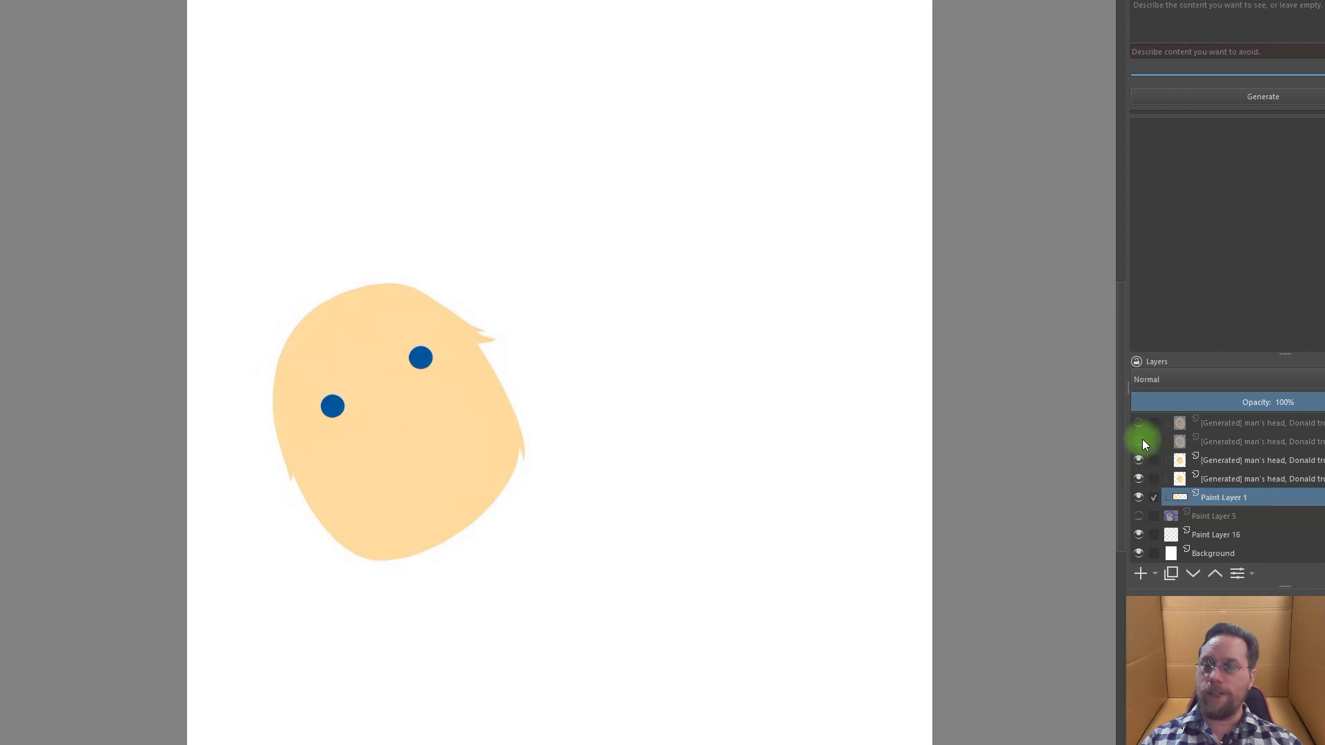
click(1140, 441)
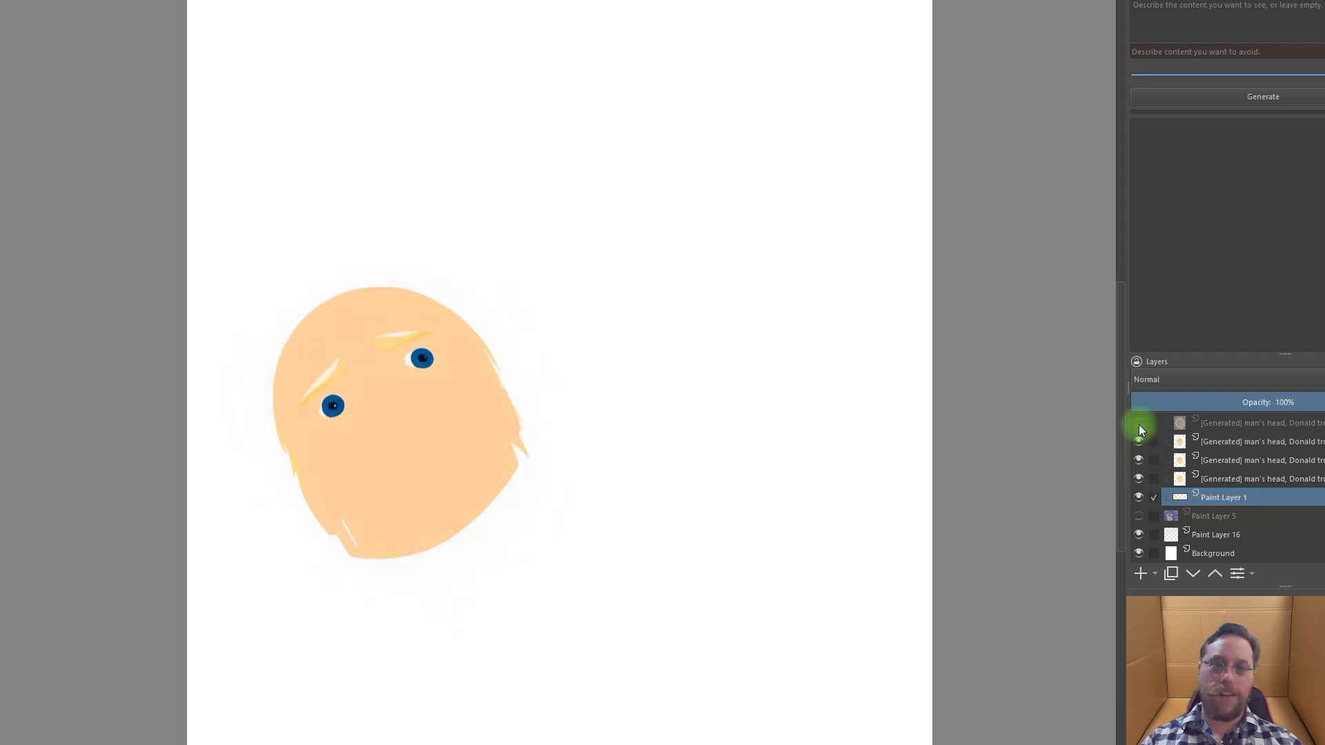
click(1138, 424)
Show the next five hidden man's head layers one by one, working upward from the flat face without a mouth
scroll(1166, 472, up, 2)
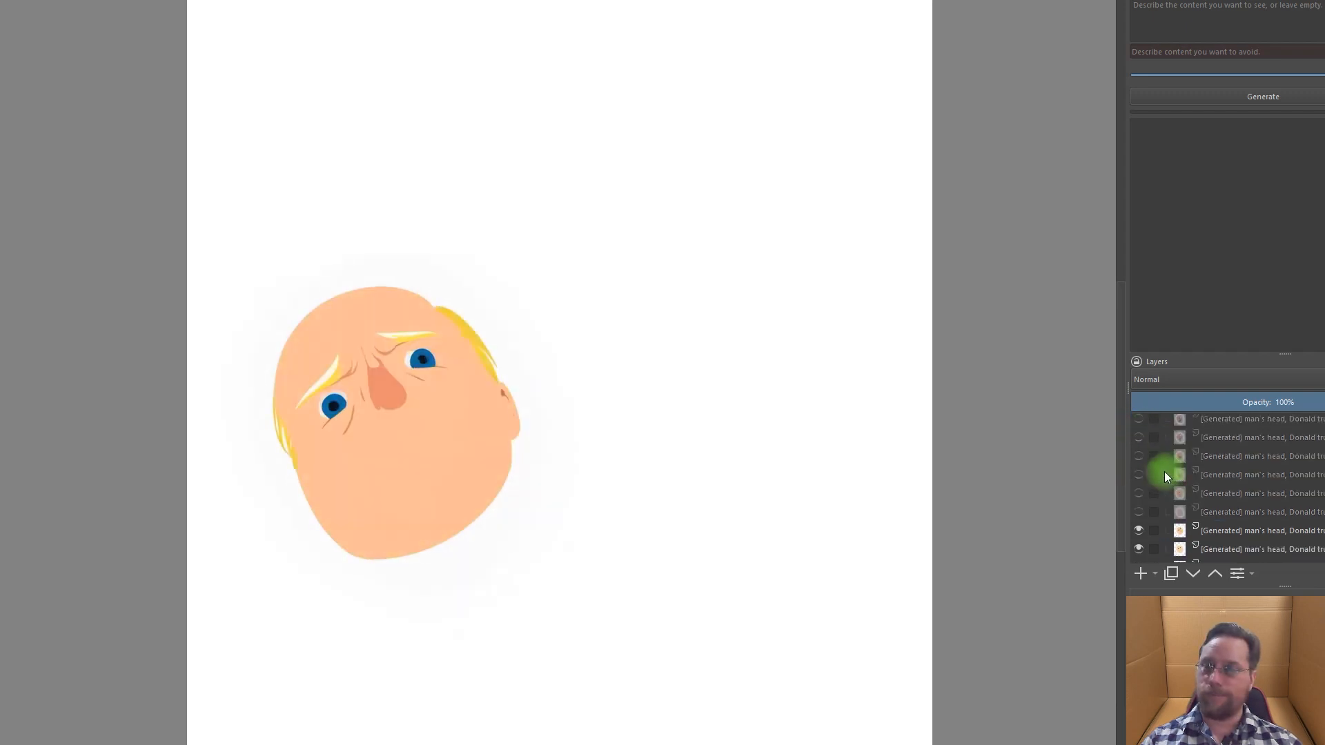
click(1139, 510)
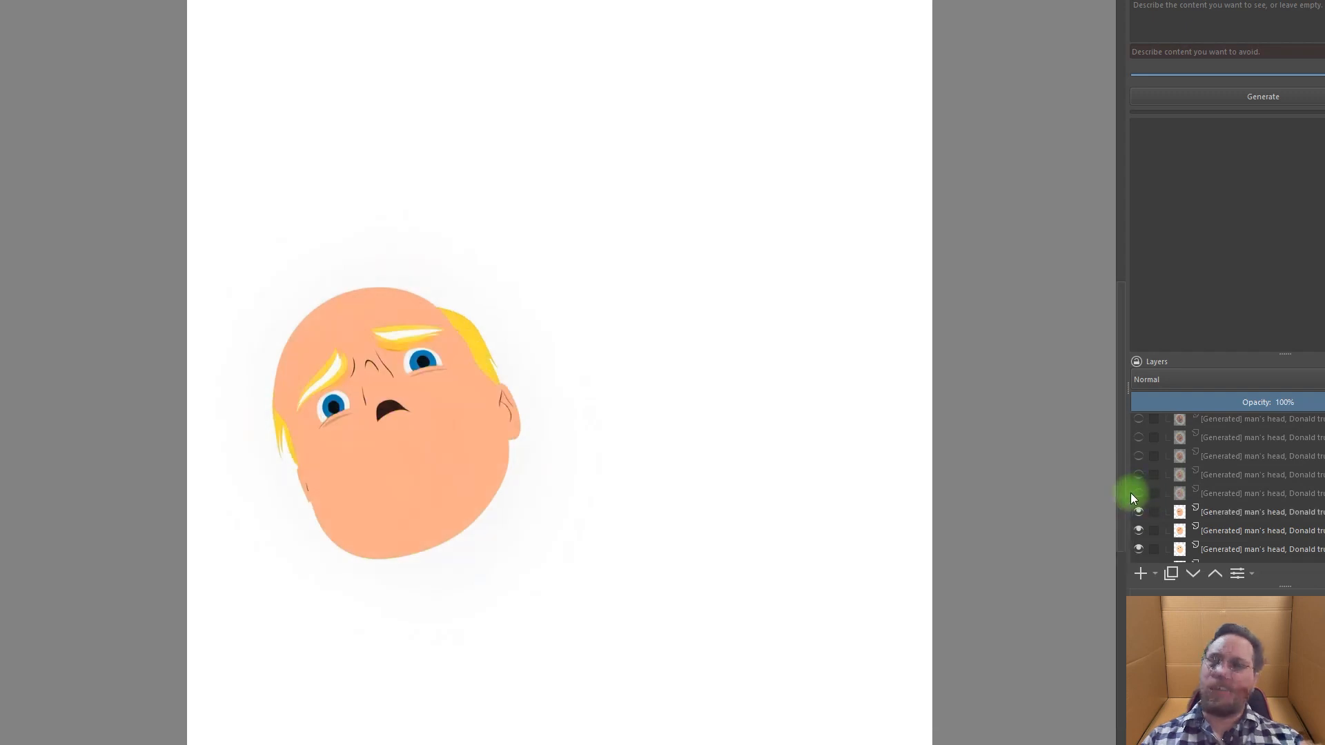
click(1137, 493)
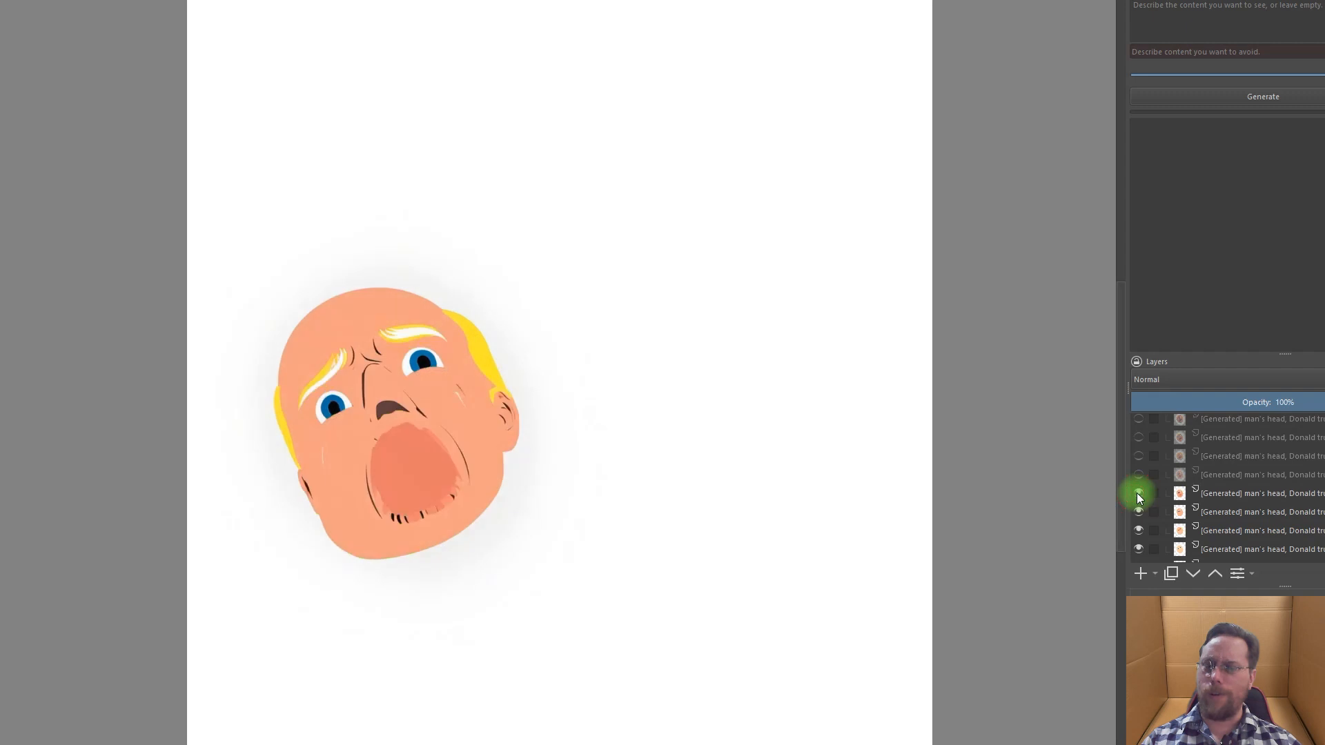
click(1138, 475)
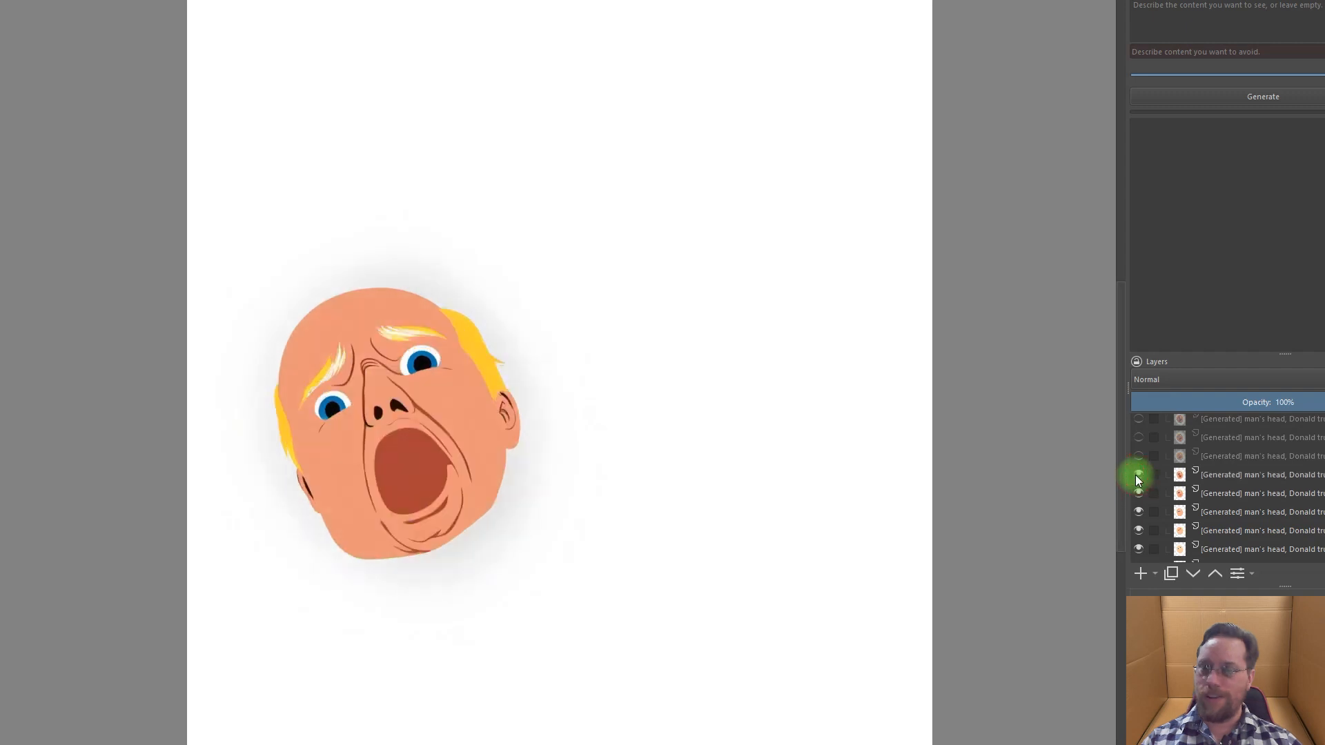
mouse_move(1136, 455)
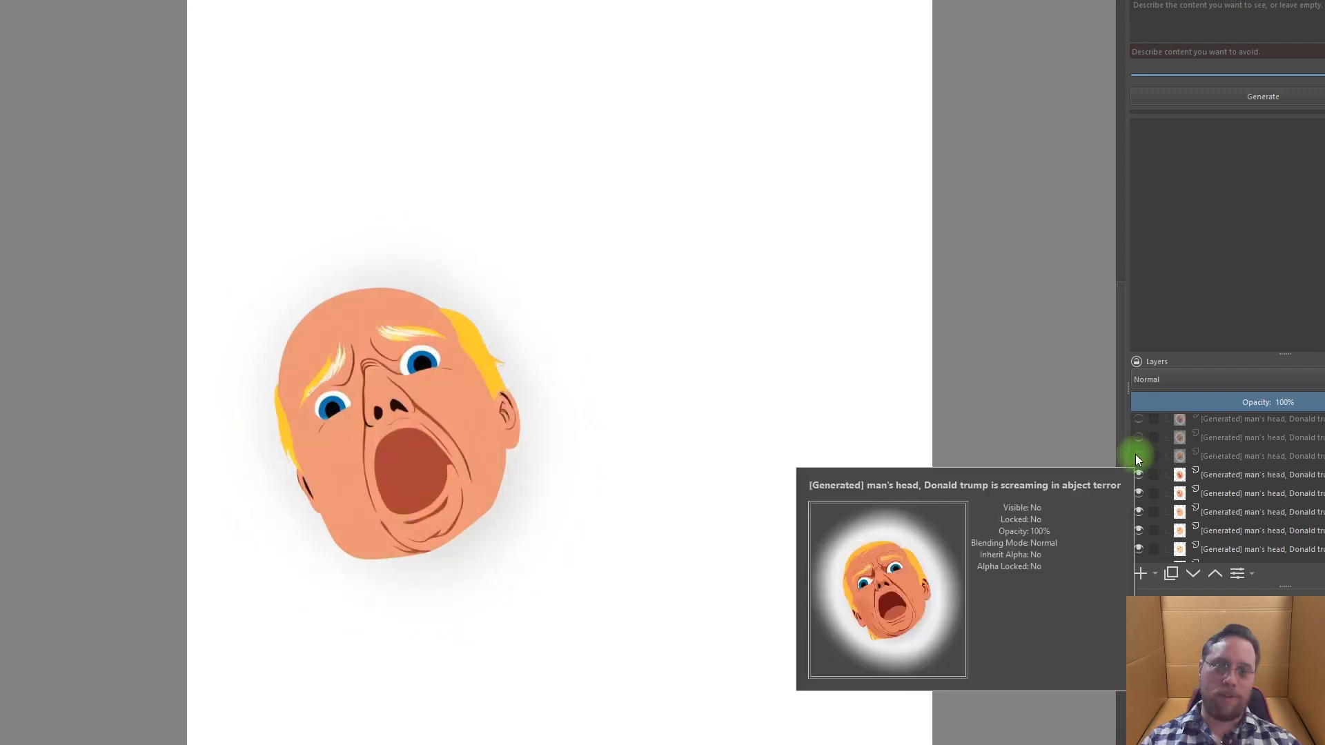
click(1137, 458)
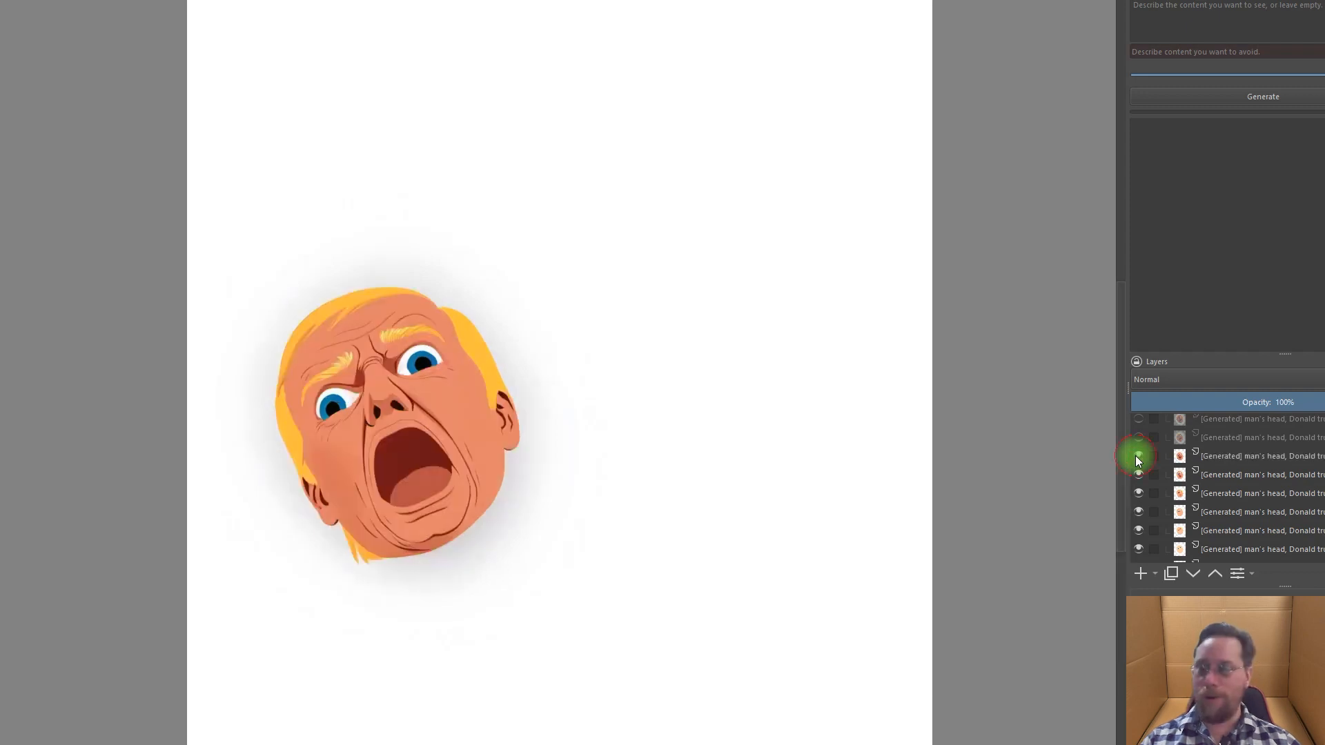
click(1137, 440)
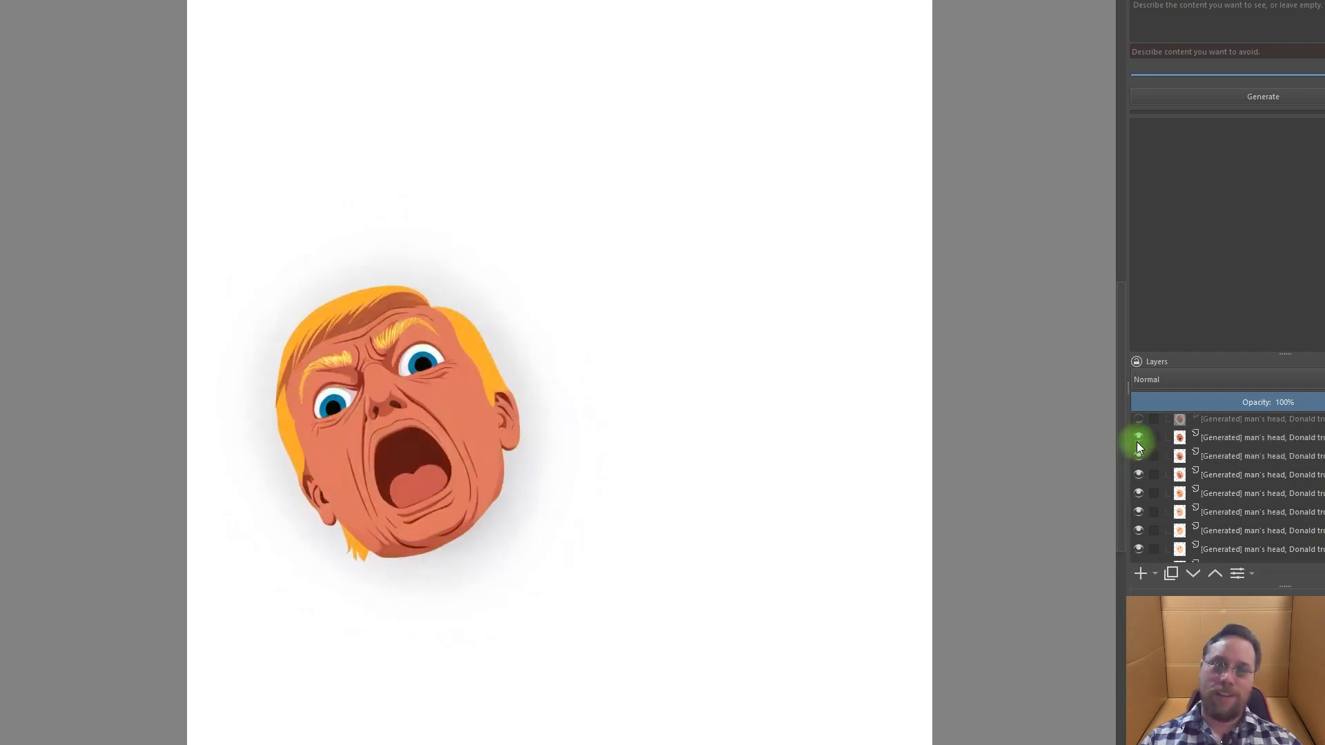
Show six more hidden man's head layers in upward order, from the flat illustrated stage to the shaded, realistic stages
scroll(1137, 486, up, 2)
click(1139, 526)
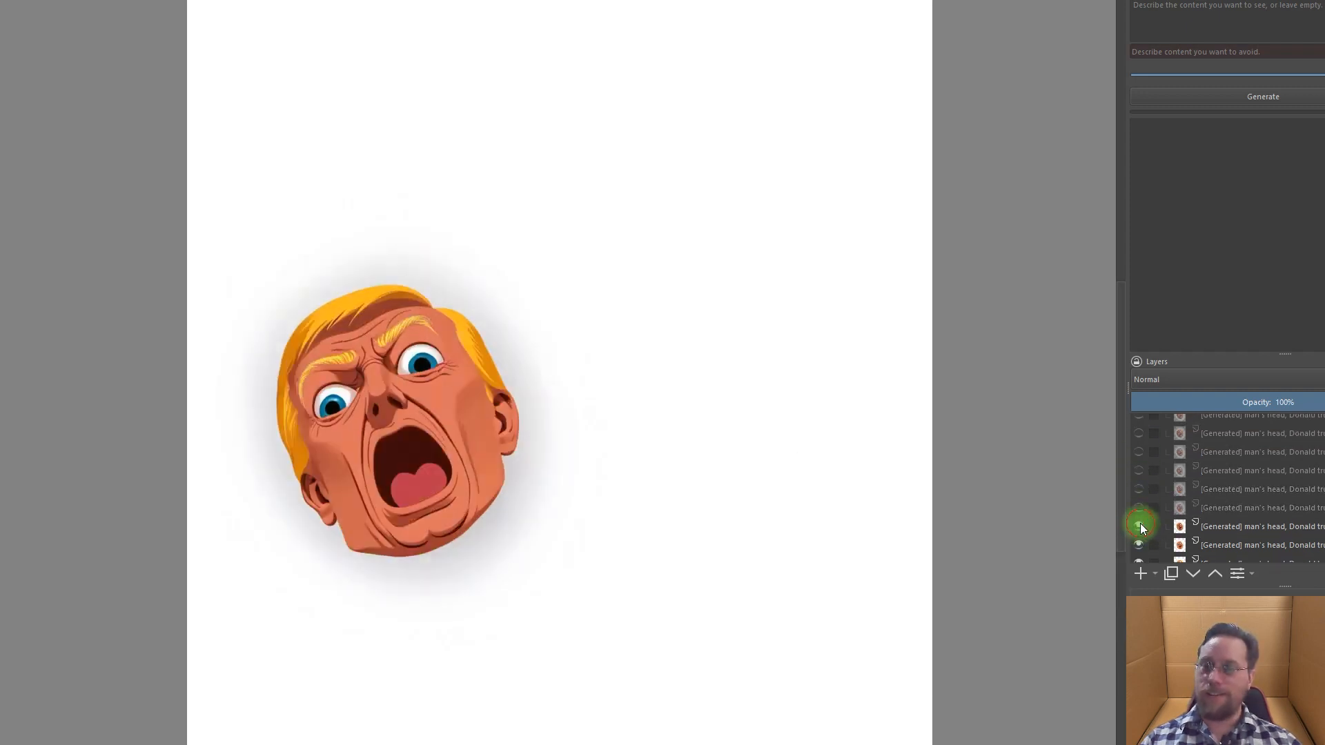
click(1138, 509)
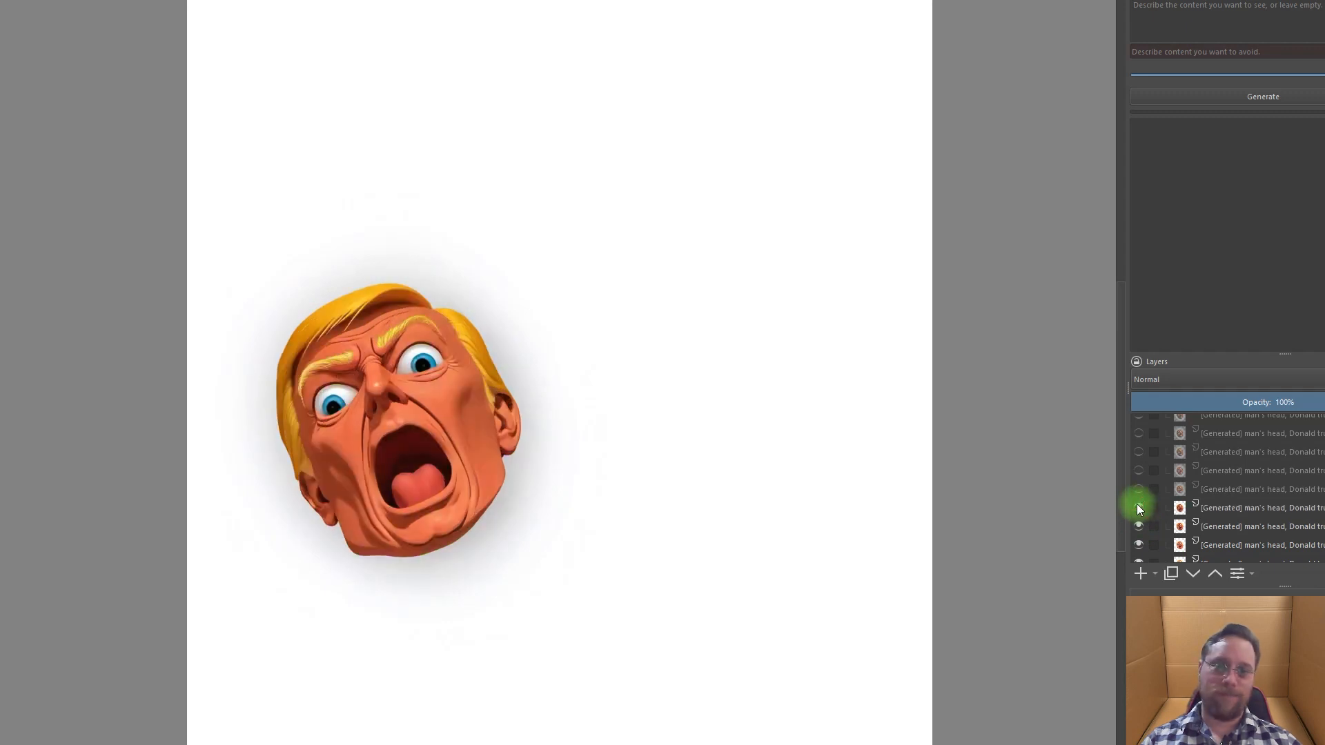
click(1139, 490)
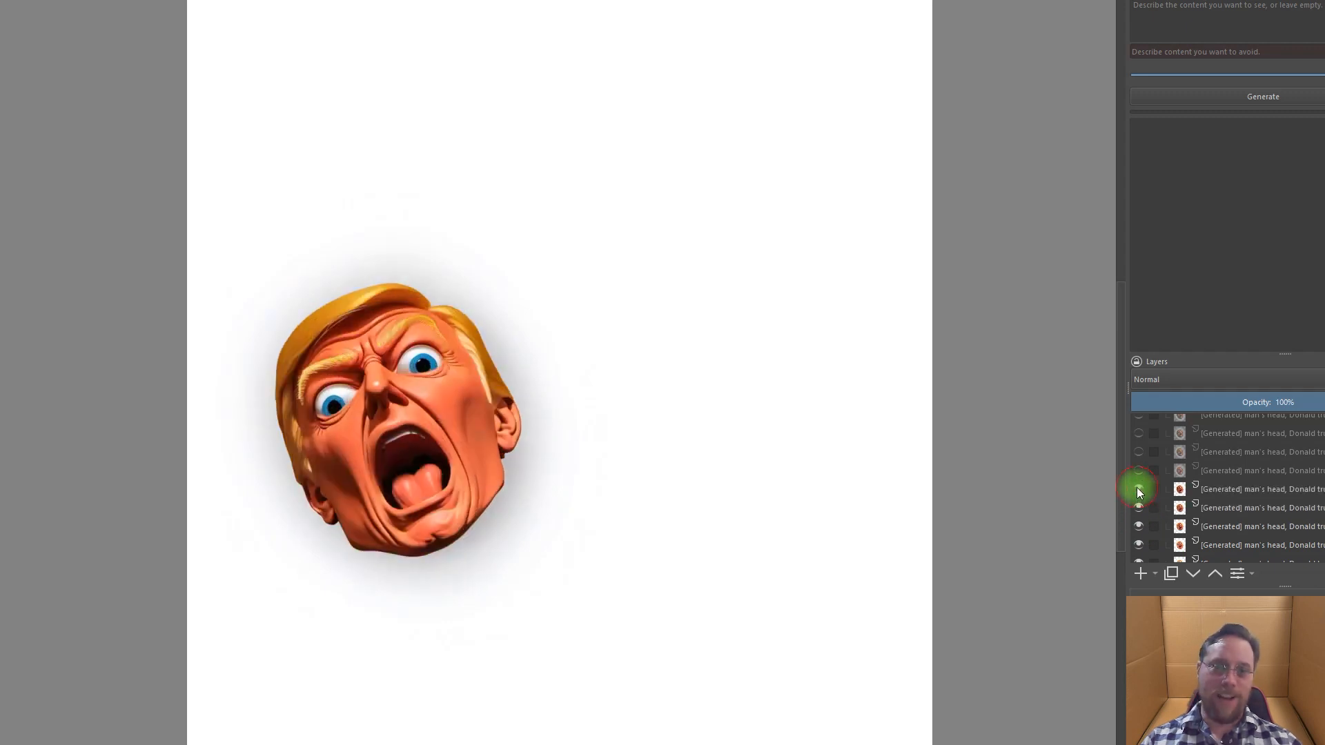
click(1137, 472)
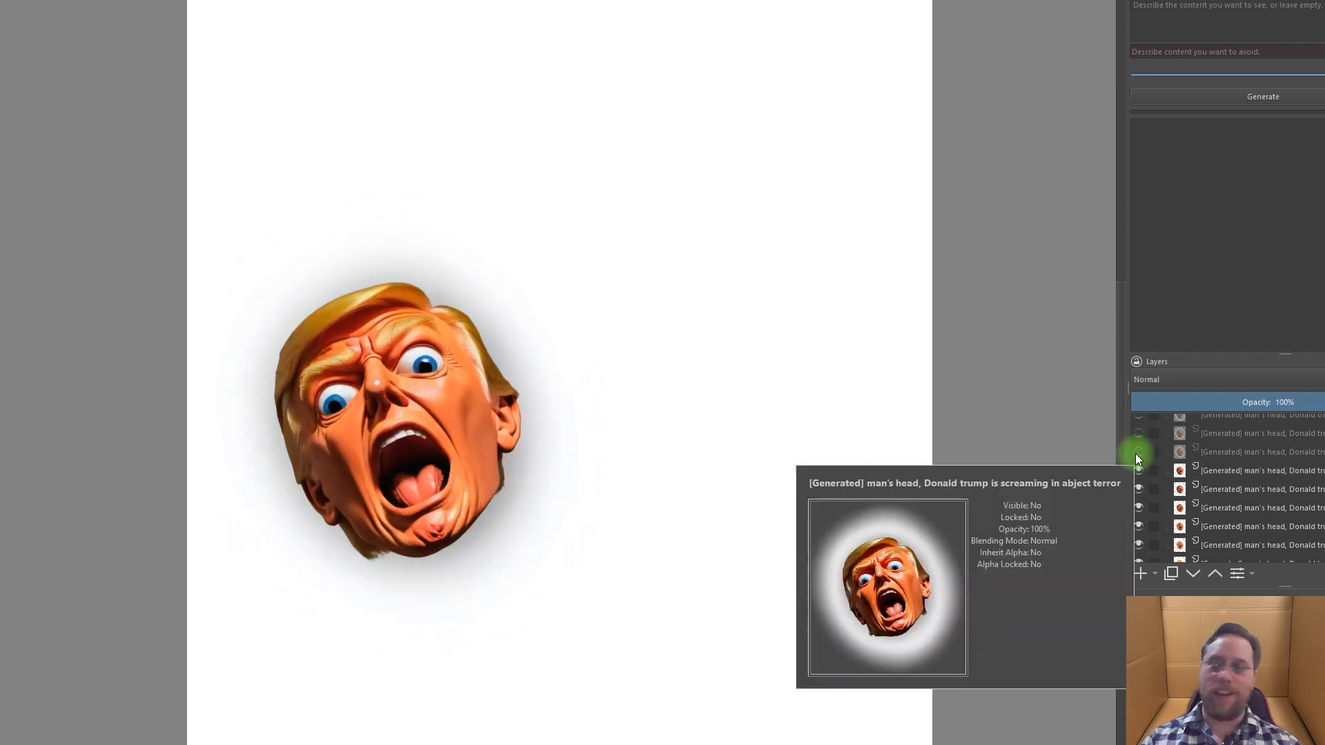
click(1136, 451)
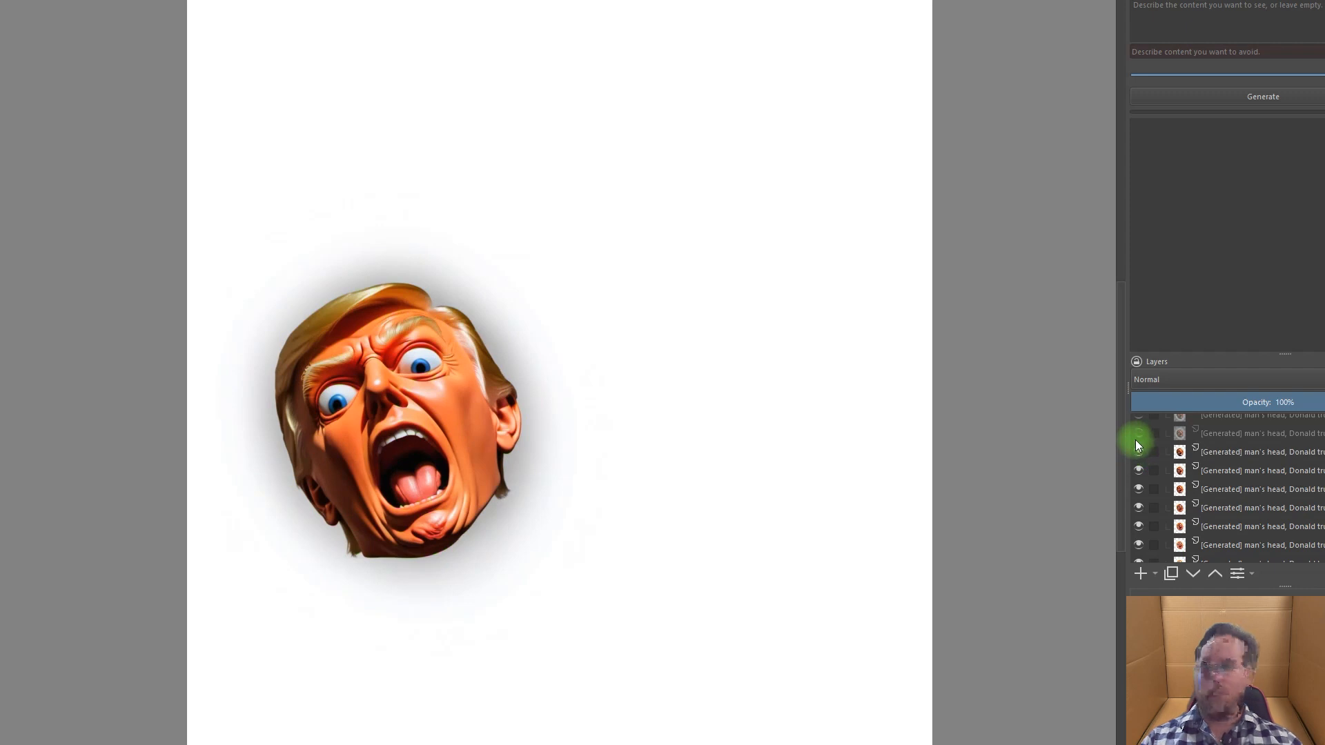
click(1138, 434)
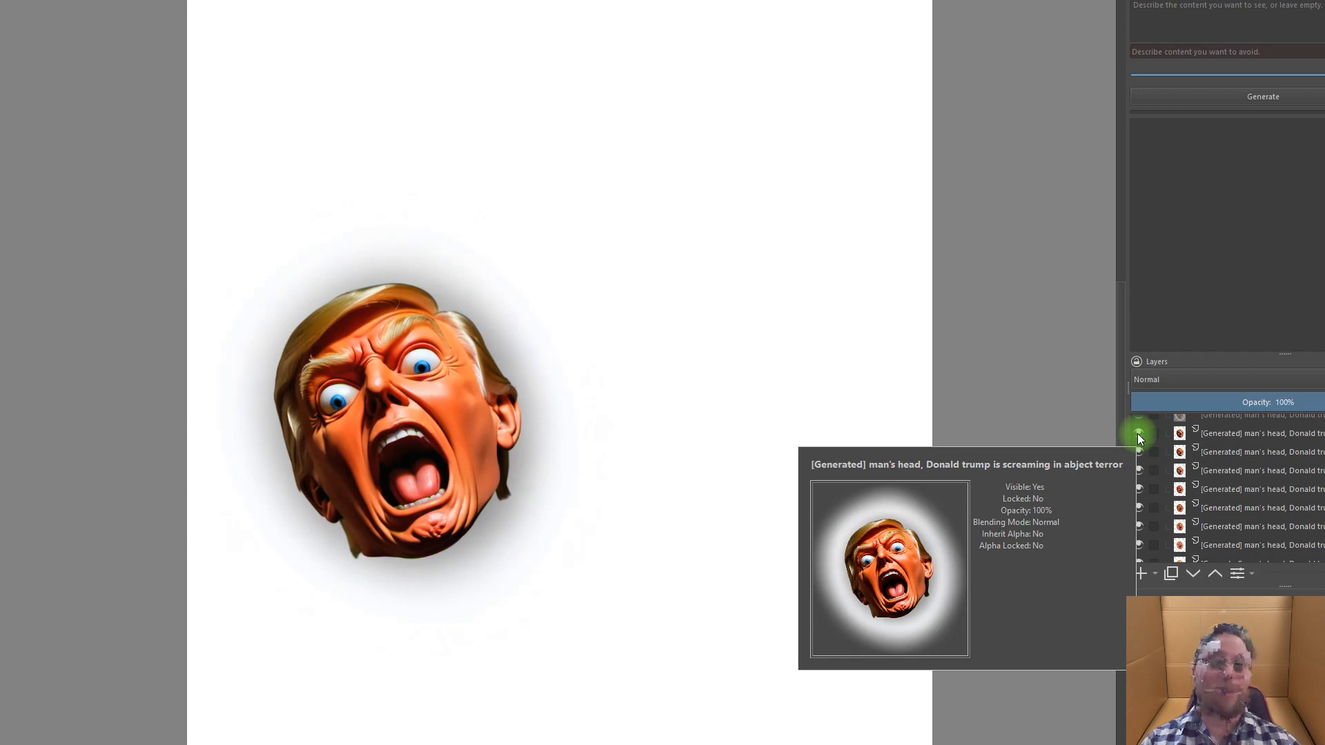
Show the last two hidden man's head layers and the first four generated "cinematic, photo" head layers above them
scroll(1166, 454, up, 2)
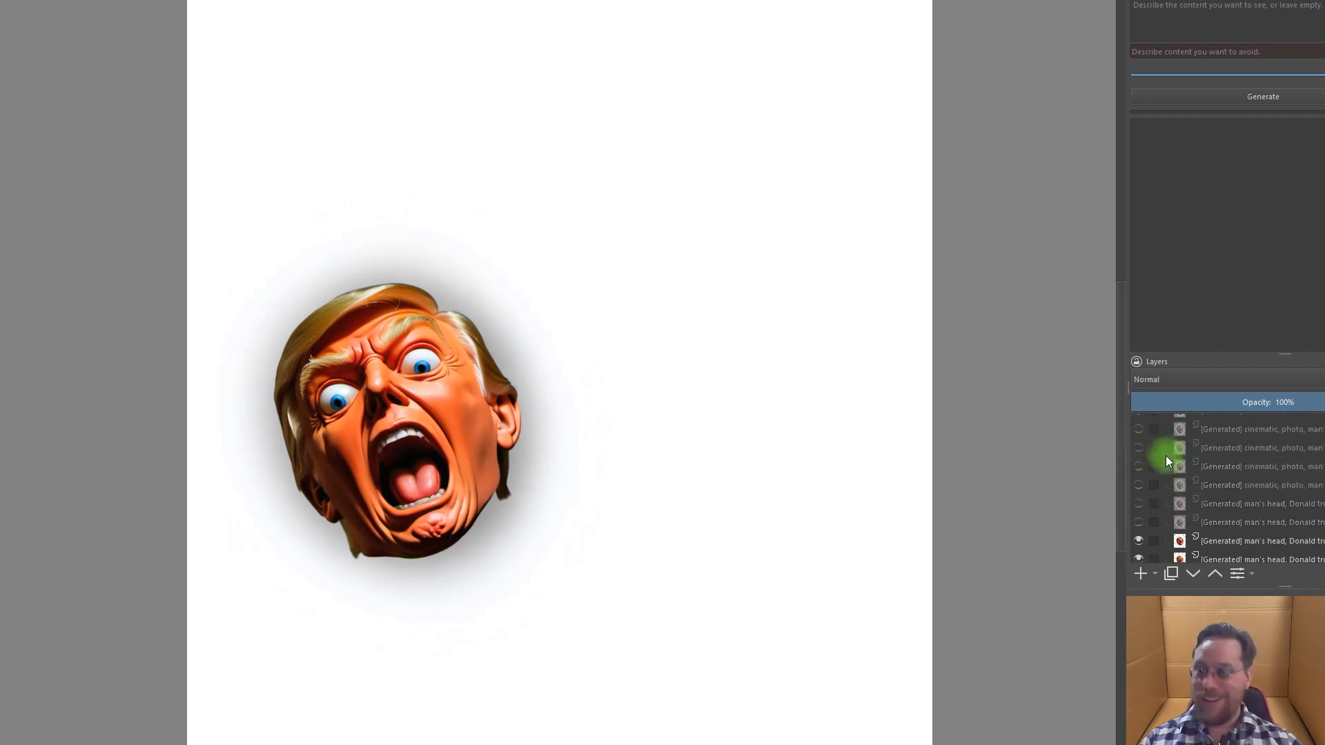
click(1138, 523)
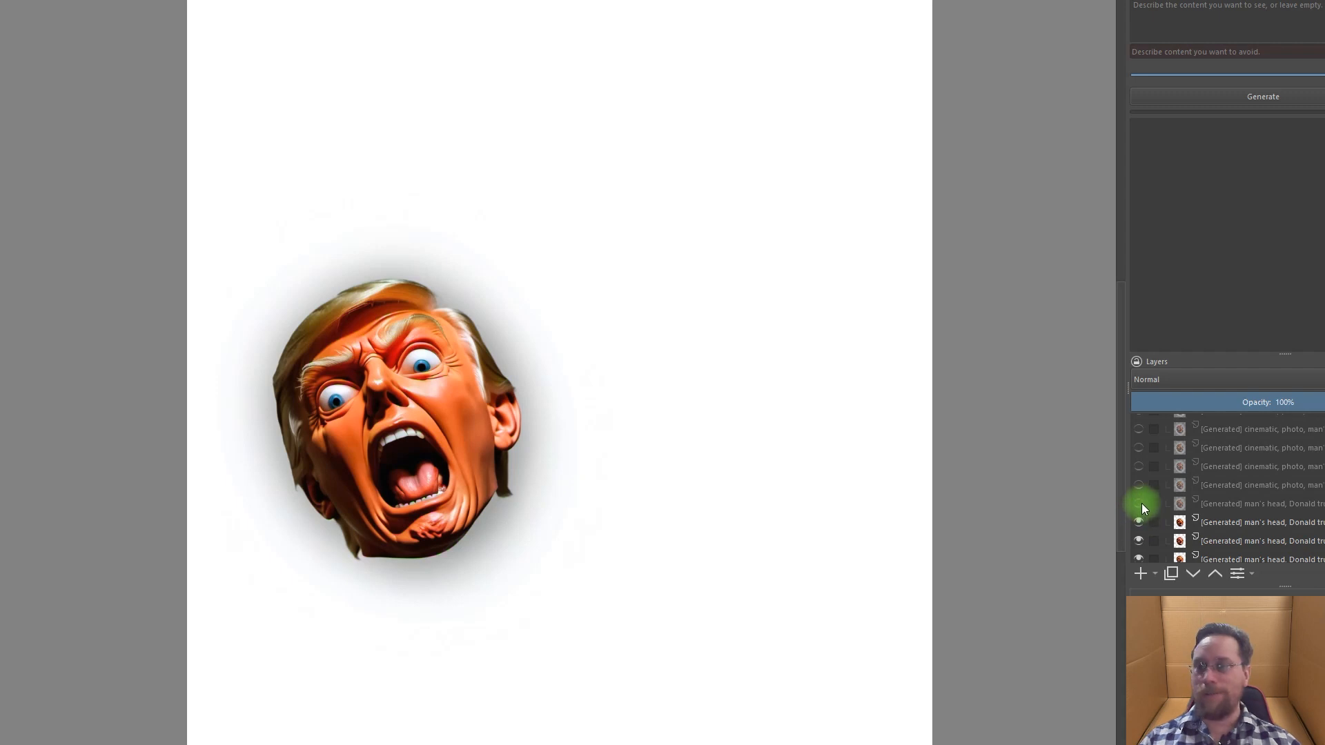
click(1138, 504)
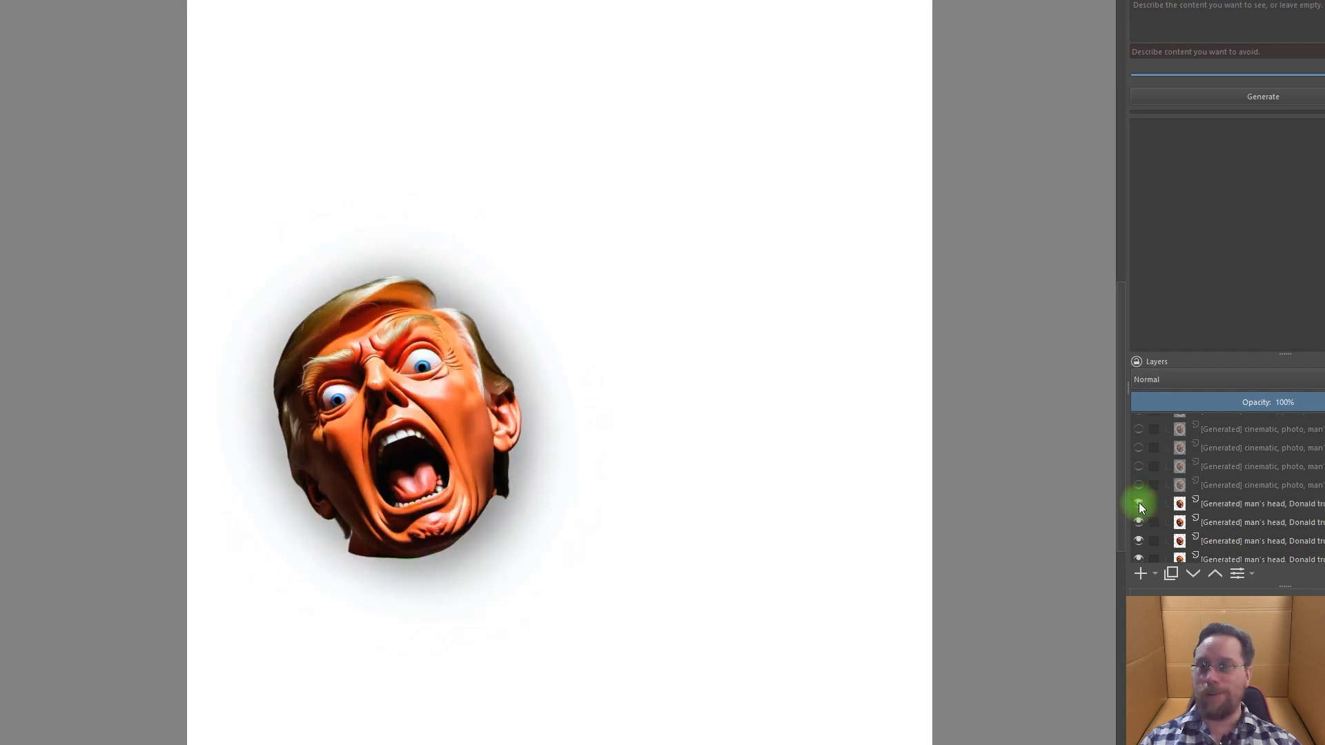
click(1138, 486)
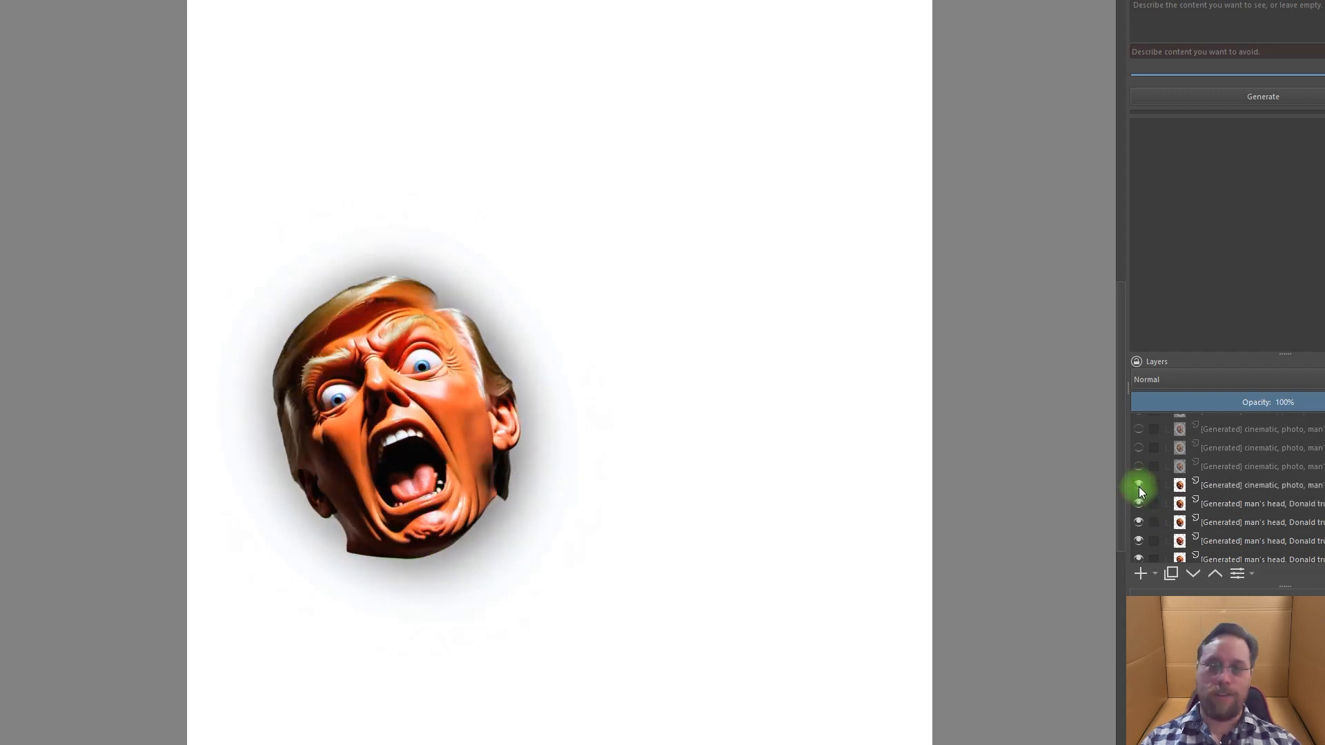
click(1138, 467)
click(1138, 448)
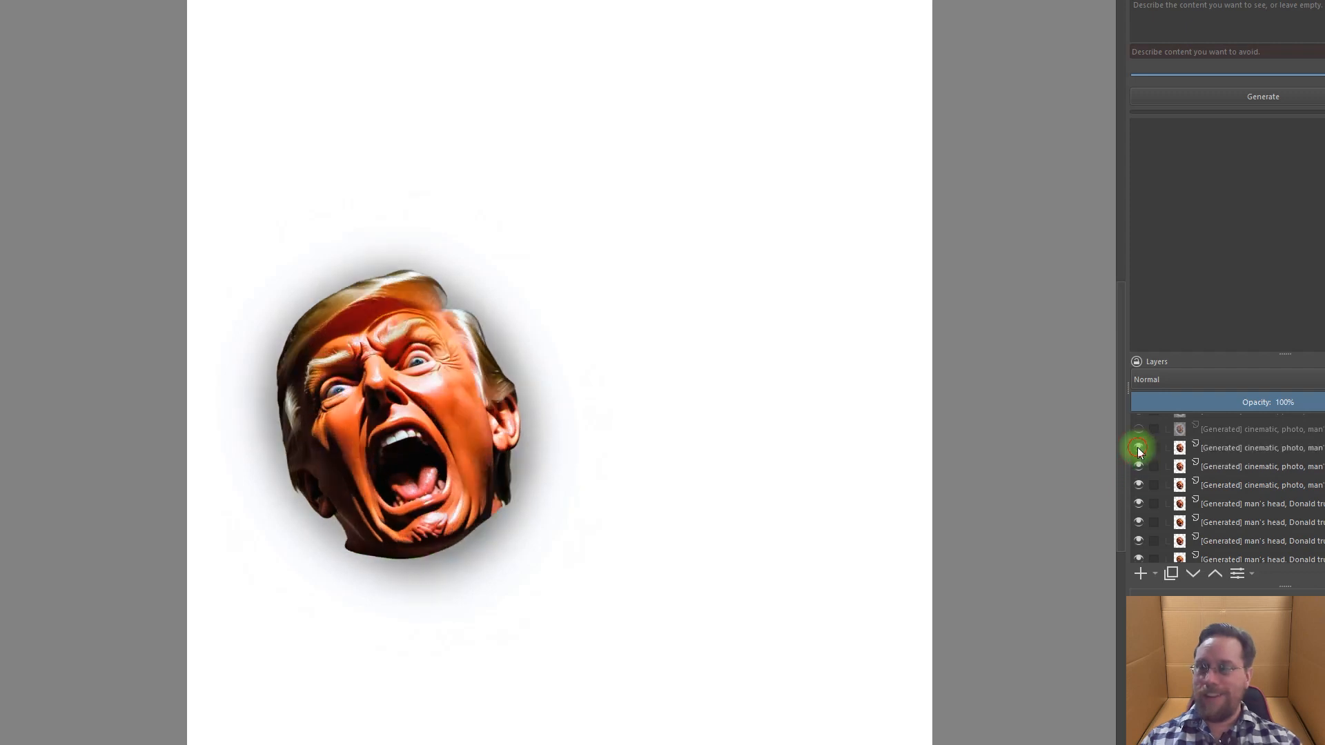
mouse_move(1138, 428)
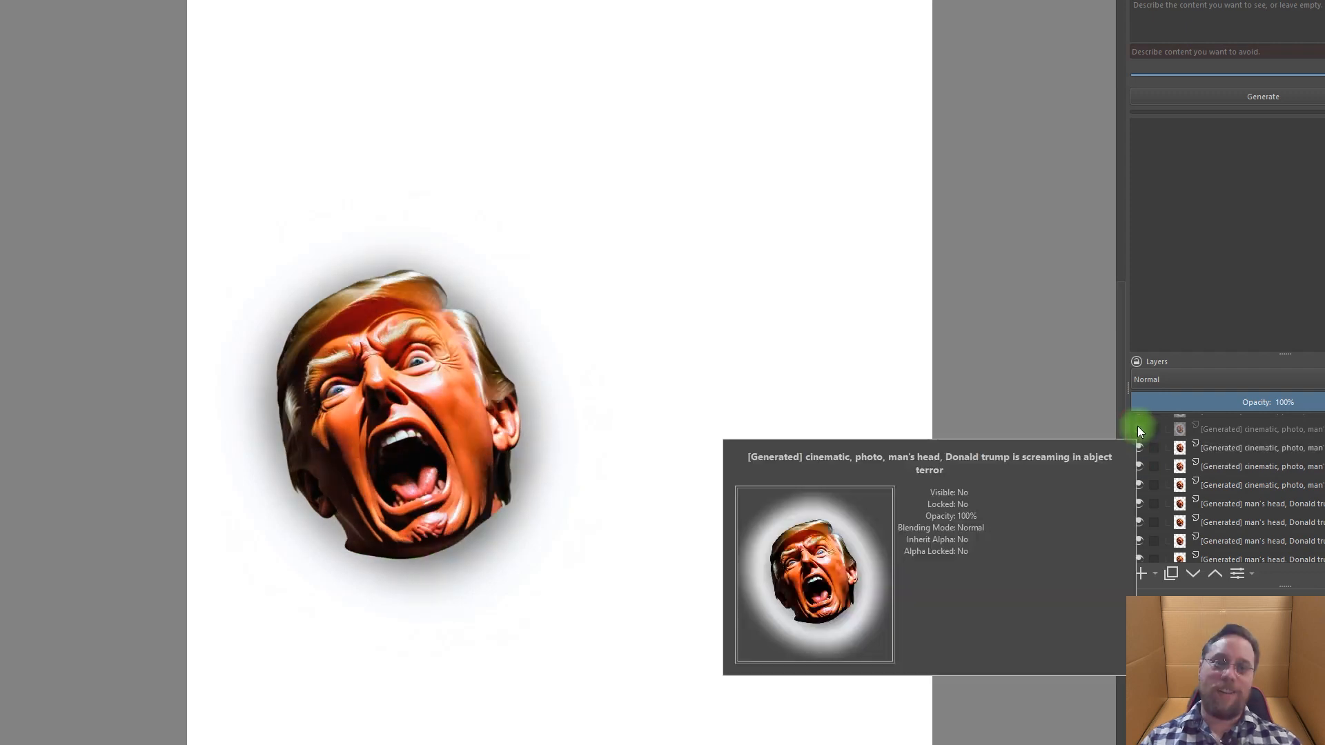
click(1137, 429)
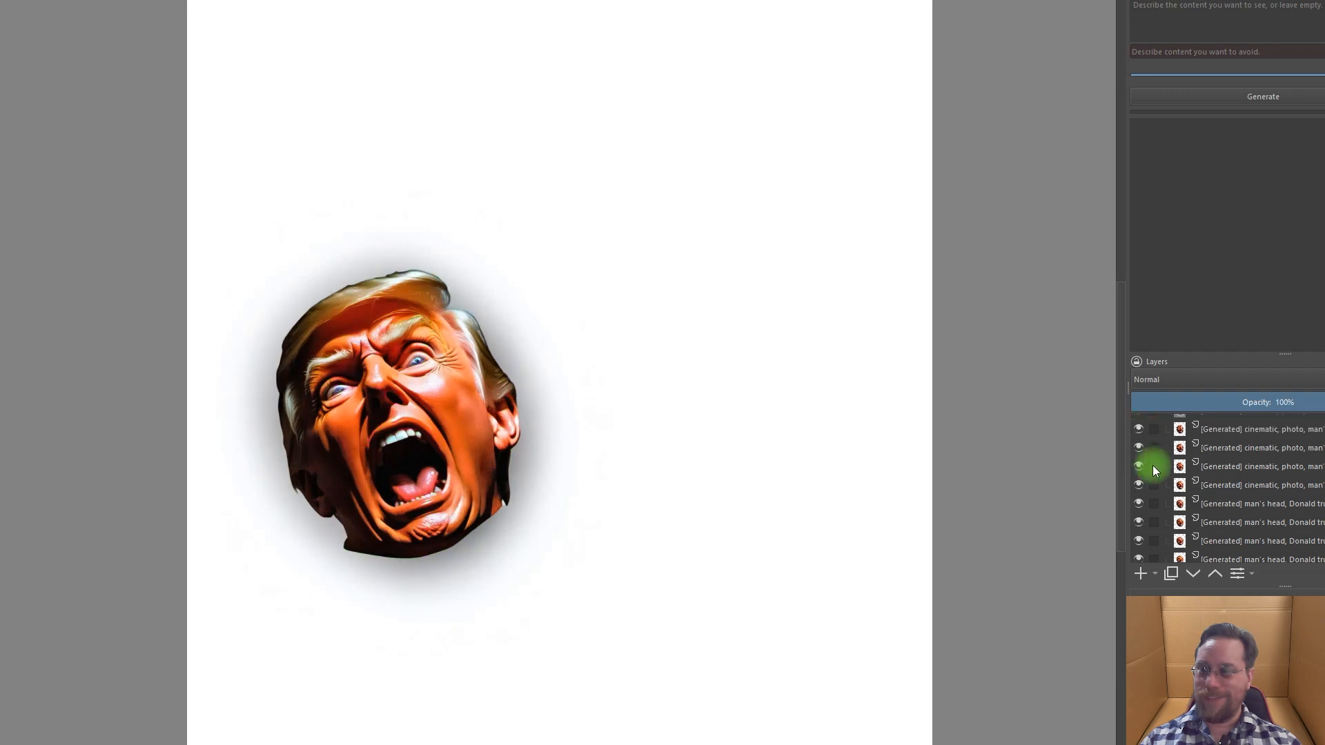
Show the next hidden "cinematic, photo" head layer near the top of Group 2 and select the hidden generated layer directly above it
scroll(1182, 483, up, 1)
scroll(1214, 510, up, 3)
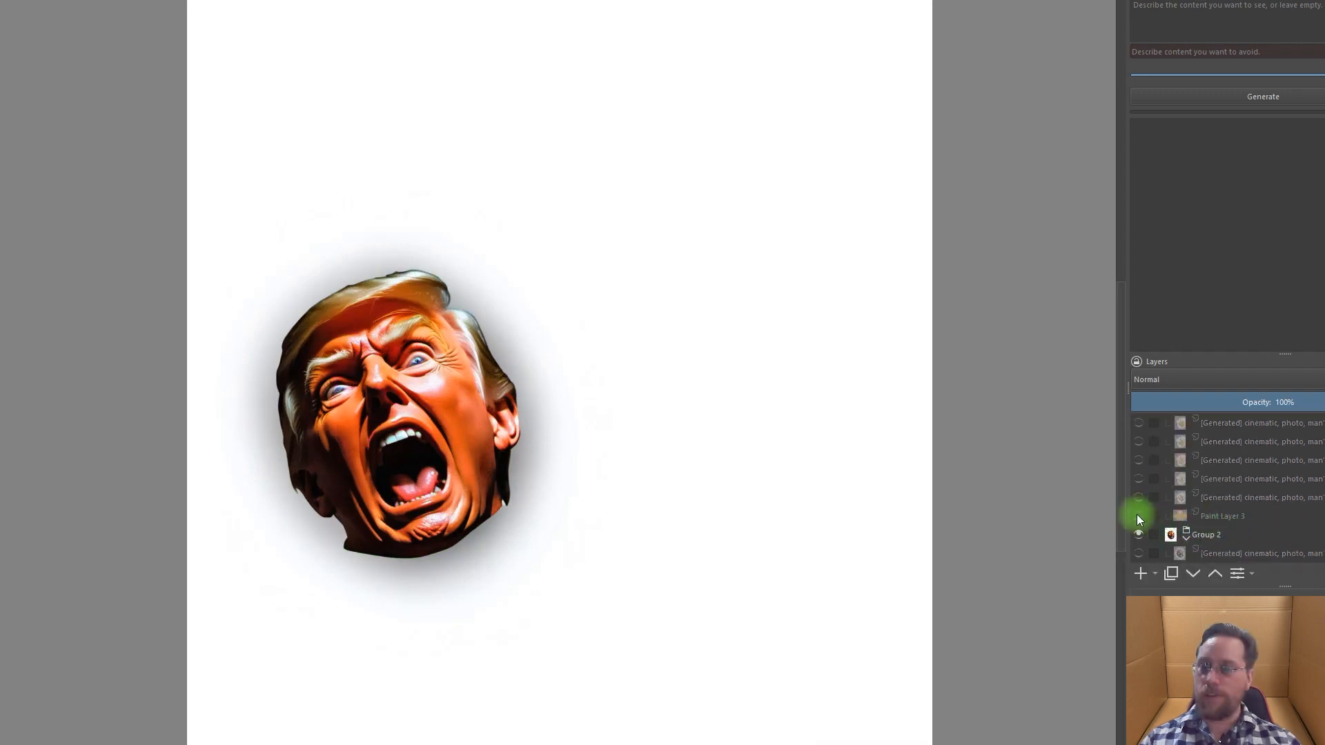
scroll(1136, 517, down, 1)
click(1139, 518)
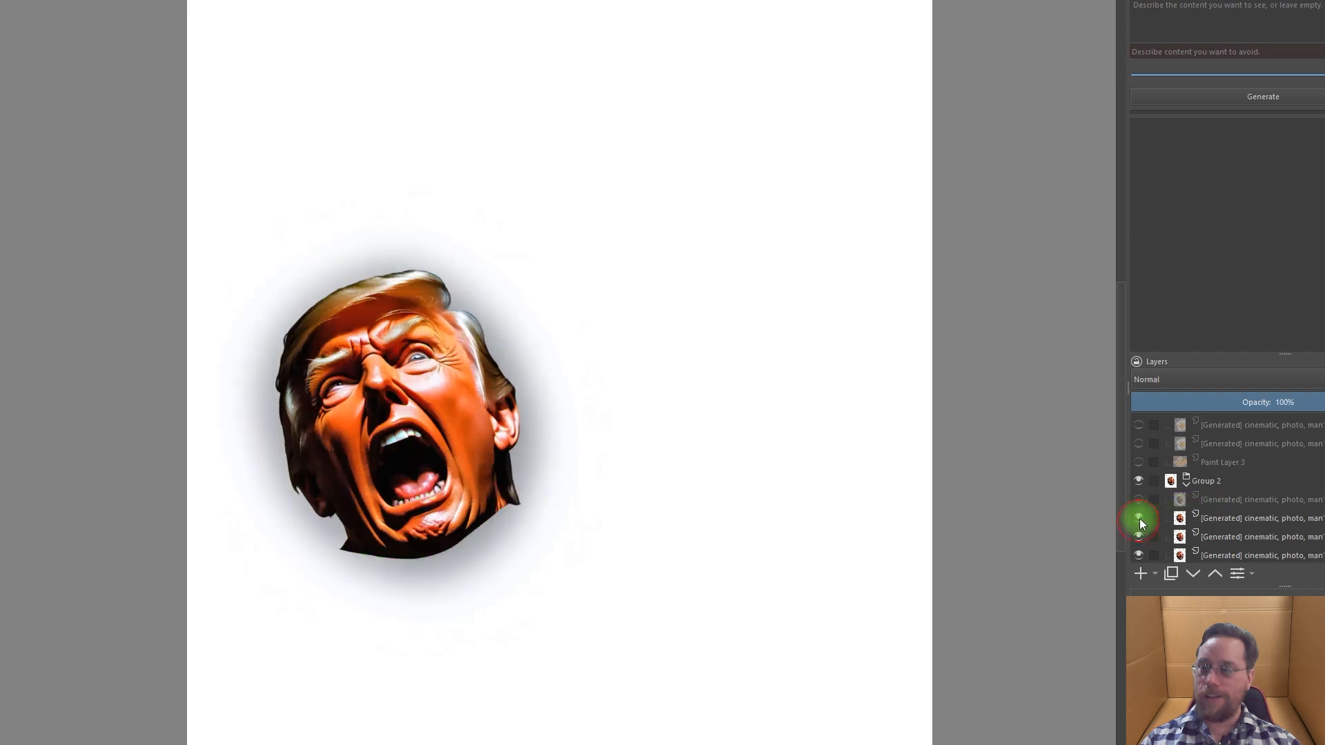
click(1147, 500)
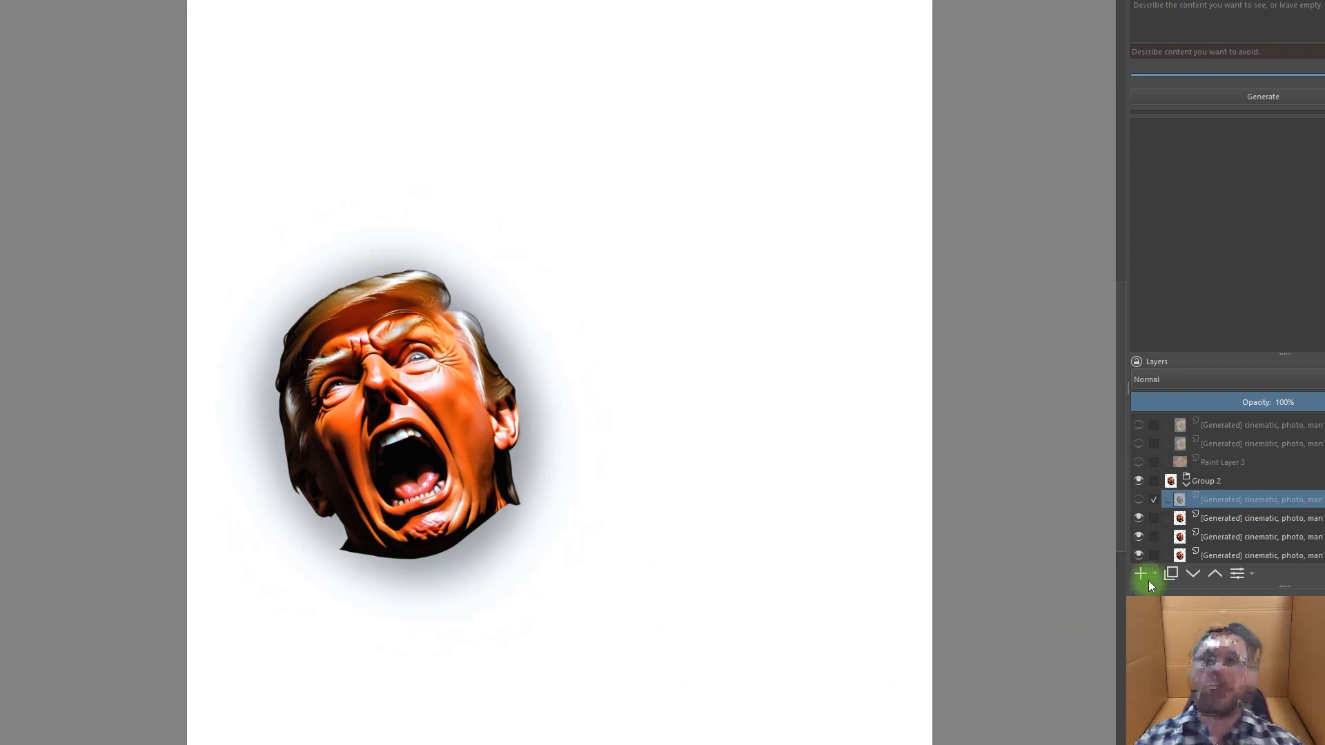
Show Paint Layer 3 with the rough flat hand and the five hidden generated layers directly above it, working upward
click(1138, 464)
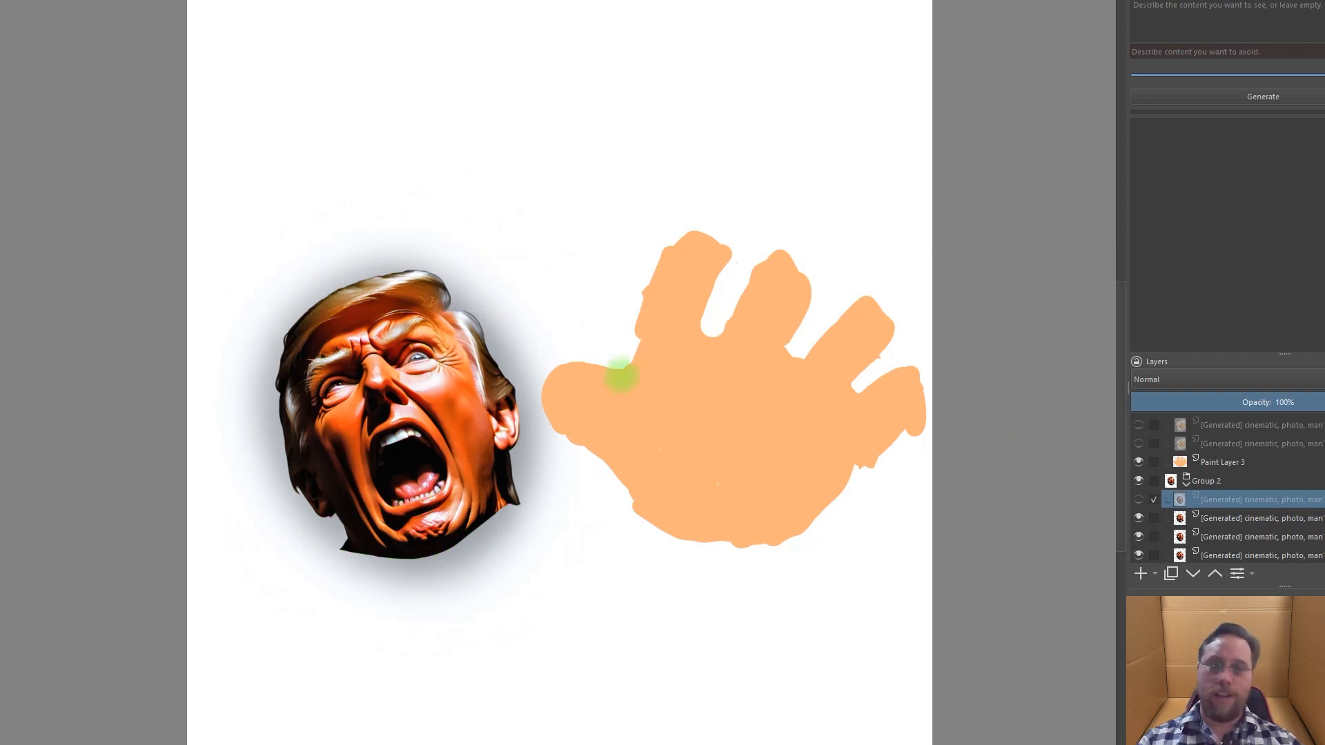
scroll(1183, 464, up, 3)
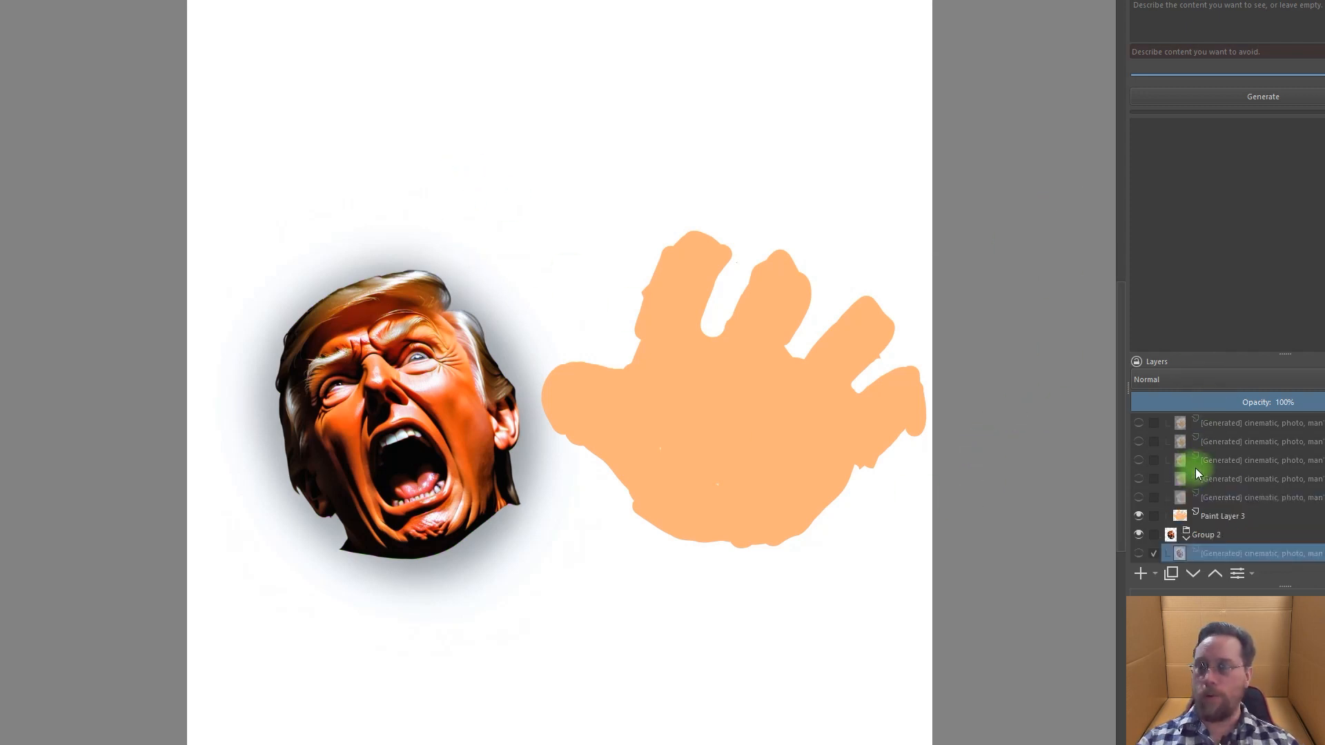
click(1139, 498)
click(1138, 477)
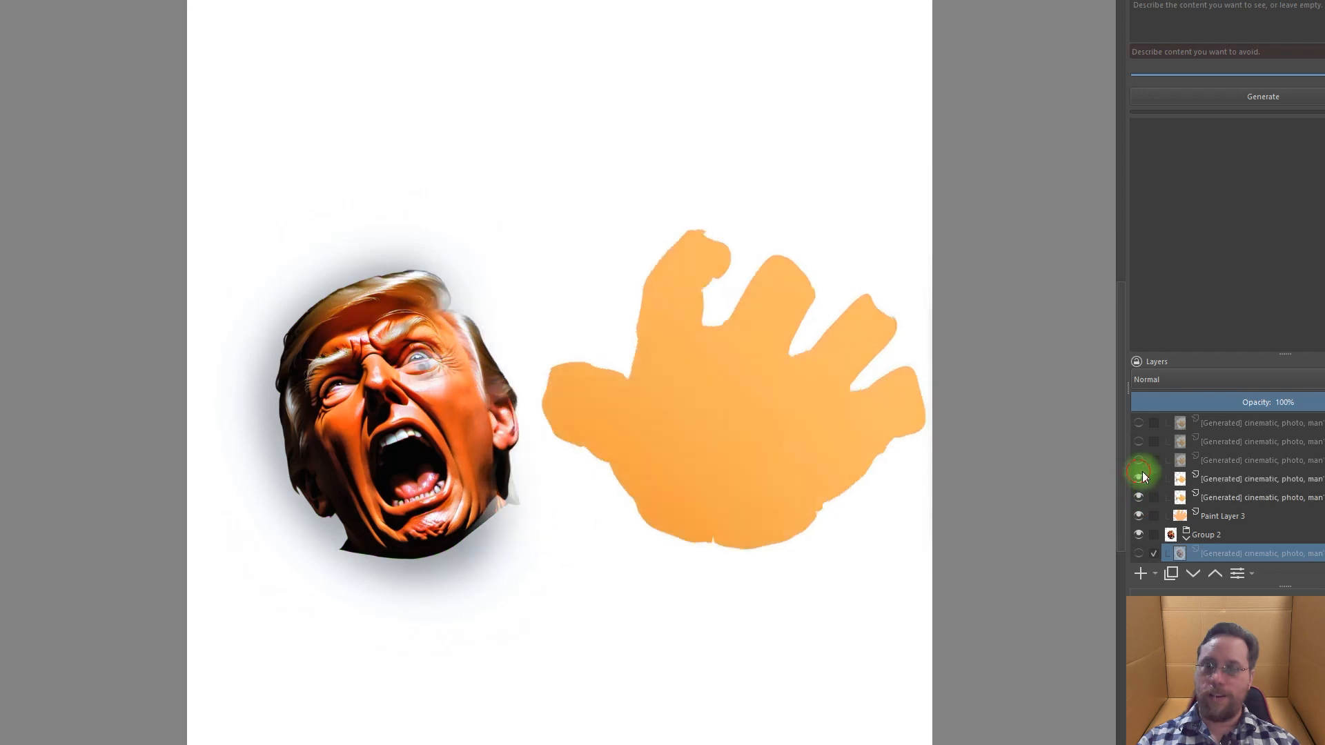
click(1139, 460)
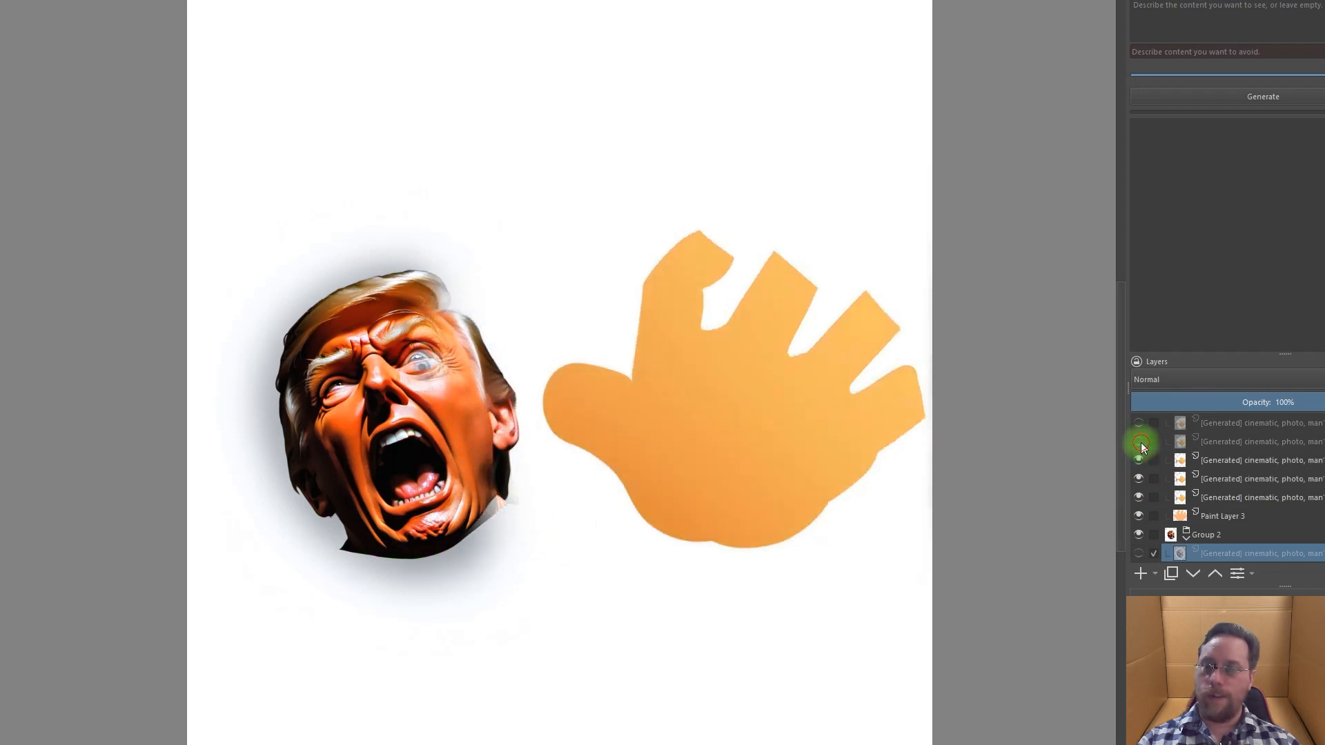
click(1139, 441)
click(1137, 423)
Show the next five hidden "cinematic, photo" man's hand layers one by one, continuing upward through the flat golden hand stages
scroll(1163, 508, up, 5)
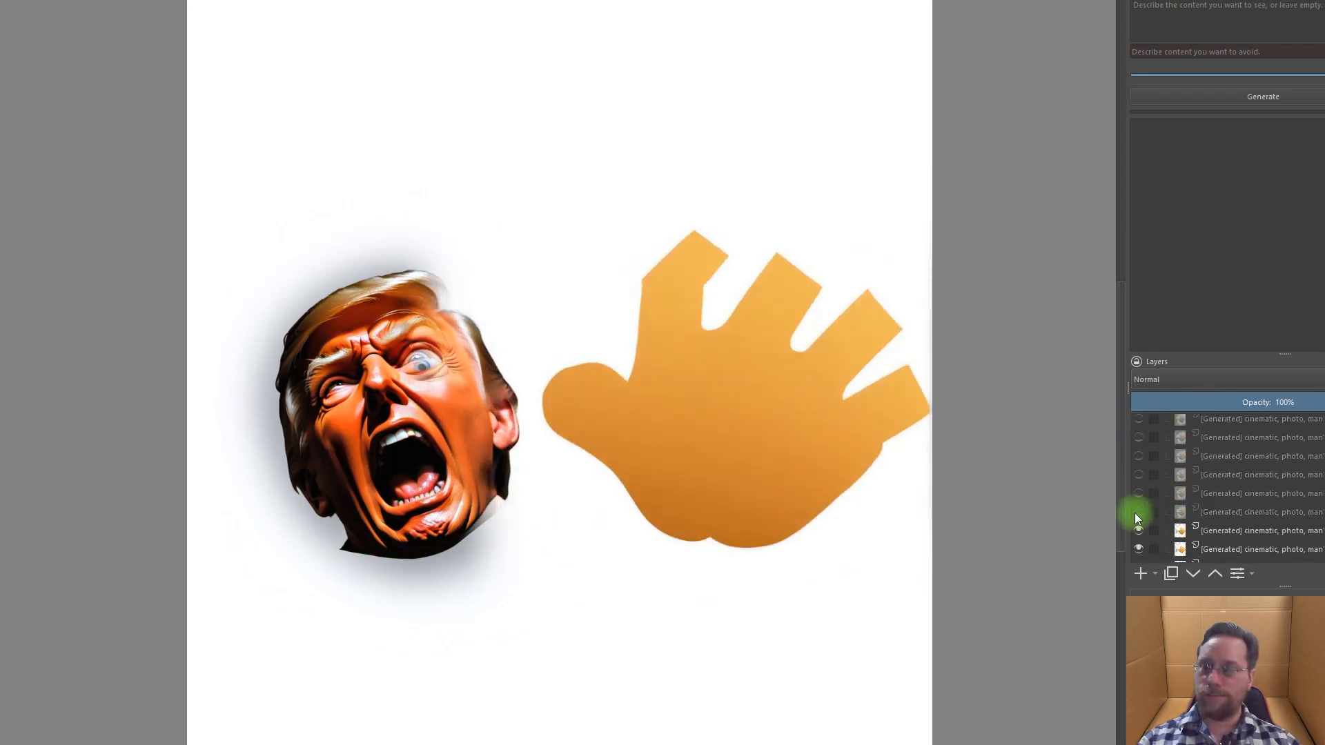
click(1138, 512)
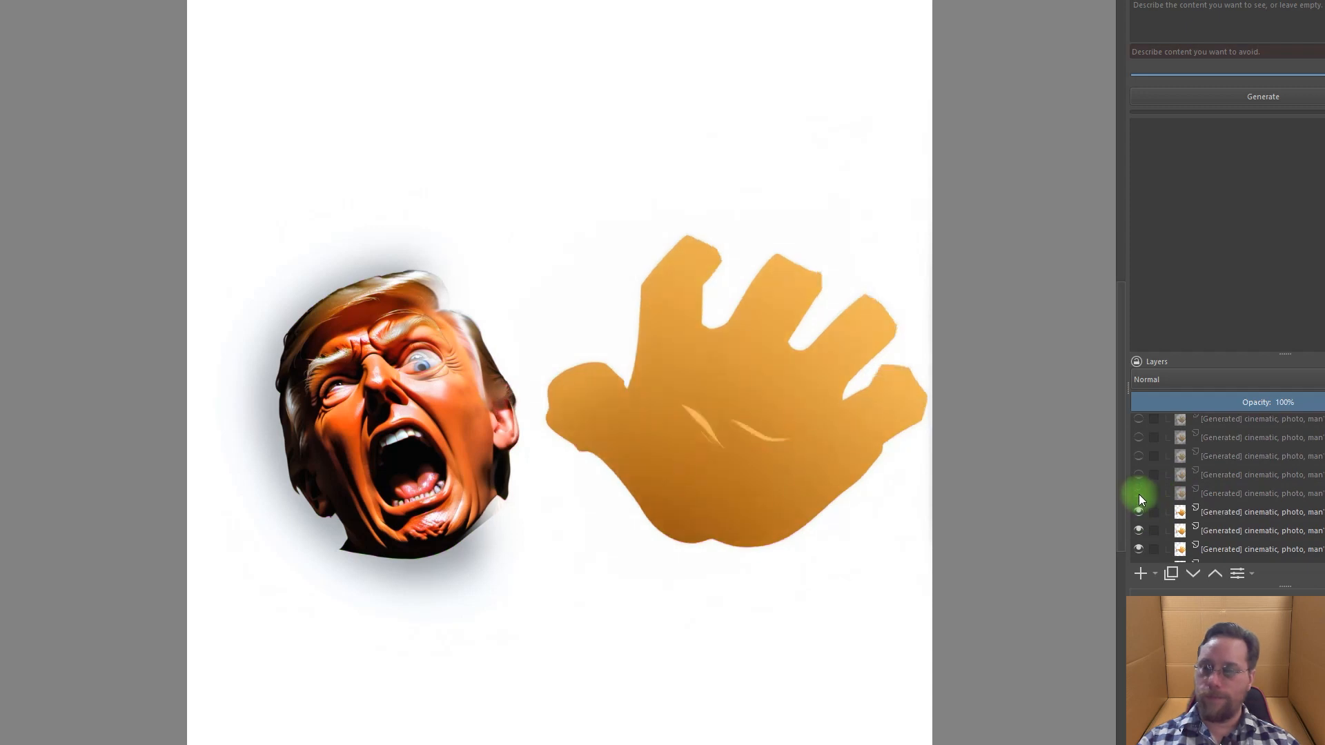
click(1138, 494)
click(1137, 475)
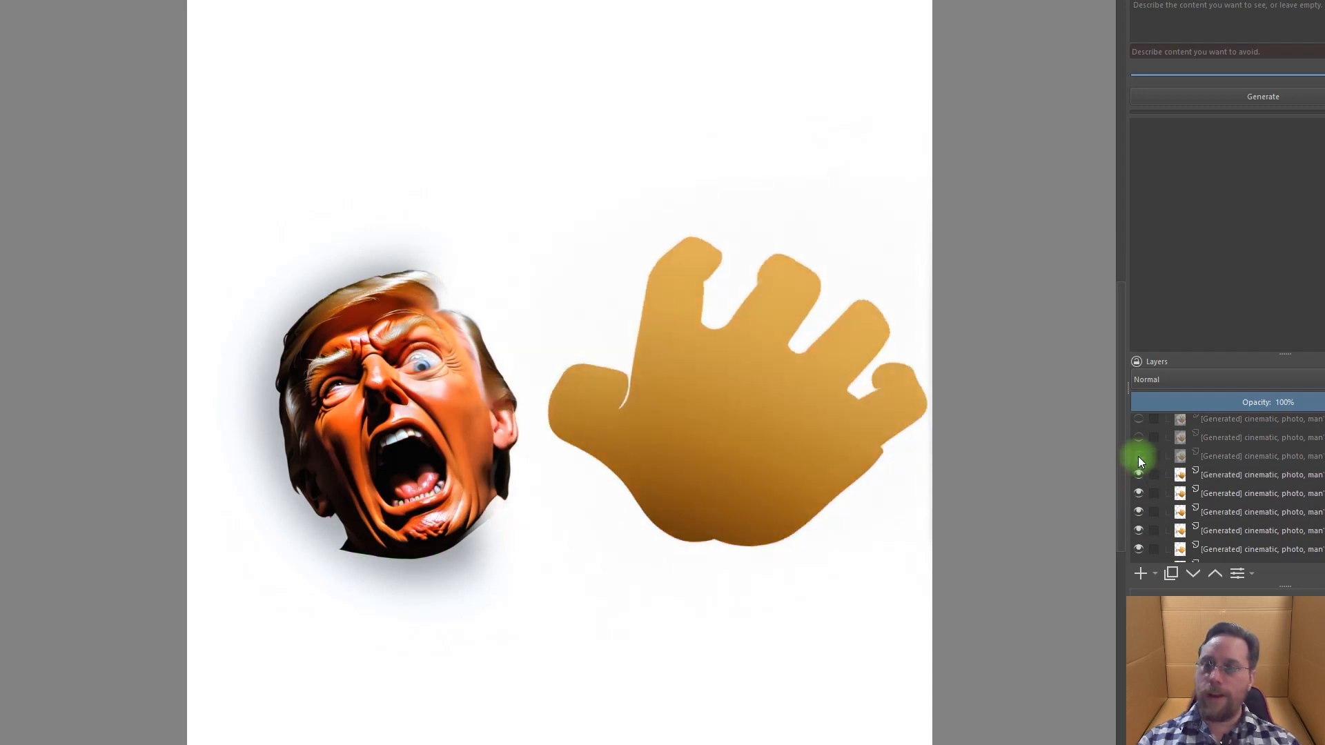
click(1138, 459)
click(1138, 439)
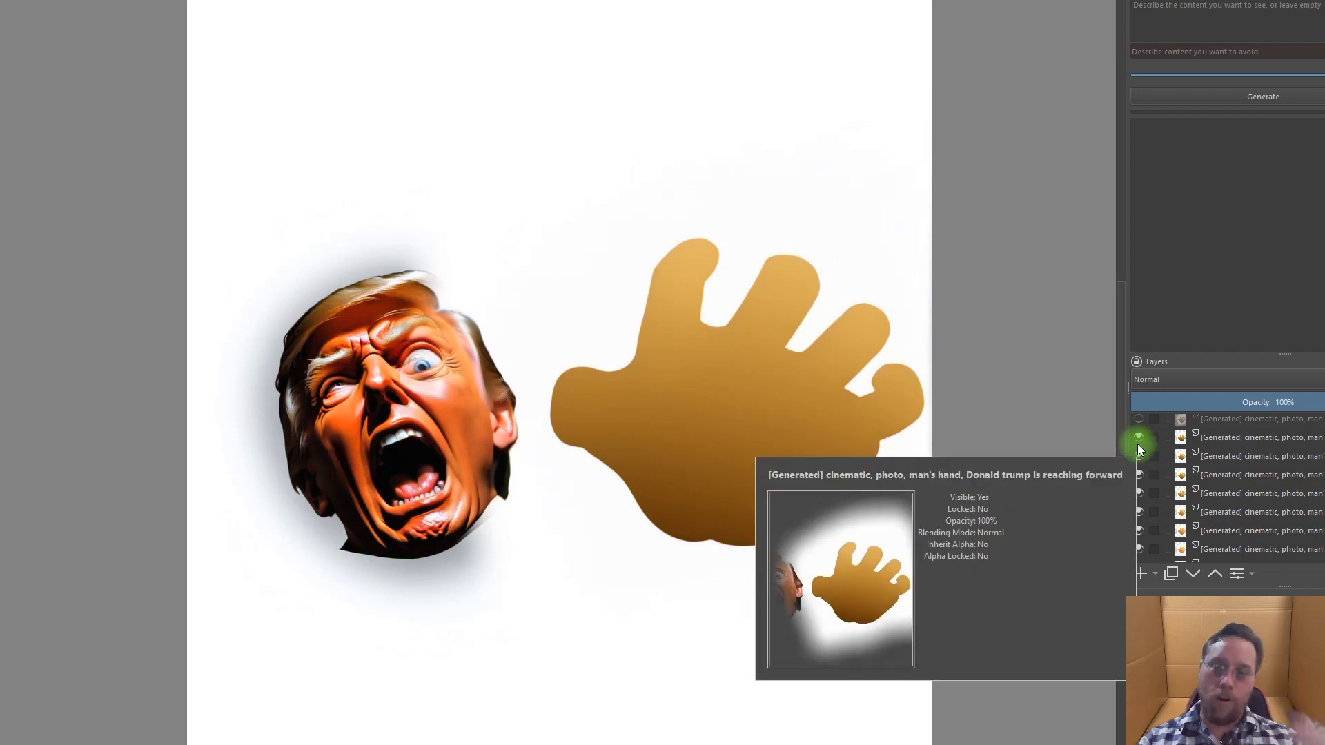
Show six more hidden man's hand layers in upward order, from the flat brown silhouette to the shaded, realistic hand
drag(1137, 444, 1148, 523)
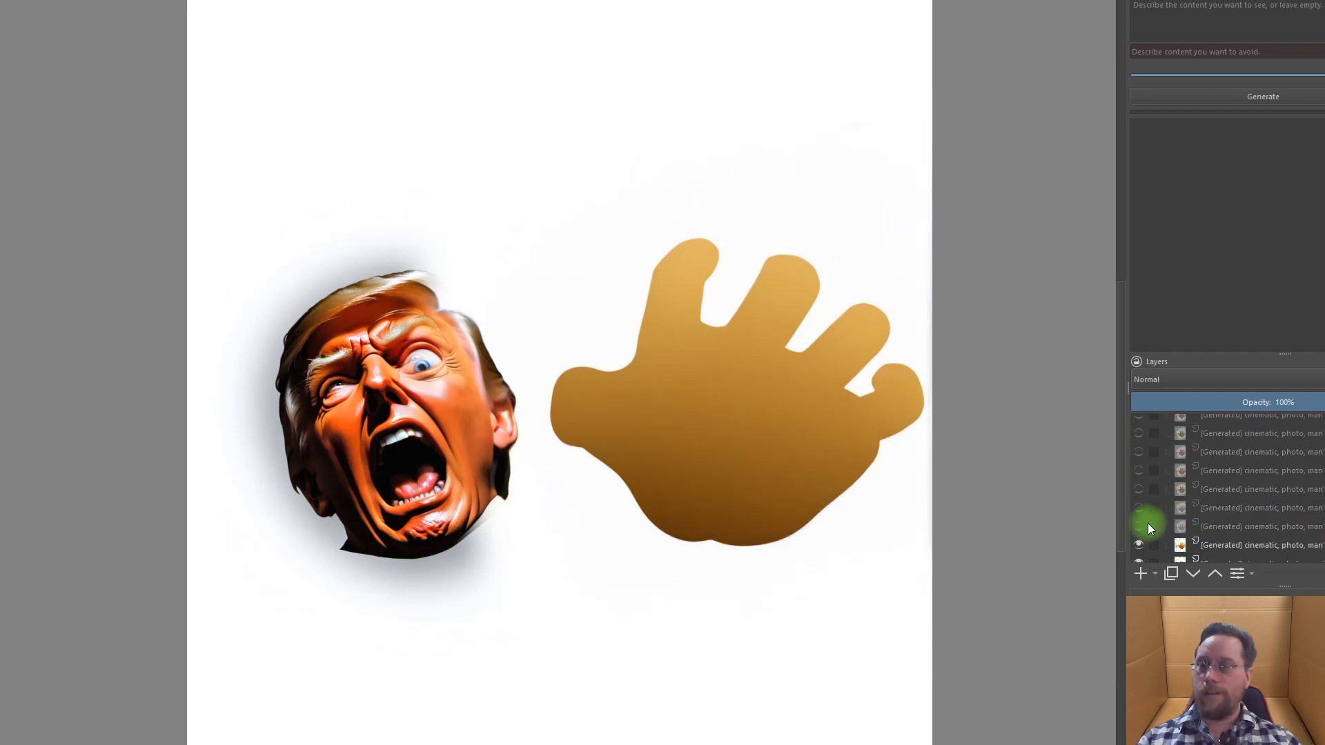
click(1137, 526)
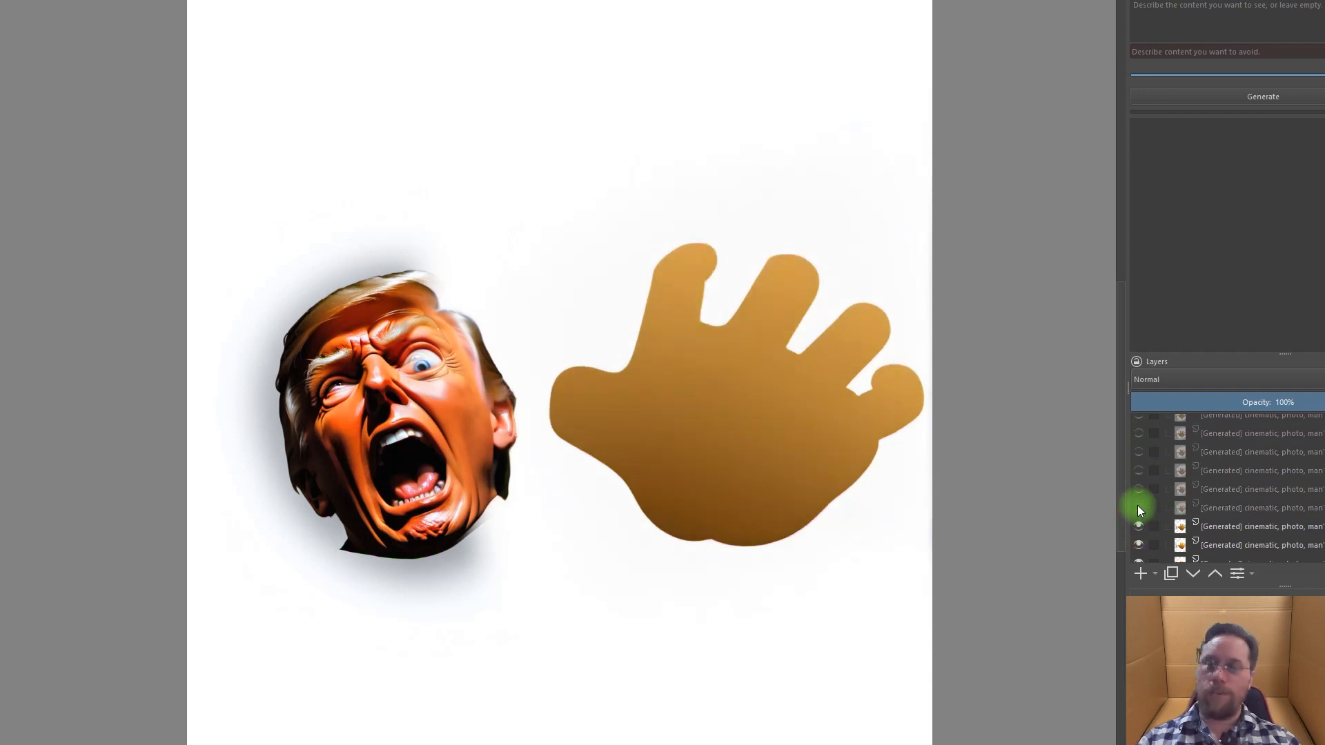
click(1138, 508)
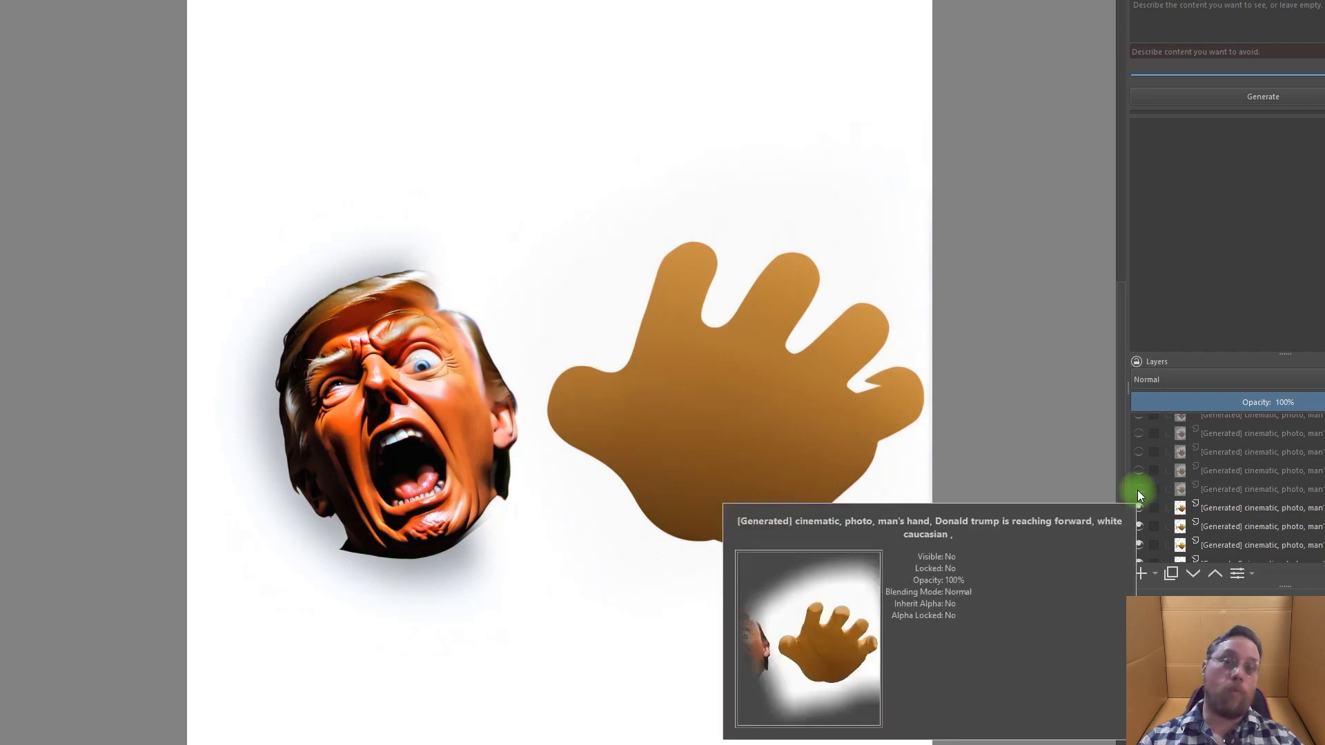
click(1138, 490)
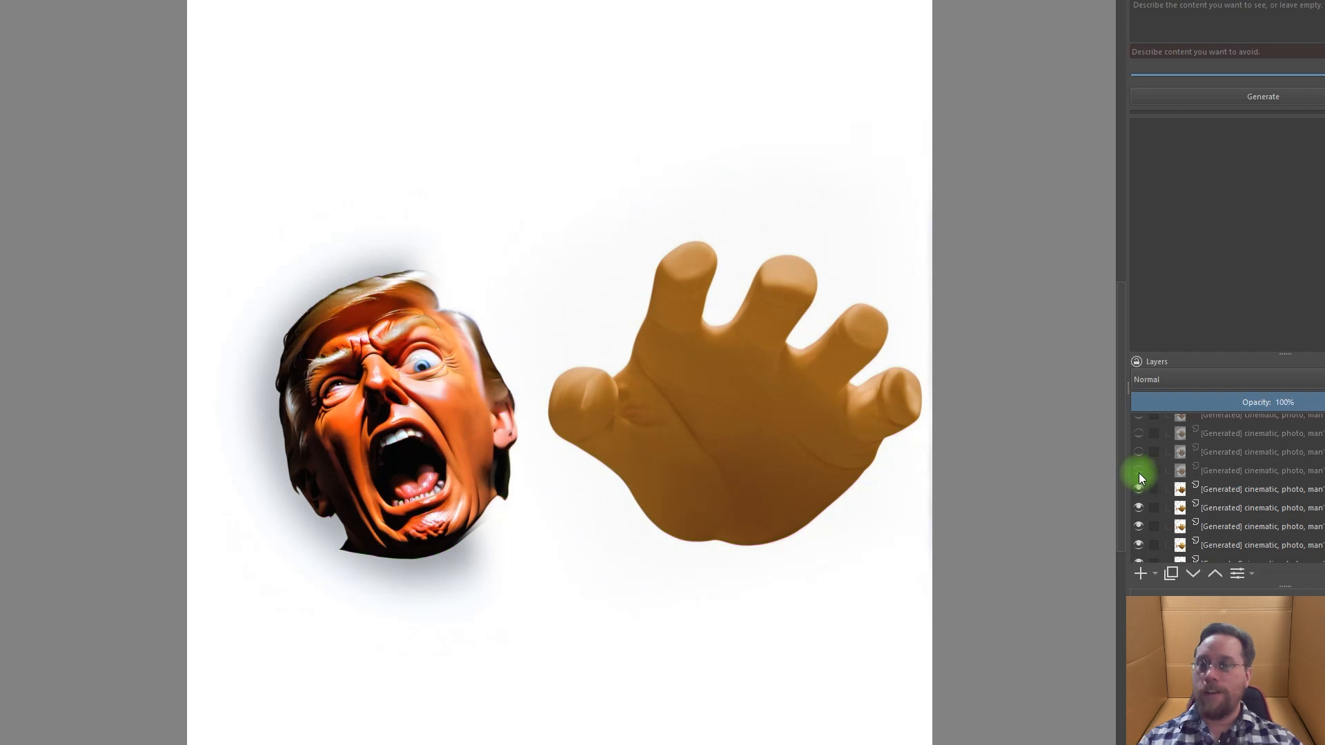
click(1139, 472)
mouse_move(1139, 481)
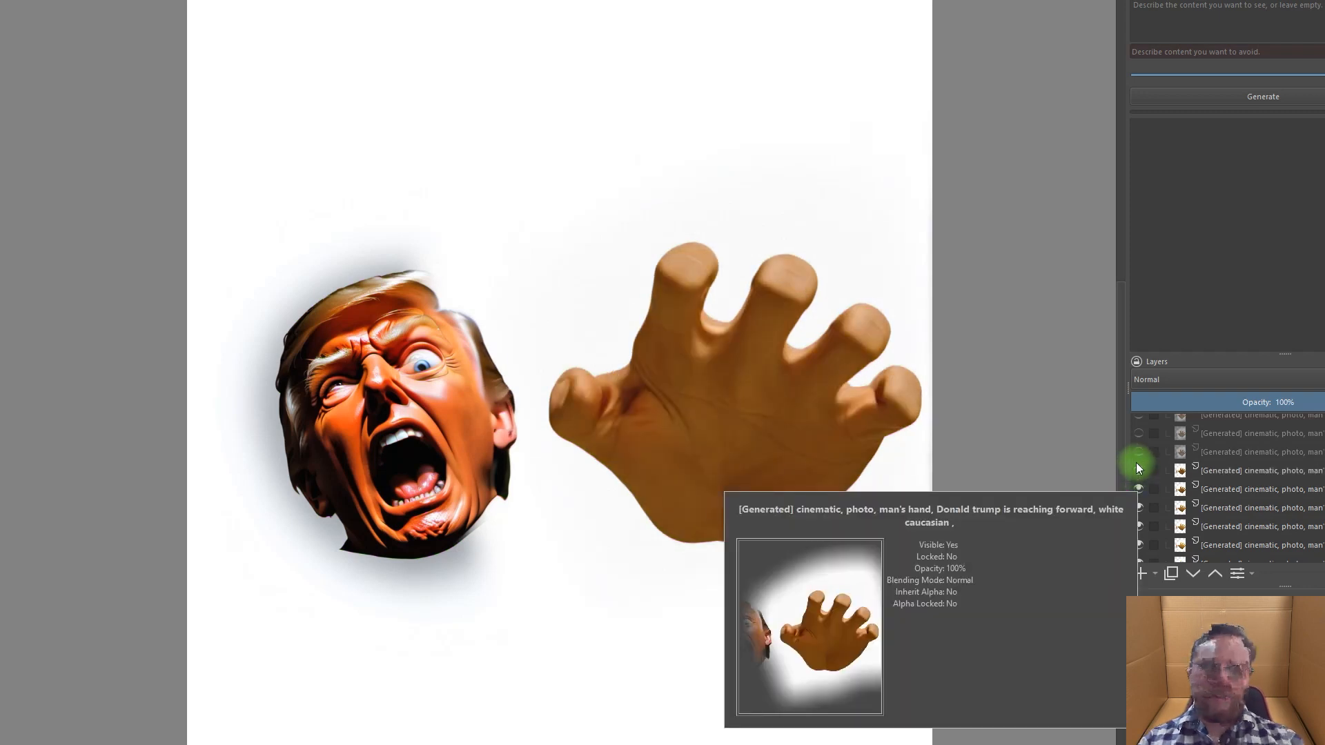
click(1137, 454)
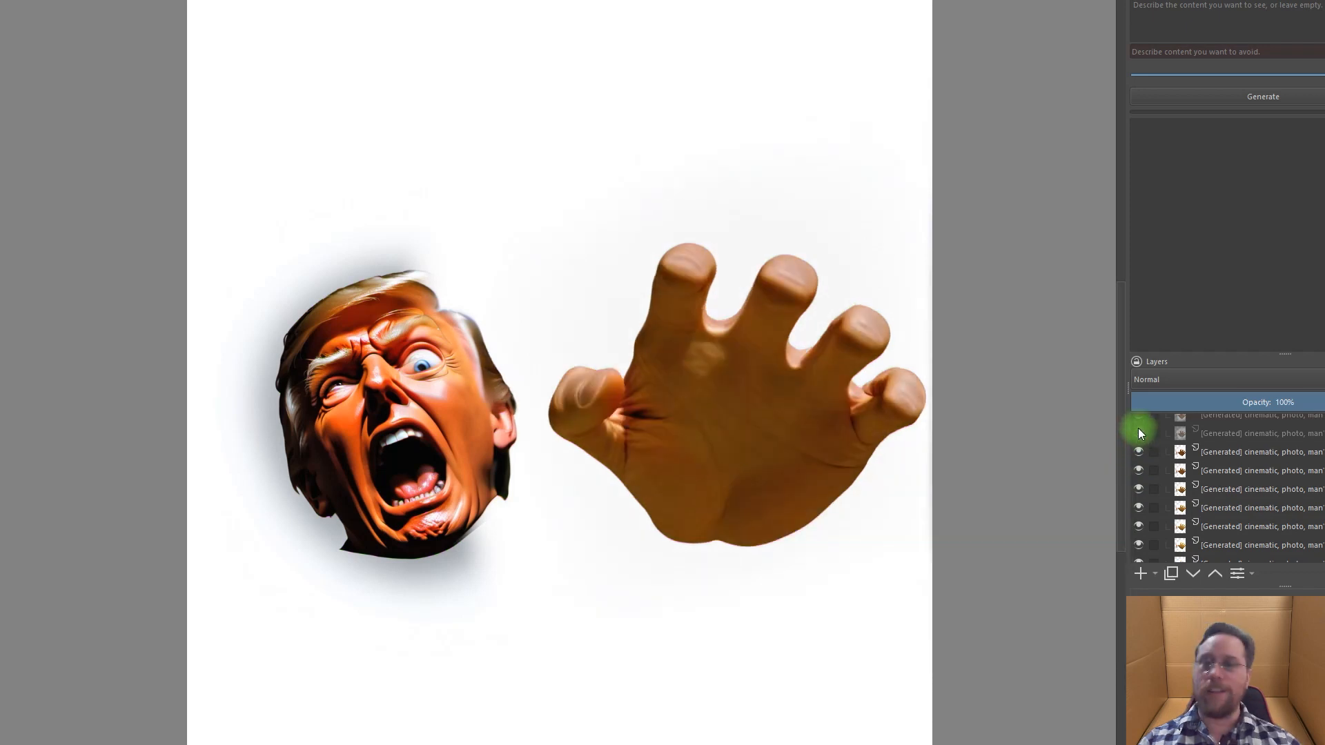
click(1138, 432)
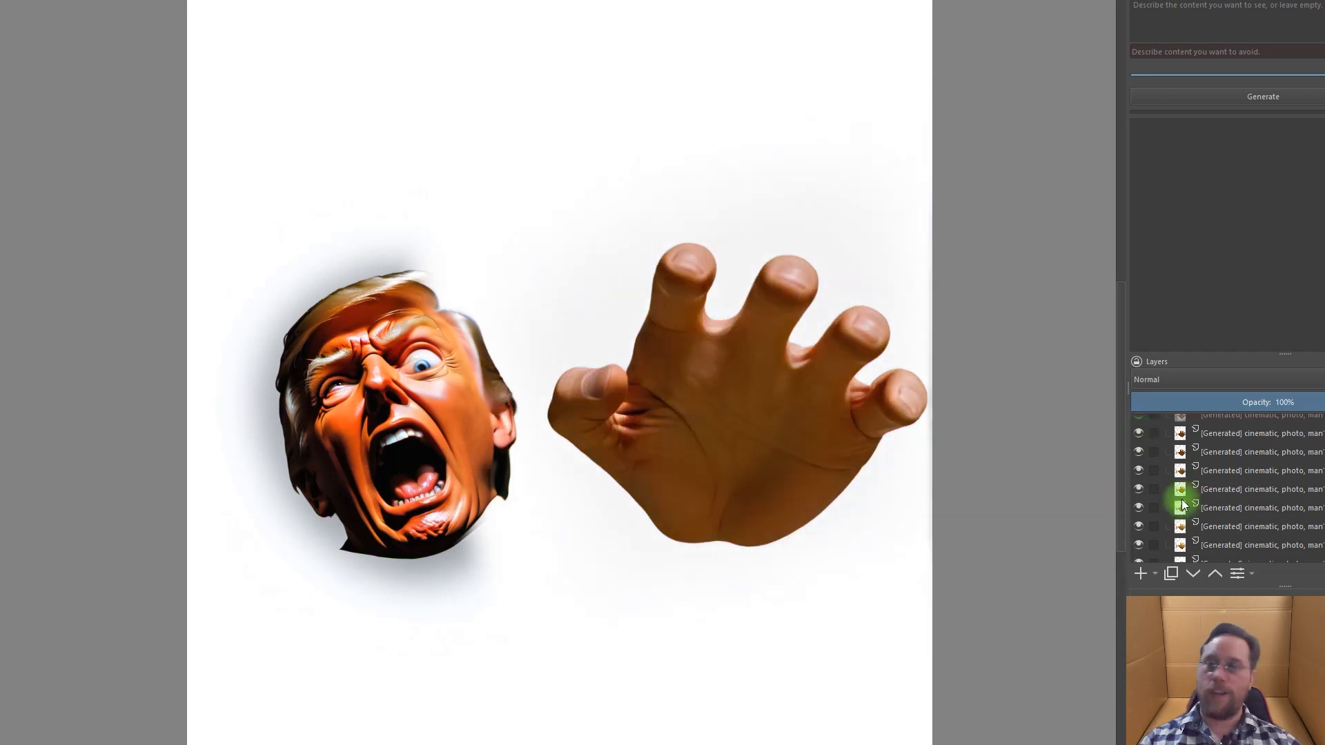
Show the last hidden "cinematic, photo" hand layer and the first four generated "rim light" hand layers above it
scroll(1176, 490, up, 1)
scroll(1183, 508, up, 1)
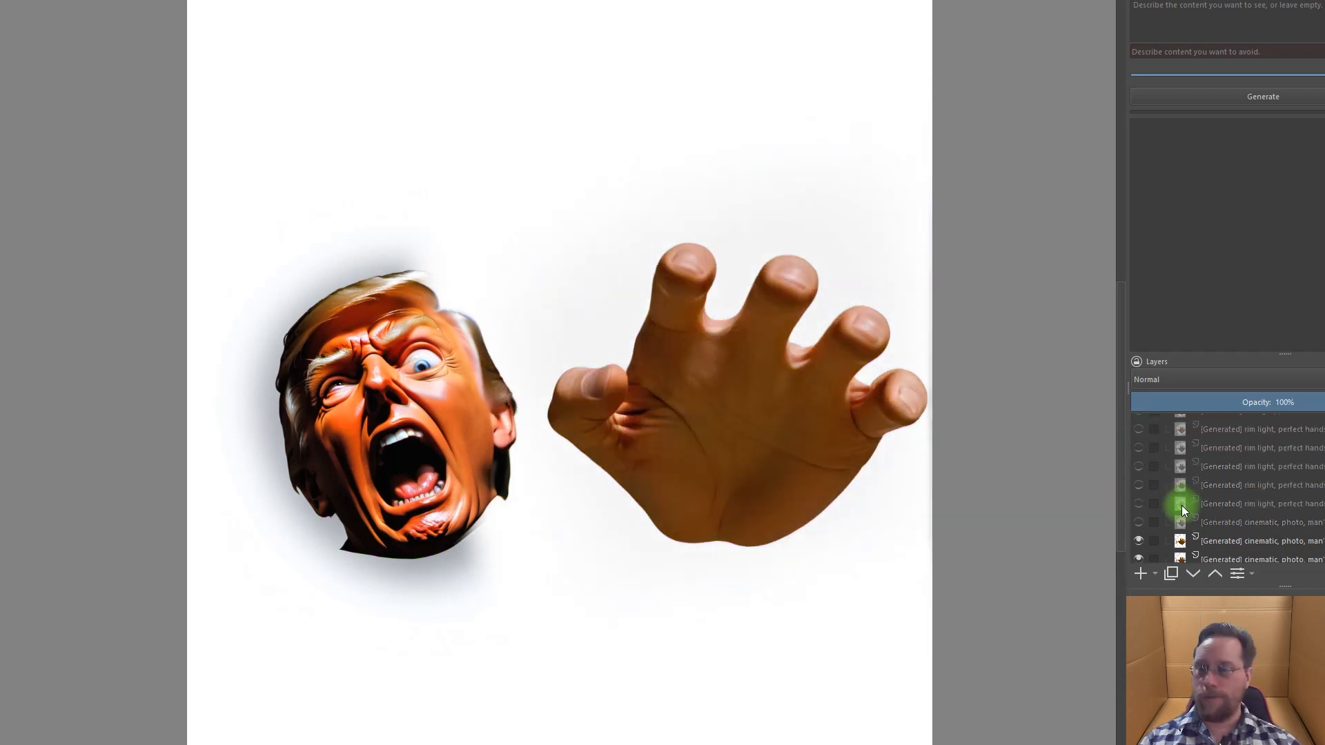
click(1139, 522)
click(1138, 503)
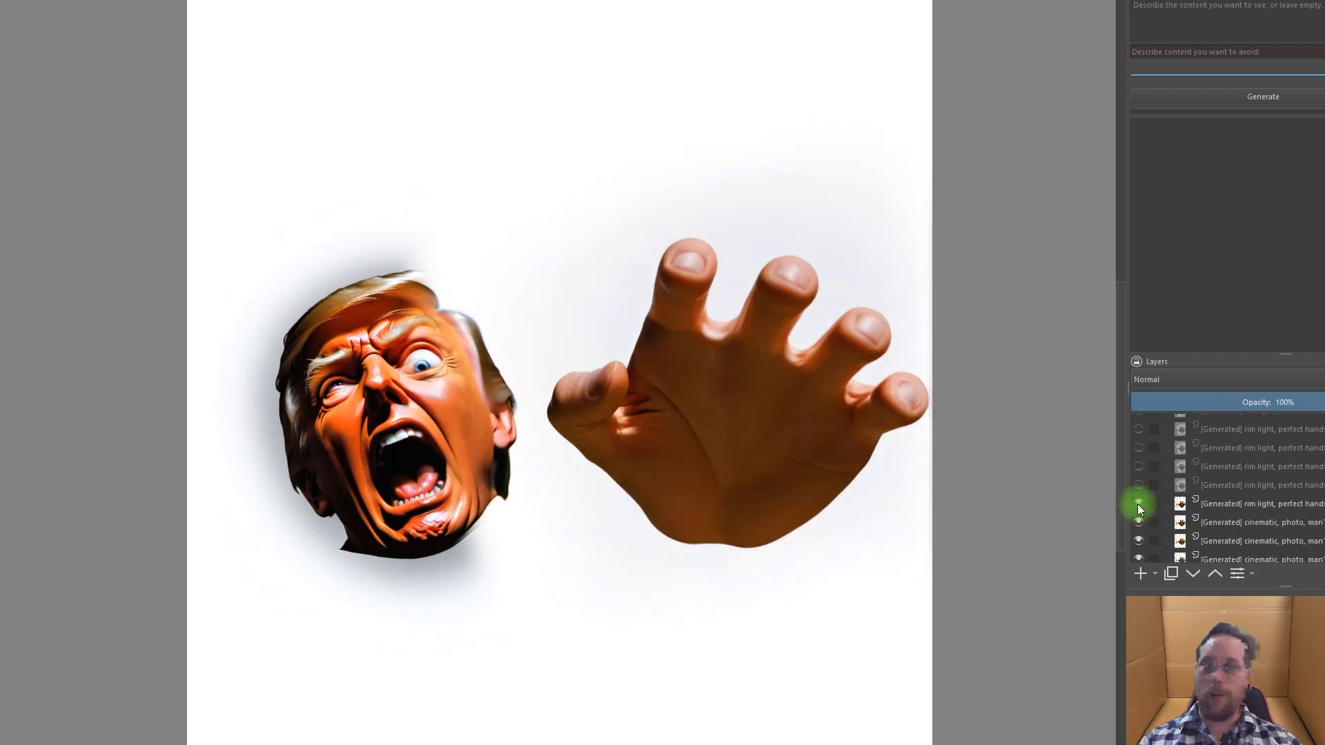
click(1138, 485)
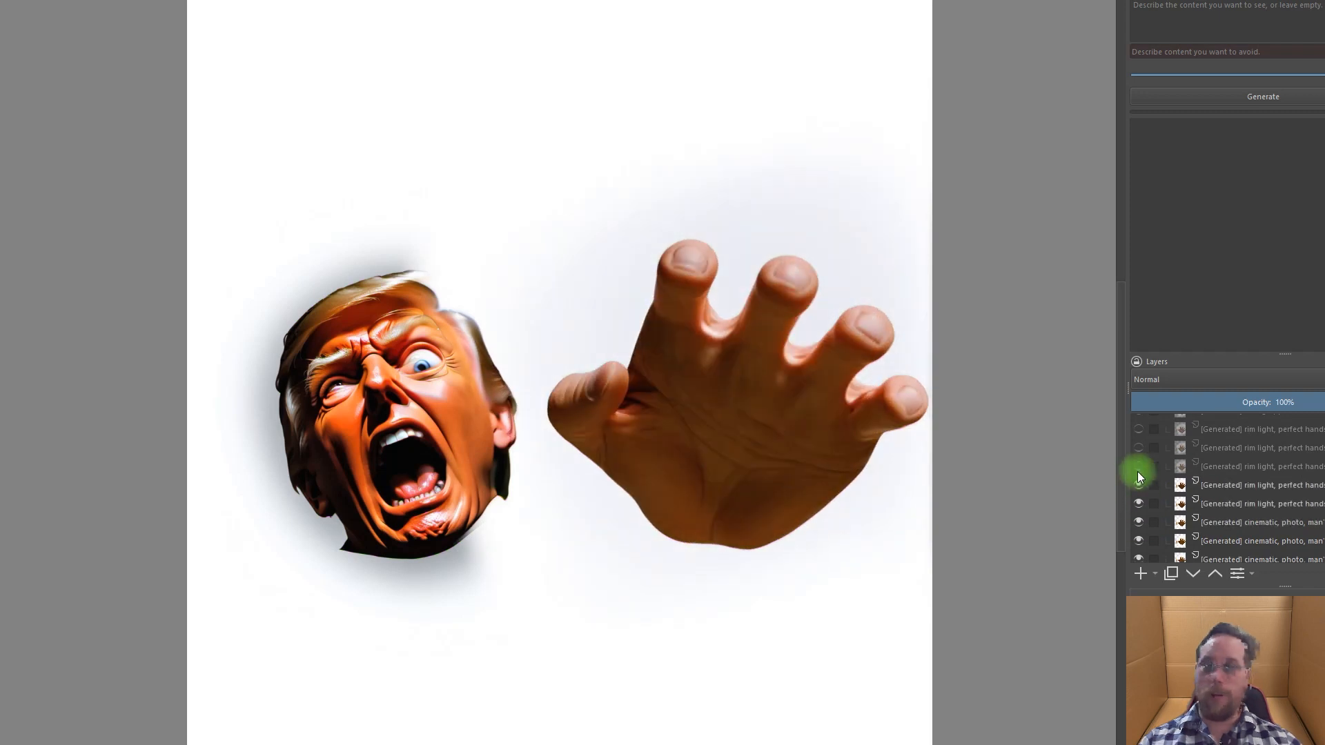
click(1138, 466)
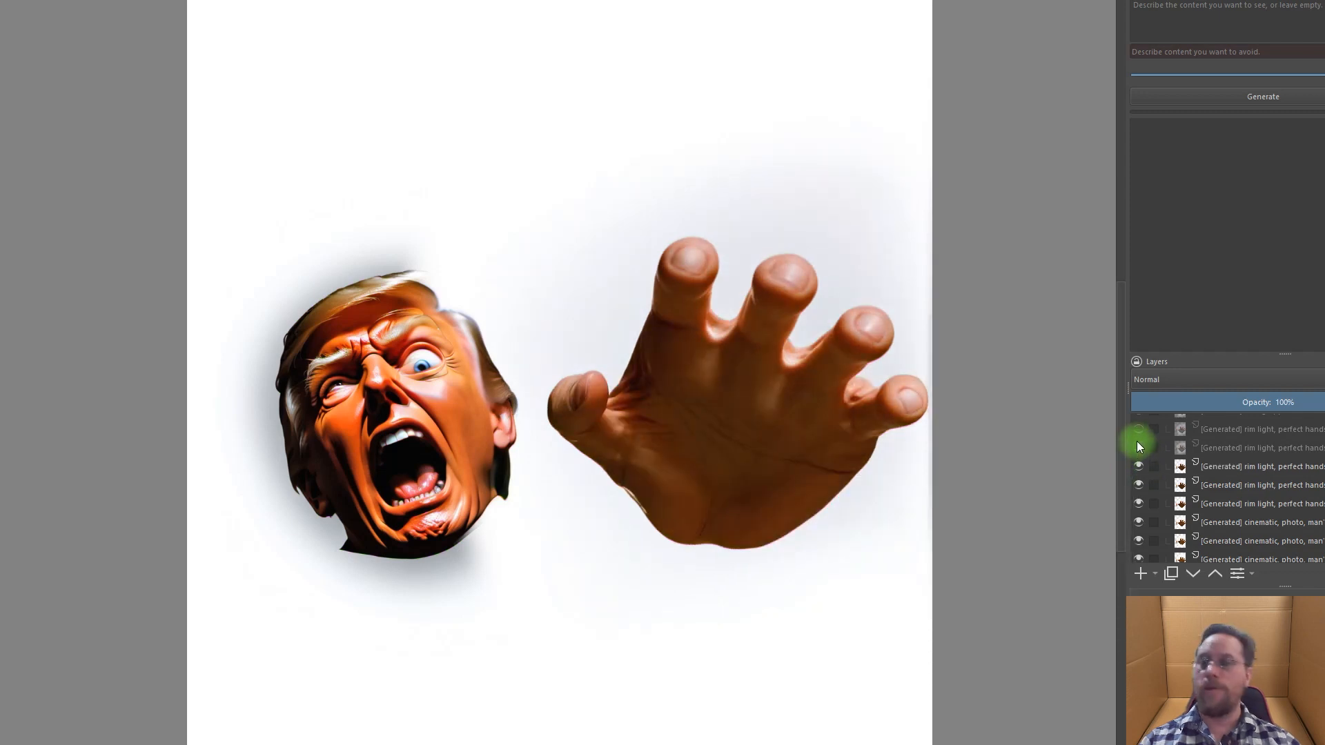
click(1138, 447)
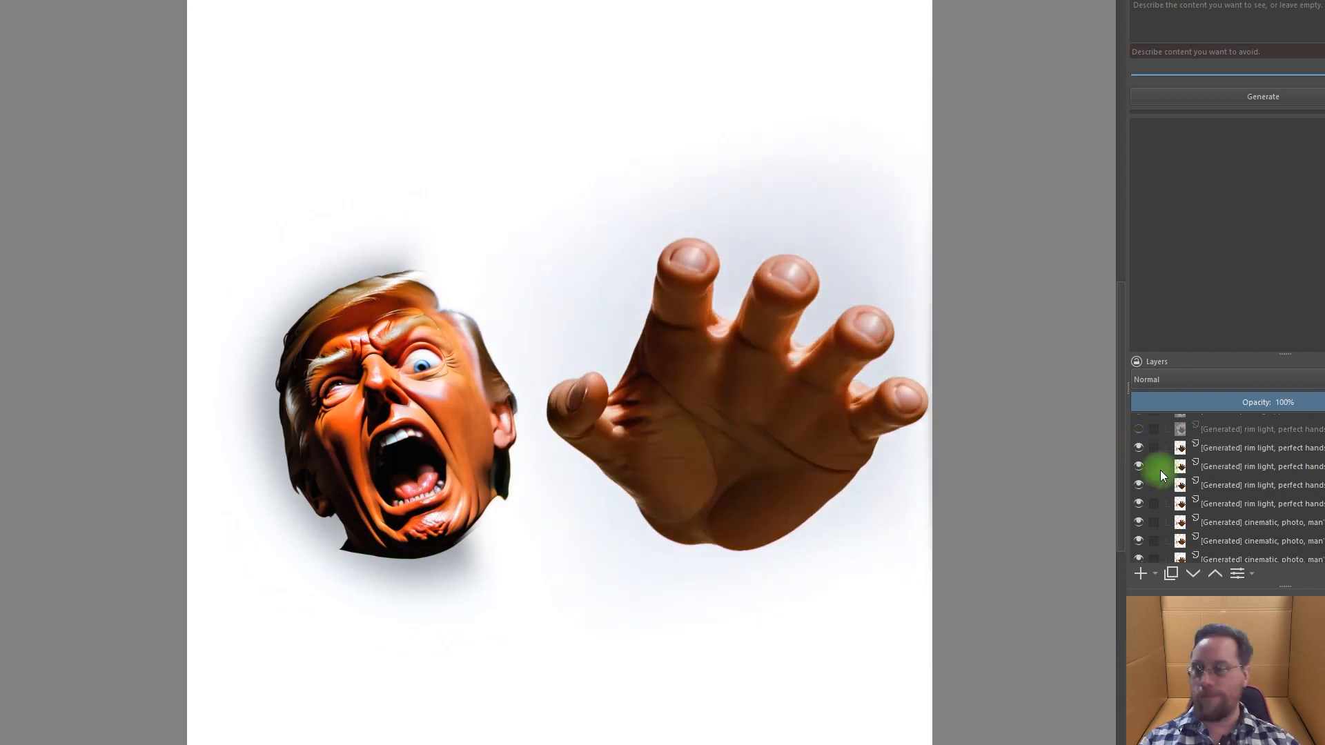
Show the four remaining hidden "rim light" hand layers up to the top of Group 4
scroll(1161, 470, up, 3)
scroll(1160, 471, down, 3)
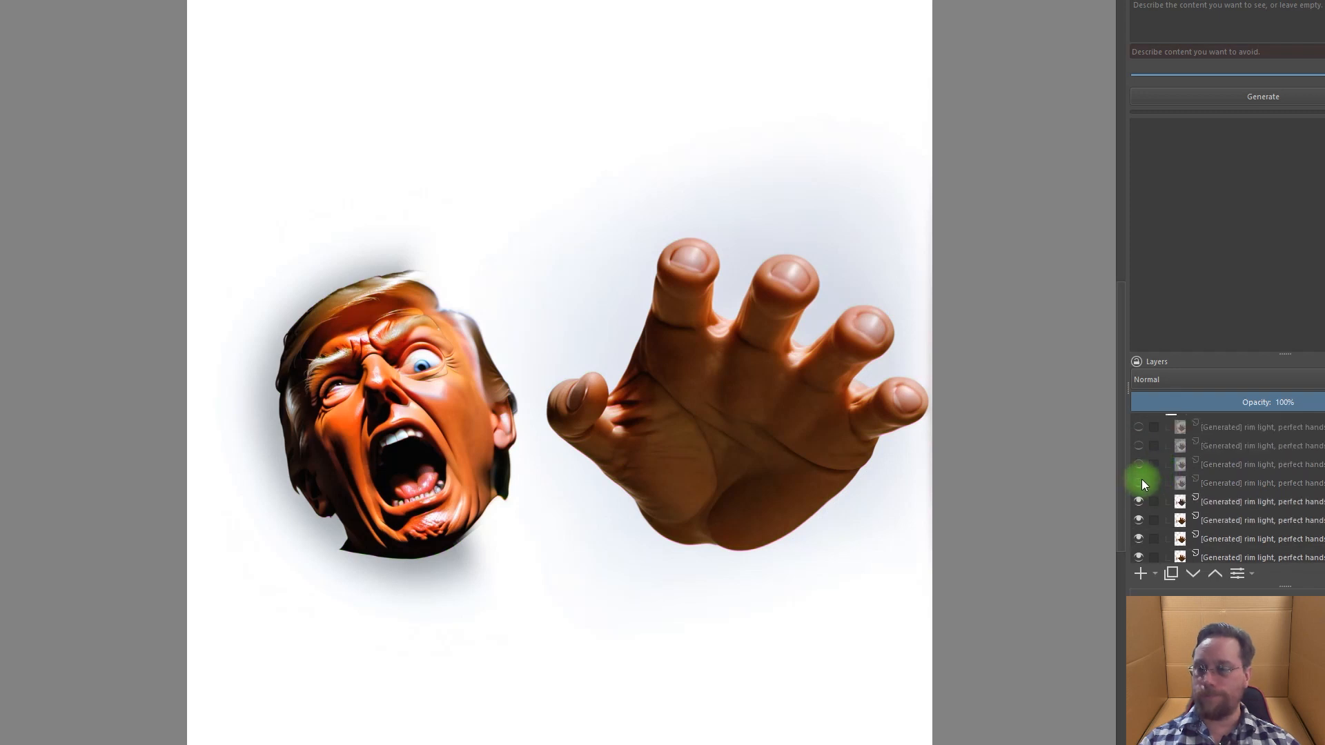
click(1140, 481)
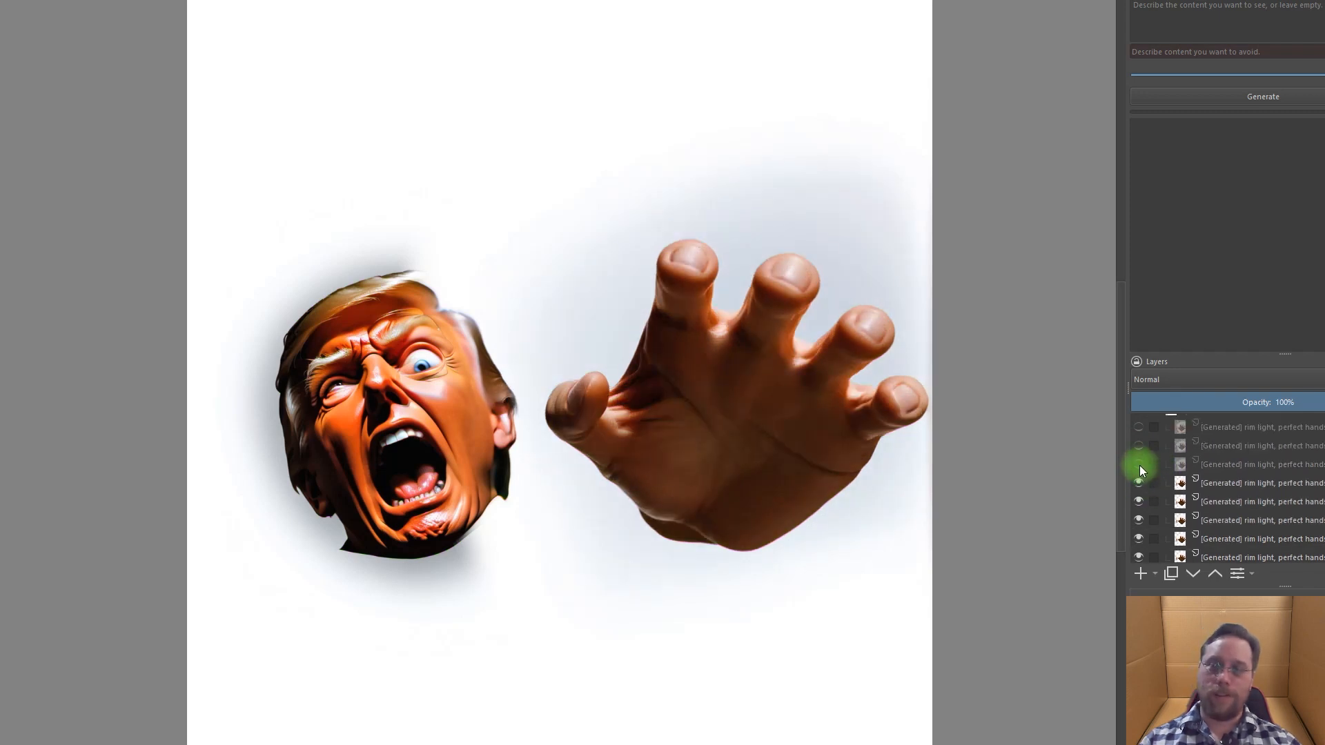
click(1140, 465)
click(1137, 447)
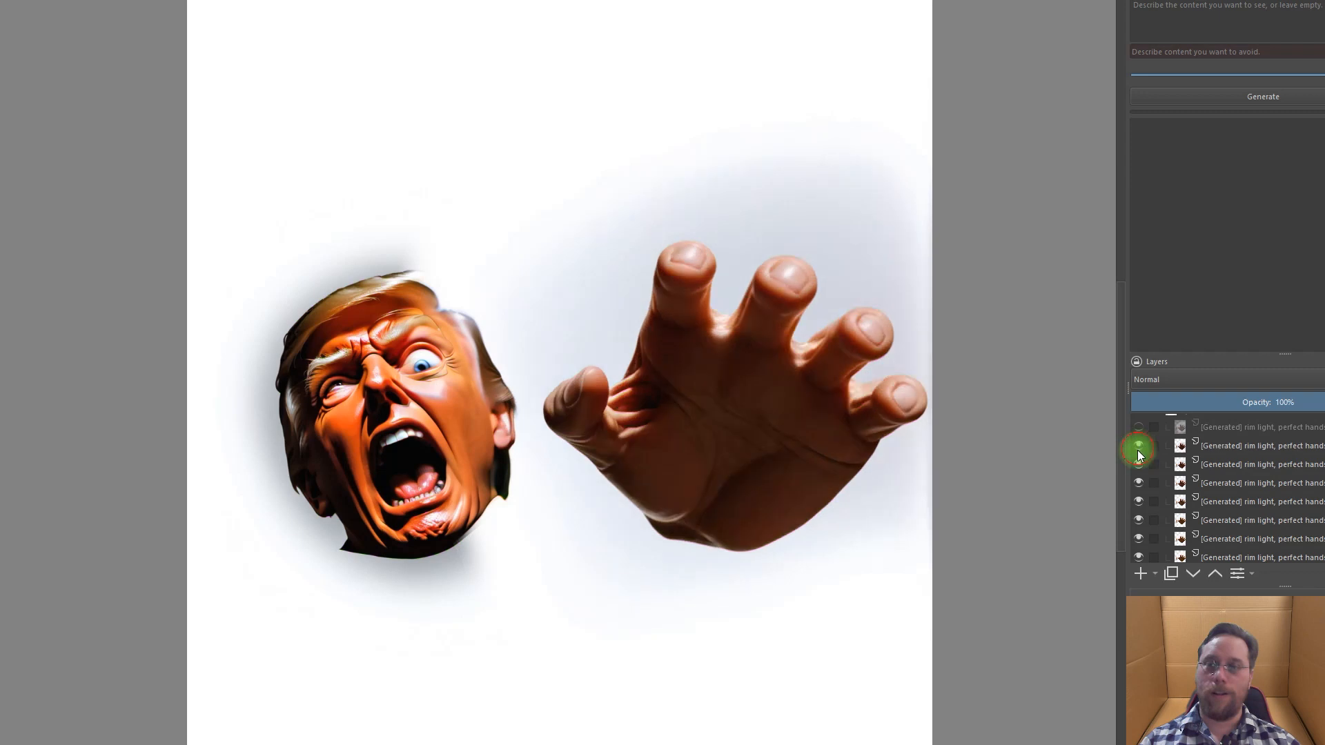
click(1139, 426)
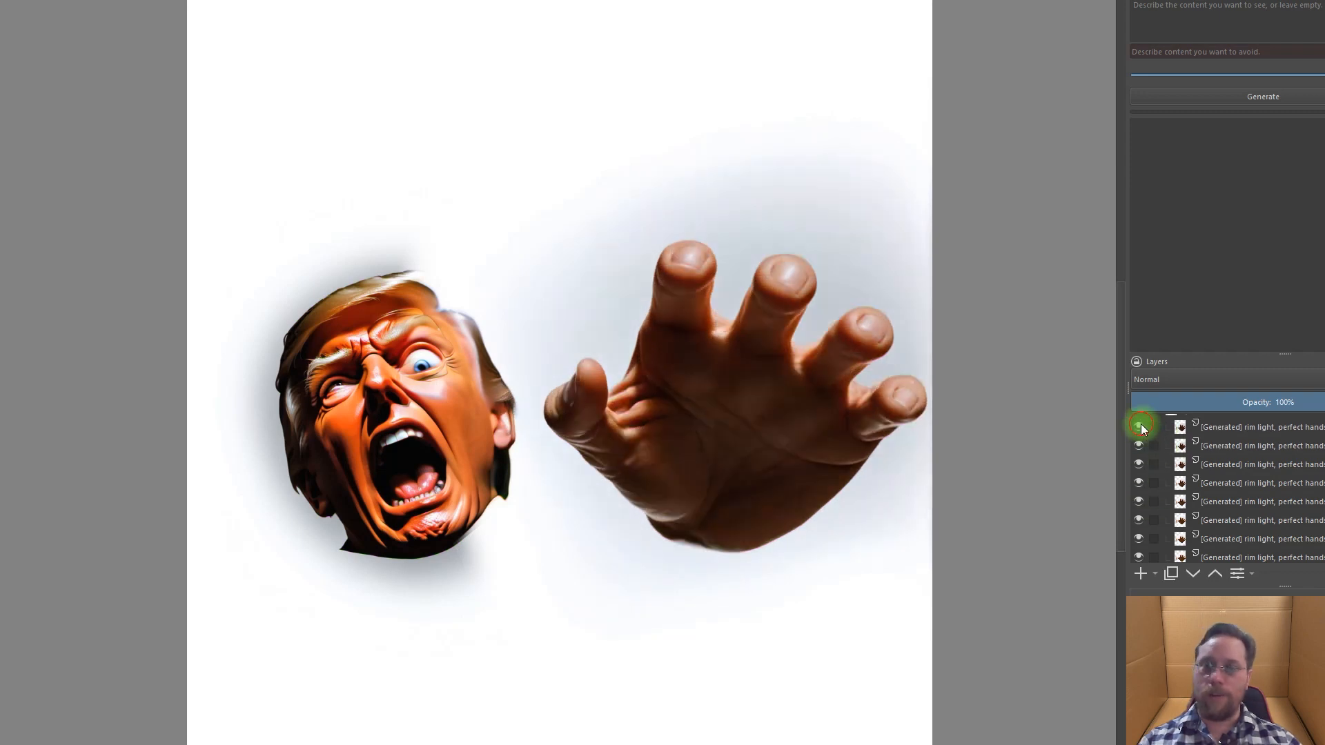
Show the 0001.png face layer and the Visible layer with the roughly painted blue suit above Group 4, leaving Paint Layer 6 hidden
scroll(1166, 518, up, 3)
scroll(1172, 528, up, 1)
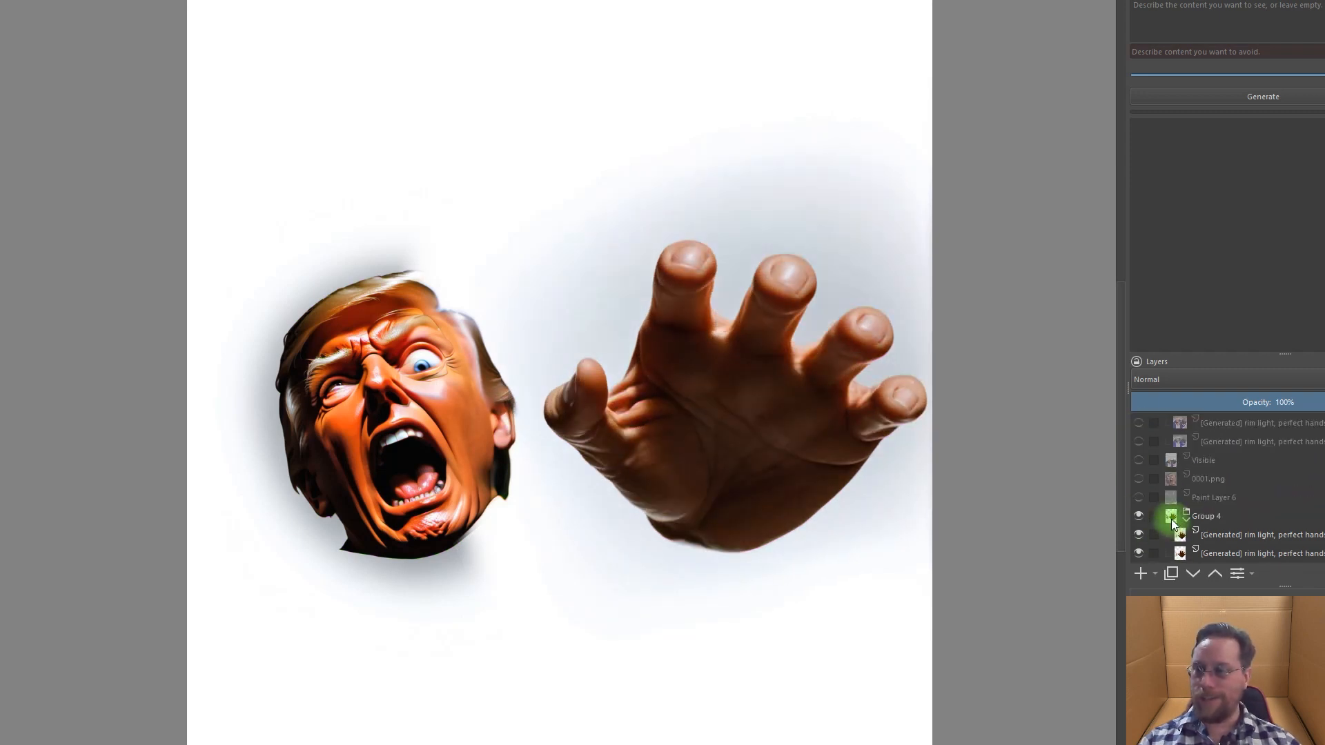
mouse_move(1142, 495)
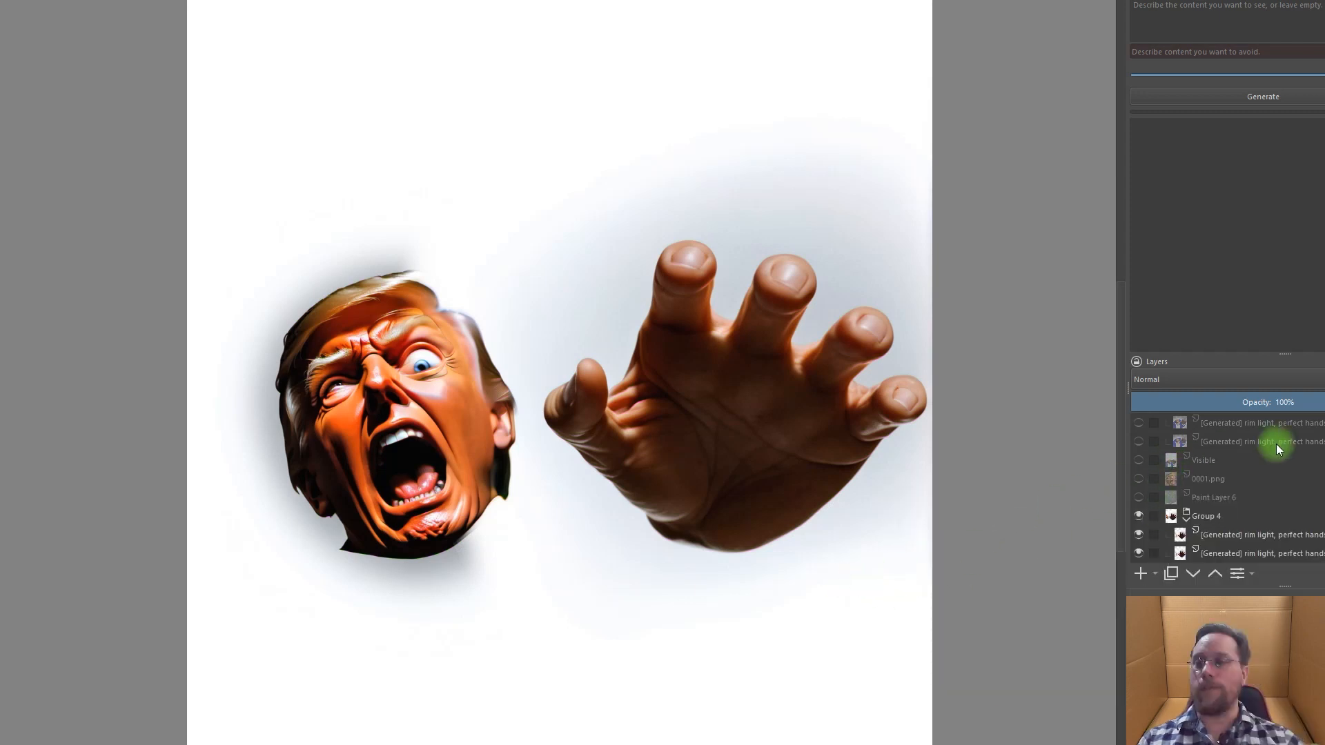
click(1138, 480)
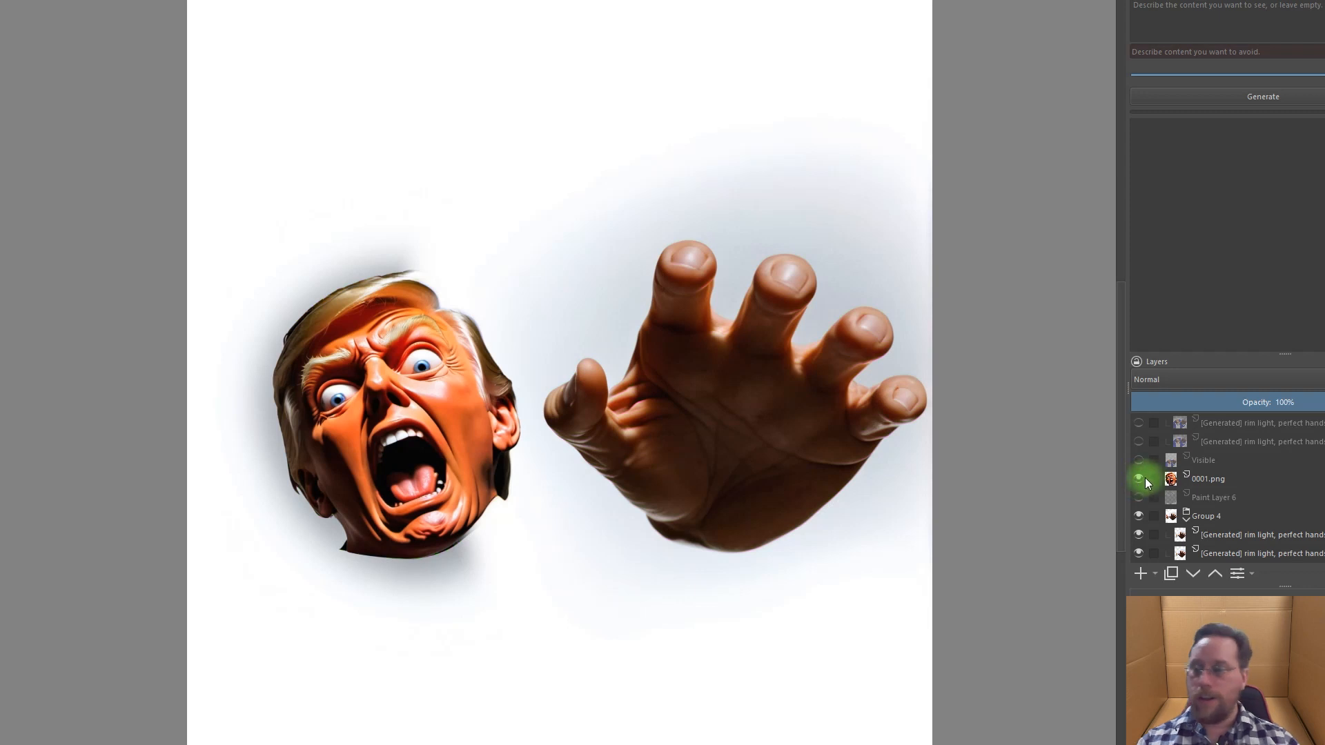
click(1137, 461)
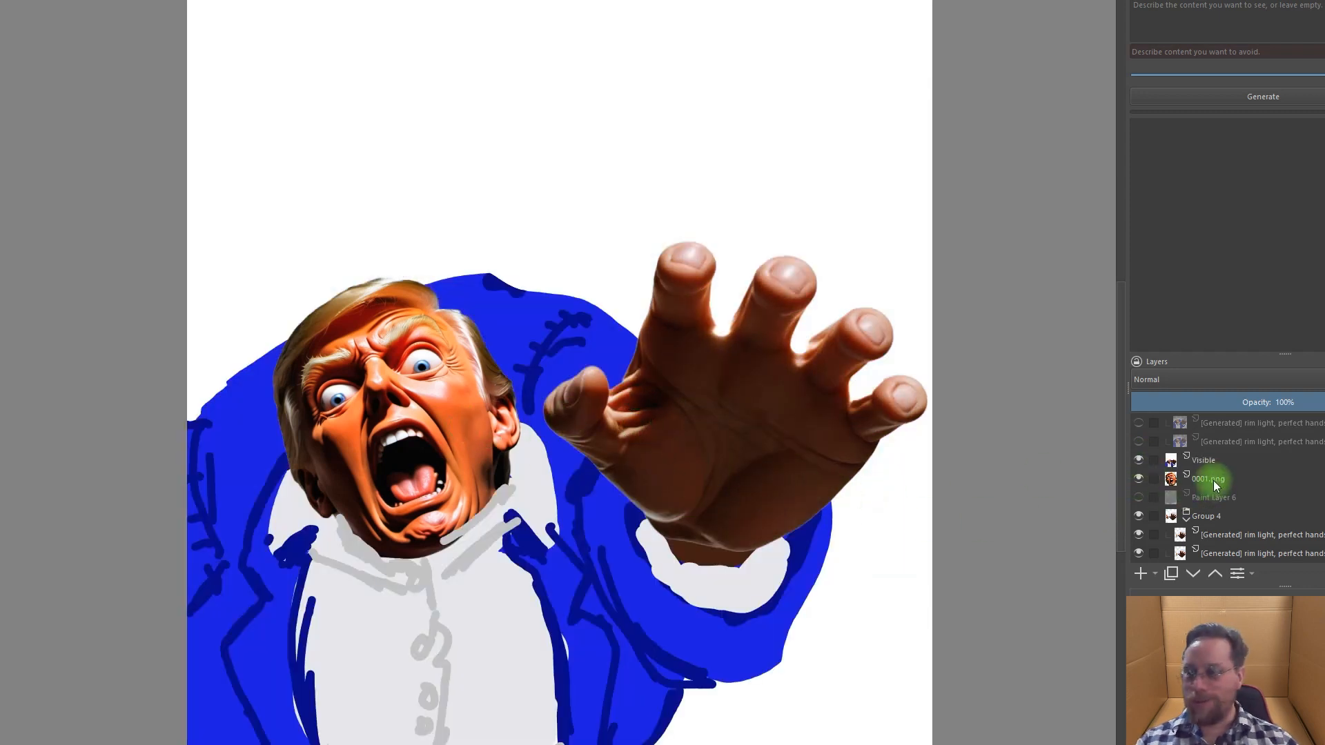
scroll(1208, 478, up, 1)
scroll(1194, 519, down, 1)
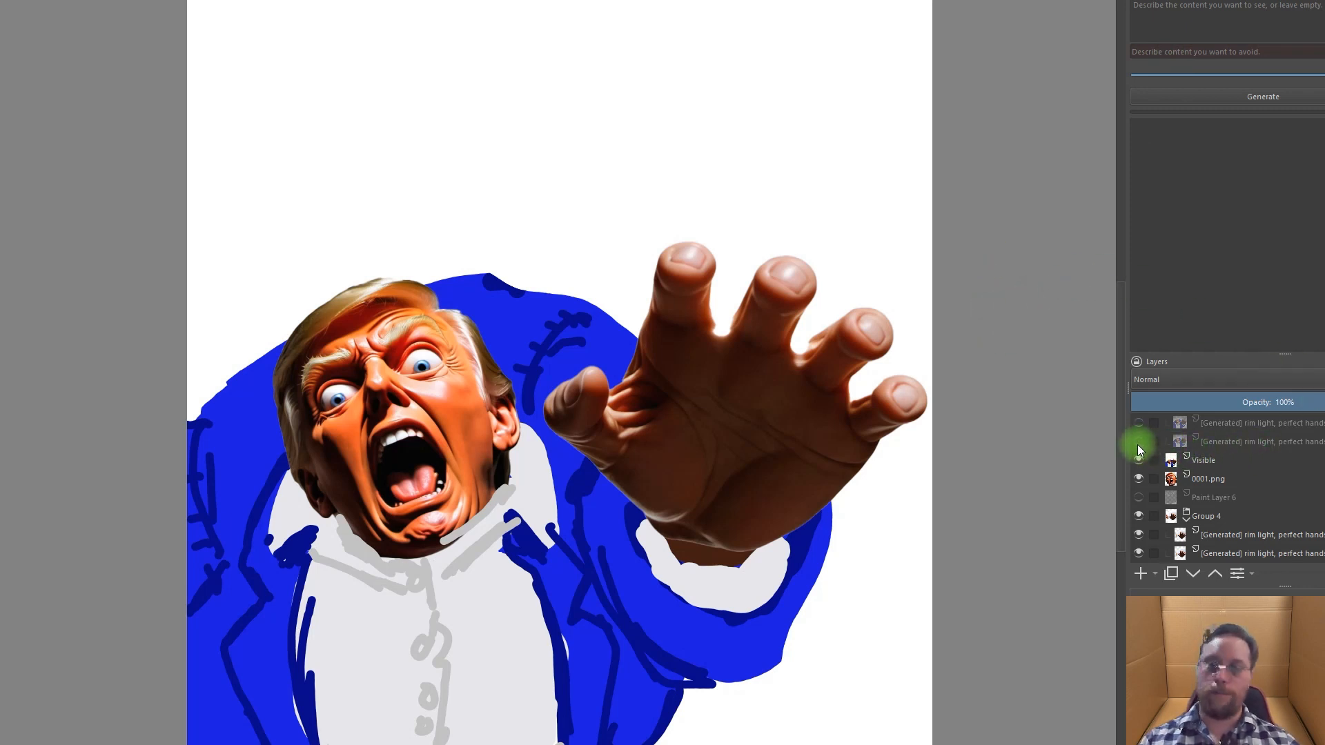
mouse_move(1139, 450)
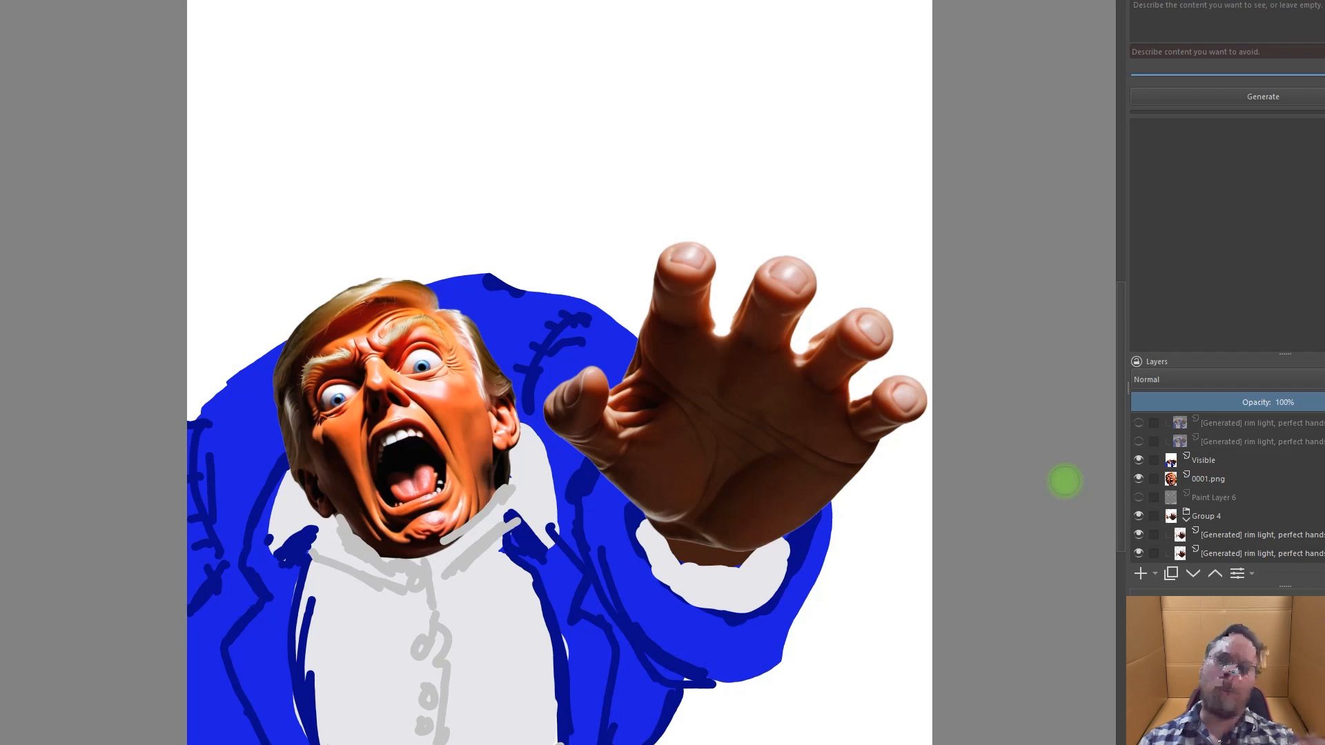
scroll(1218, 493, up, 3)
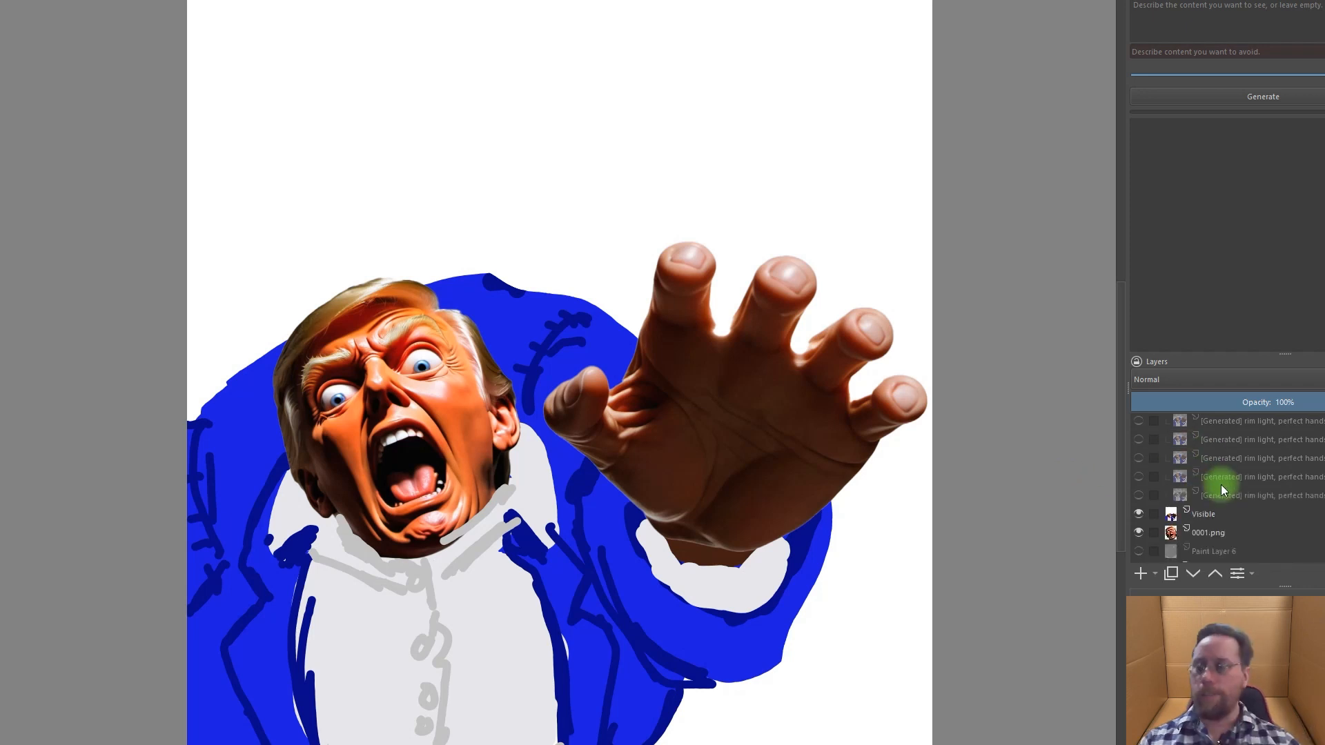
scroll(1220, 504, down, 1)
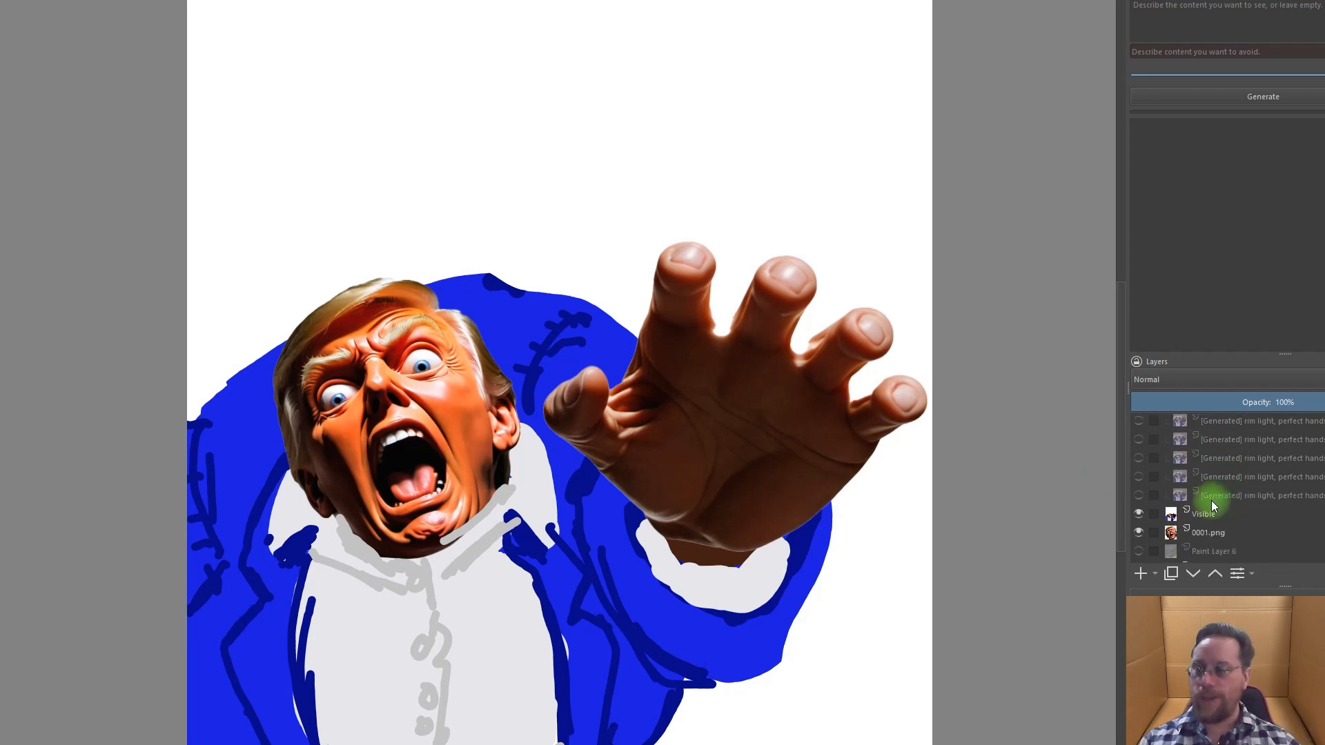
Show the five lowest hidden generated "rim light" body layers above the Visible layer, one by one upward
click(1139, 496)
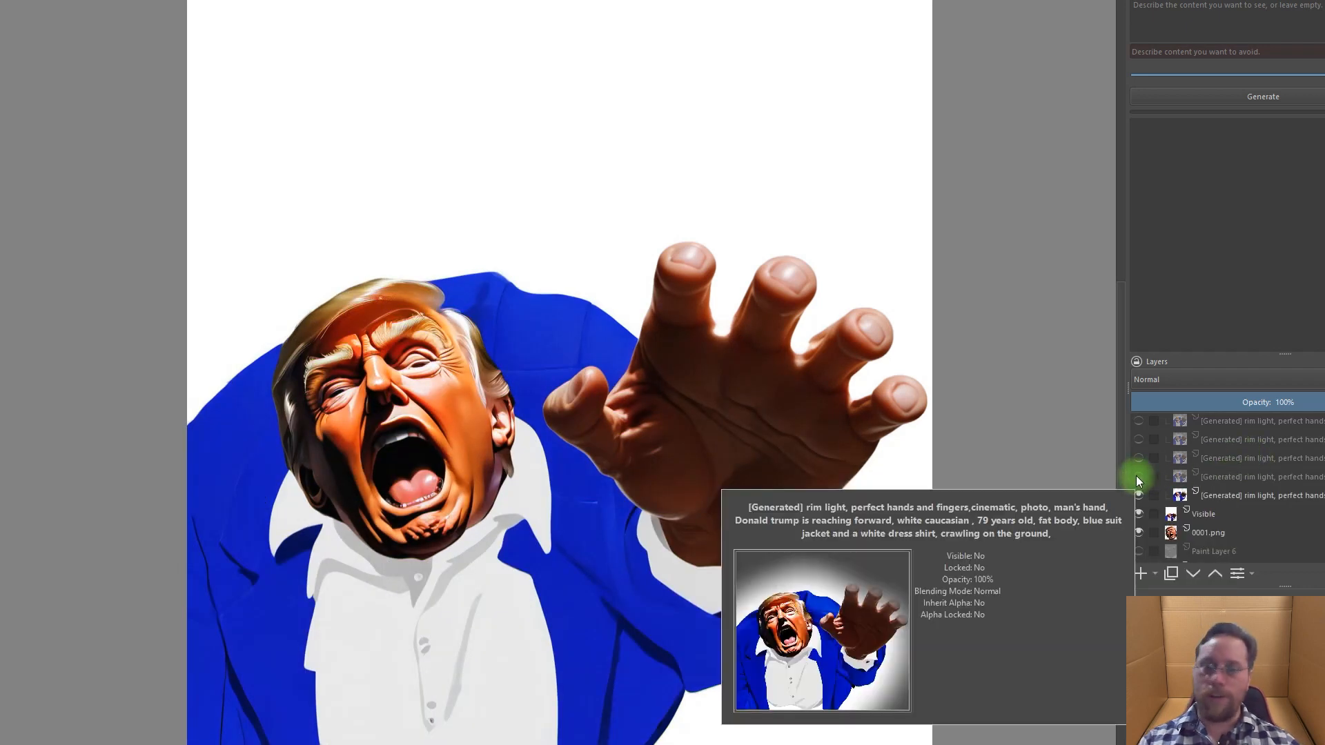
click(1137, 477)
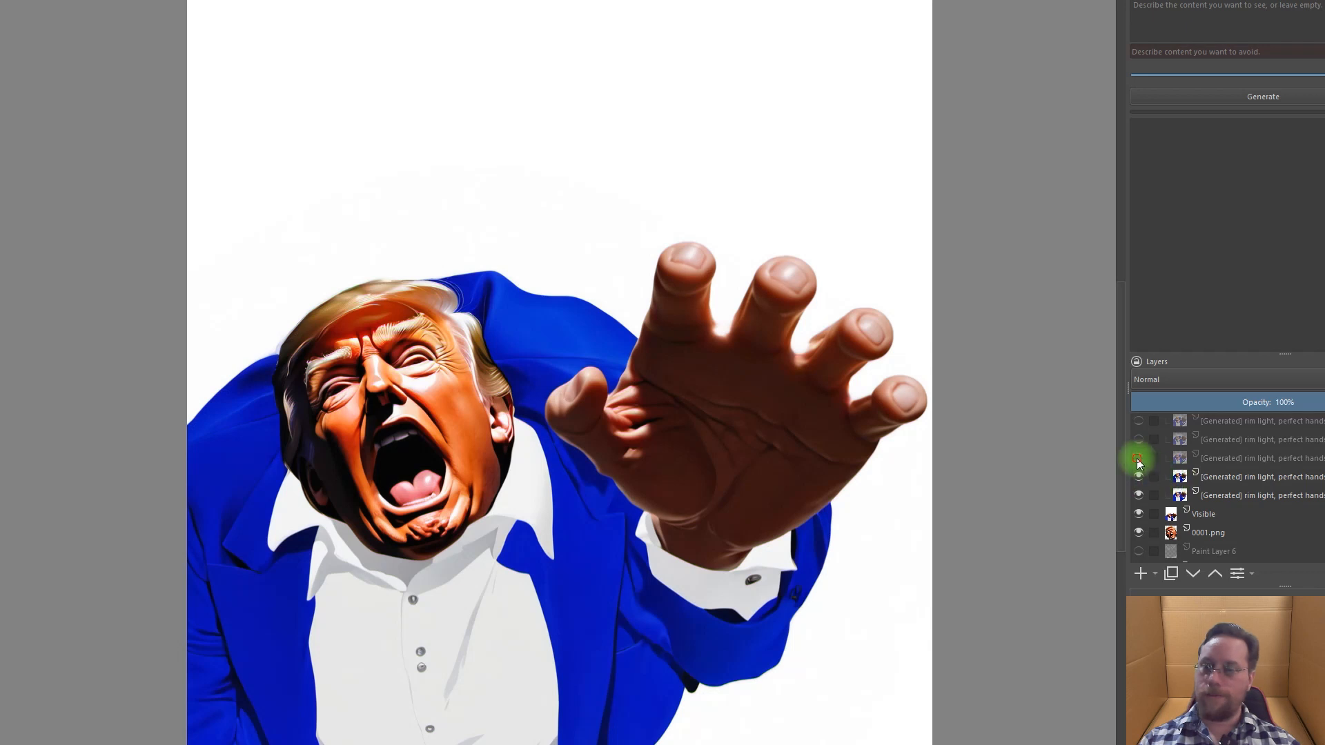
click(1138, 459)
click(1137, 440)
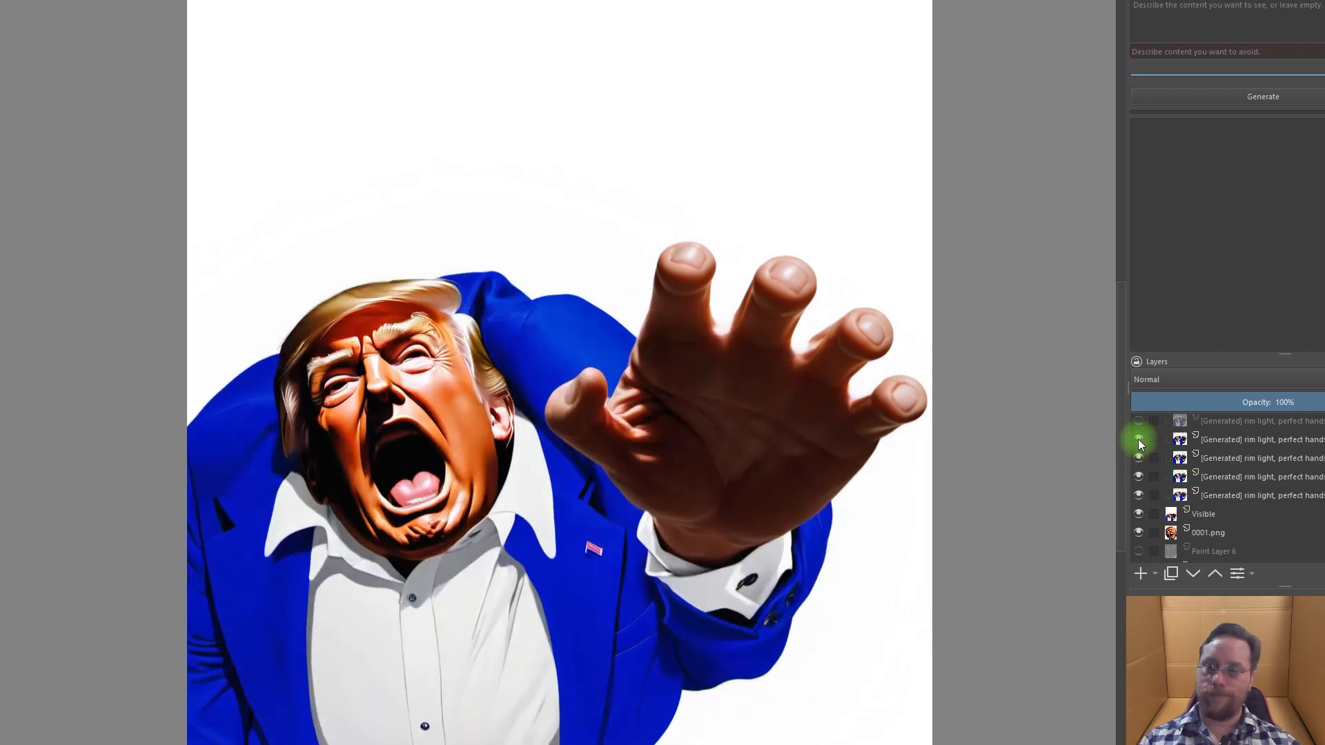
click(1139, 421)
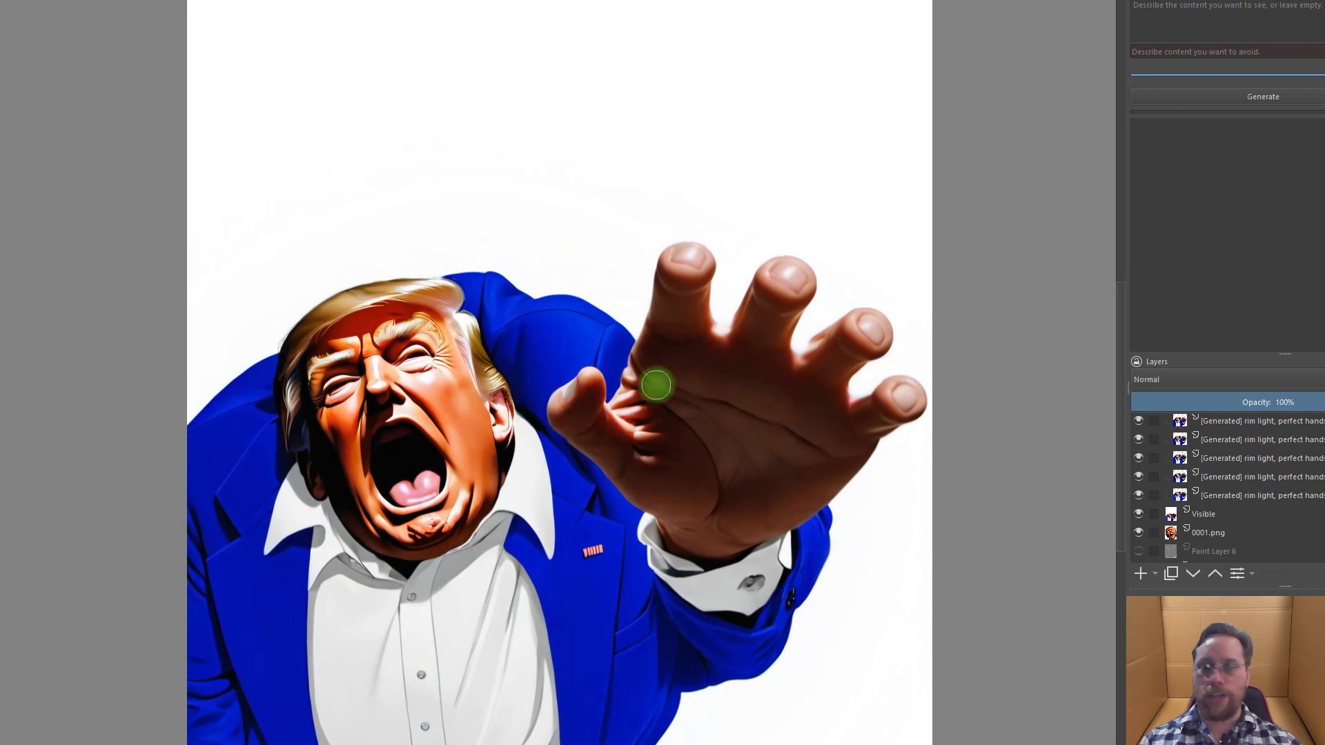
Show the next four hidden "rim light" body layers in Group 7, continuing upward to refine the blue suit and shirt
scroll(1294, 504, up, 1)
scroll(1296, 505, up, 1)
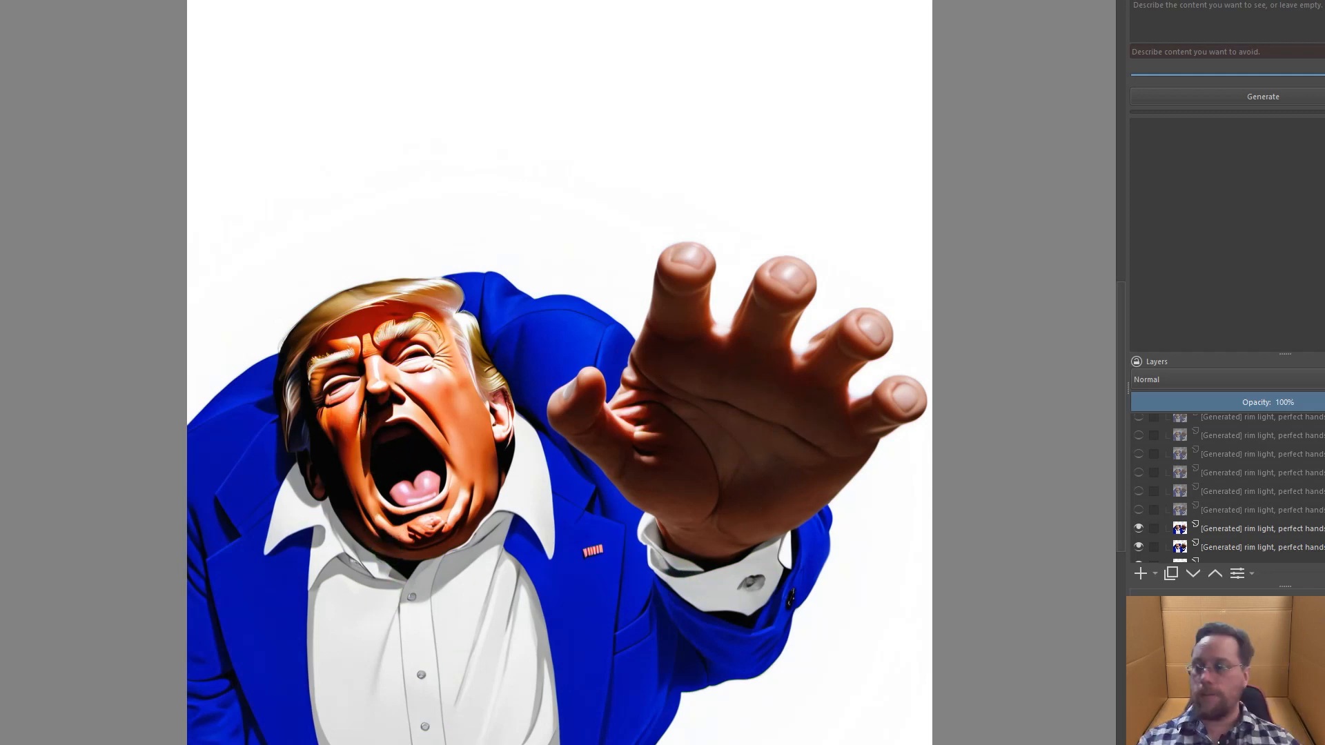
click(1139, 513)
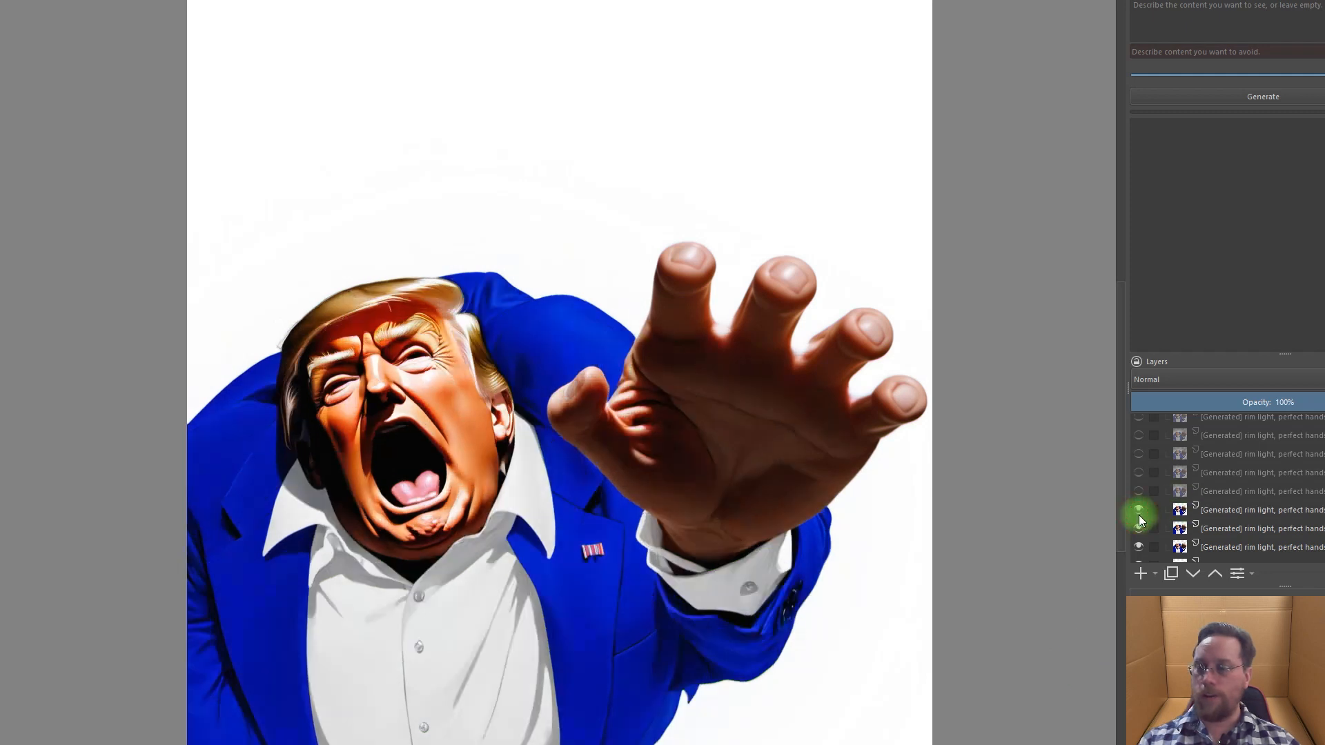
click(1138, 491)
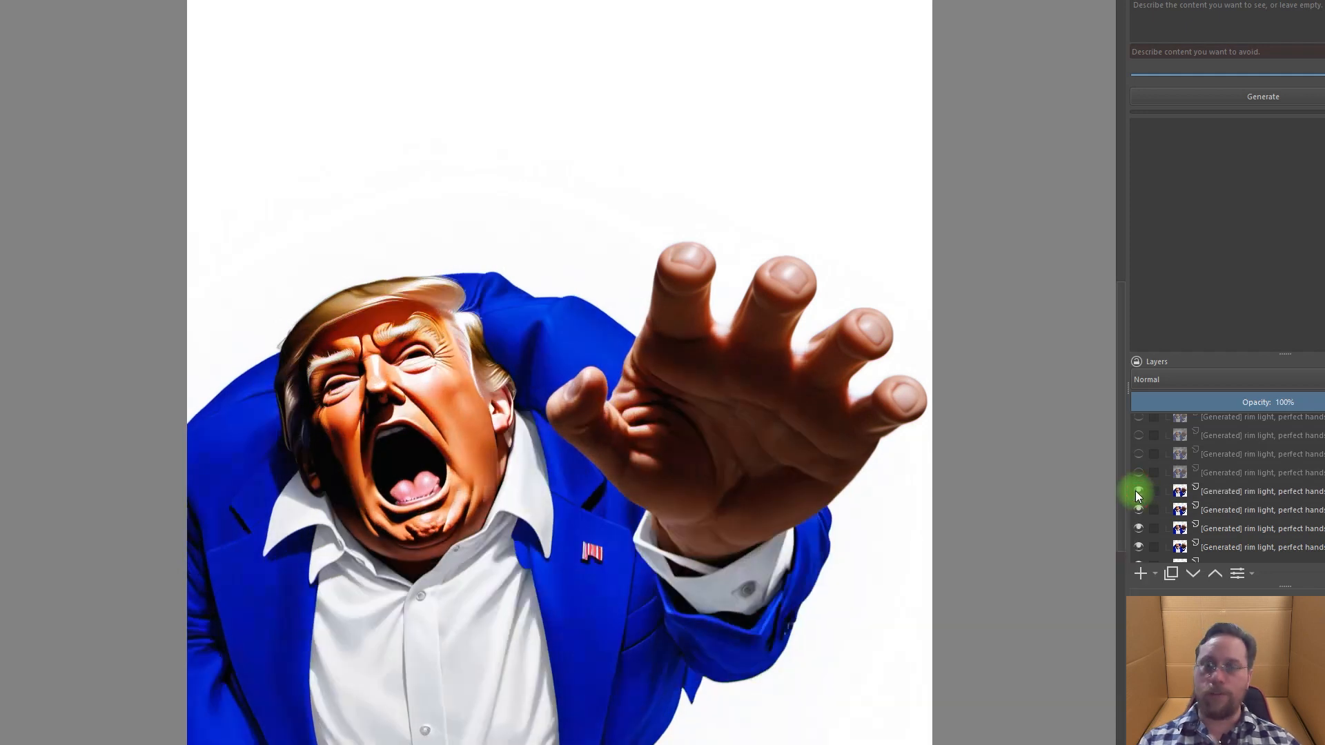
mouse_move(1133, 497)
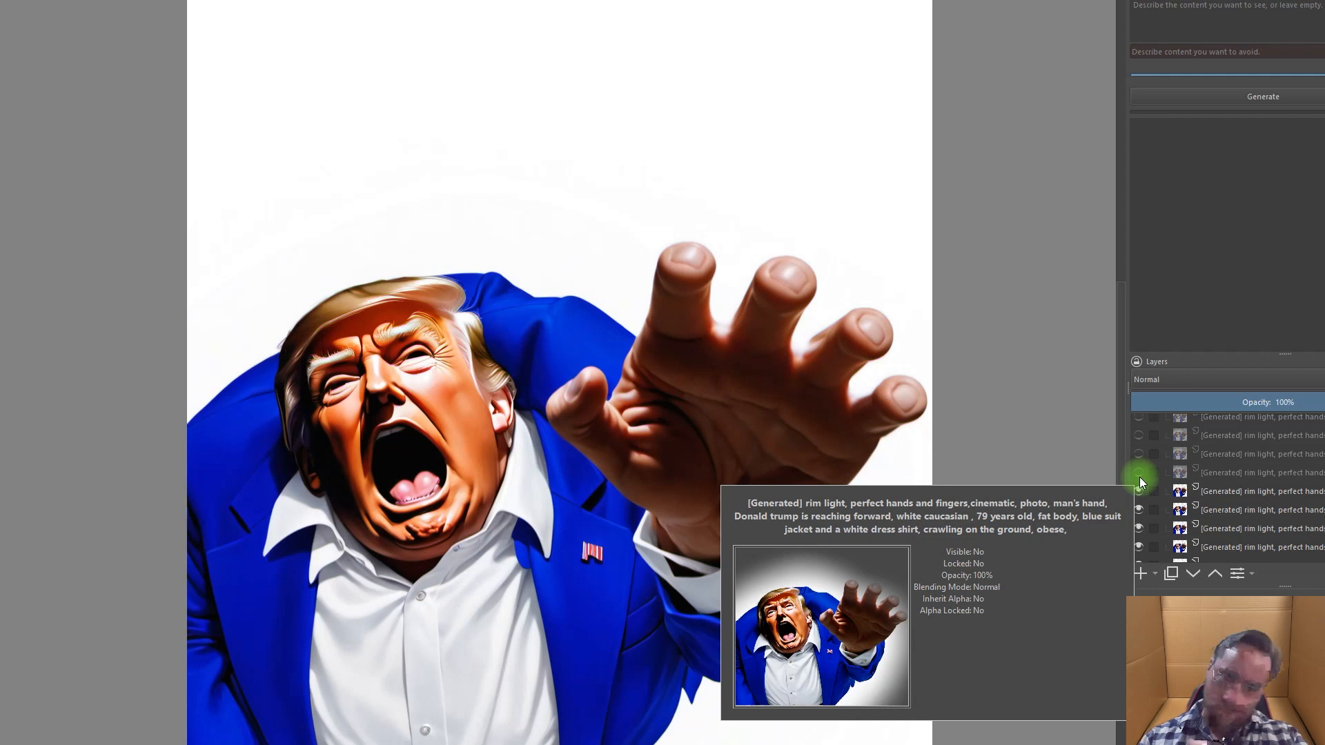
click(1138, 474)
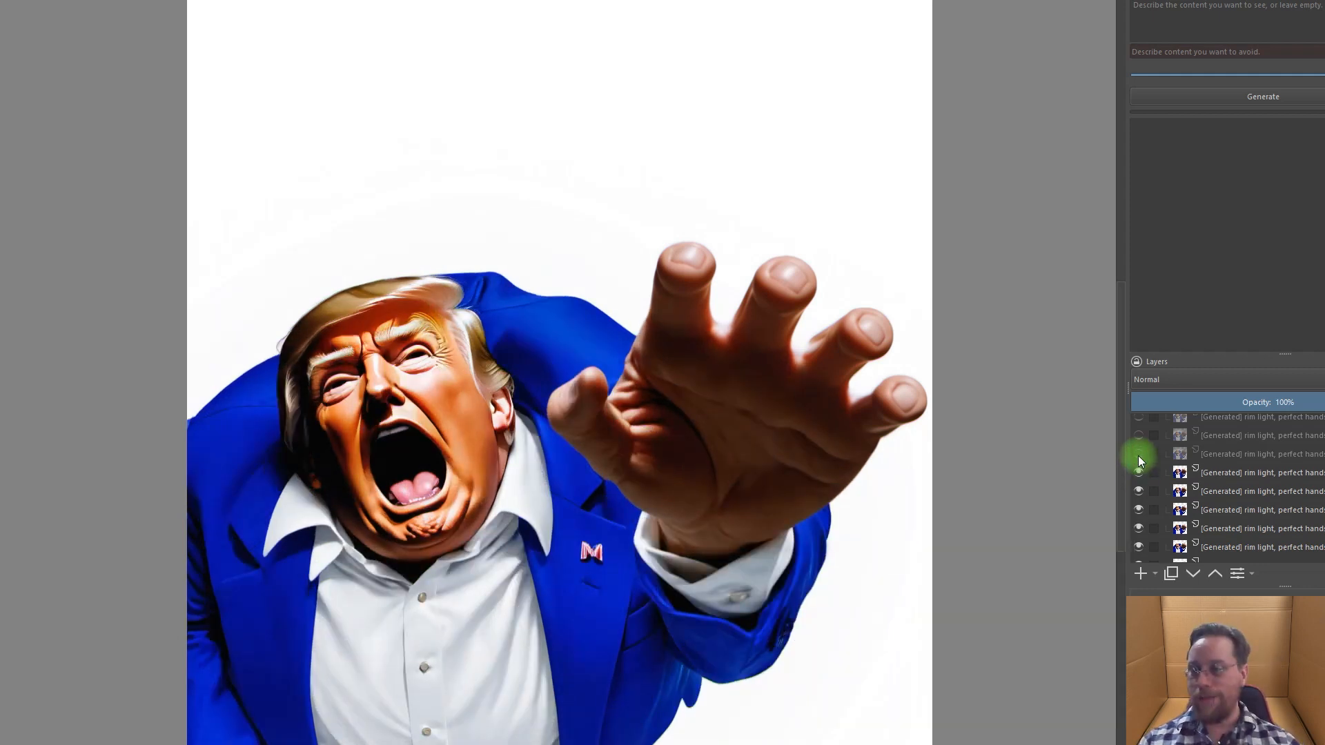
click(1138, 456)
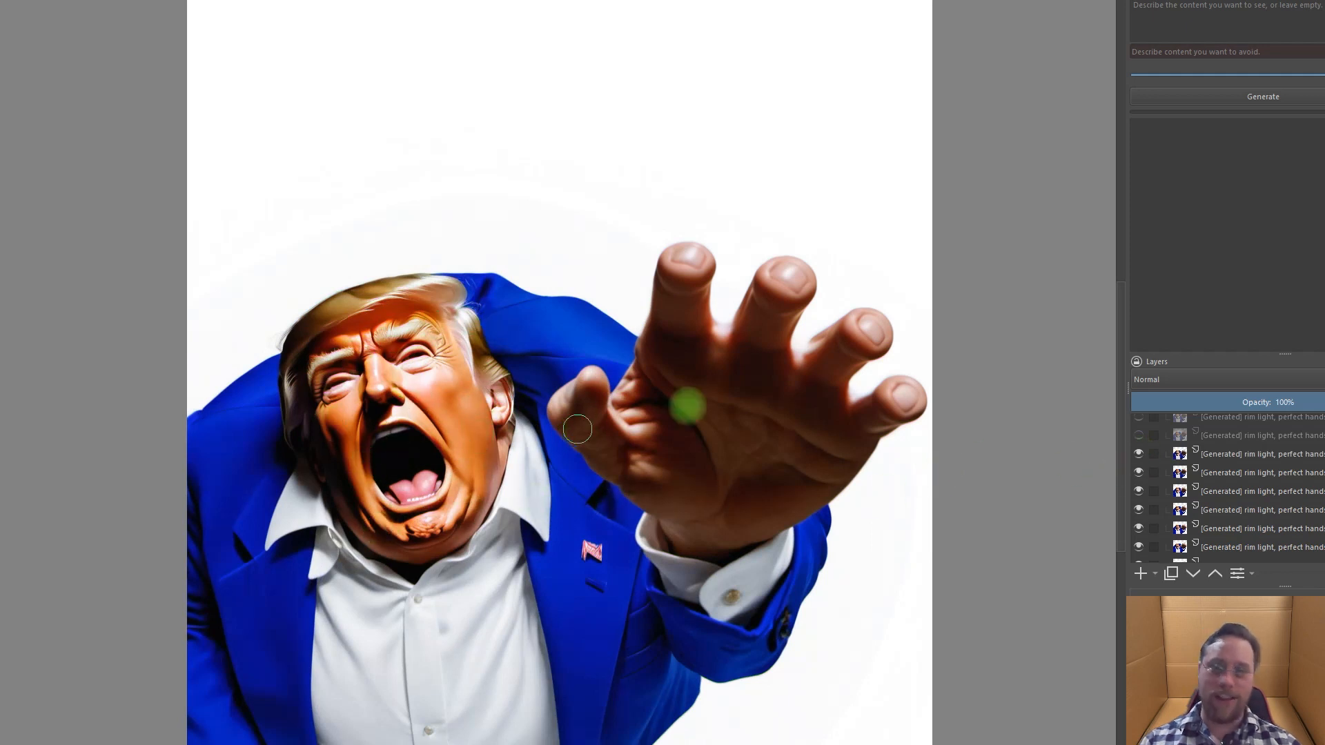
Show the four remaining hidden "rim light" layers up to the top of Group 7
scroll(1216, 501, up, 1)
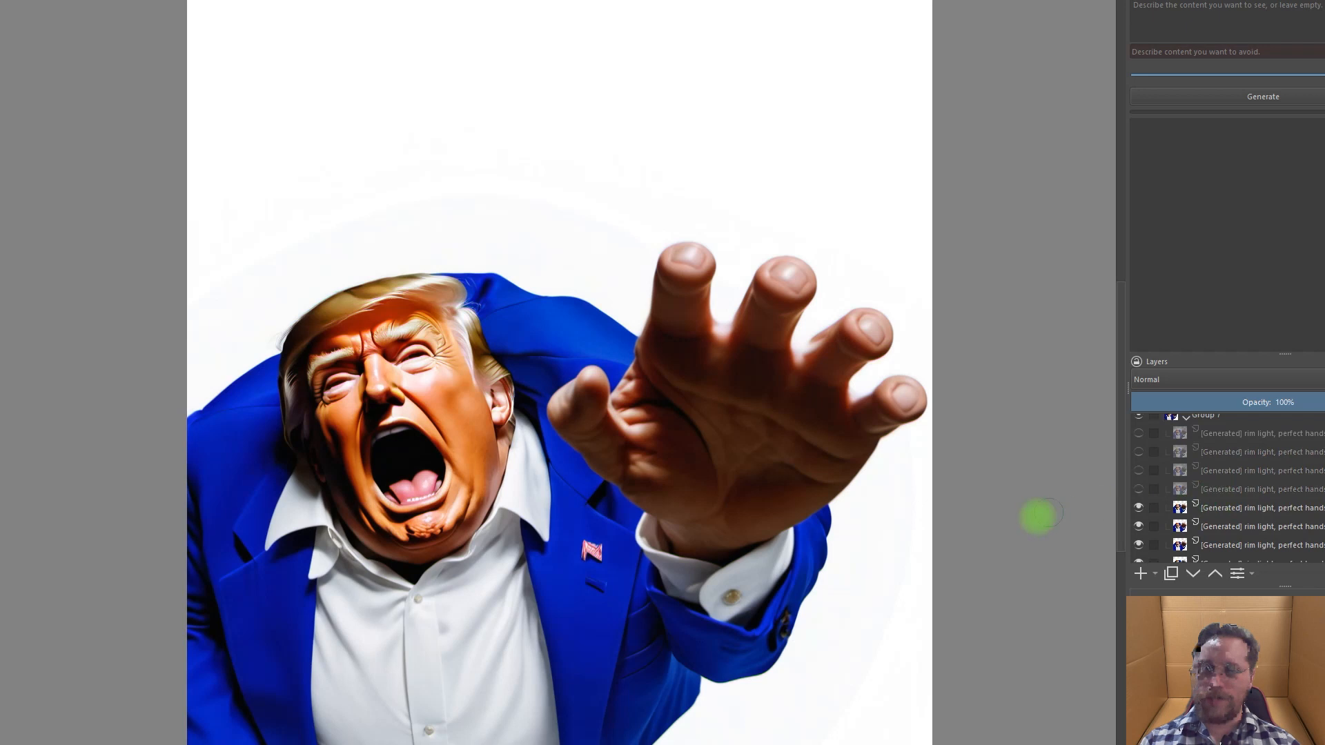
click(1139, 492)
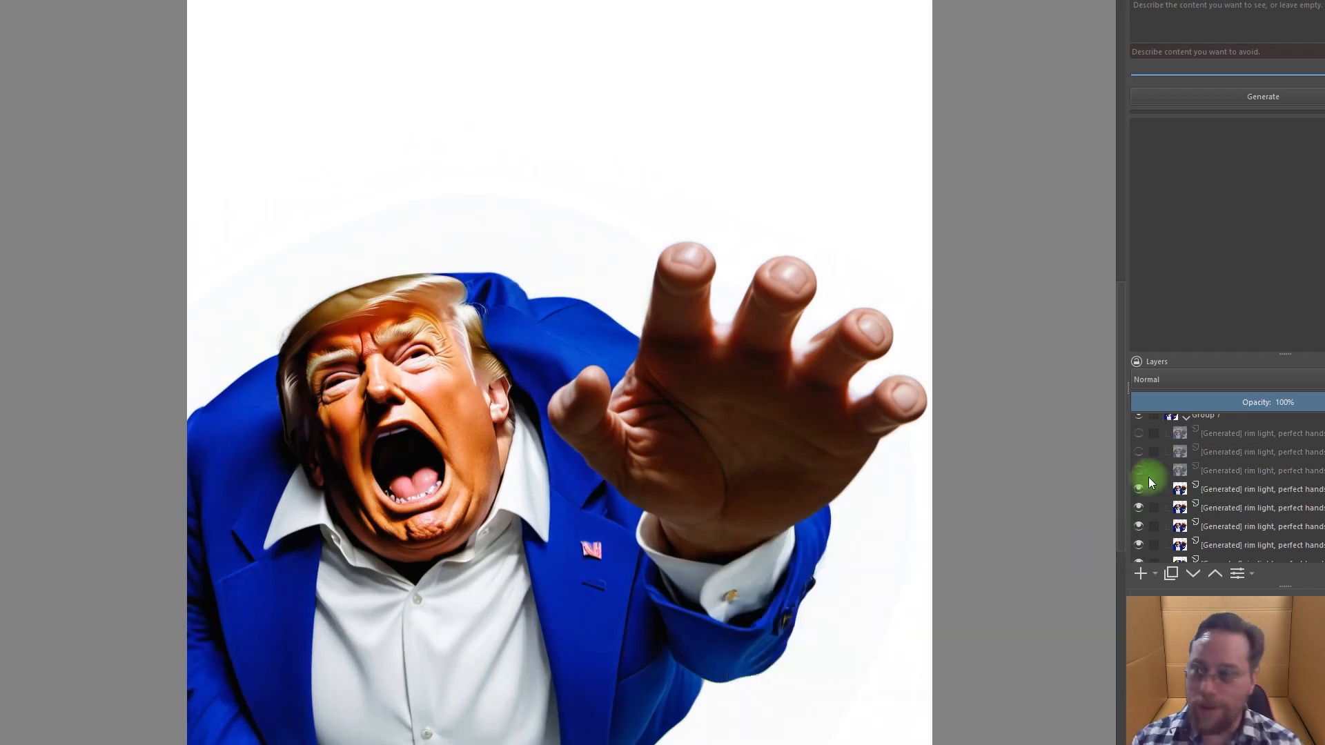
click(1139, 468)
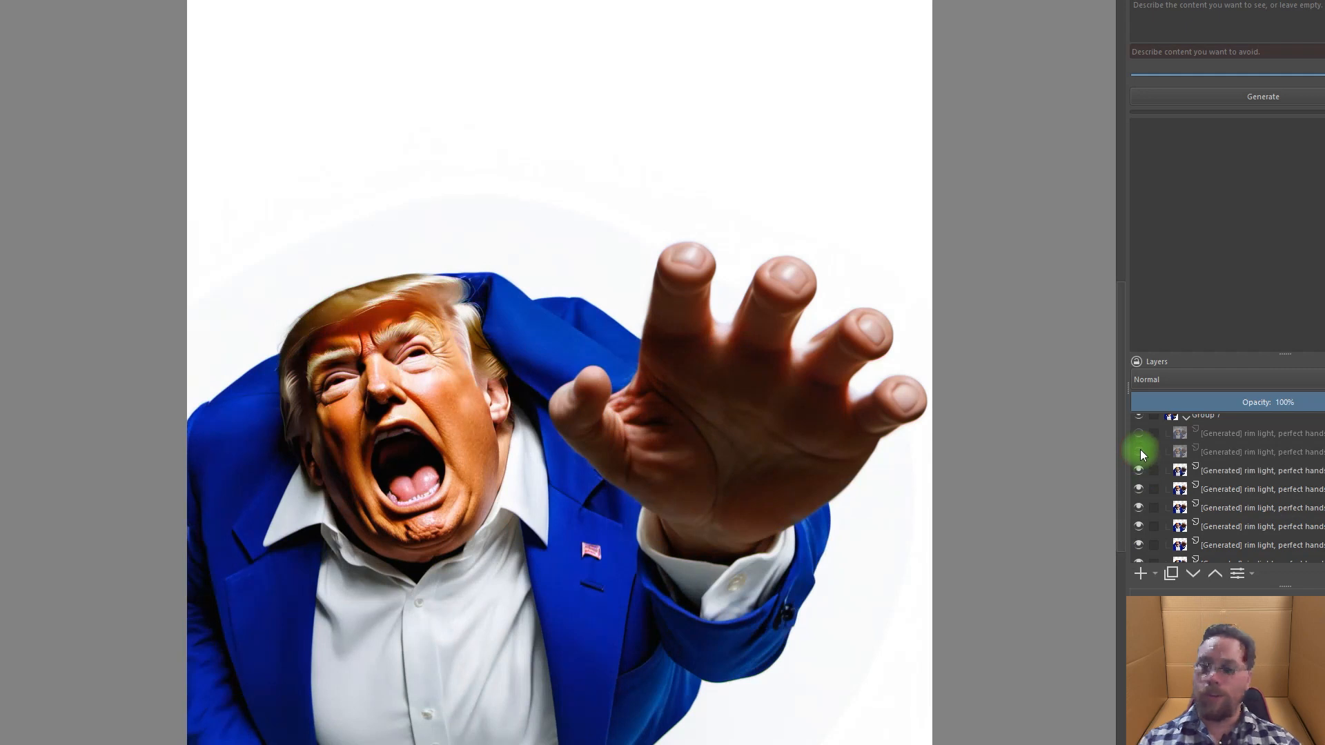
click(1139, 453)
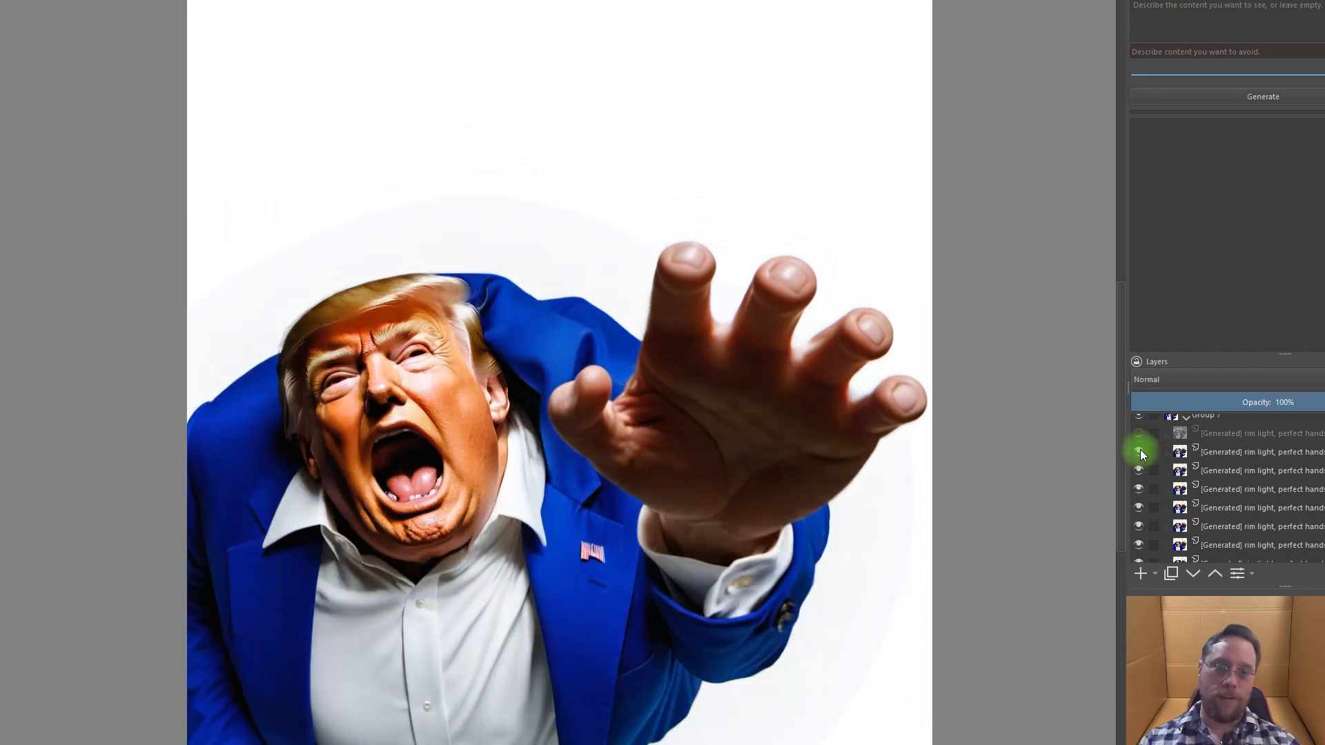
click(1139, 434)
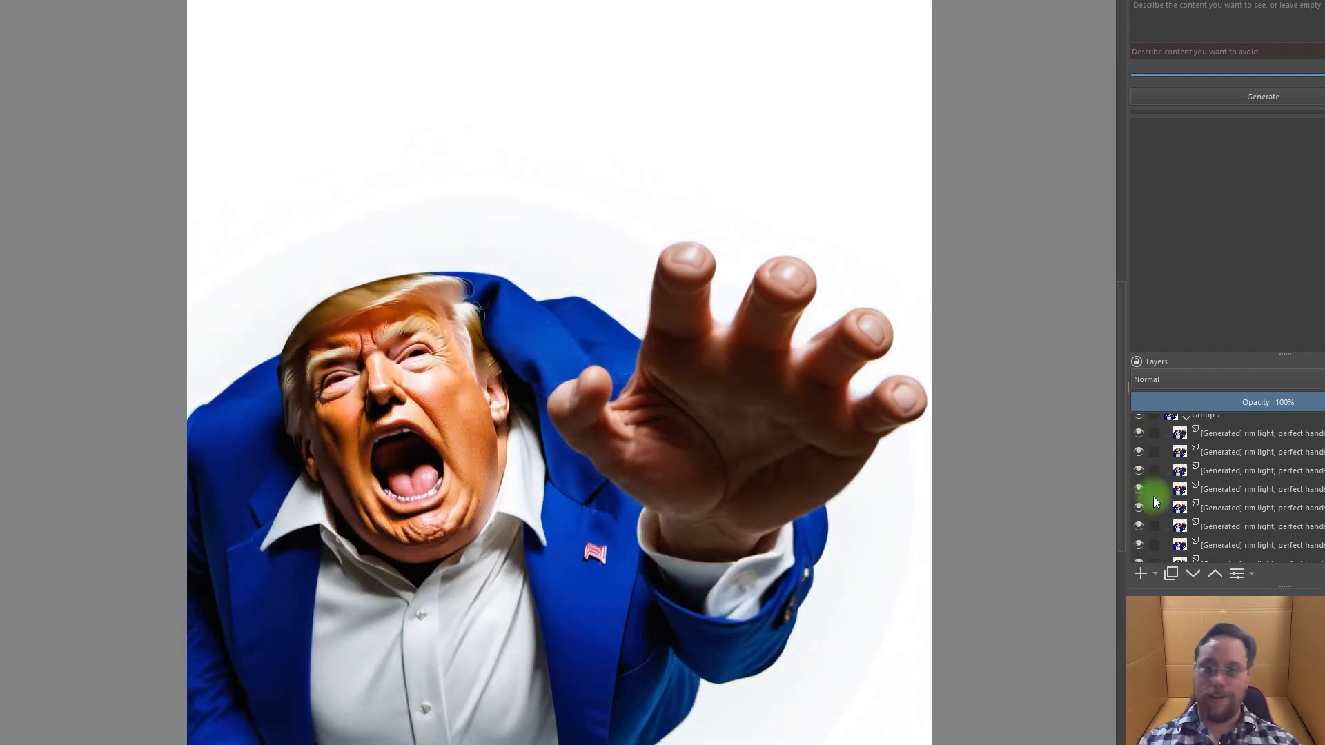
Show the generated "rim light" layer directly above Group 7, toggling it repeatedly to compare the face, and leave it visible
scroll(1153, 497, up, 3)
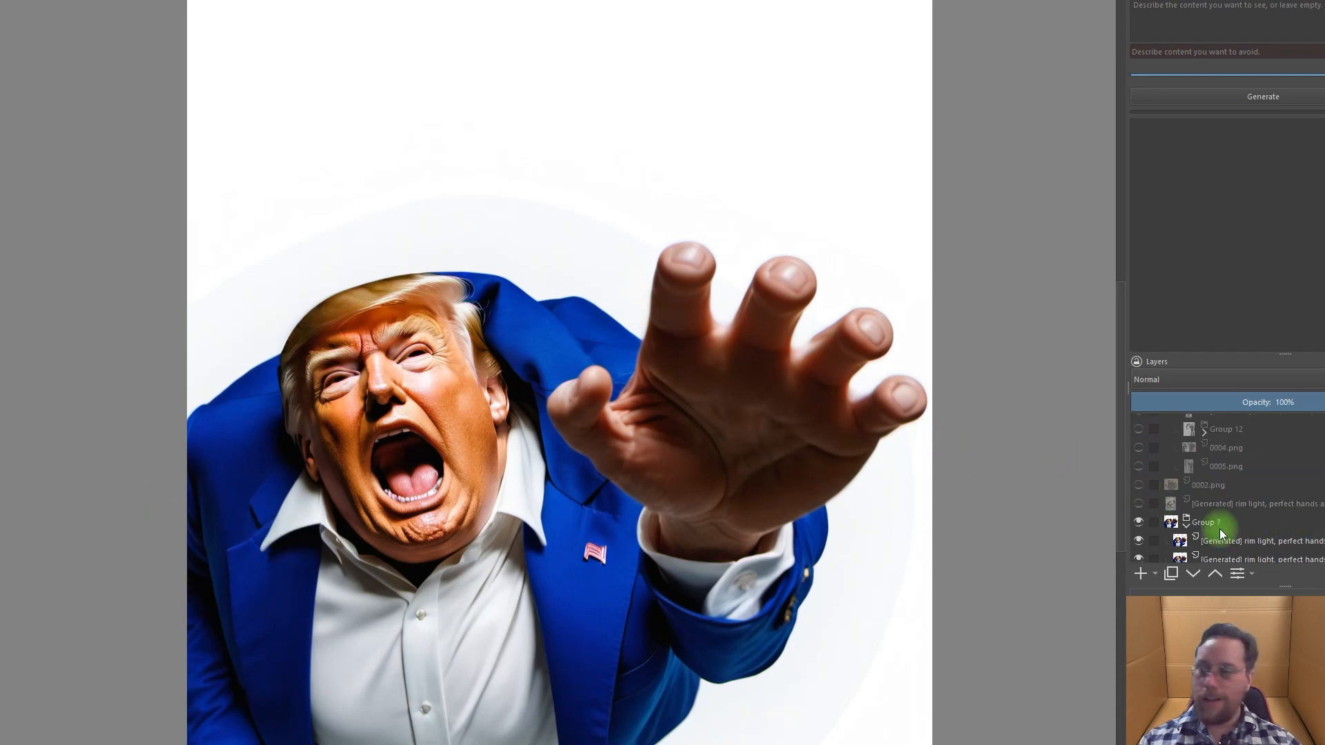
click(1140, 503)
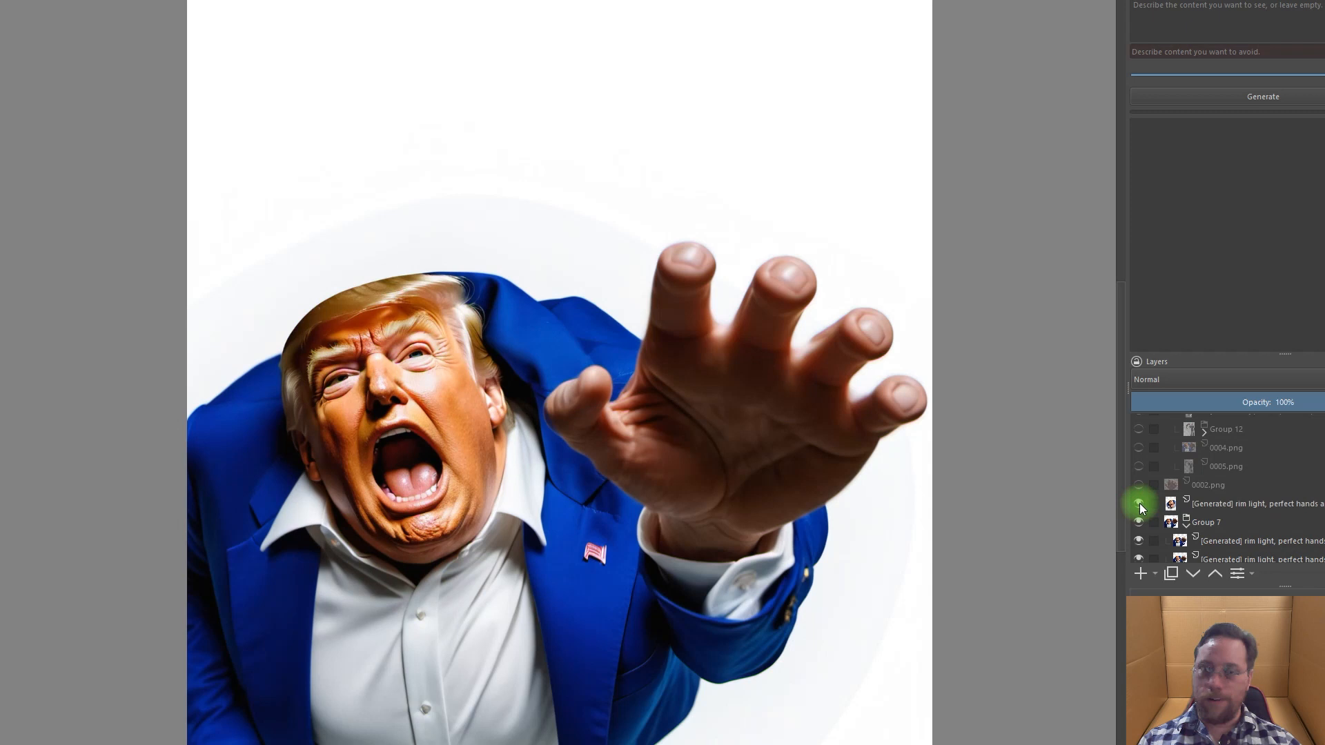
click(1140, 503)
click(1140, 503)
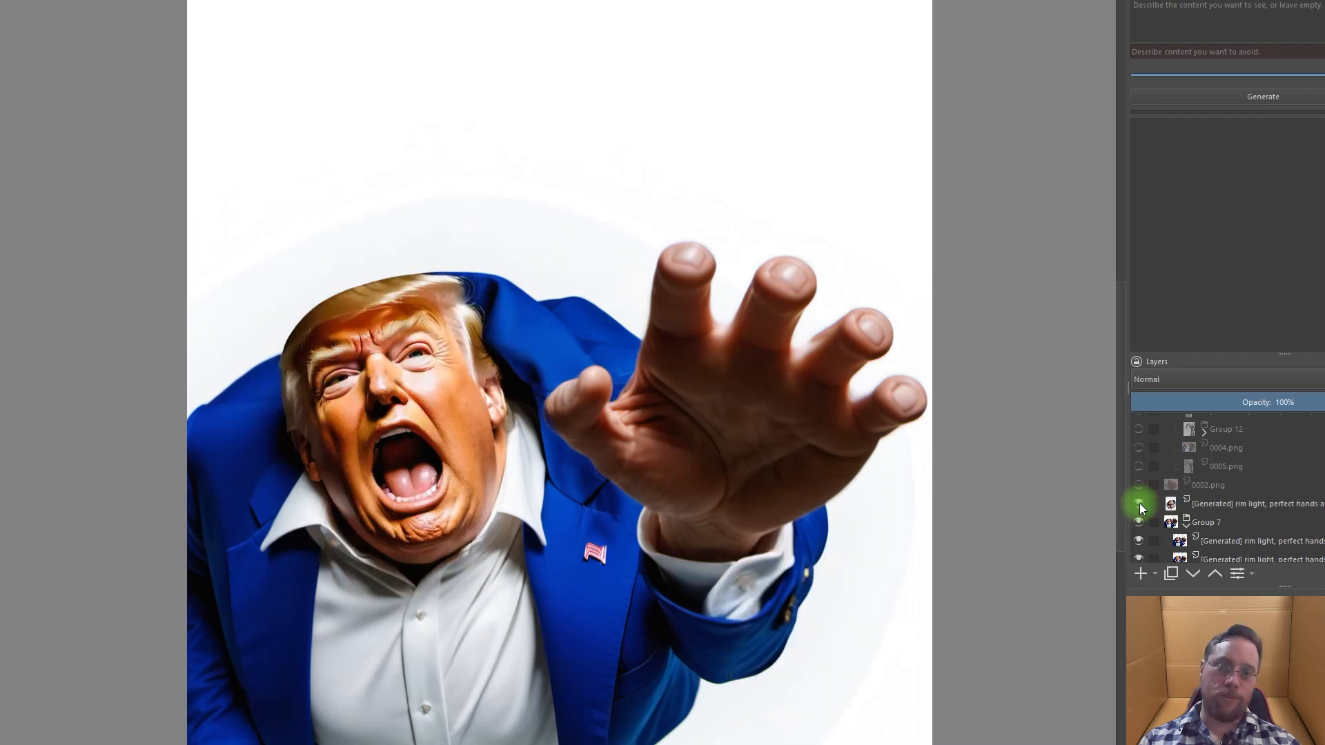
click(1140, 503)
click(1140, 503)
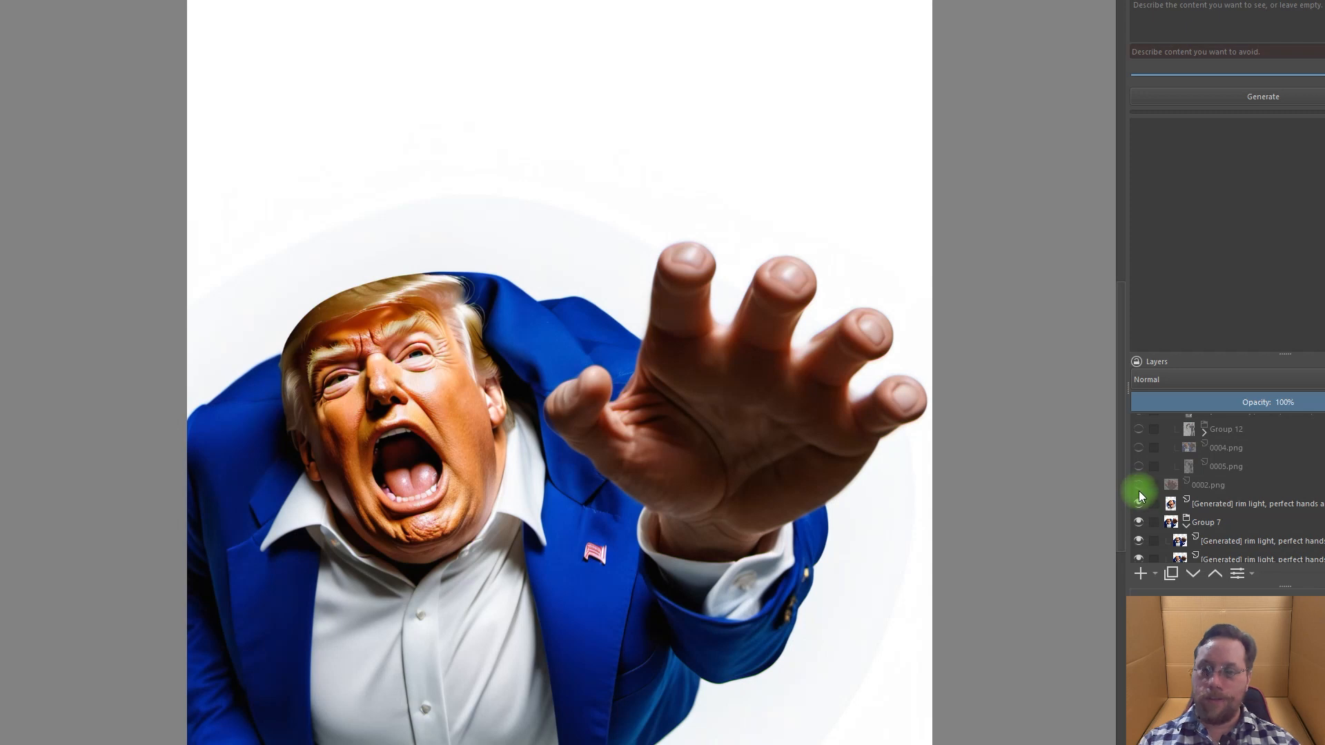
Show the 0002.png hand layer, toggling it repeatedly to compare the hand, and leave it visible
click(1137, 487)
click(1137, 490)
click(1137, 490)
click(1138, 490)
click(1137, 490)
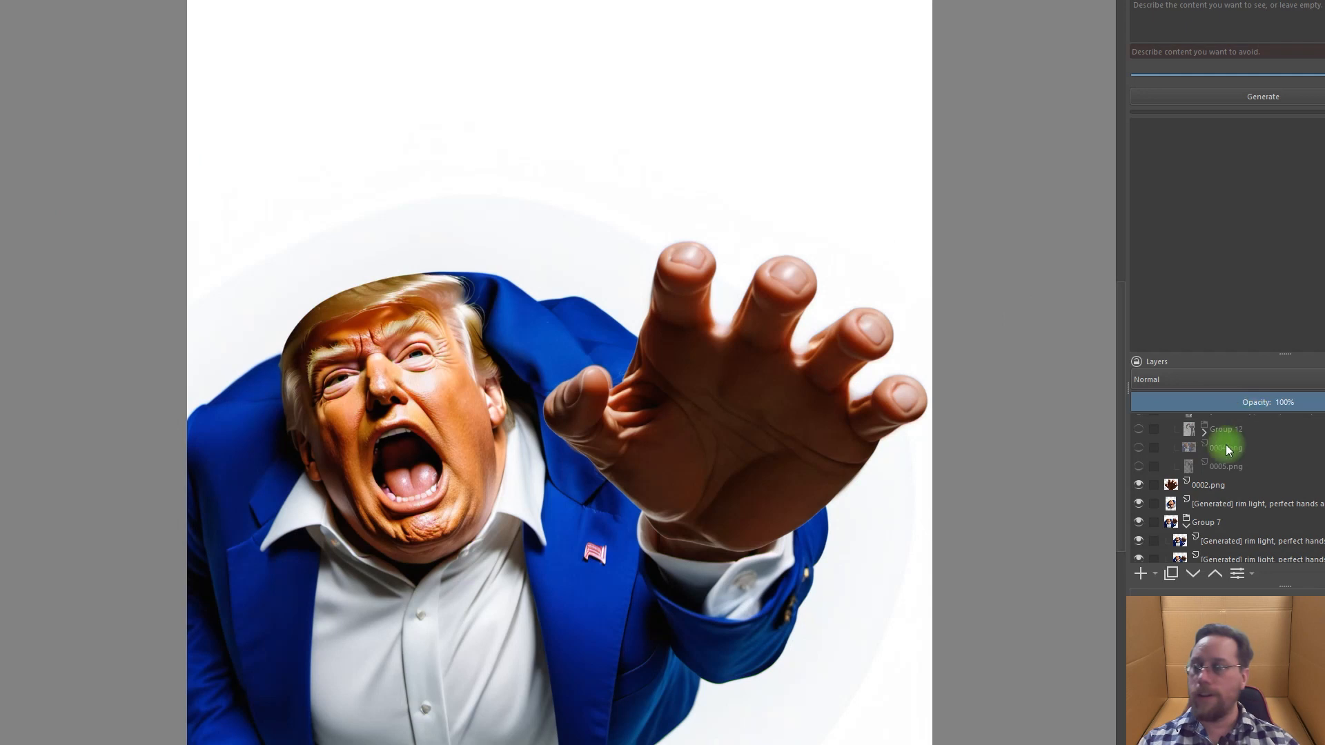
Preview the 0005.png layer of the suited figure with the scythe against the whole canvas, then hide it again
mouse_move(1140, 468)
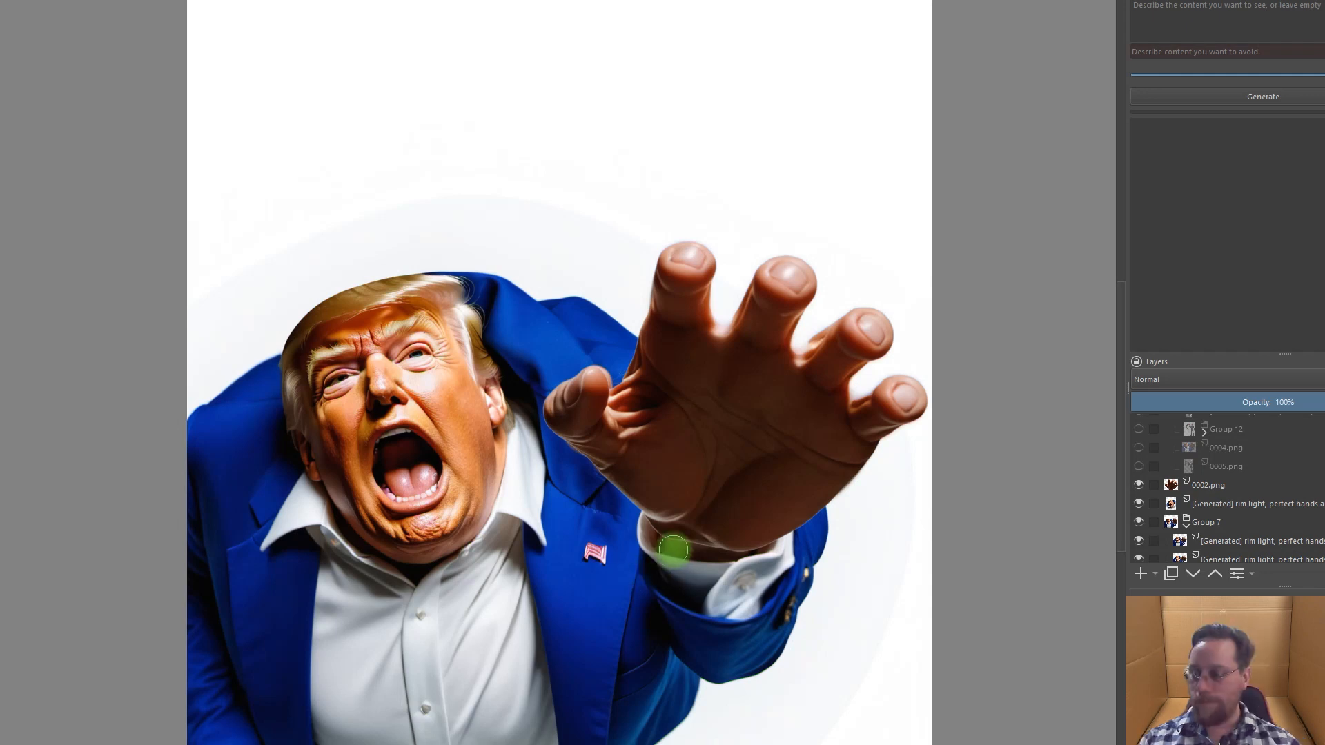
click(1138, 466)
scroll(1028, 379, up, 3)
scroll(1028, 379, down, 3)
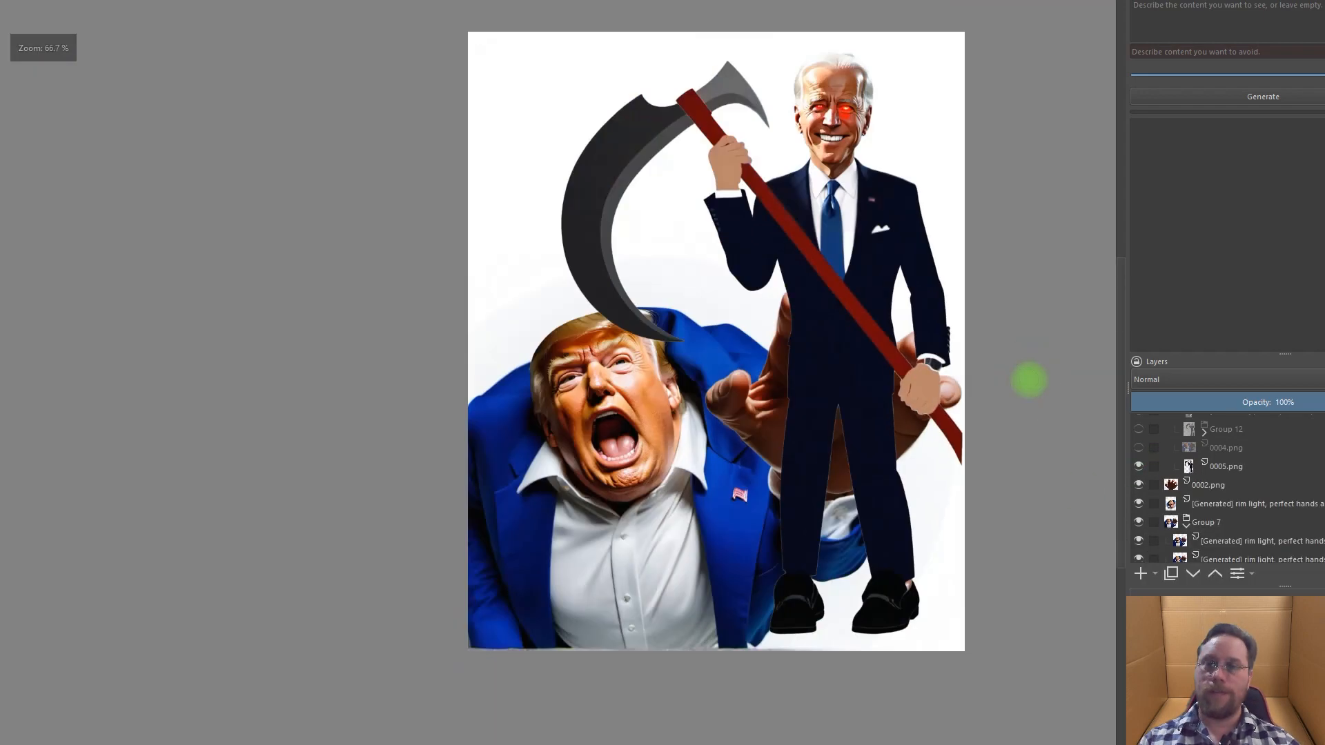
drag(1006, 290, 849, 375)
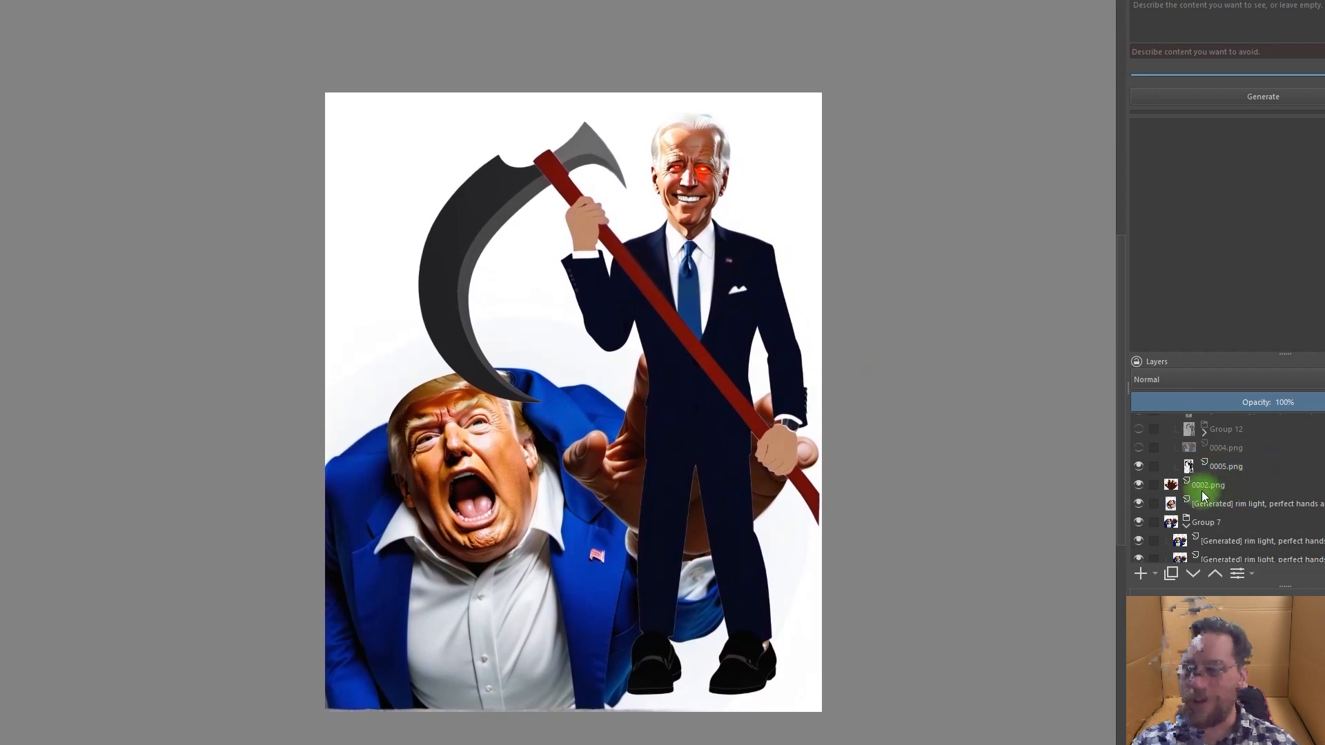
click(1139, 466)
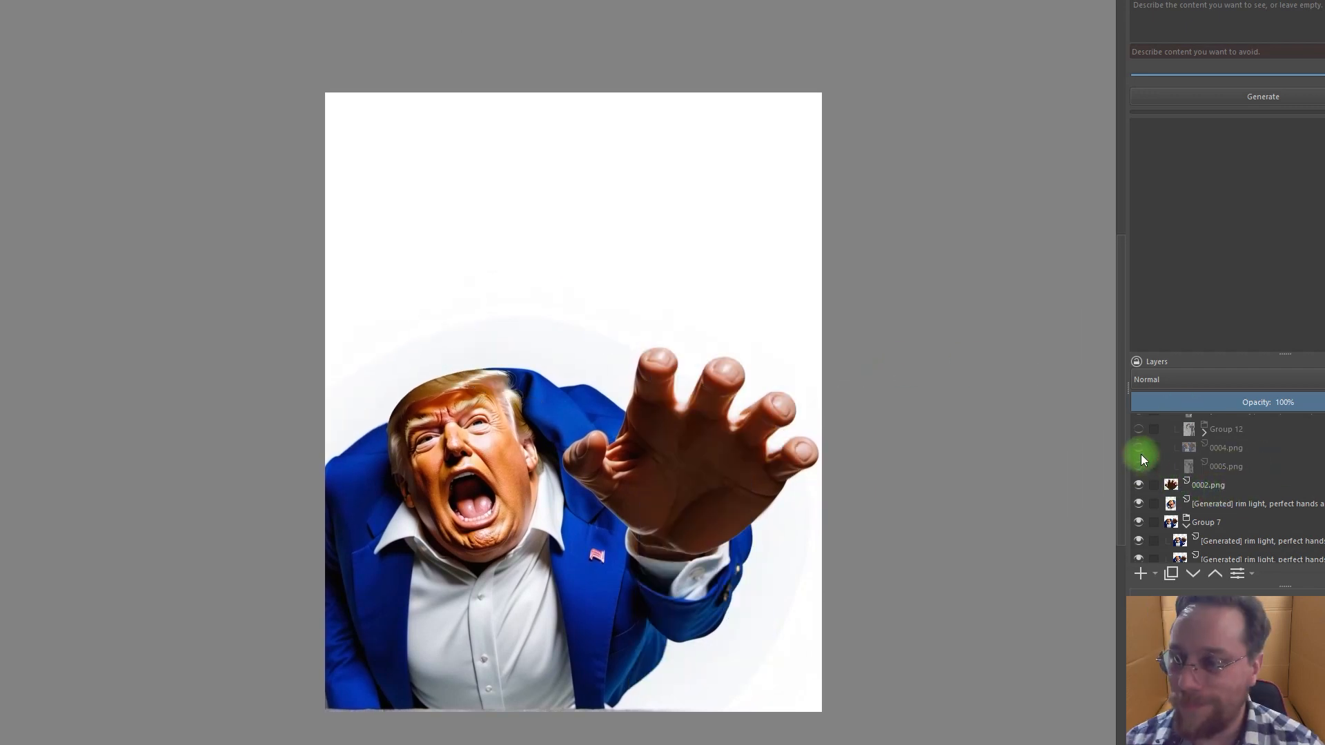
Show the 0004.png layer above the hidden 0005.png layer
click(1137, 447)
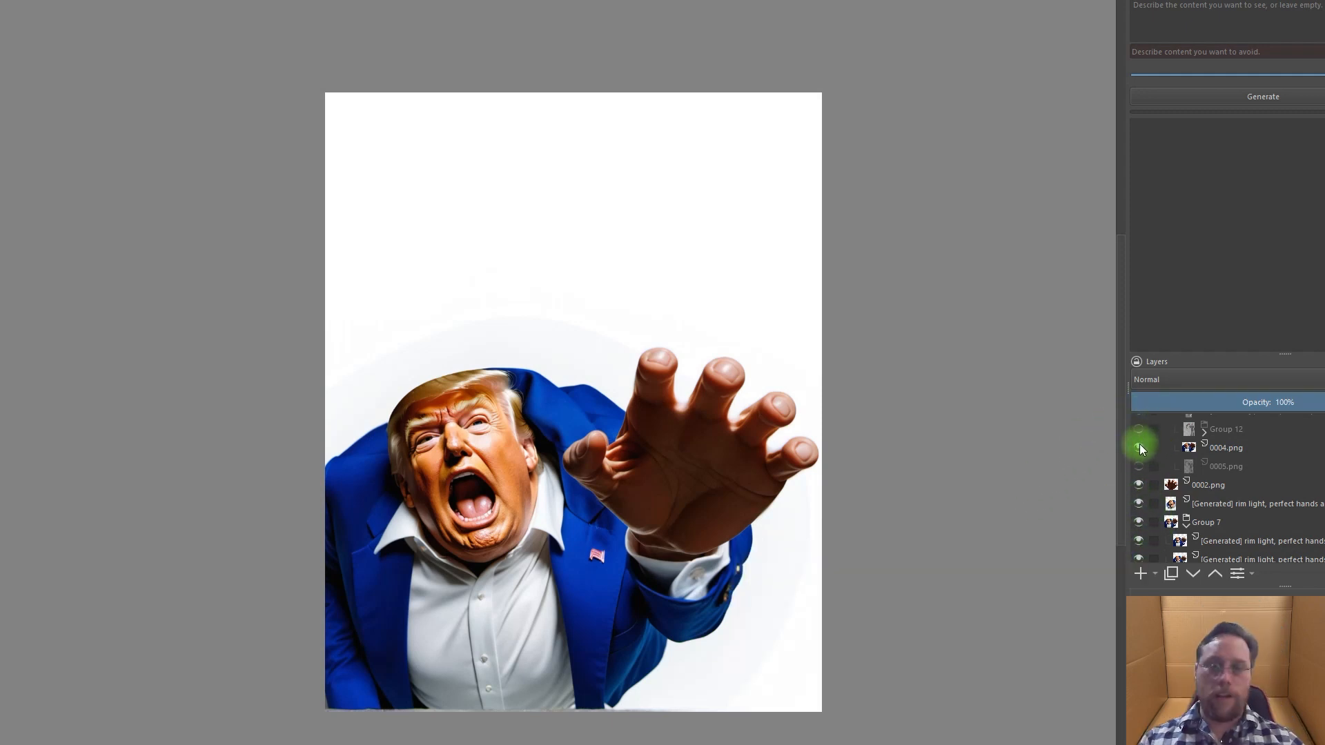
mouse_move(1139, 449)
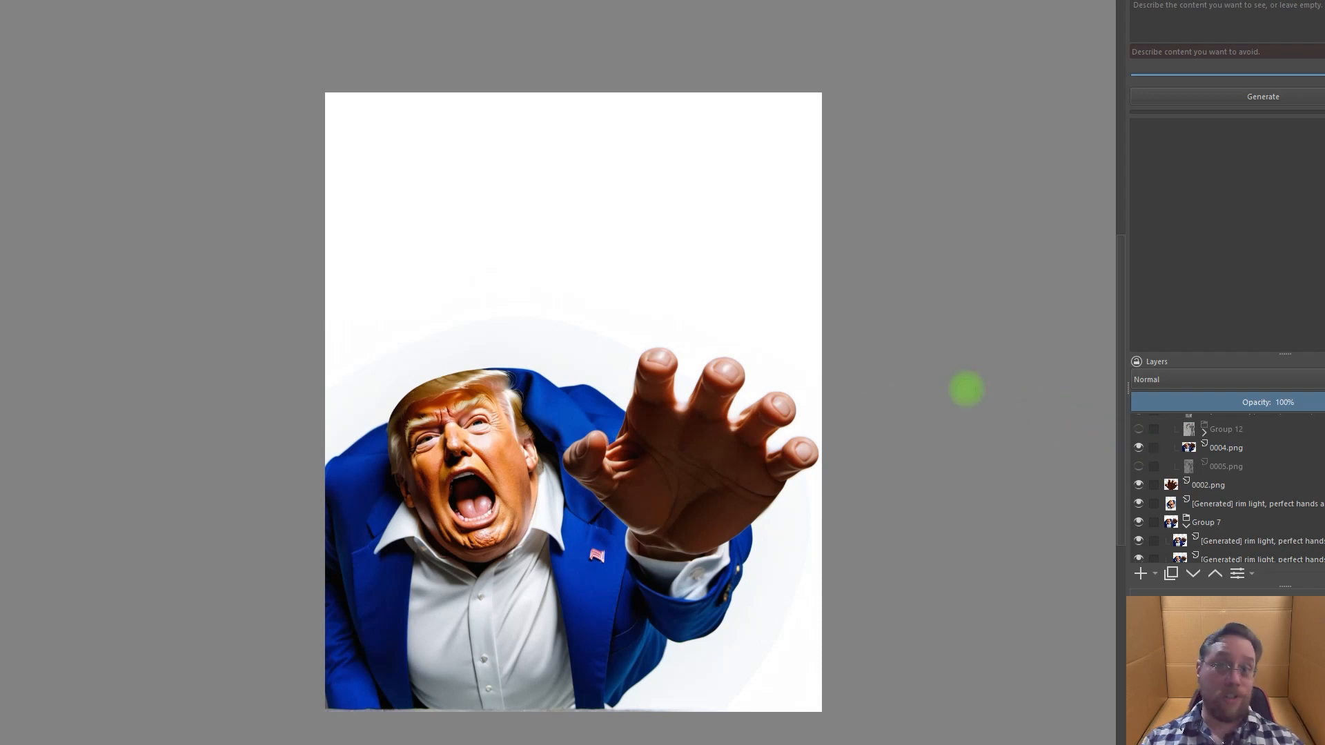
scroll(1247, 545, up, 1)
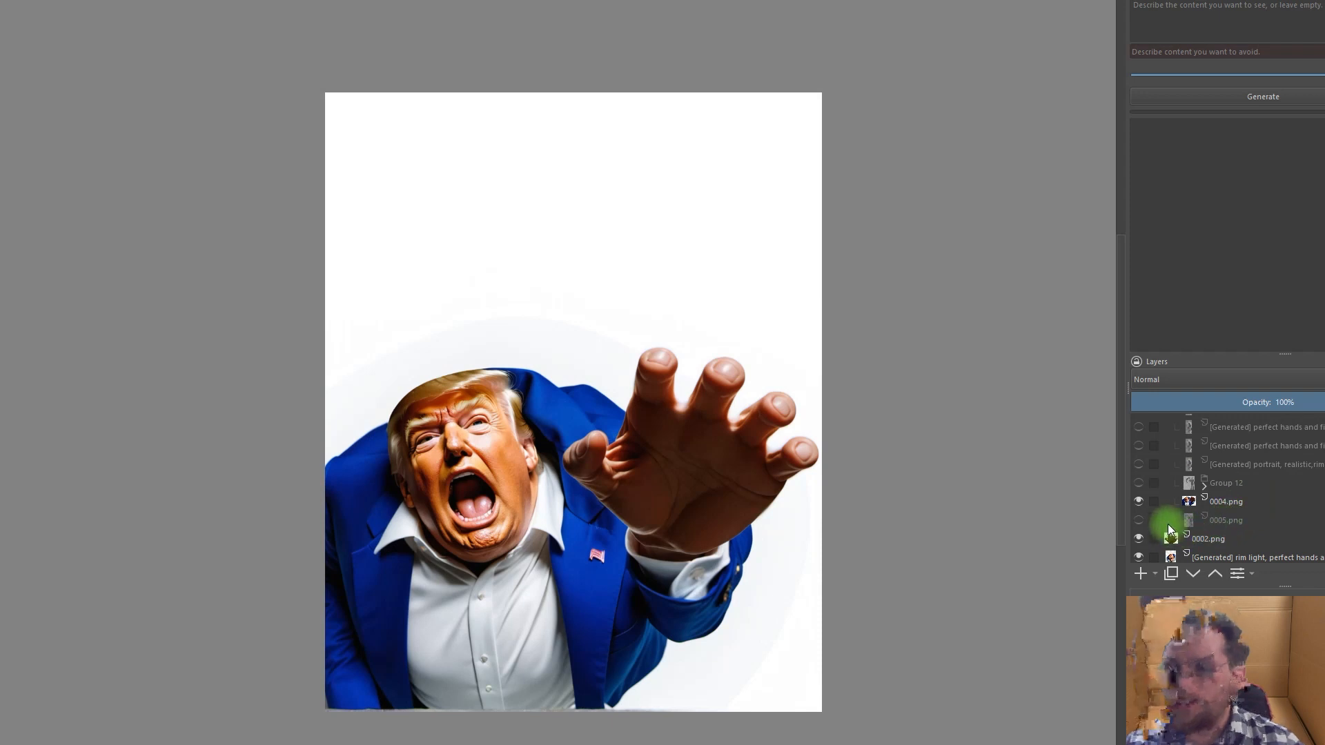
Expand Group 12 and make it visible to bring up the scythe figure's layers
click(1139, 465)
click(1139, 463)
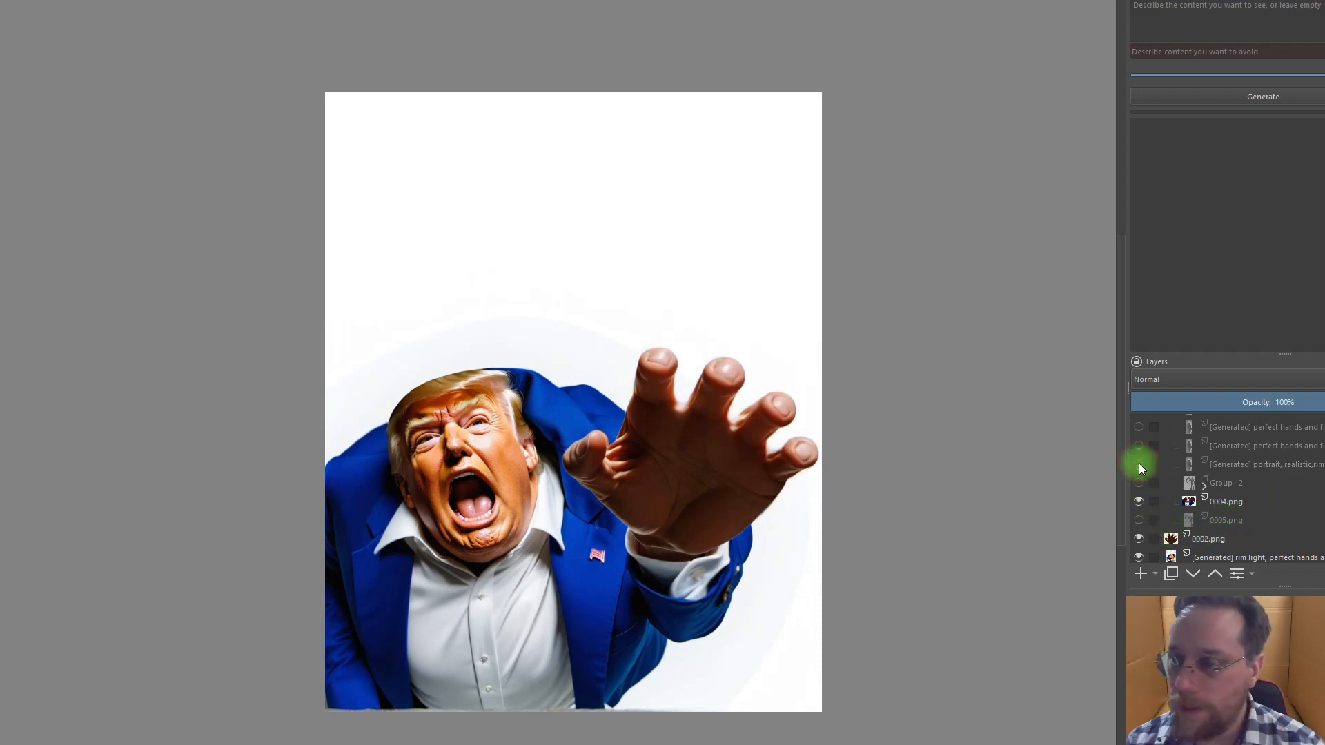
click(1205, 485)
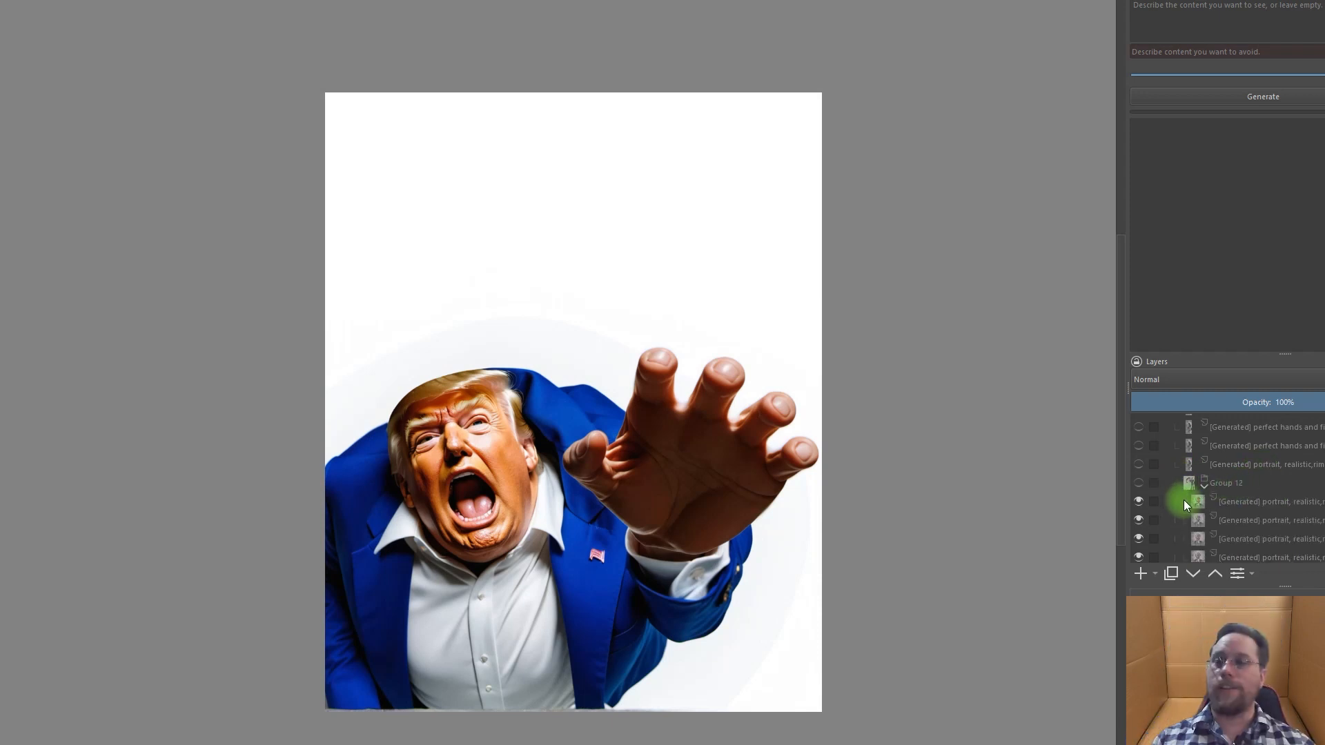
click(1138, 482)
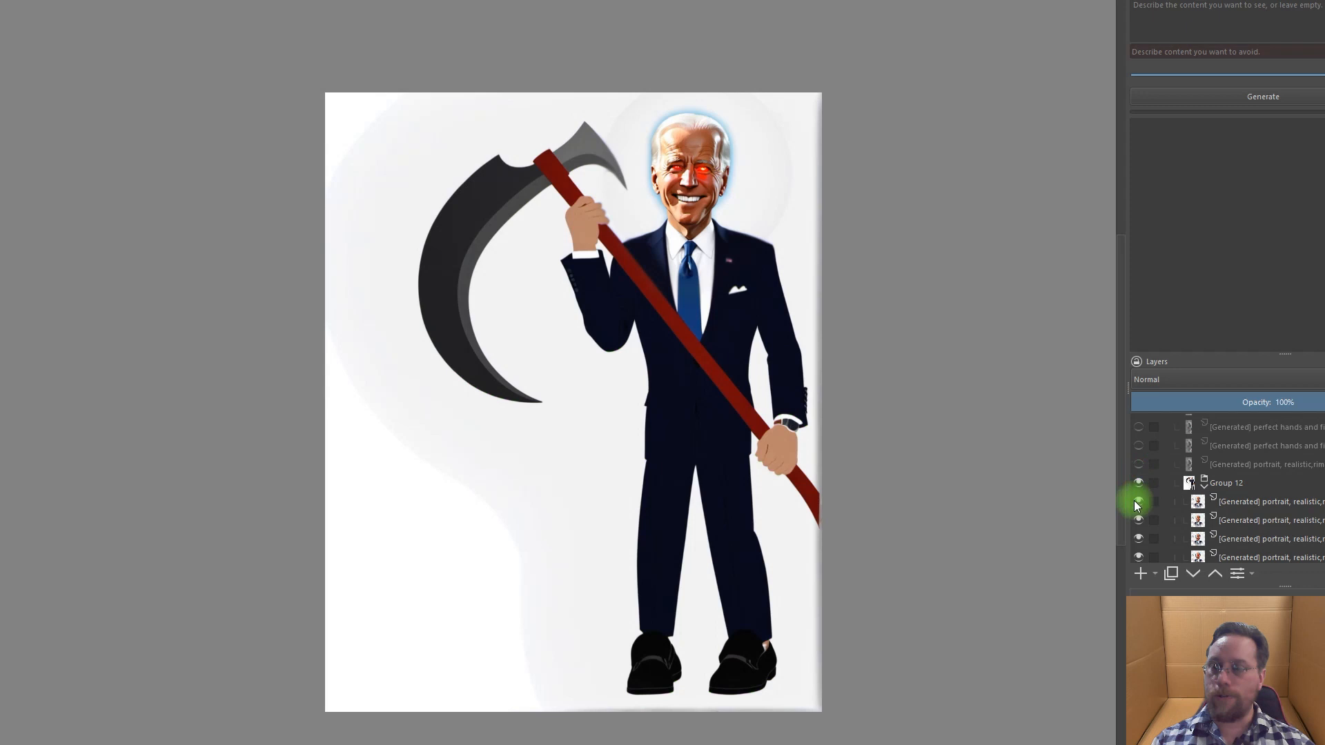
Hide the upper generated "portrait, realistic" layers in Group 12 one by one downward, stepping back through the face refinements
click(1137, 500)
scroll(1153, 526, down, 2)
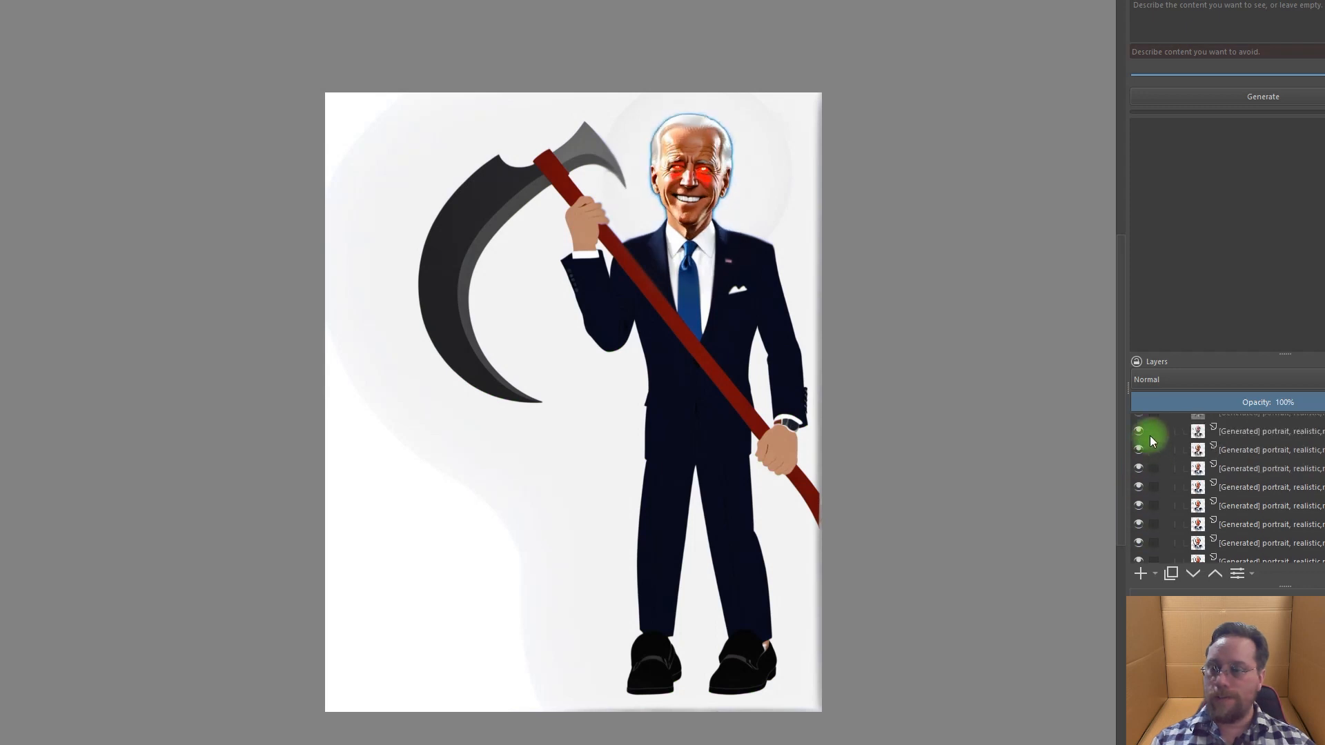
click(1139, 432)
click(1138, 450)
click(1139, 468)
click(1139, 487)
click(1138, 506)
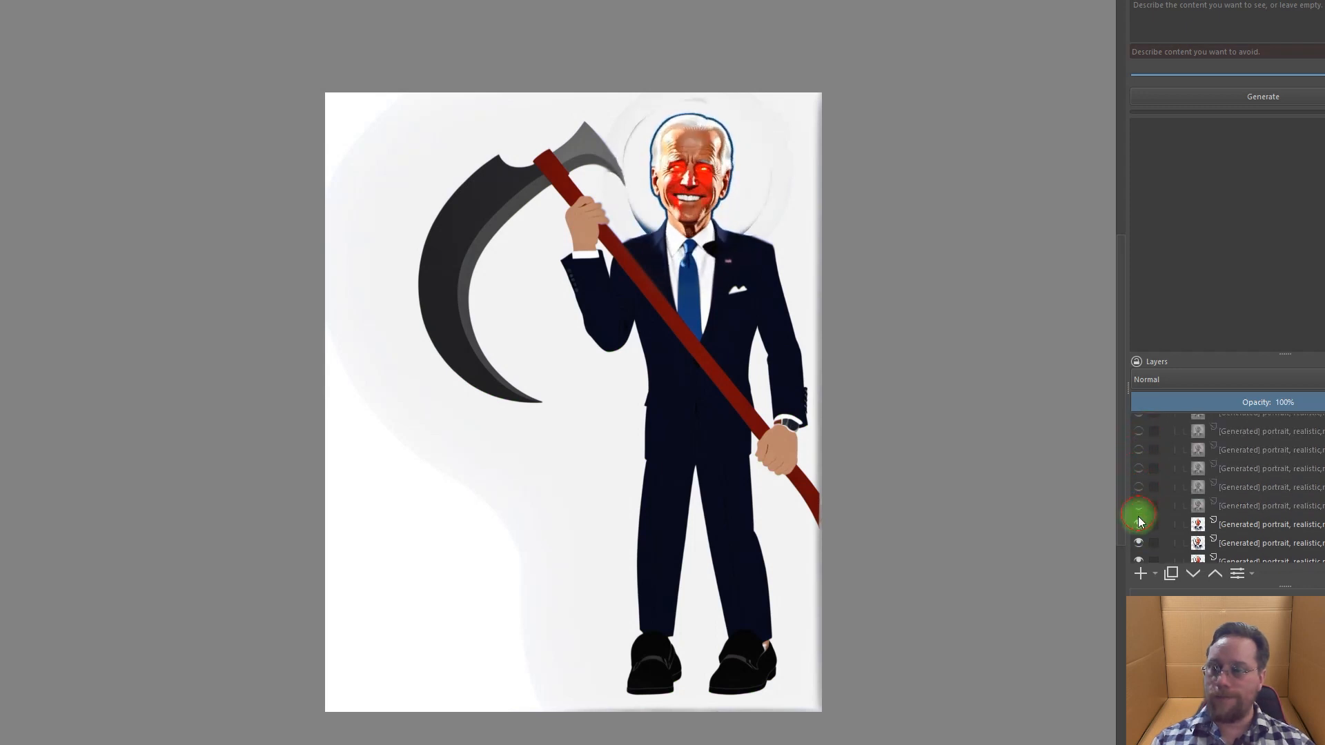
click(1138, 525)
Hide the next ten generated layers in Group 12 in downward order, back to the flat red face
scroll(1138, 542, down, 3)
click(1139, 418)
click(1141, 436)
click(1140, 456)
click(1141, 474)
click(1139, 491)
click(1139, 510)
click(1138, 528)
click(1138, 547)
scroll(1147, 521, down, 1)
click(1140, 512)
click(1138, 529)
Hide seven more generated "rim light" layers in Group 12 downward, back to the brown-handled scythe version
scroll(1144, 530, down, 2)
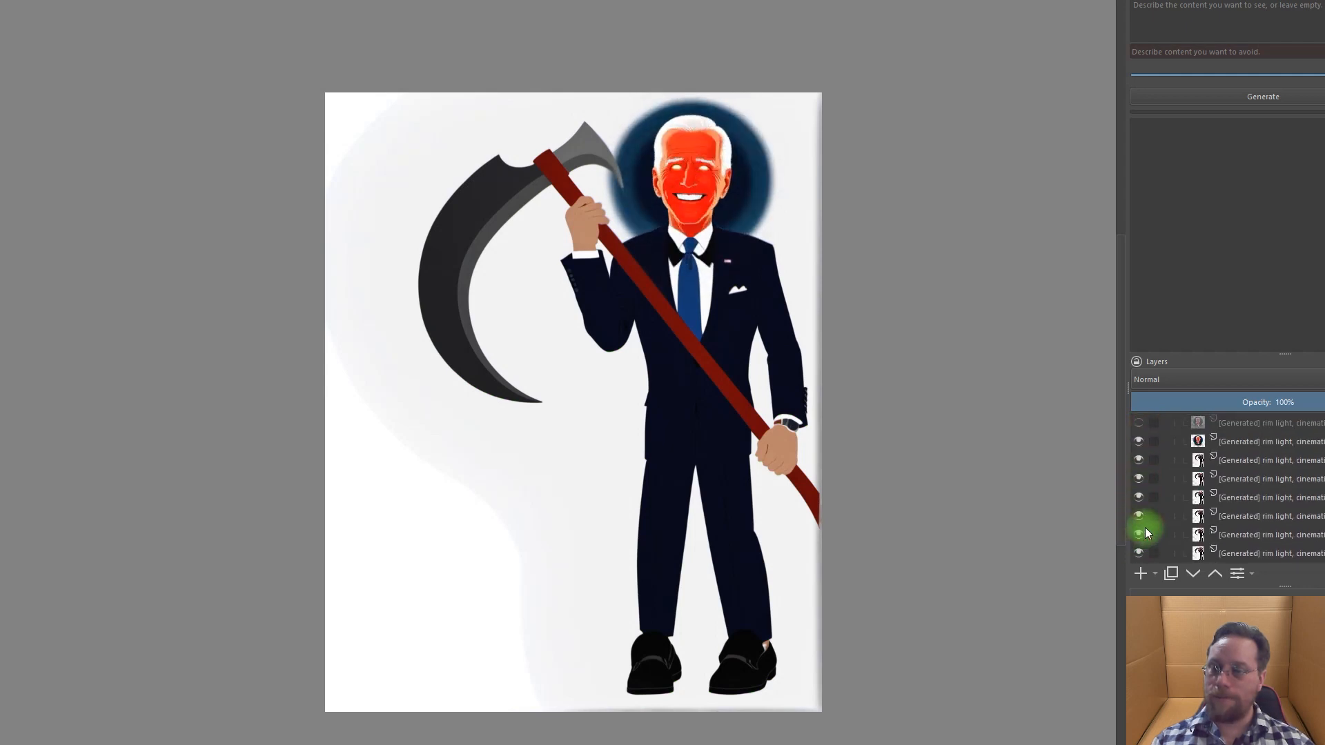
click(1140, 442)
click(1140, 460)
click(1139, 479)
click(1139, 498)
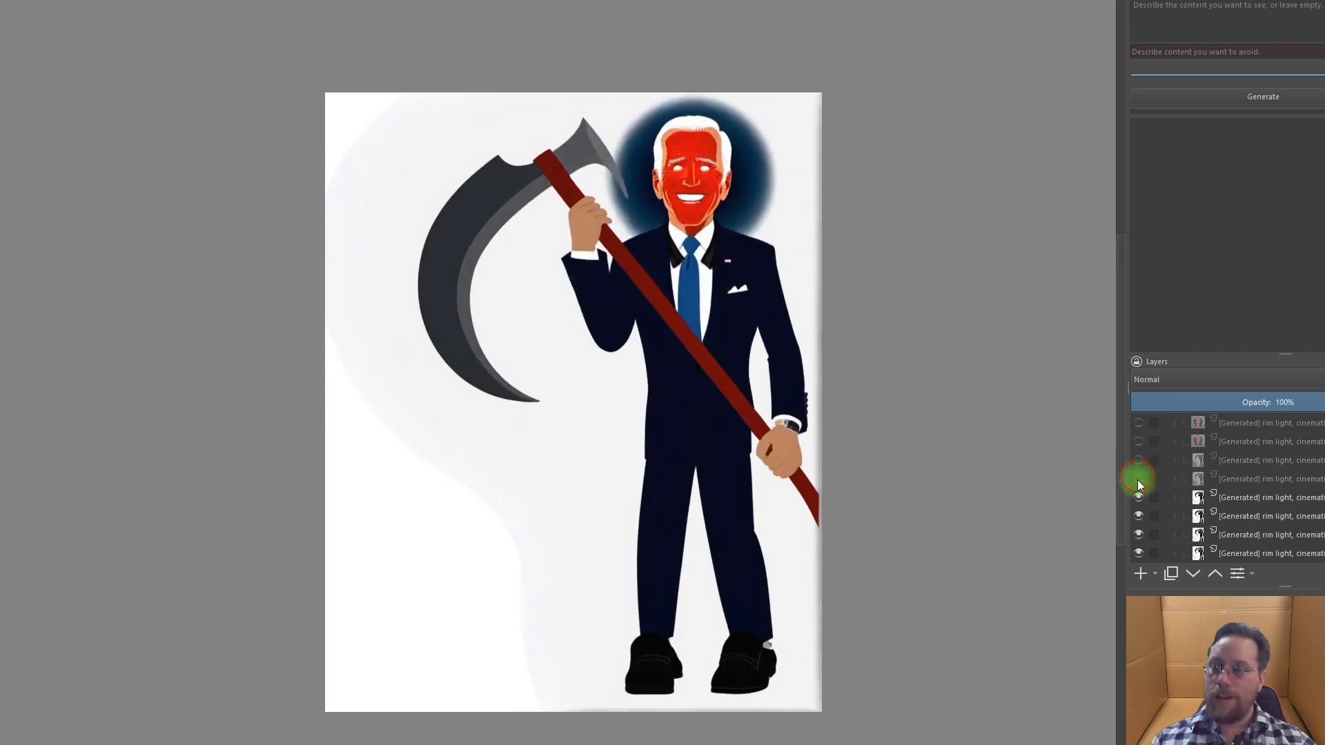
click(1138, 516)
click(1139, 534)
click(1138, 552)
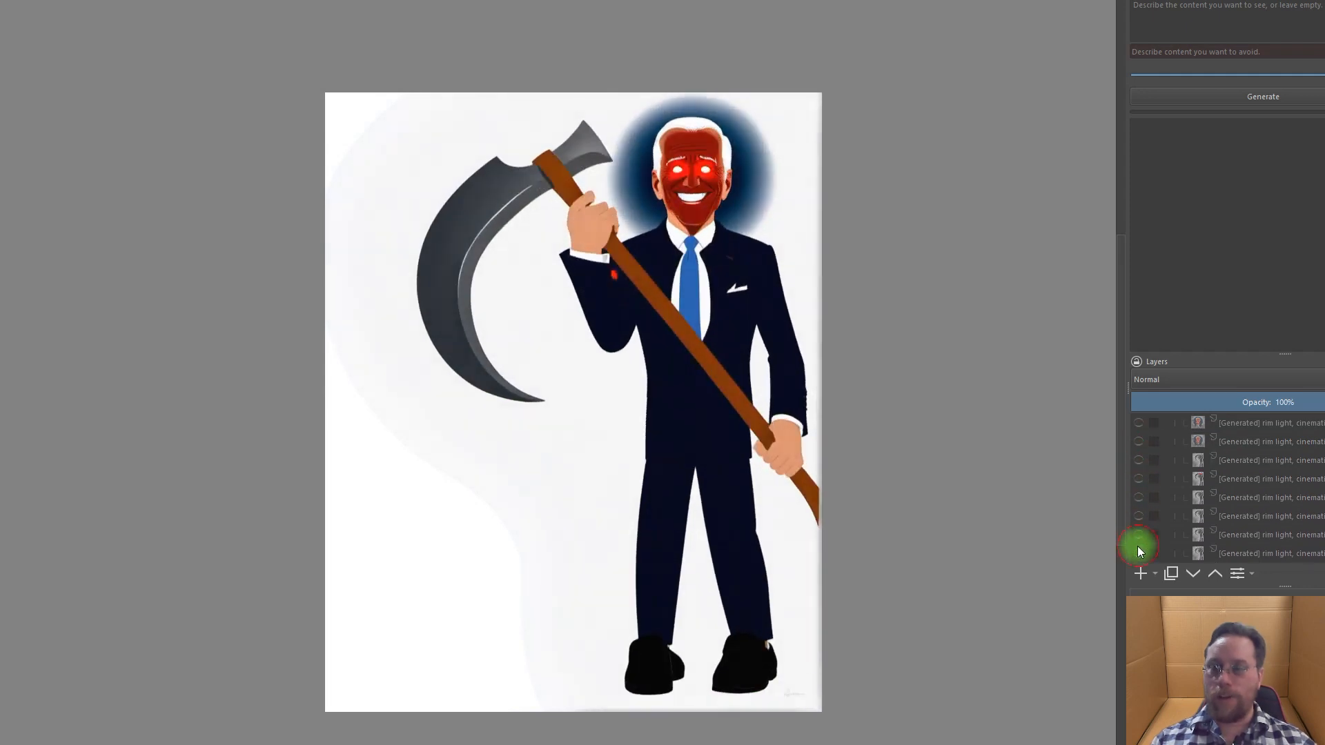
Hide the next generated "rim light" layers in Group 12 one by one downward, back to the rough-edged grey scythe blade
scroll(1146, 511, down, 2)
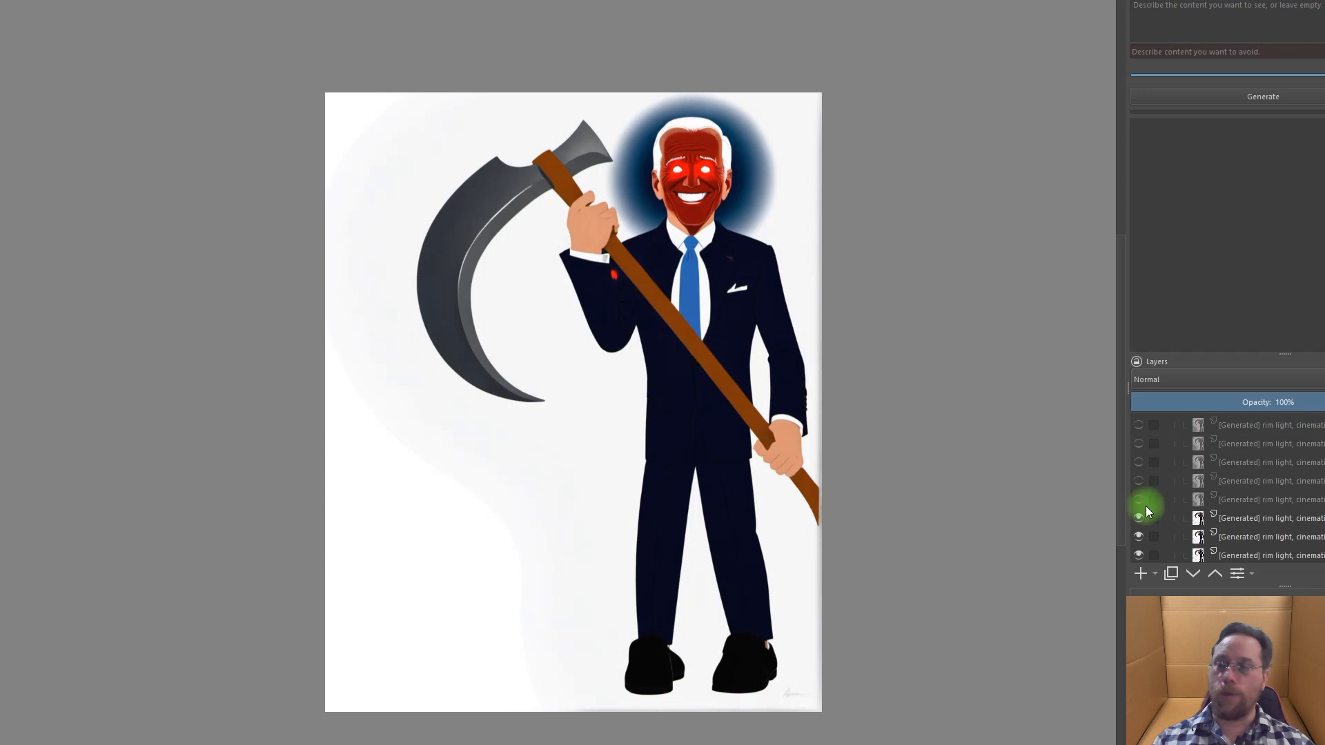
click(1137, 462)
click(1137, 481)
click(1138, 500)
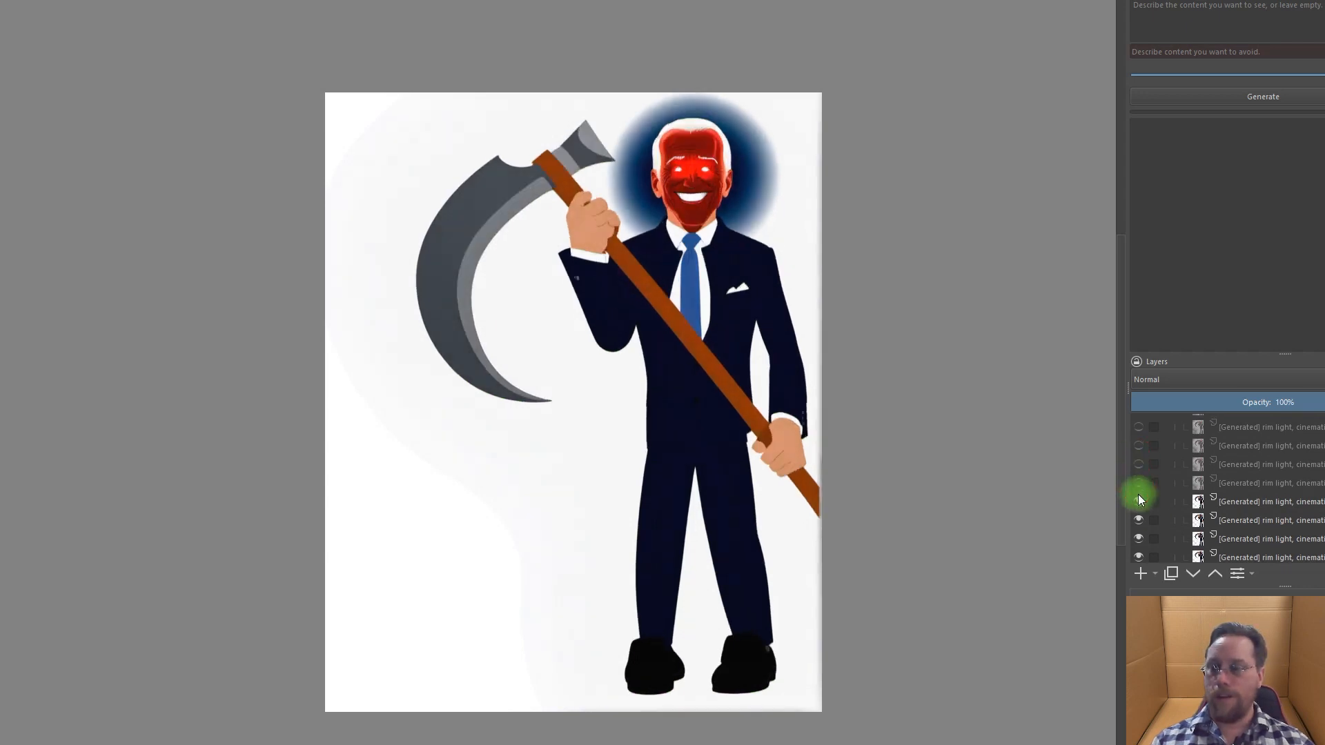
click(1139, 519)
click(1137, 537)
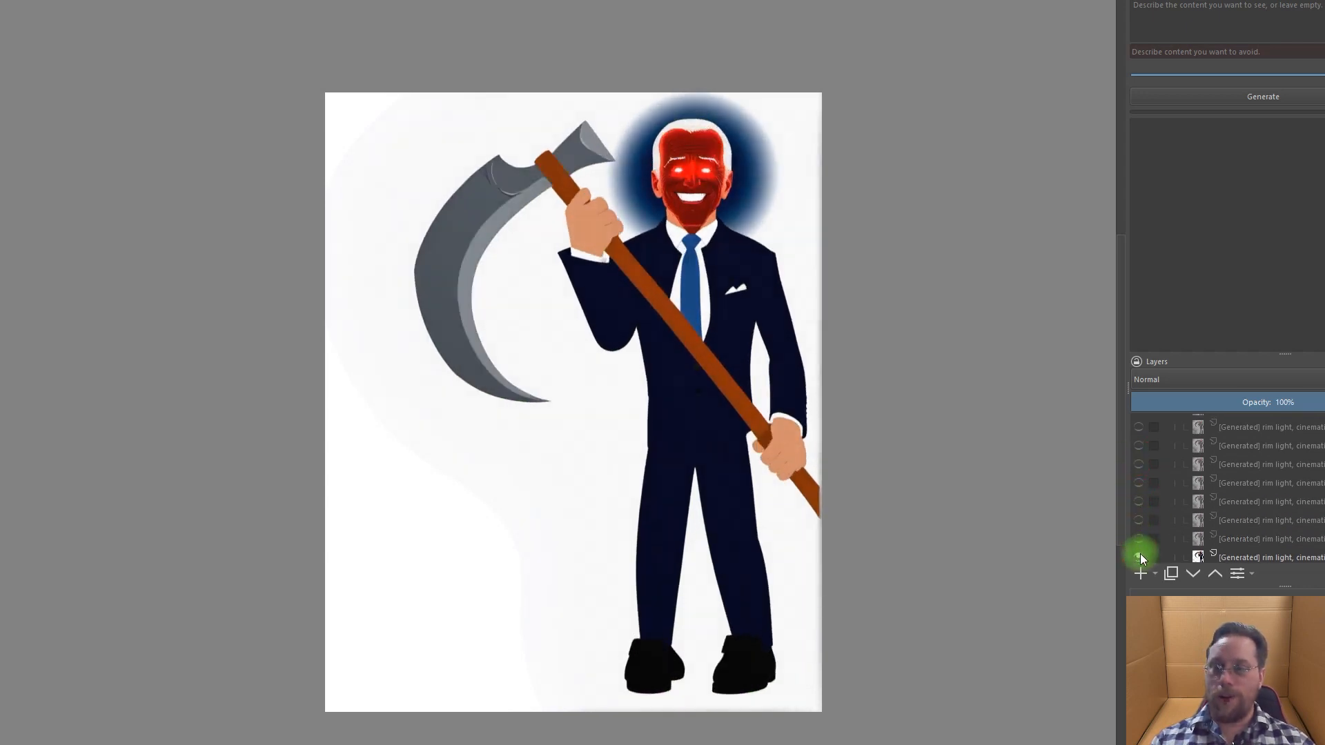
click(1139, 554)
Hide the remaining generated "rim light" layers above the "Visible" layer, and the "Visible" layer itself, back to the hand-painted scythe
scroll(1181, 521, down, 3)
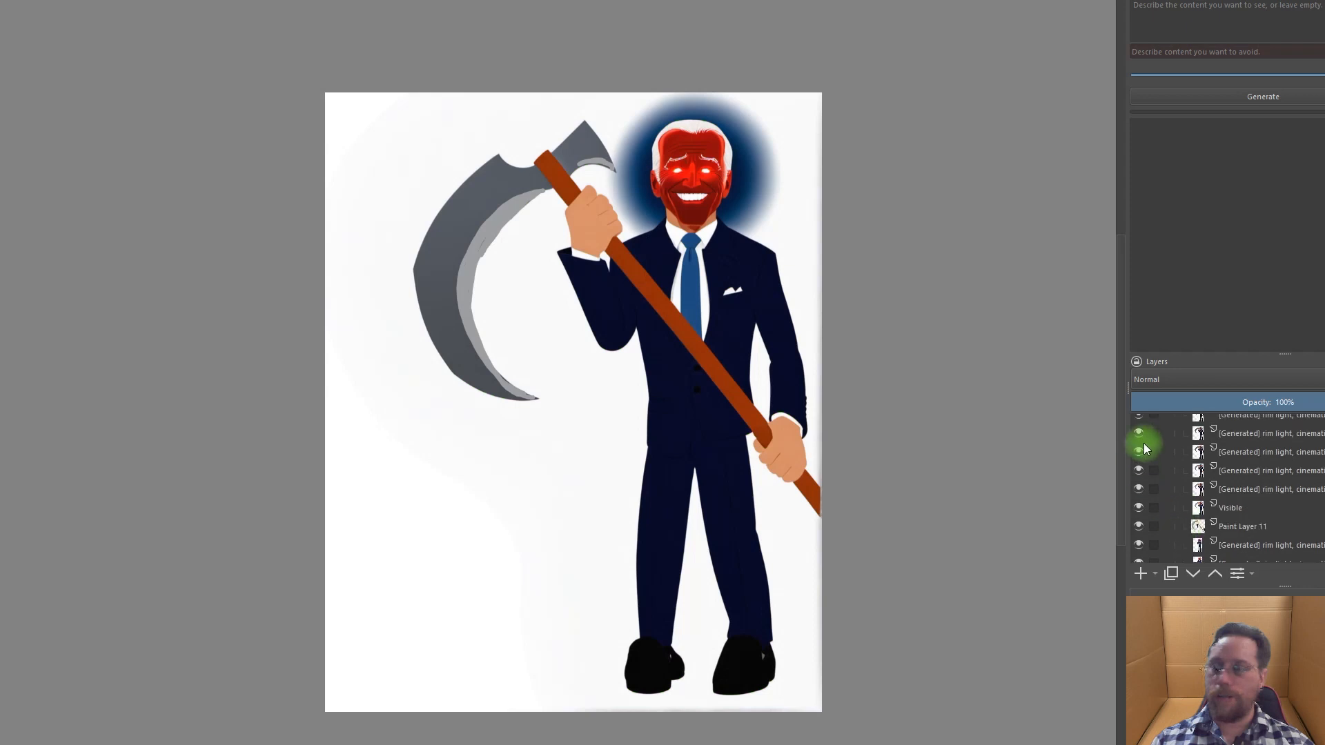
scroll(1139, 456, up, 3)
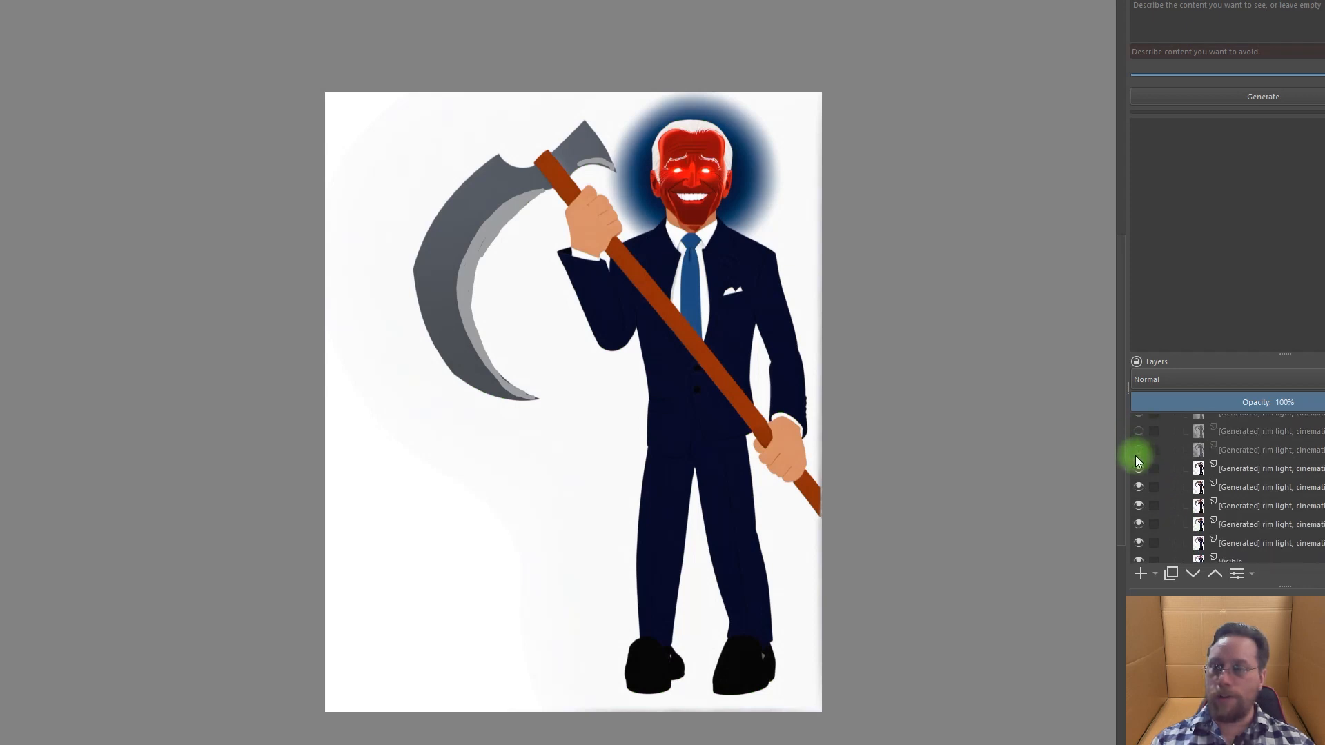
click(1139, 467)
click(1139, 487)
click(1139, 505)
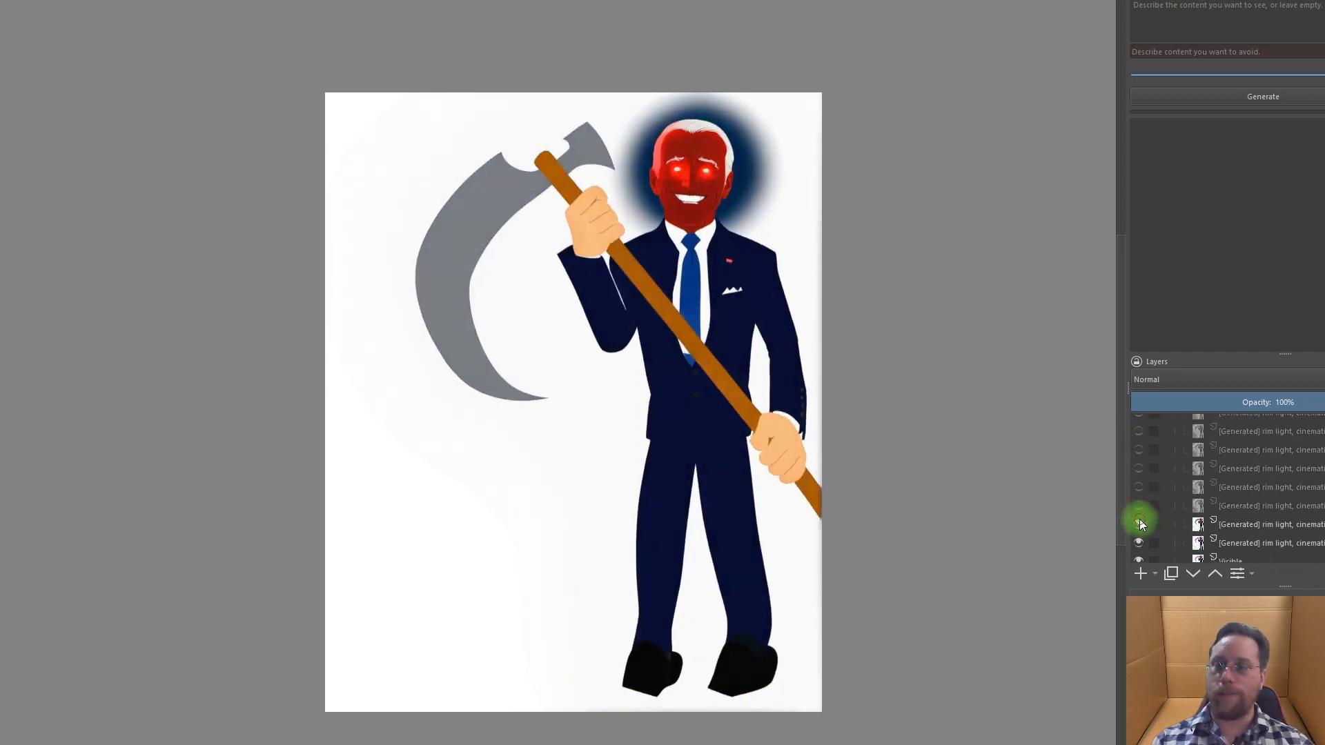
click(1139, 543)
click(1139, 558)
scroll(1147, 520, down, 1)
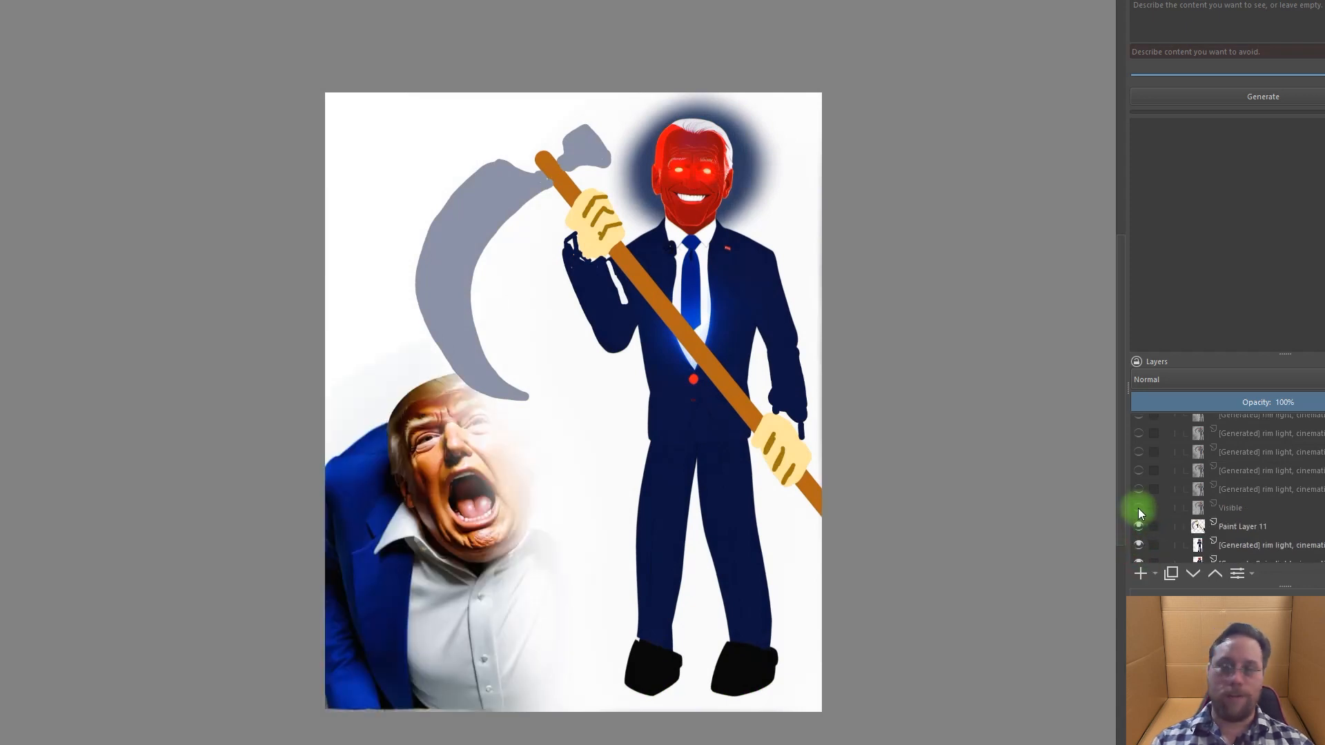
Hide Paint Layer 11, the four generated suit layers below it, and Paint Layers 9 and 10, leaving only the figure's head
click(1140, 525)
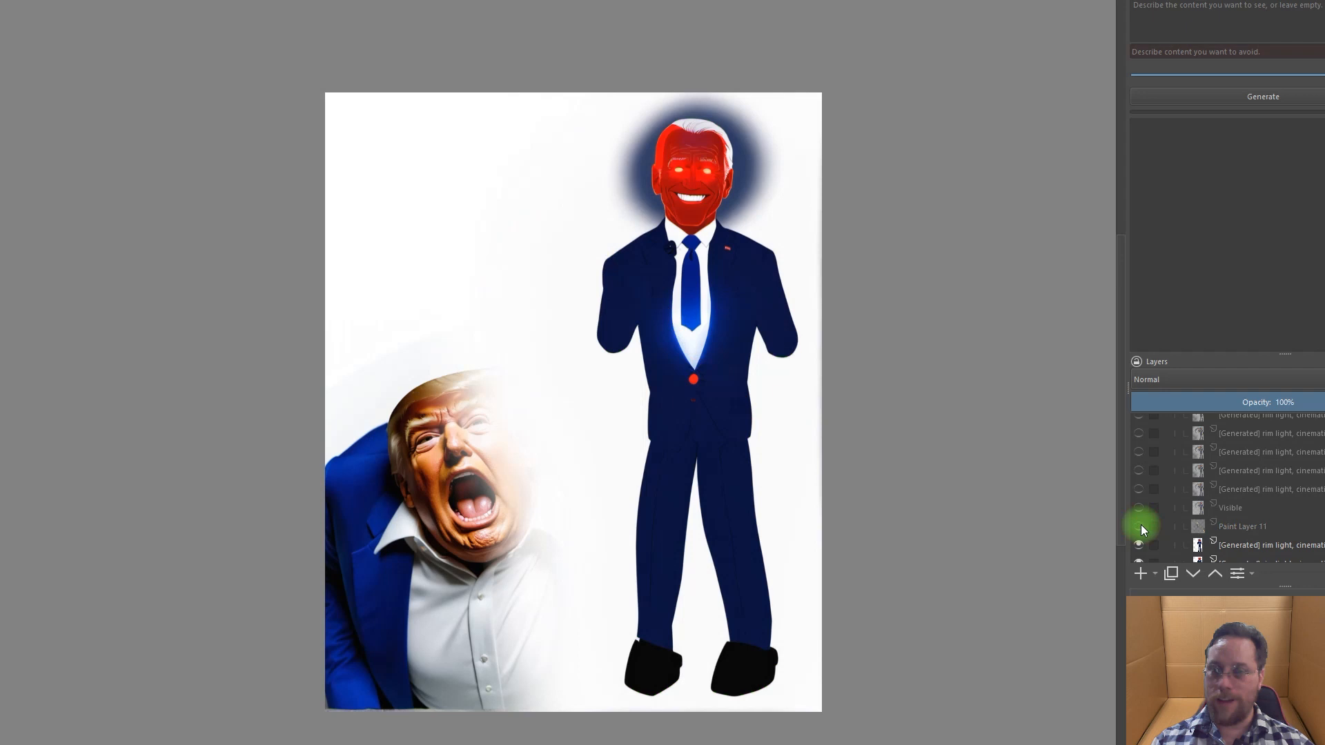
click(1138, 545)
scroll(1165, 504, down, 2)
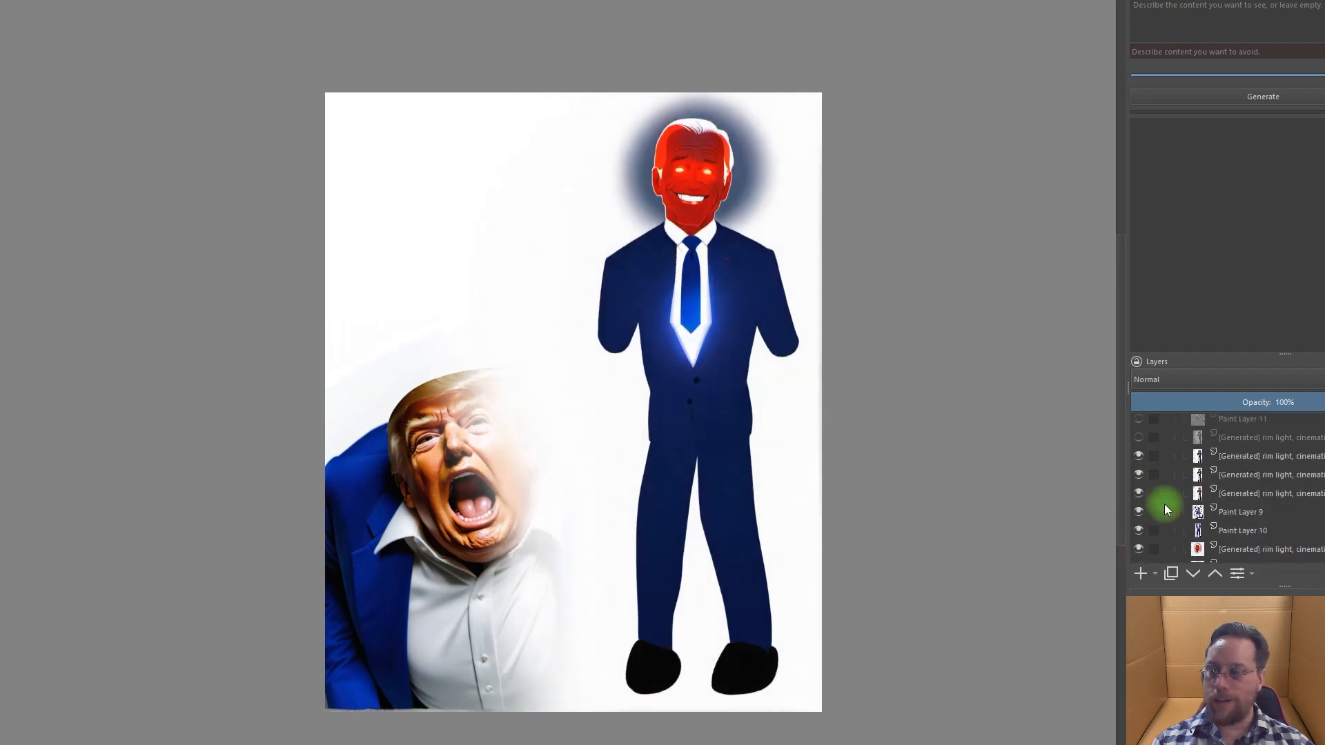
click(1138, 456)
click(1139, 474)
click(1139, 493)
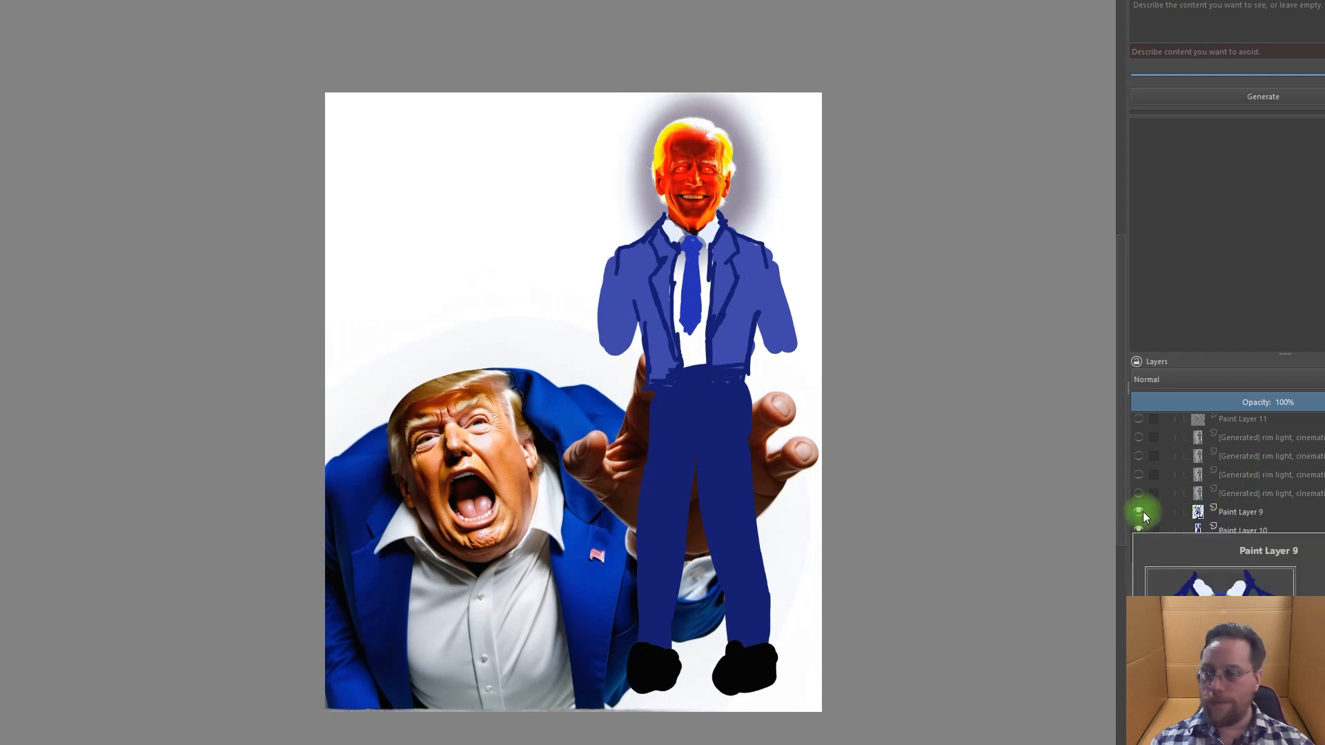
click(1139, 512)
click(1139, 530)
Hide the generated head layers below Paint Layer 10 in downward order, stepping back through the orange face versions
scroll(1166, 511, down, 3)
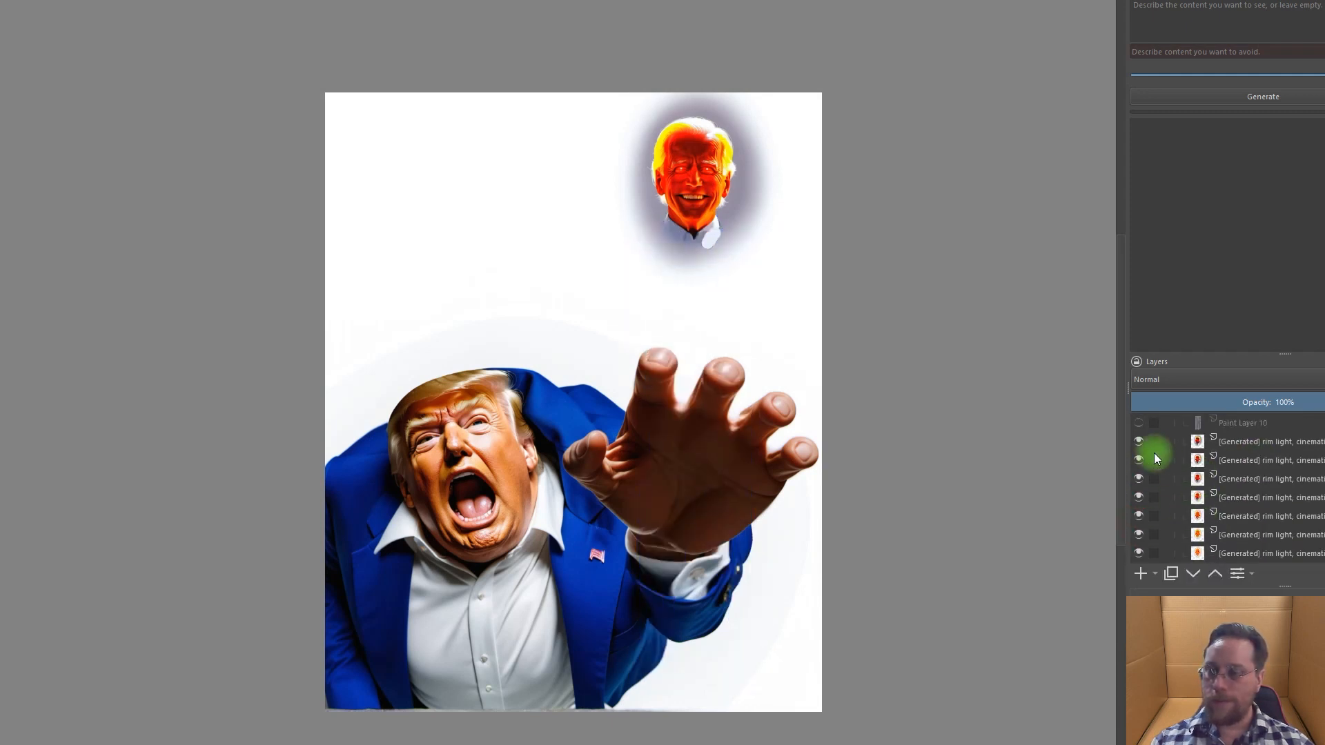
drag(1140, 443, 1140, 535)
click(1139, 551)
scroll(1173, 514, down, 5)
click(1141, 429)
drag(1141, 431, 1140, 518)
click(1140, 519)
click(1139, 538)
Hide 0004.png and the generated head layer still showing, leaving Paint Layer 8's flat beige head shape
scroll(1138, 535, down, 3)
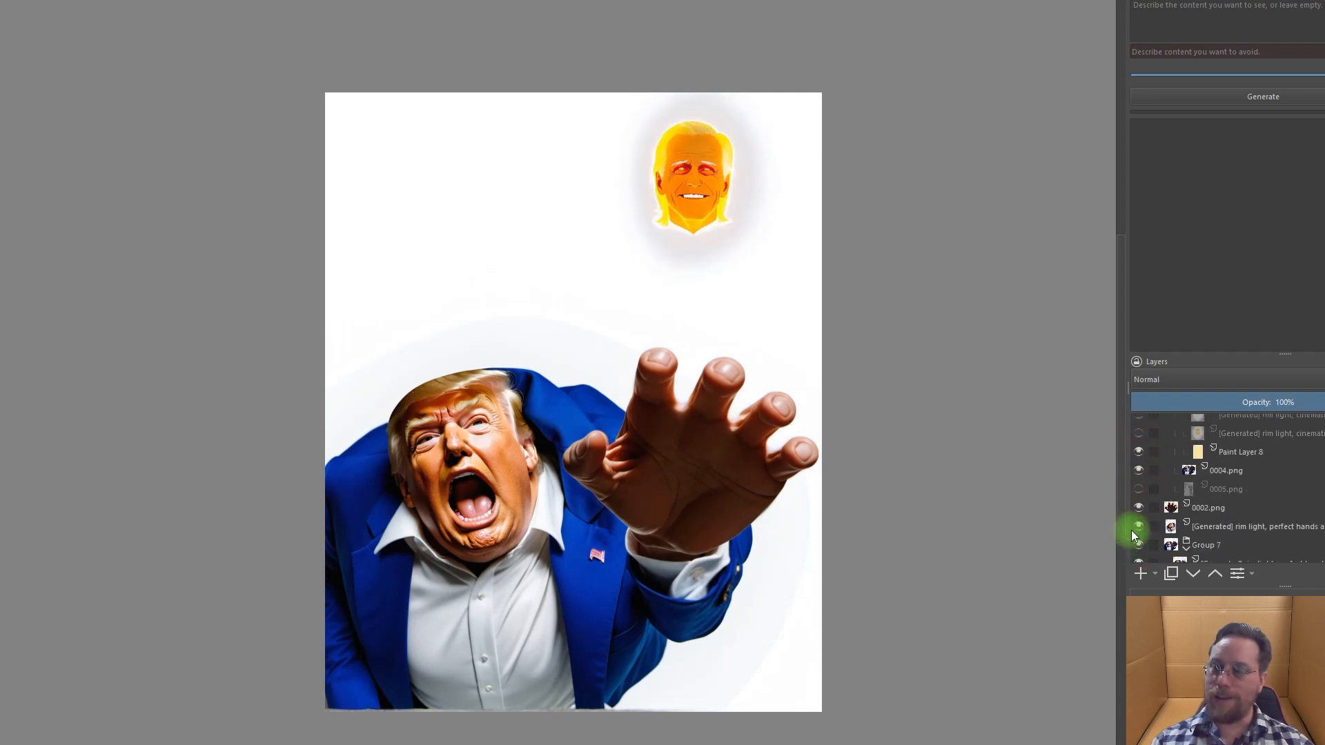
click(1140, 457)
click(1141, 467)
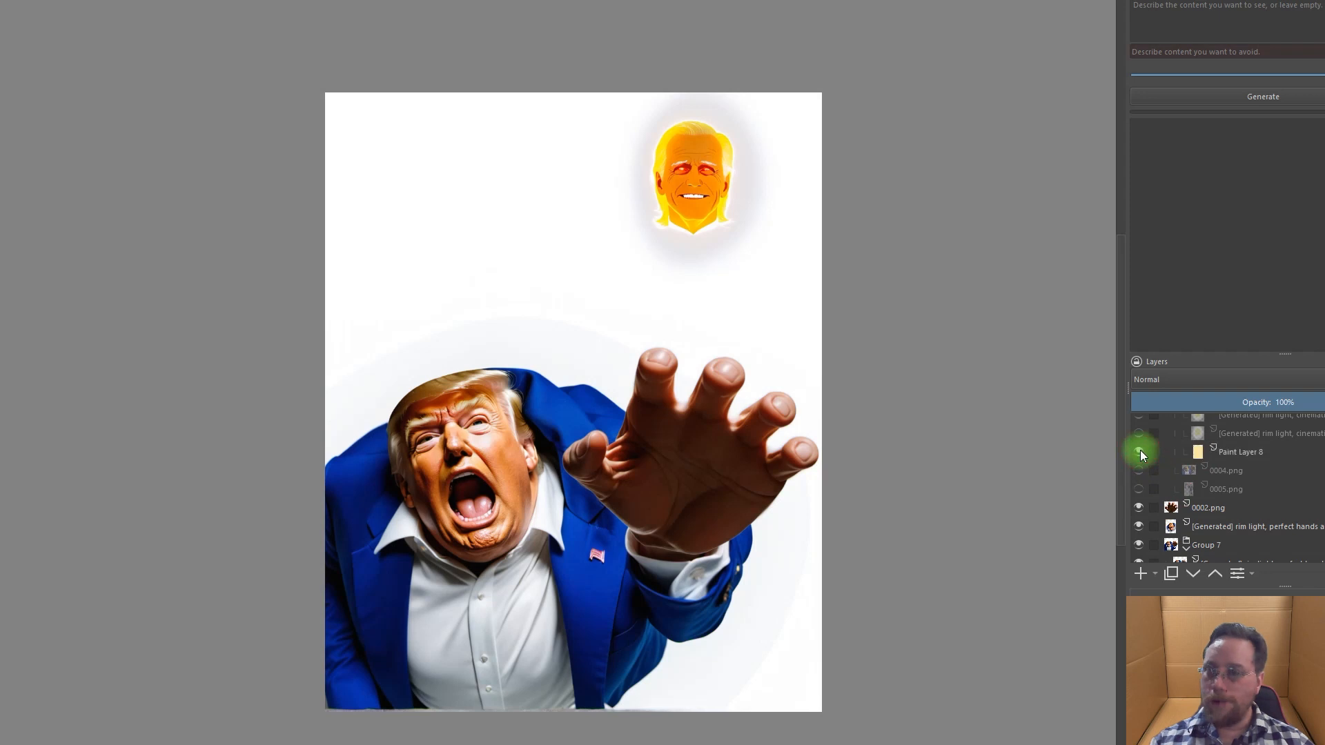
scroll(1203, 471, up, 3)
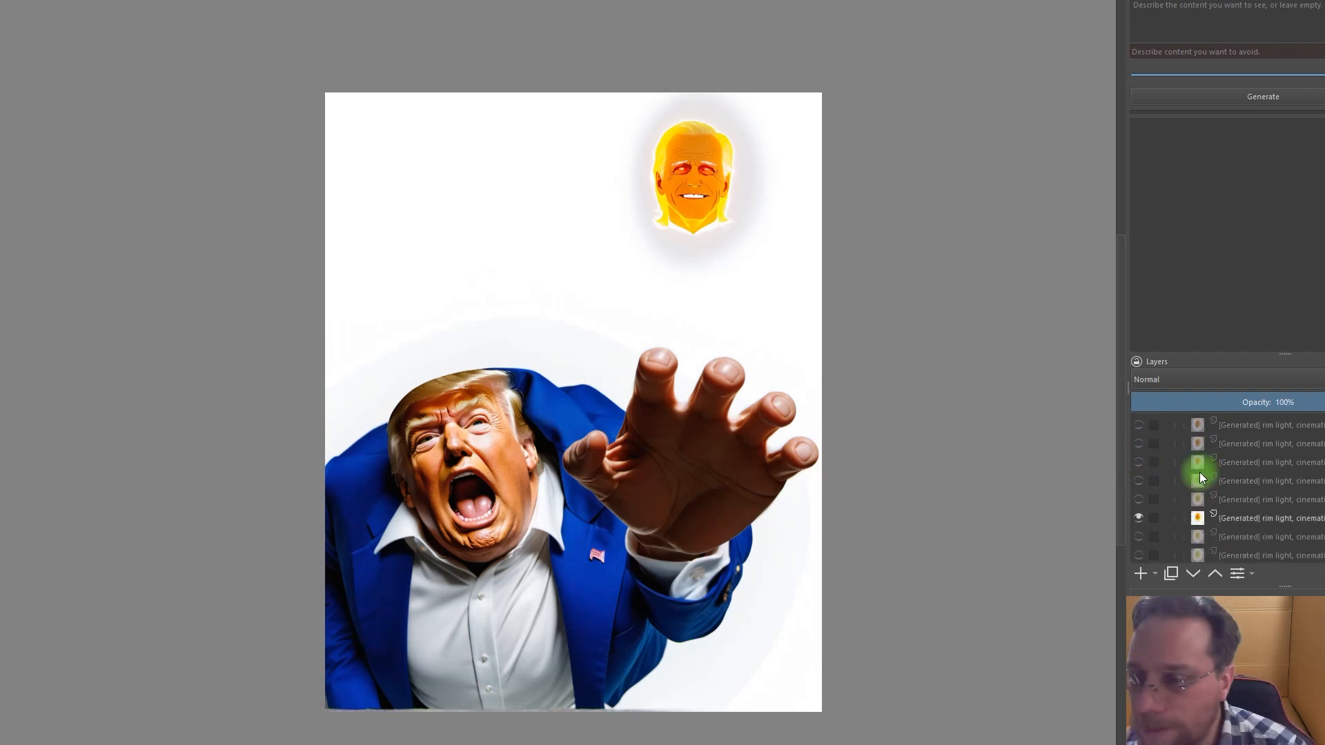
click(1138, 517)
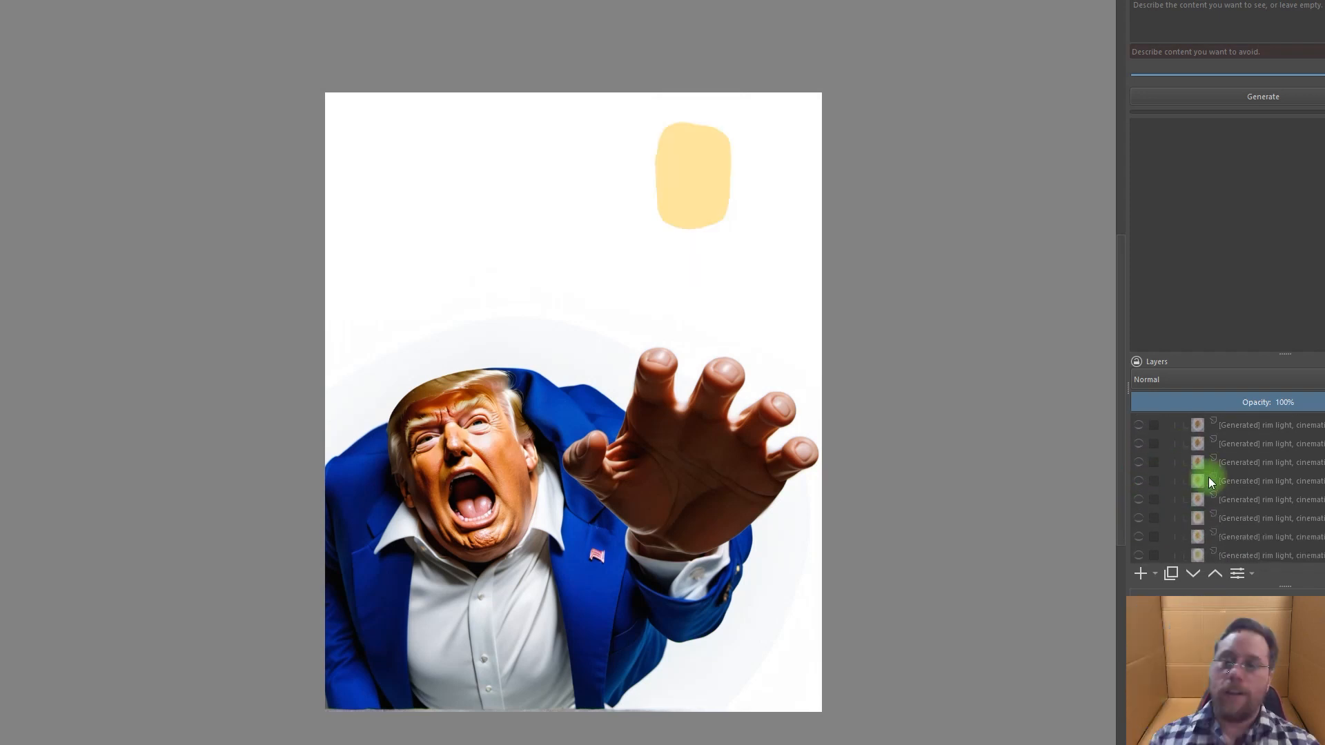
Show the seven generated head layers directly above Paint Layer 8 in upward order, building from the flat yellow face to the orange one
mouse_move(1207, 478)
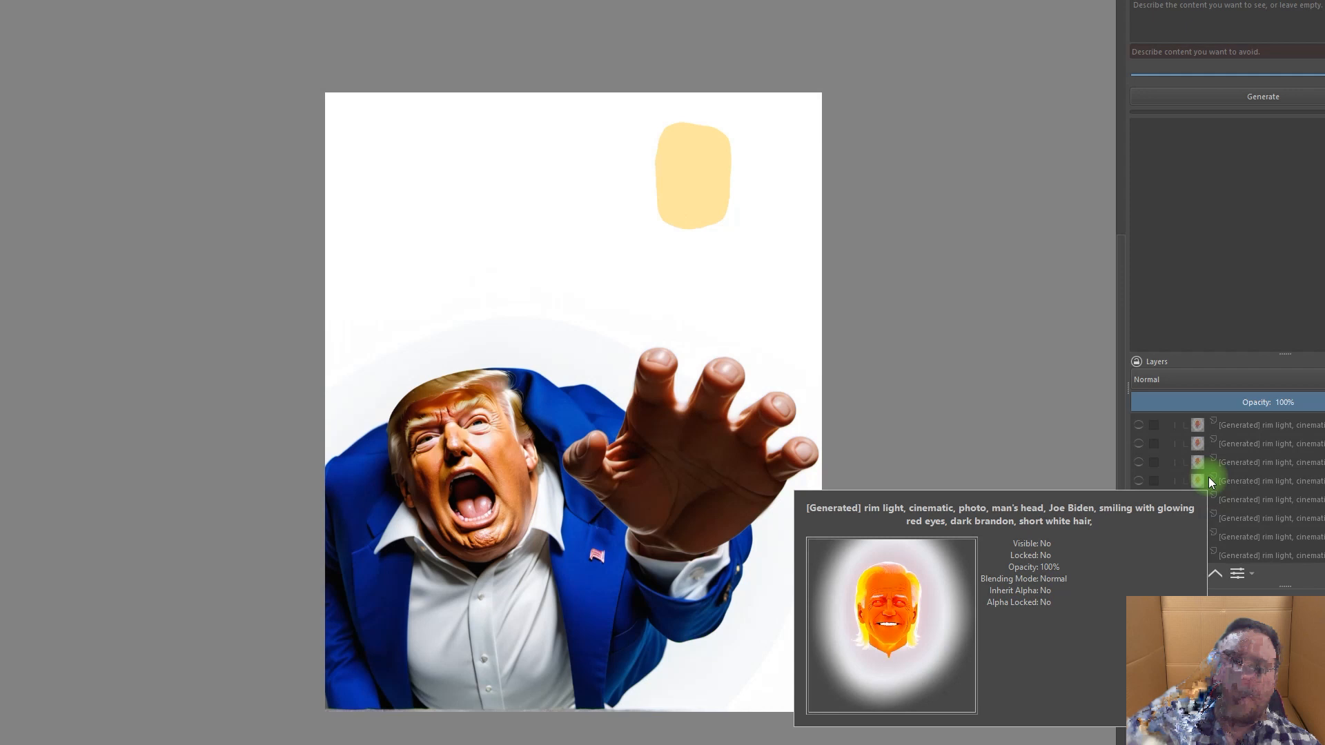
scroll(1226, 546, down, 5)
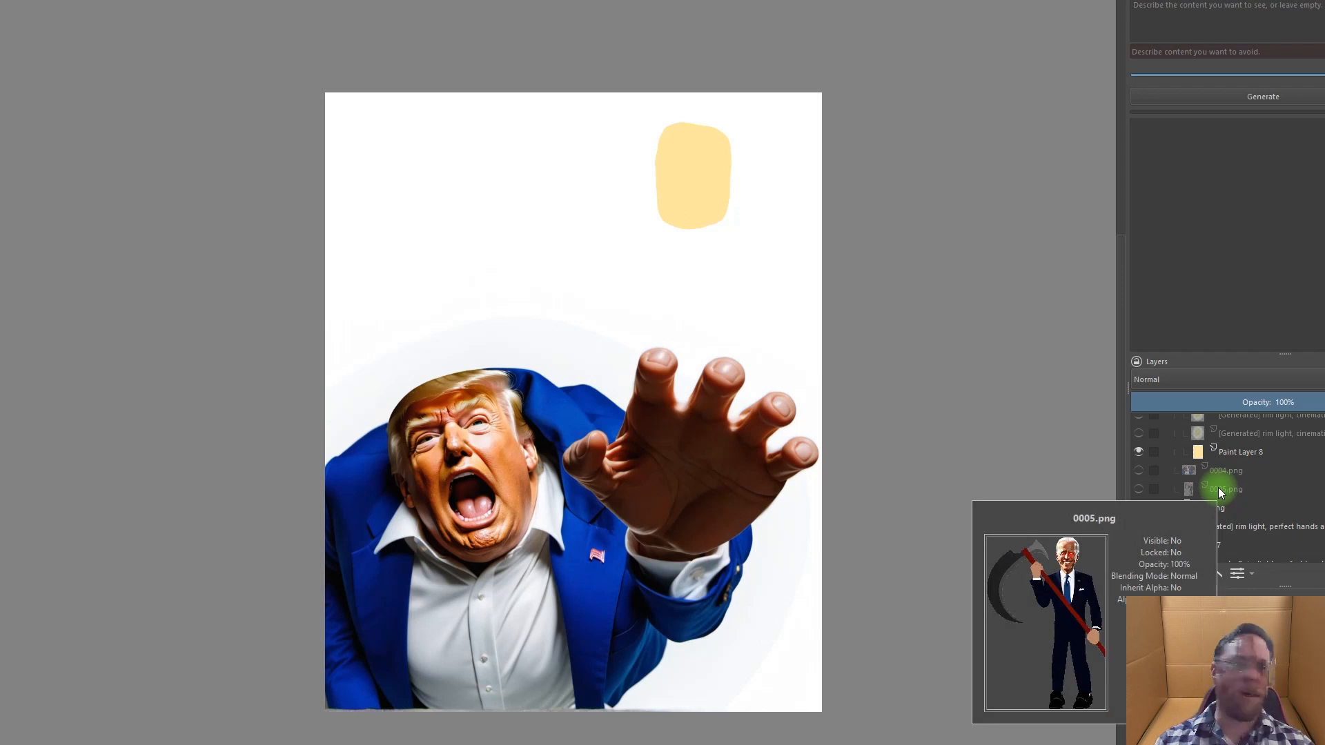
mouse_move(1156, 462)
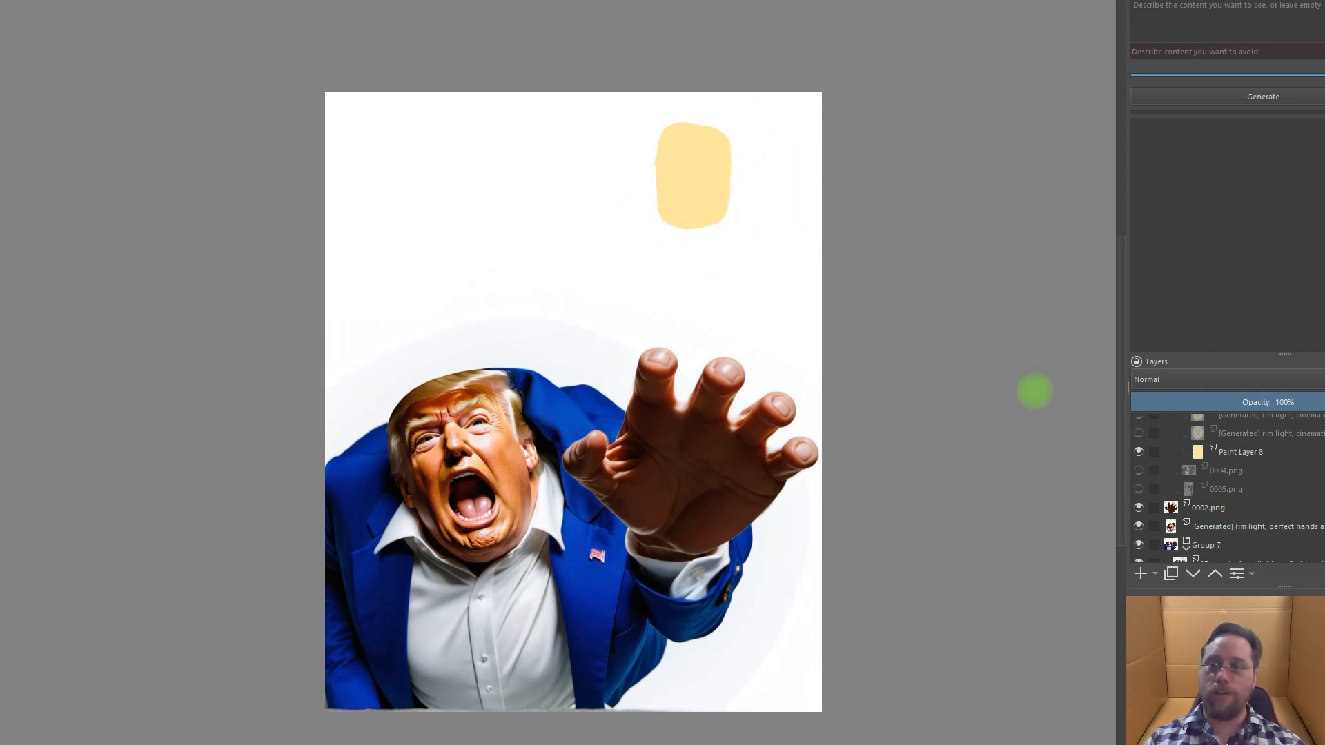
click(1197, 544)
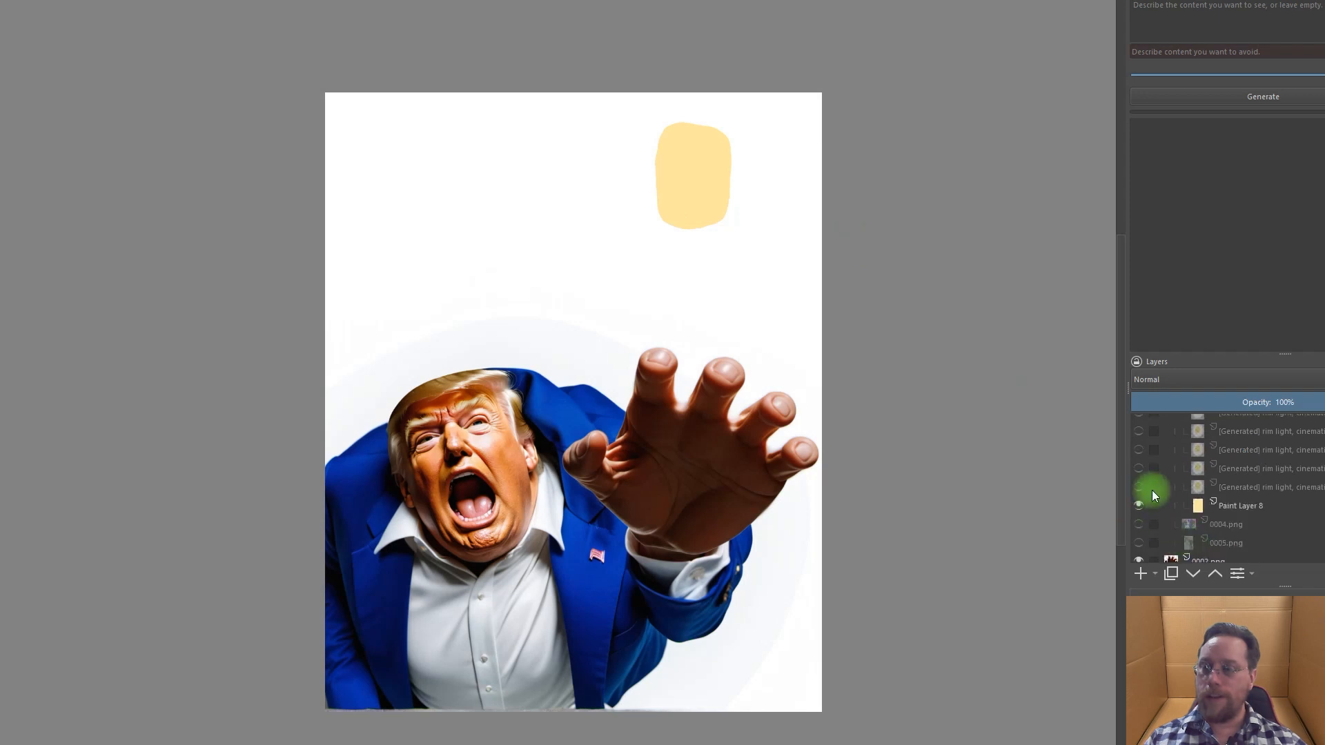
click(1141, 488)
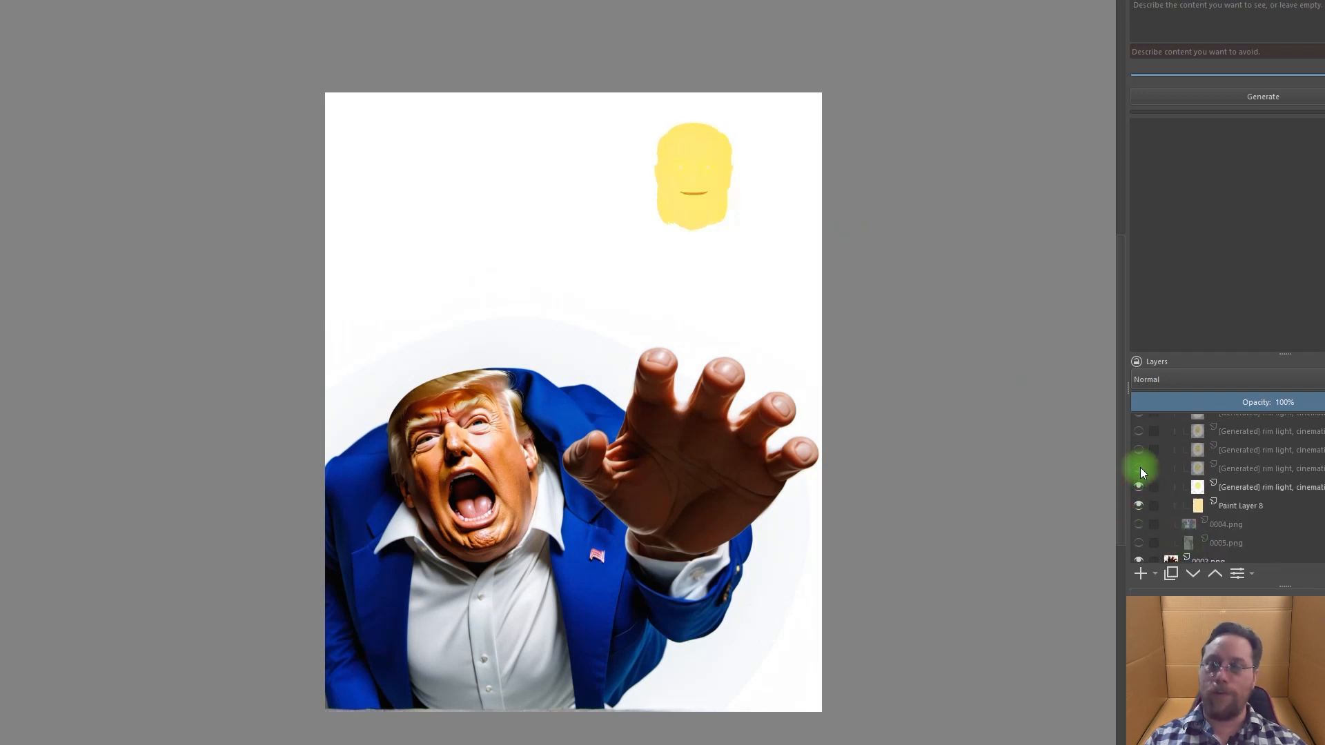
drag(1140, 470, 1139, 431)
scroll(1153, 458, up, 1)
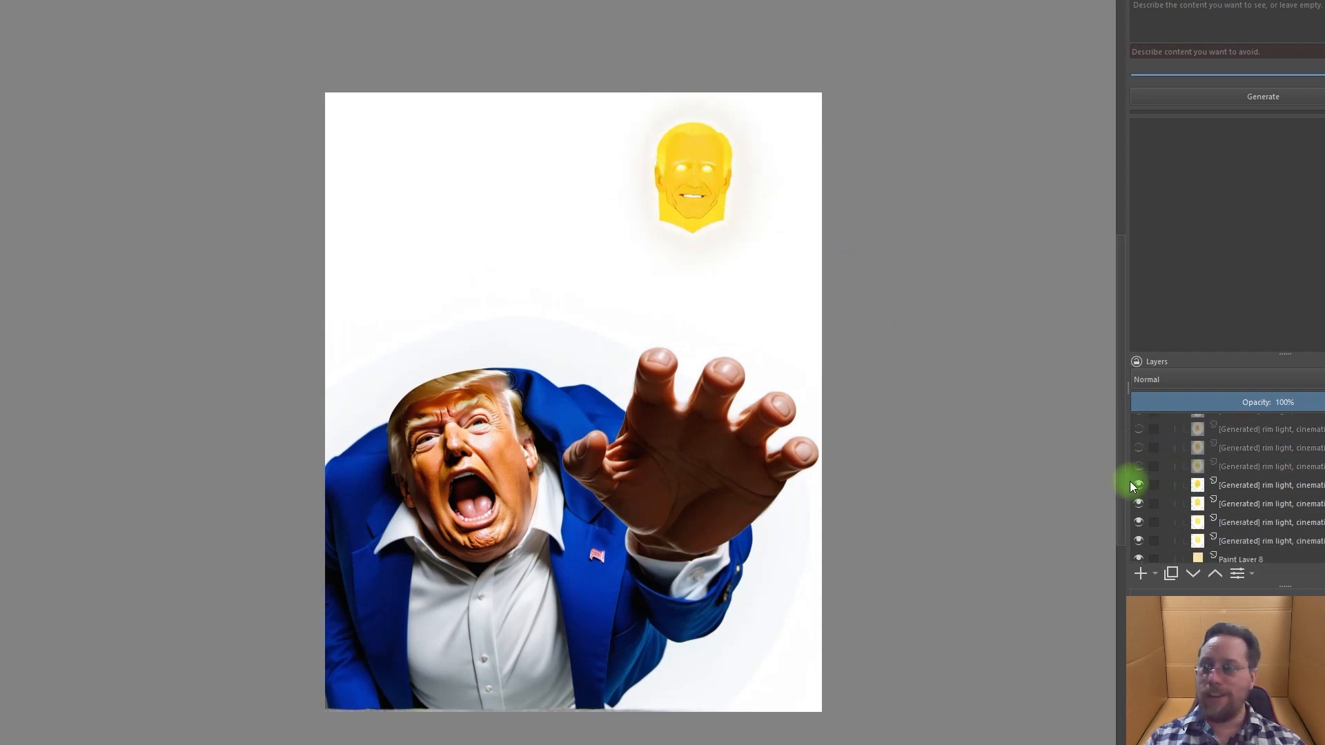
click(1141, 468)
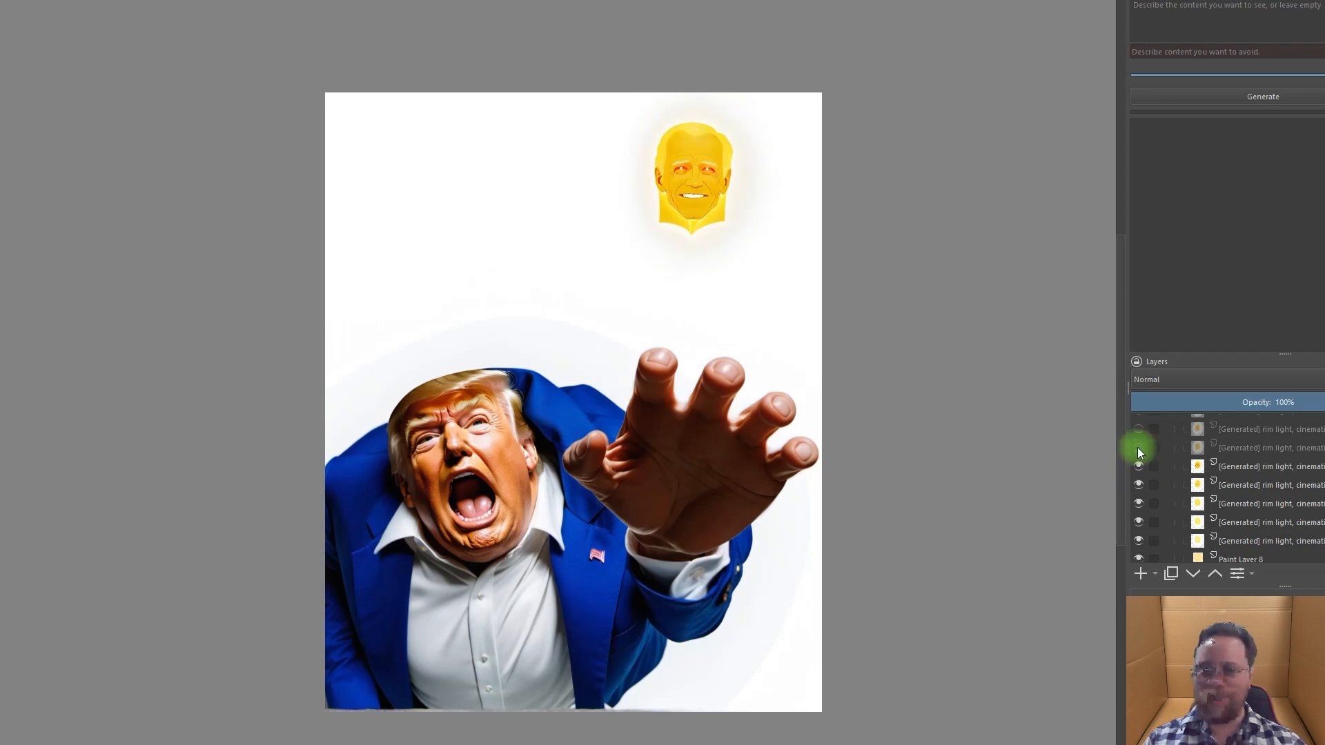
click(1137, 448)
click(1136, 431)
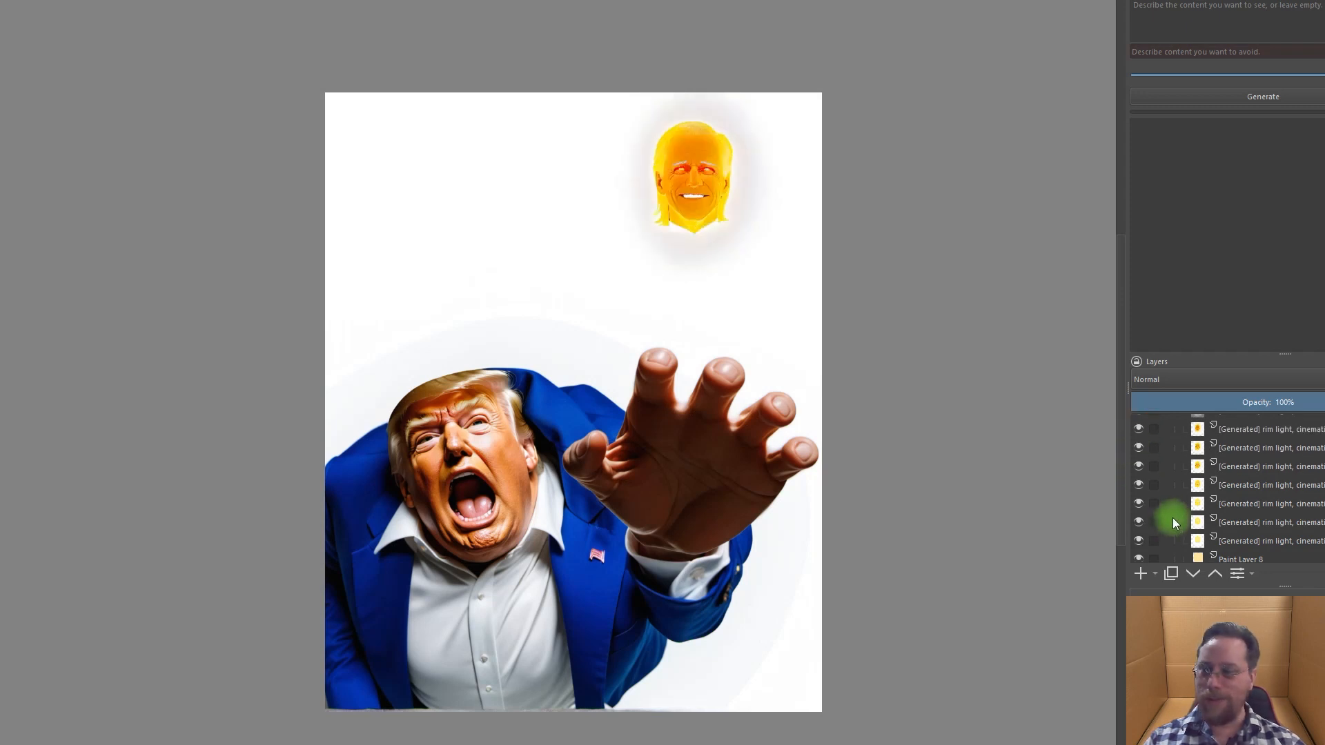
Show the next five generated head layers in upward order, up to the red-orange smiling face
scroll(1160, 478, up, 1)
scroll(1173, 485, up, 2)
scroll(1187, 493, down, 2)
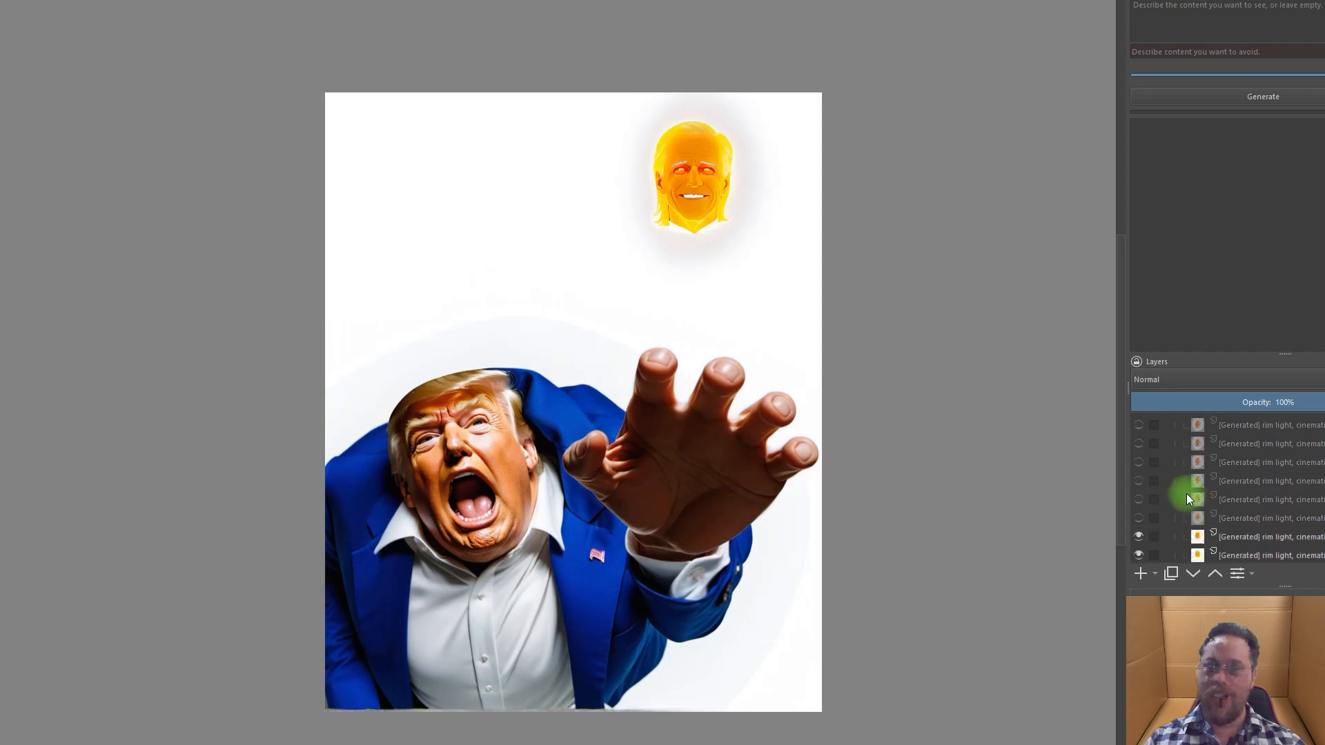
click(1139, 517)
click(1140, 498)
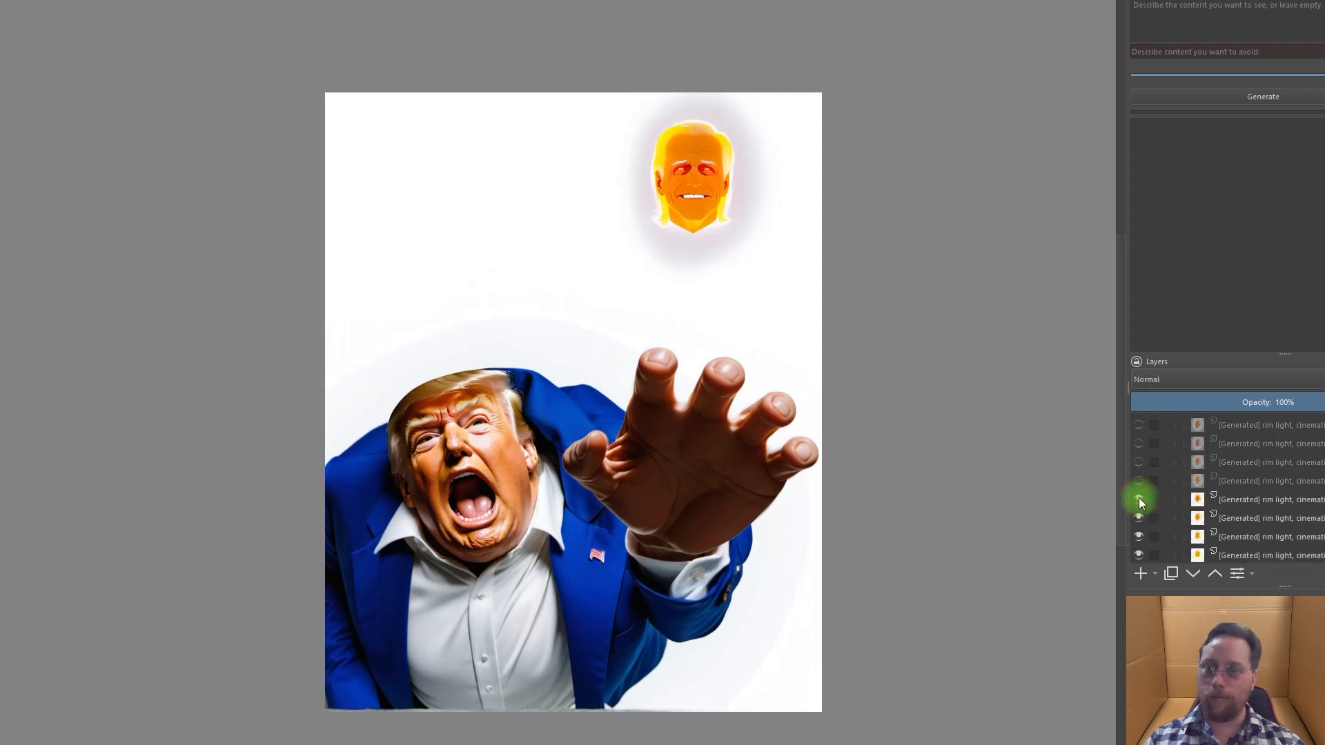
click(1140, 481)
click(1139, 462)
click(1139, 440)
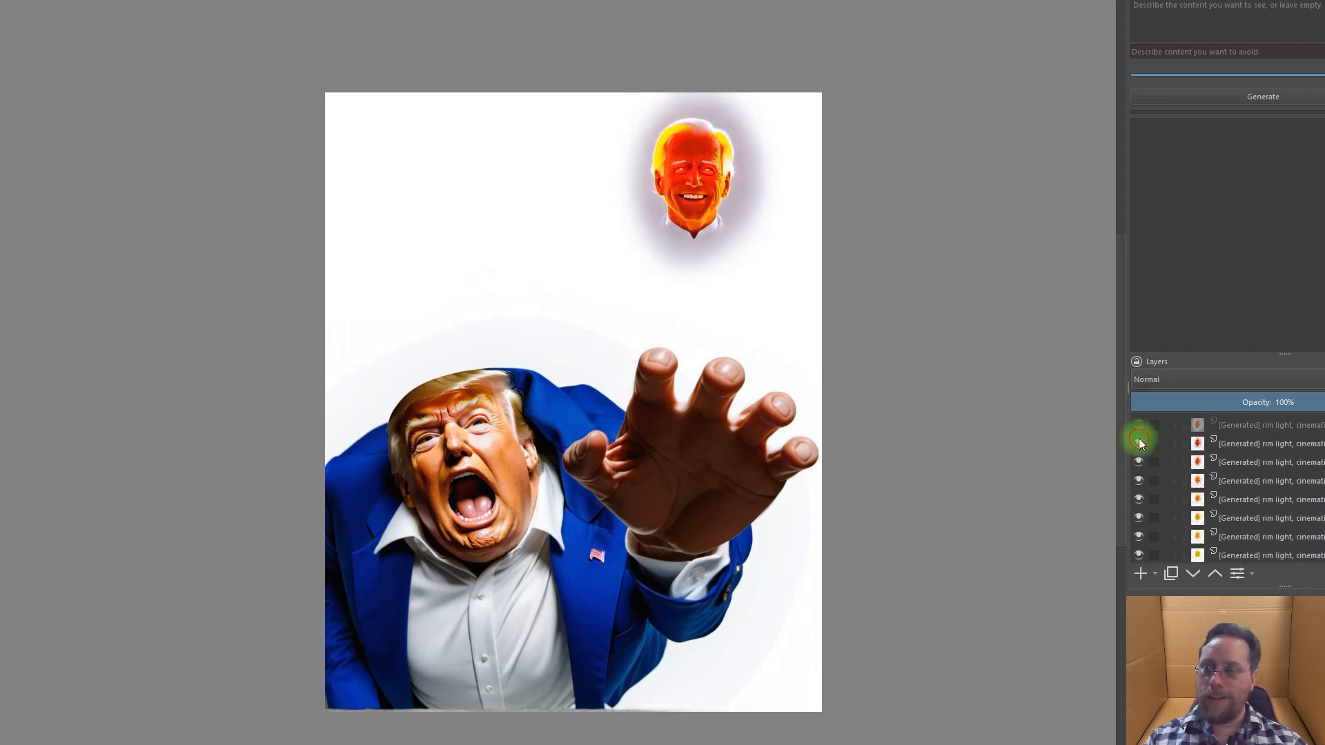
Show the top three generated head layers, followed by Paint Layers 10 and 9 with the painted blue suit and its outlines
scroll(1172, 478, up, 1)
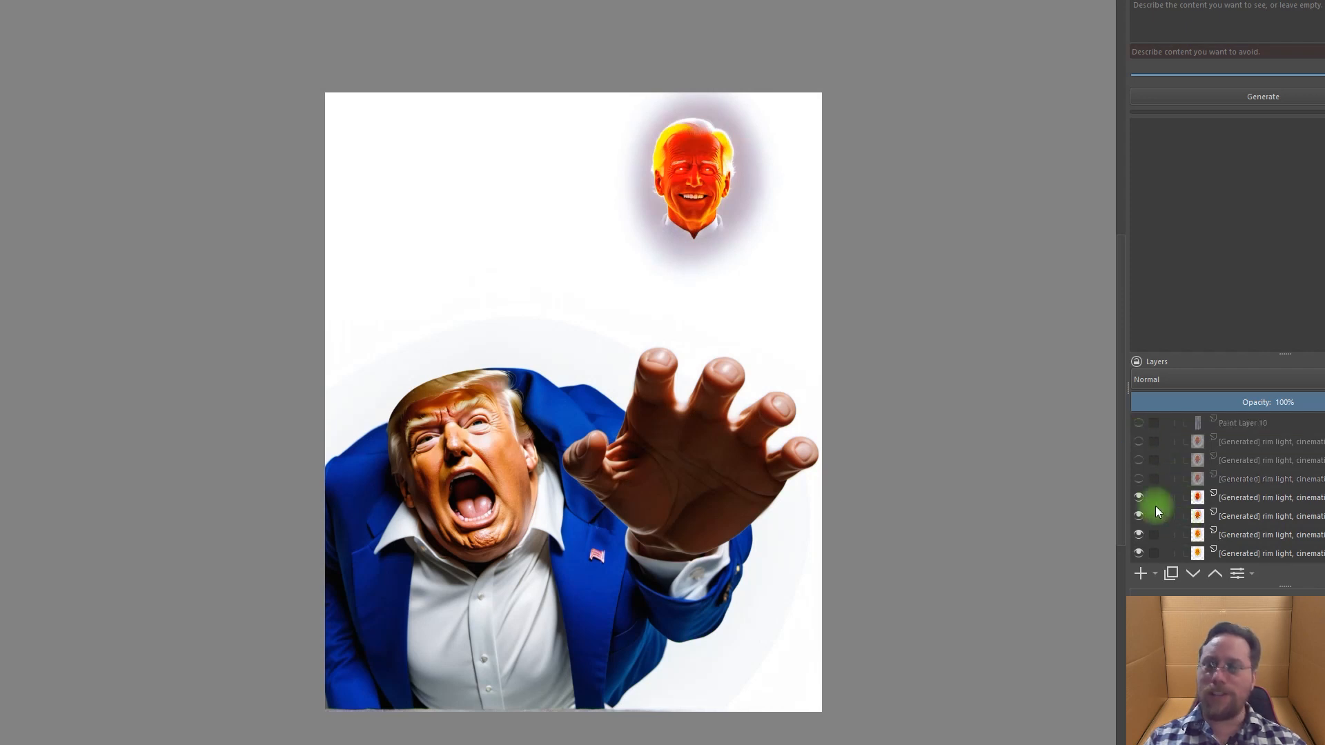
click(1139, 479)
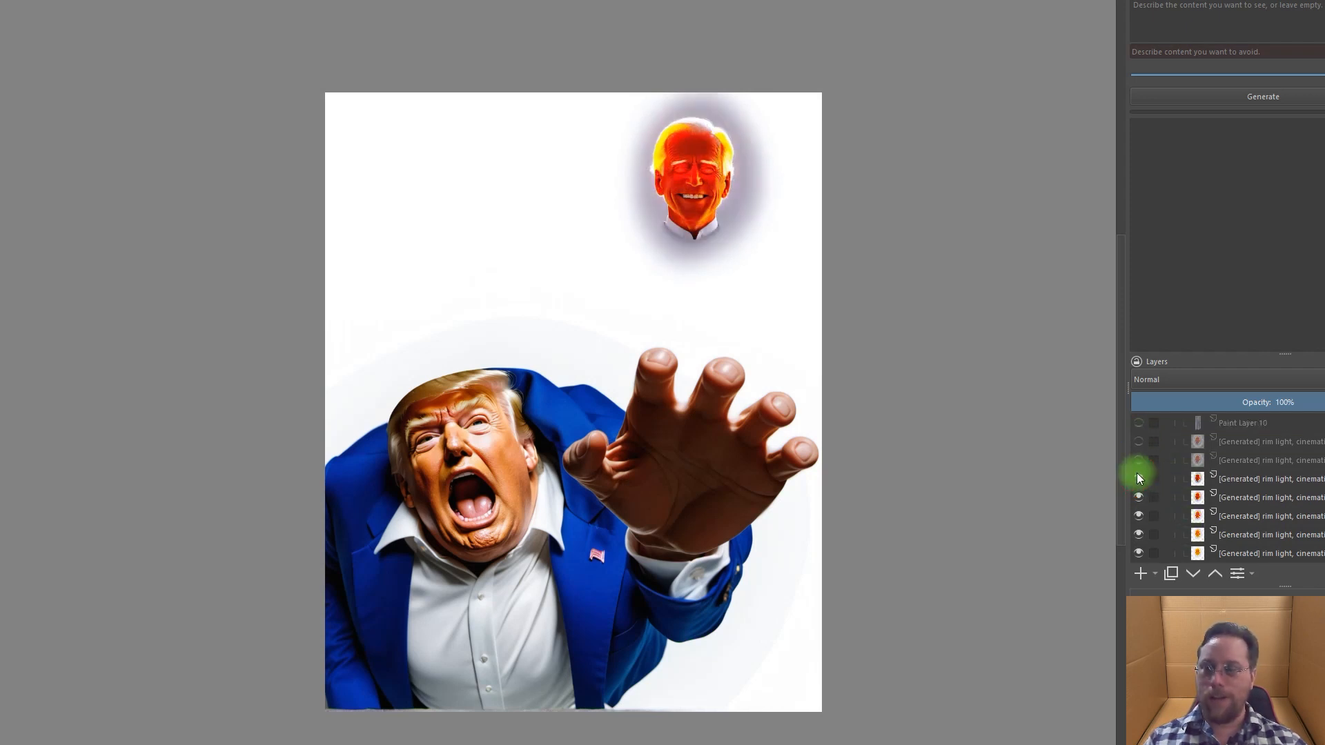
click(1139, 460)
click(1138, 442)
click(1138, 423)
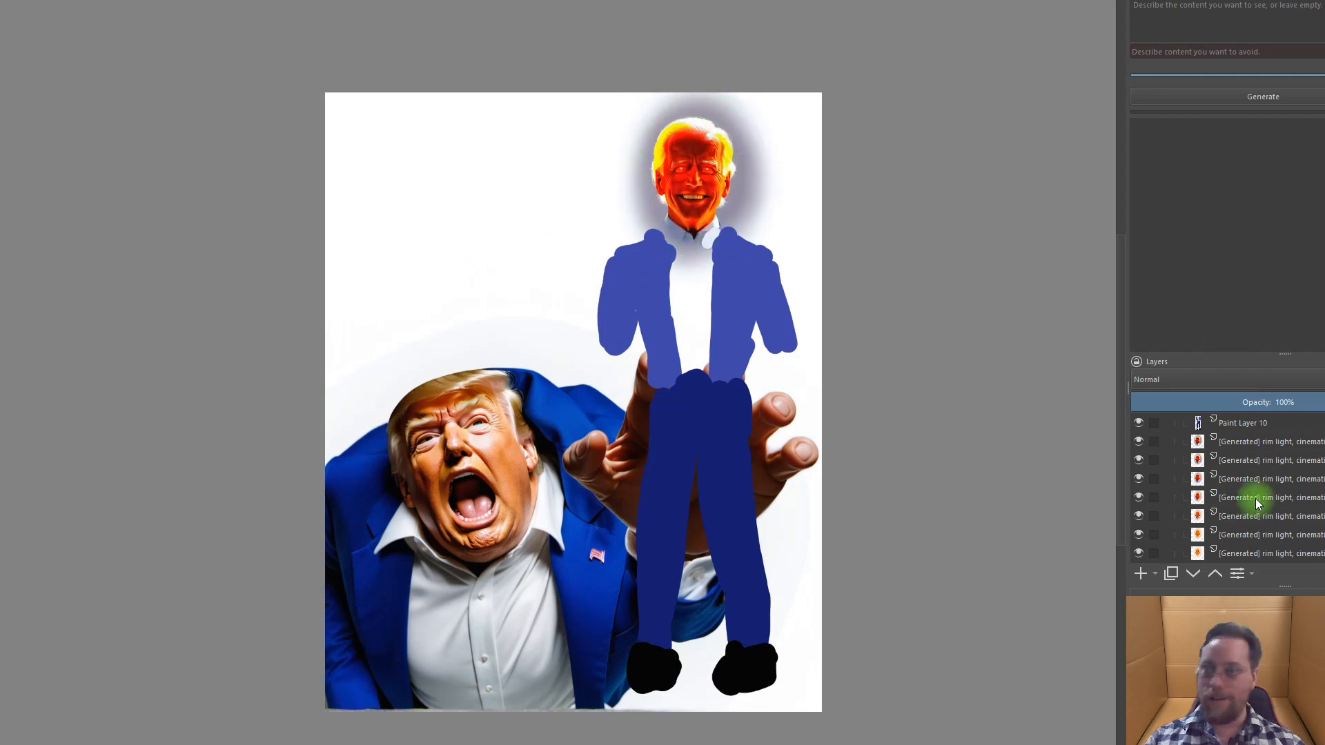
scroll(1246, 486, up, 3)
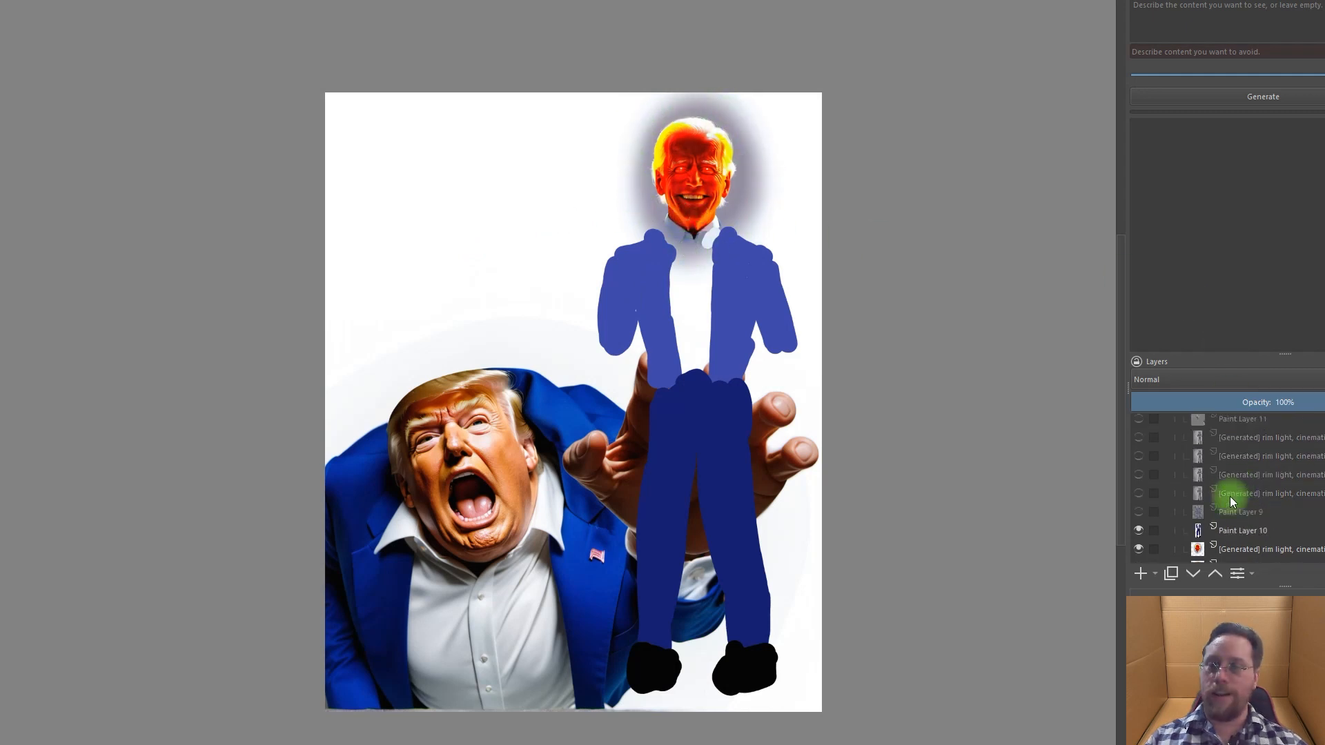
click(1137, 512)
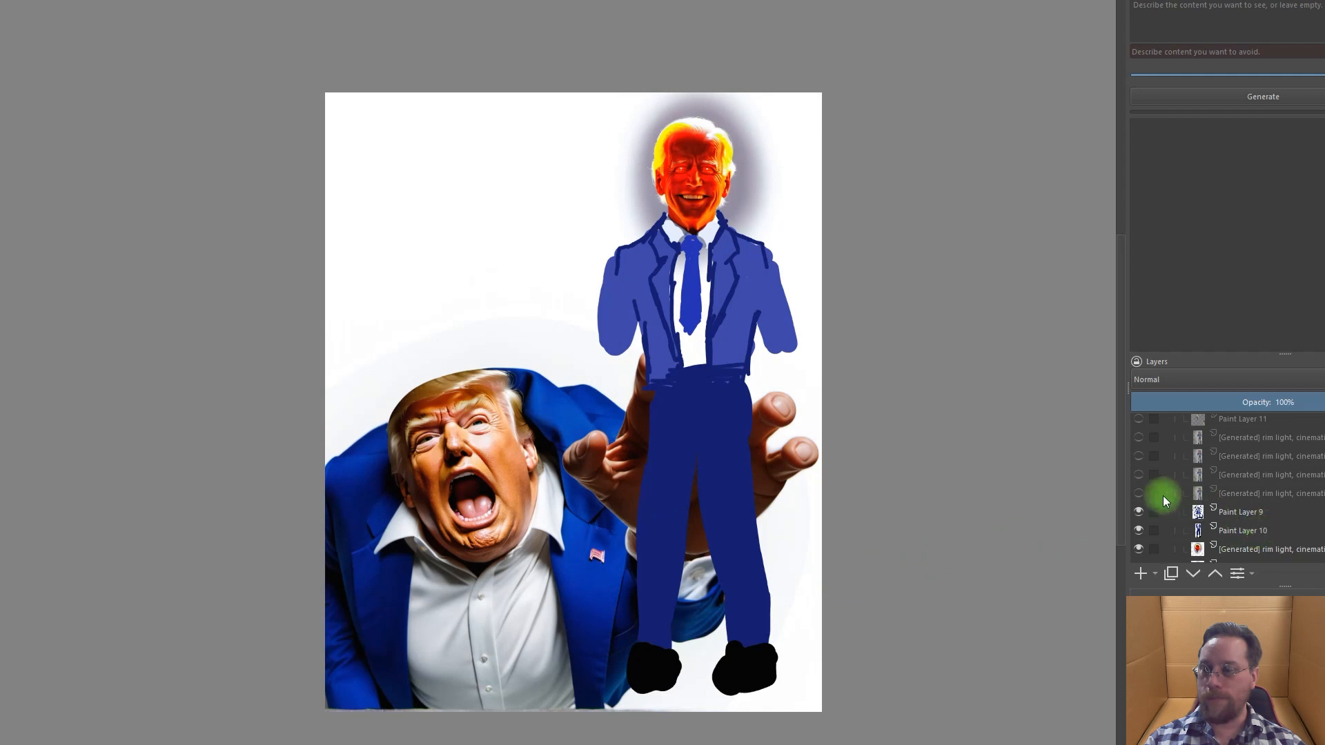
Show the four generated suit layers above Paint Layer 9 in upward order, followed by Paint Layer 11 with the painted scythe and hands
click(1139, 494)
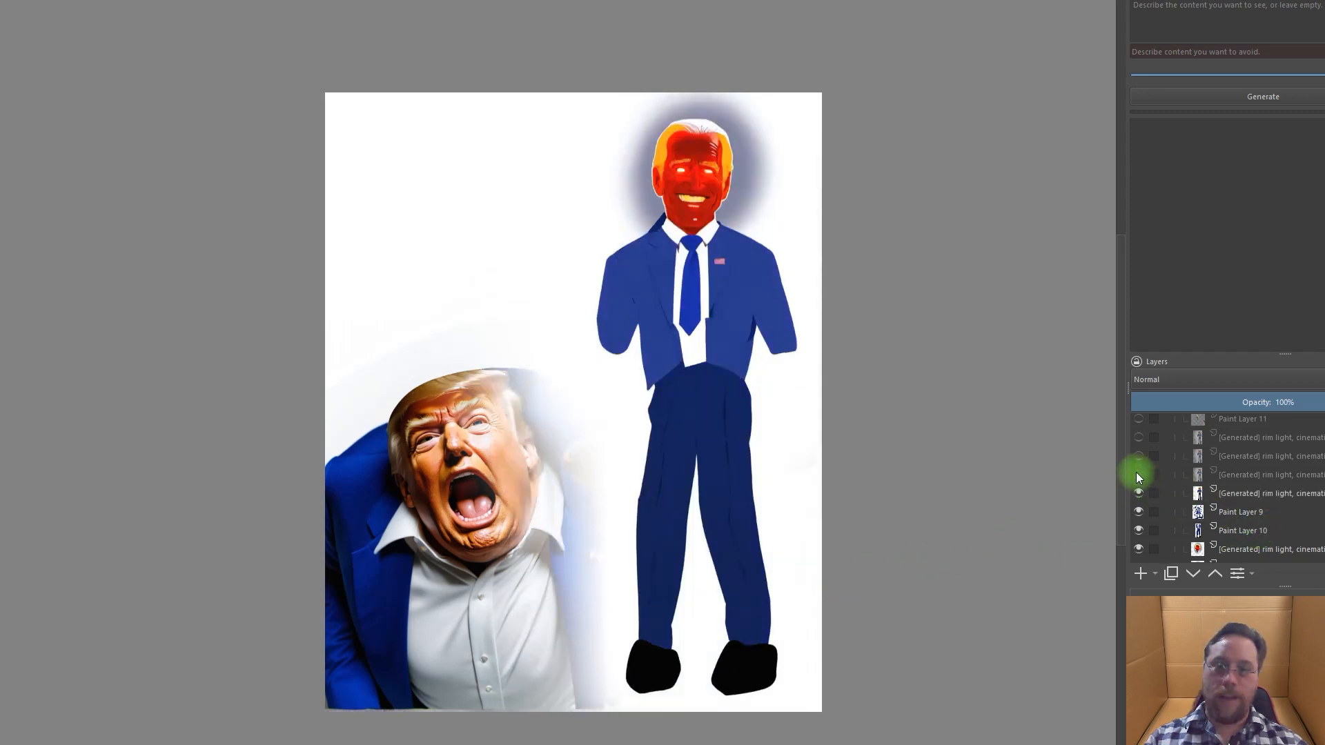
click(1138, 475)
click(1138, 456)
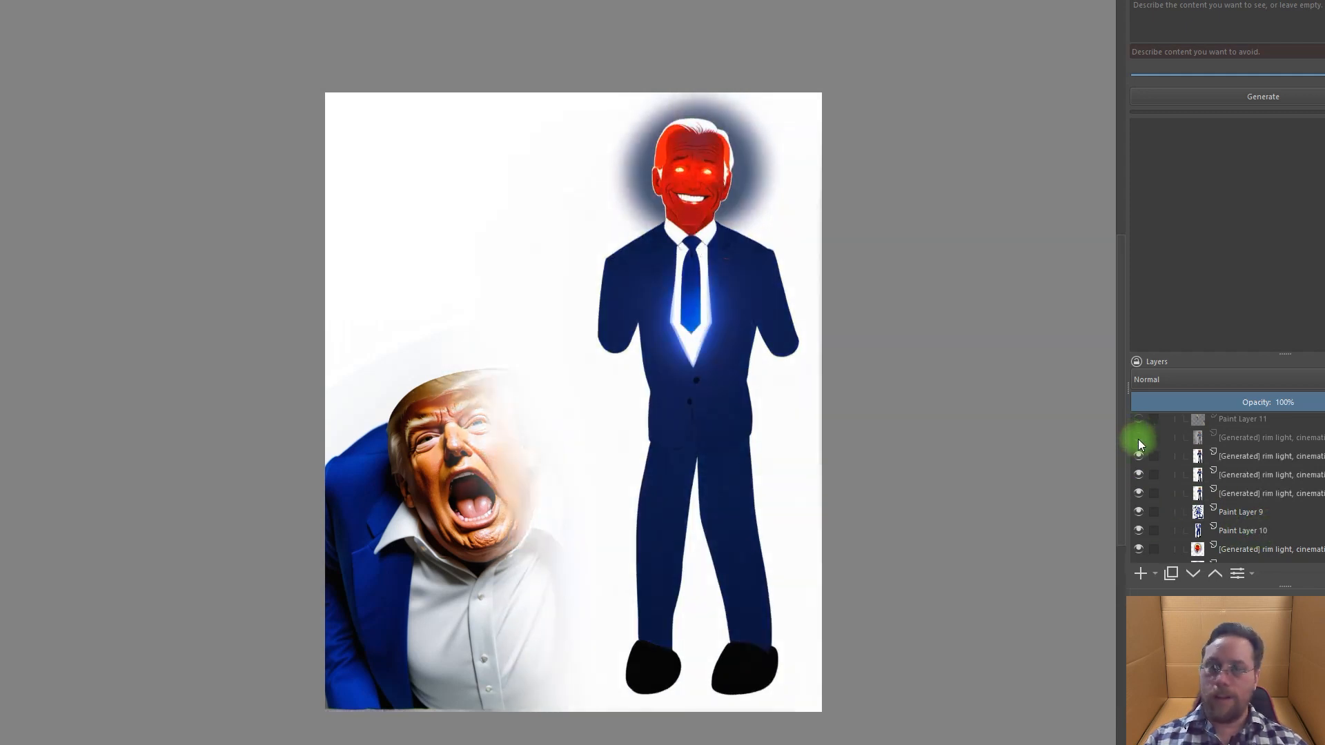
click(1139, 438)
click(1139, 419)
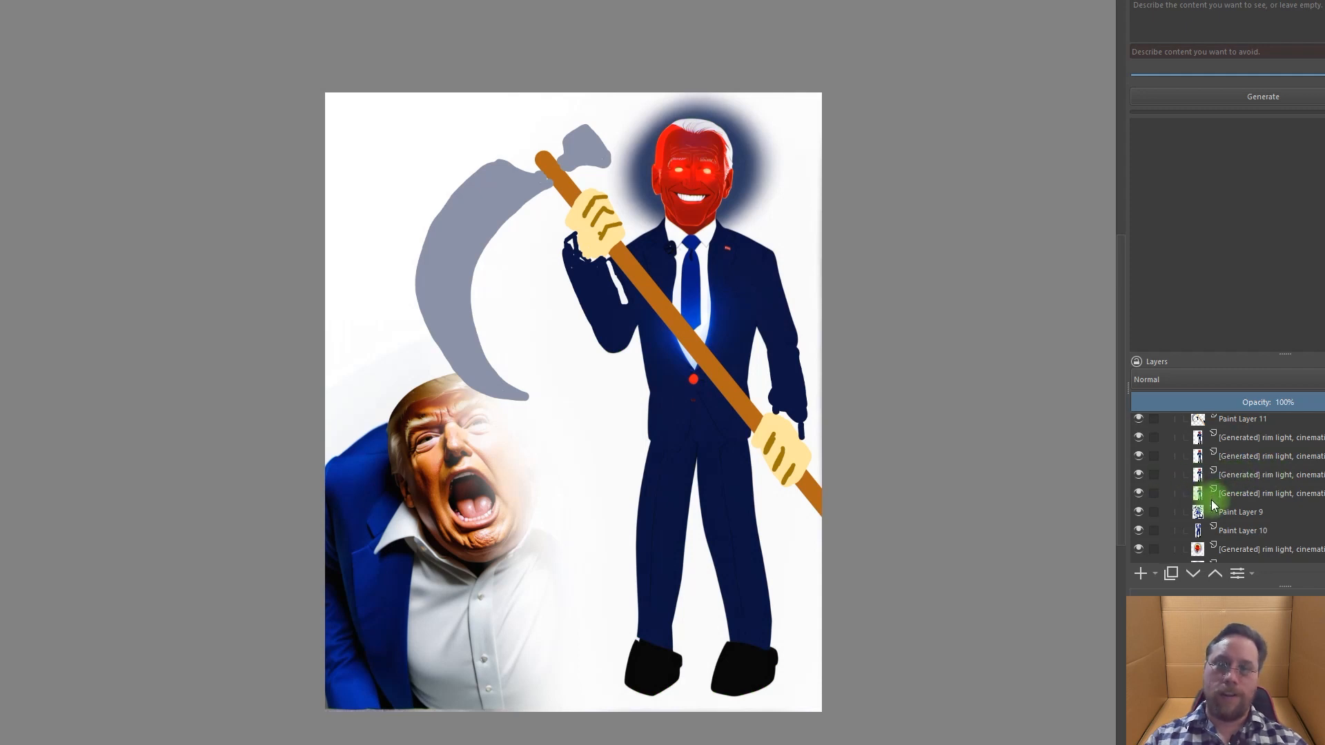
mouse_move(1216, 505)
scroll(1228, 489, up, 2)
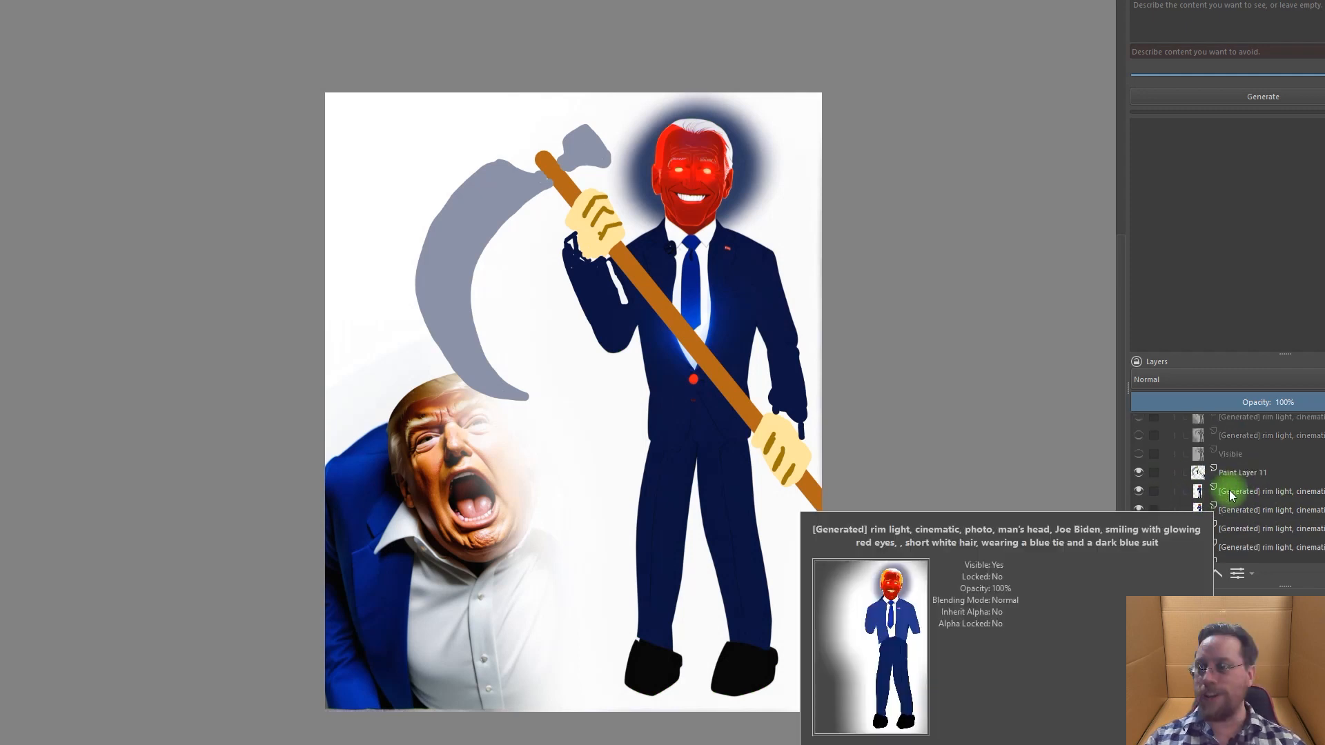
Show the Visible layer above Paint Layer 11, followed by the four generated scythe-figure layers directly above it in upward order
click(1139, 508)
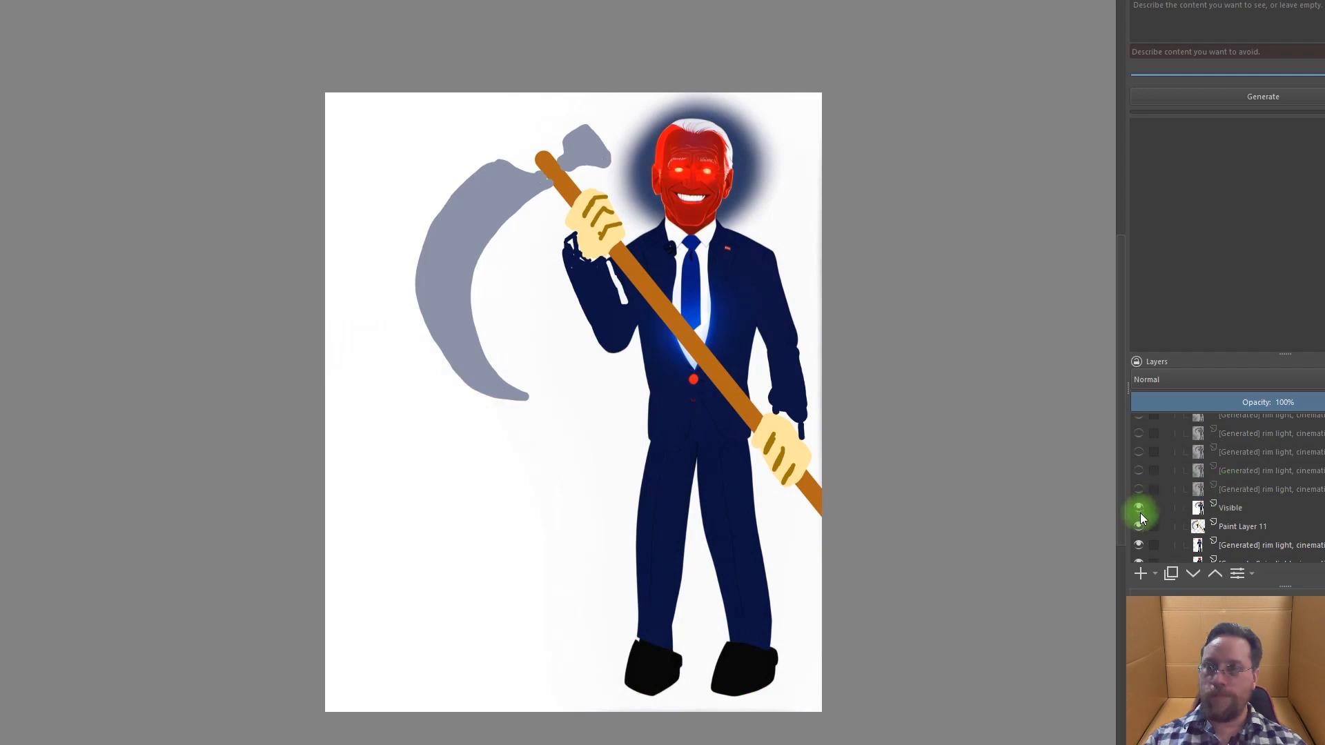
click(1139, 489)
click(1139, 471)
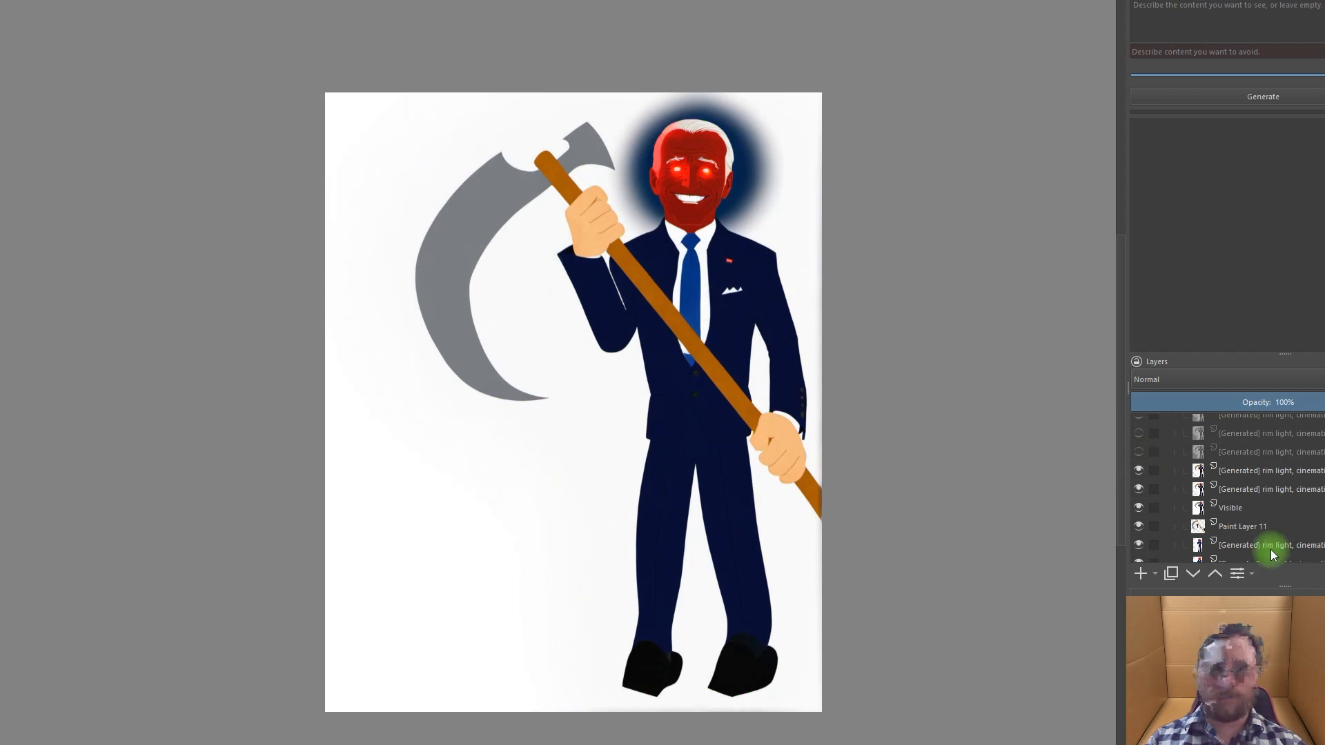
scroll(1273, 547, up, 1)
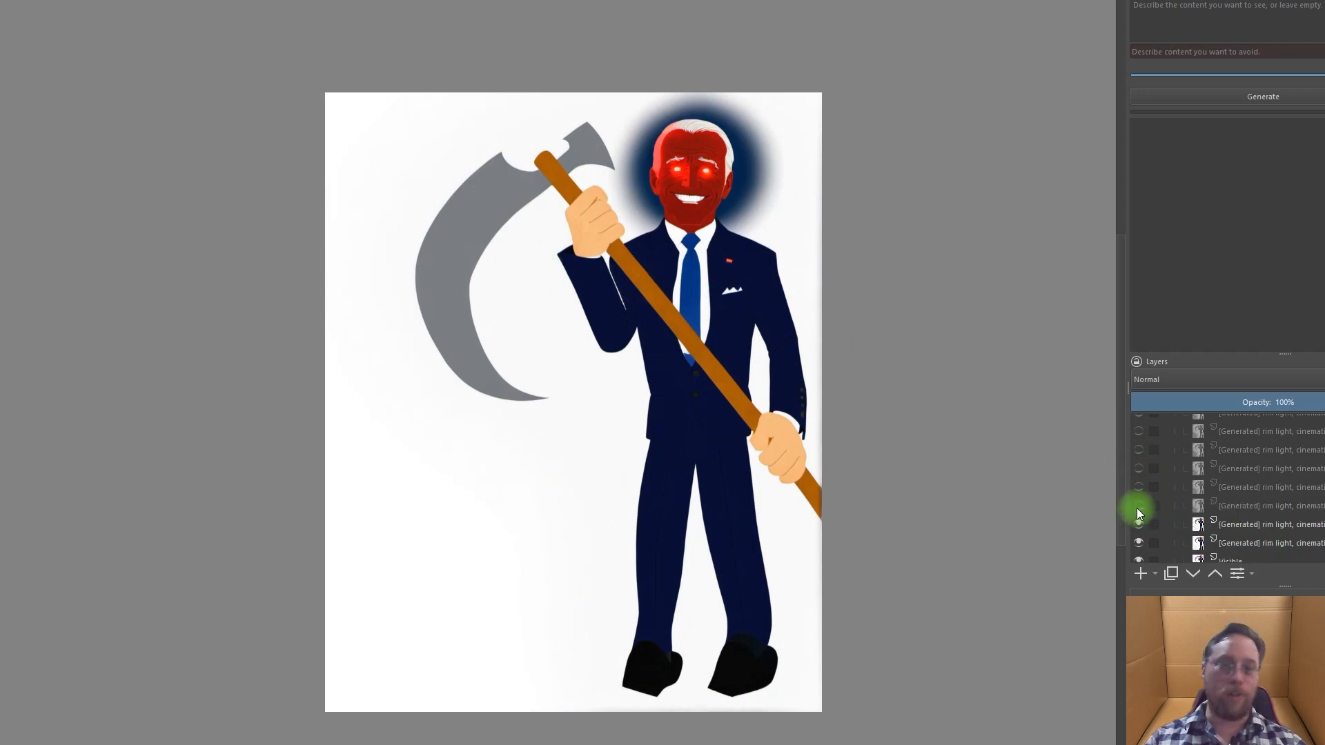
mouse_move(1139, 513)
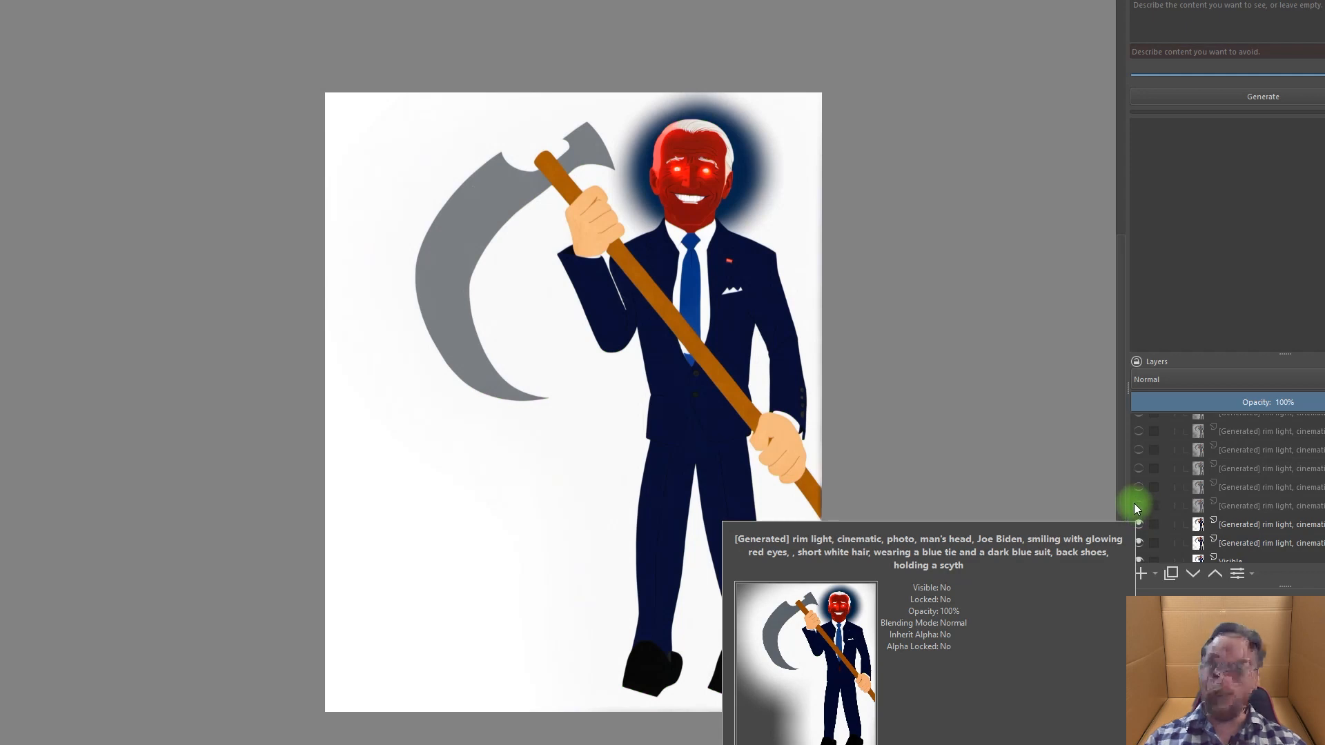
click(1138, 507)
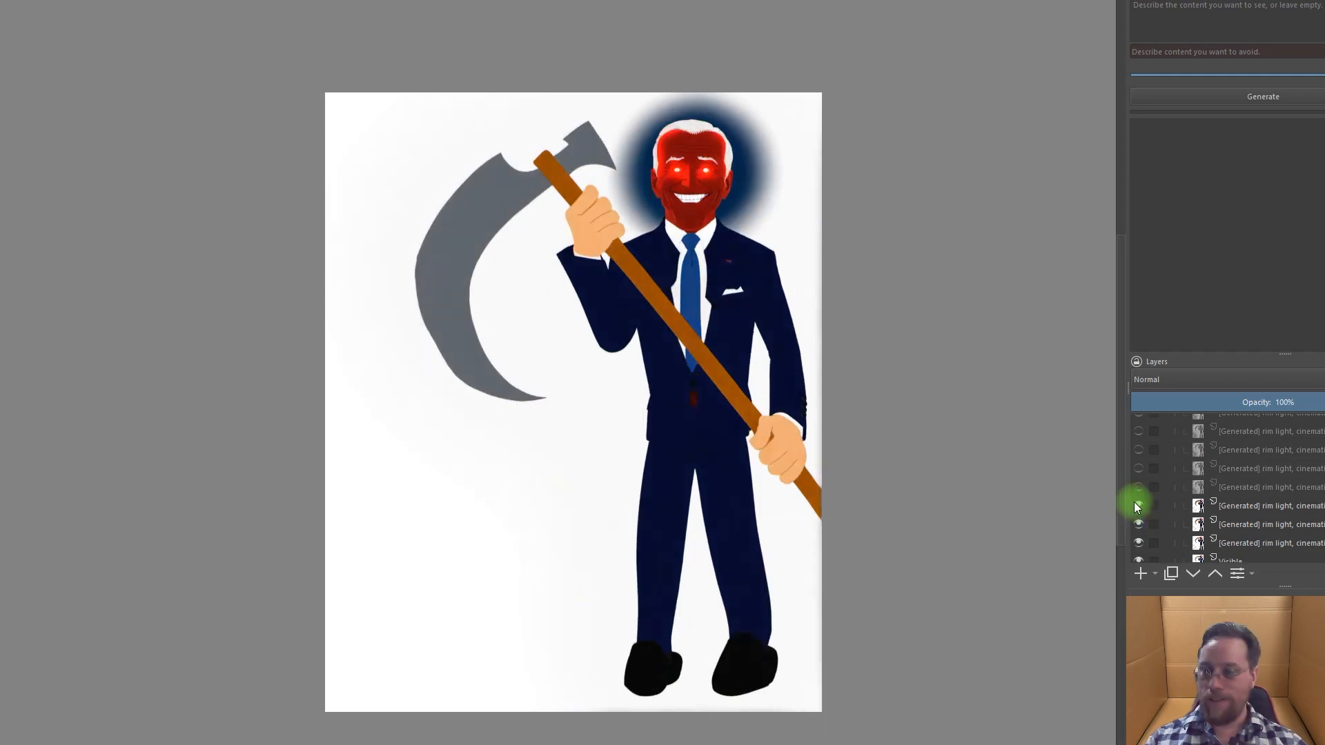
click(1138, 488)
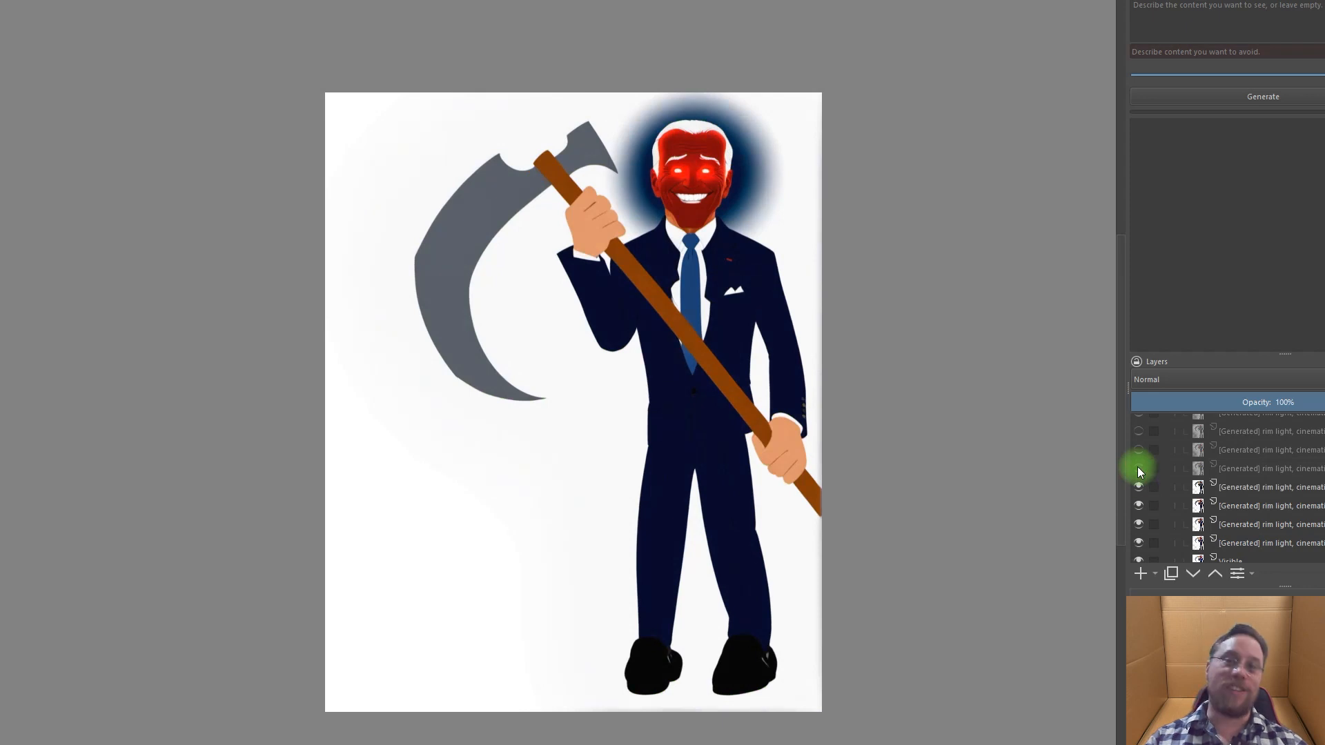
Show the next six generated scythe-figure layers in upward order, refining the grey blade and the hands
mouse_move(1138, 469)
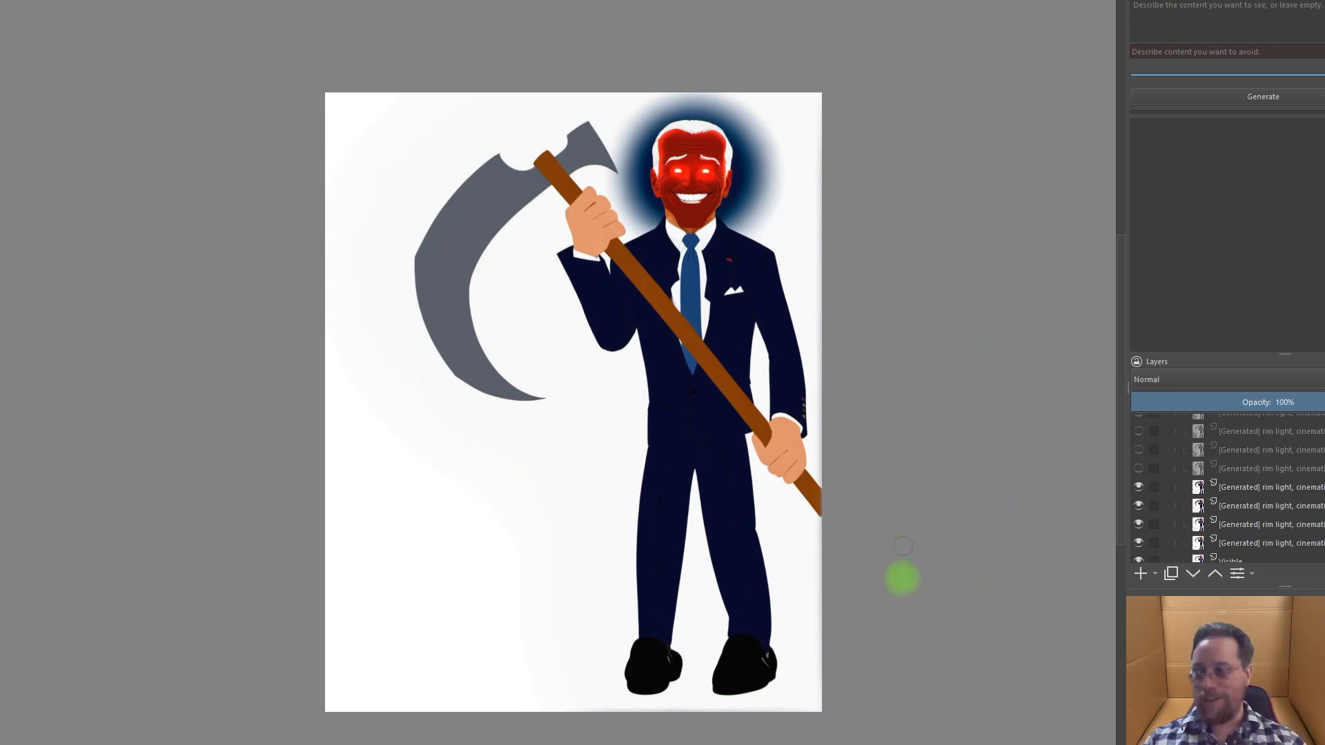
click(1138, 468)
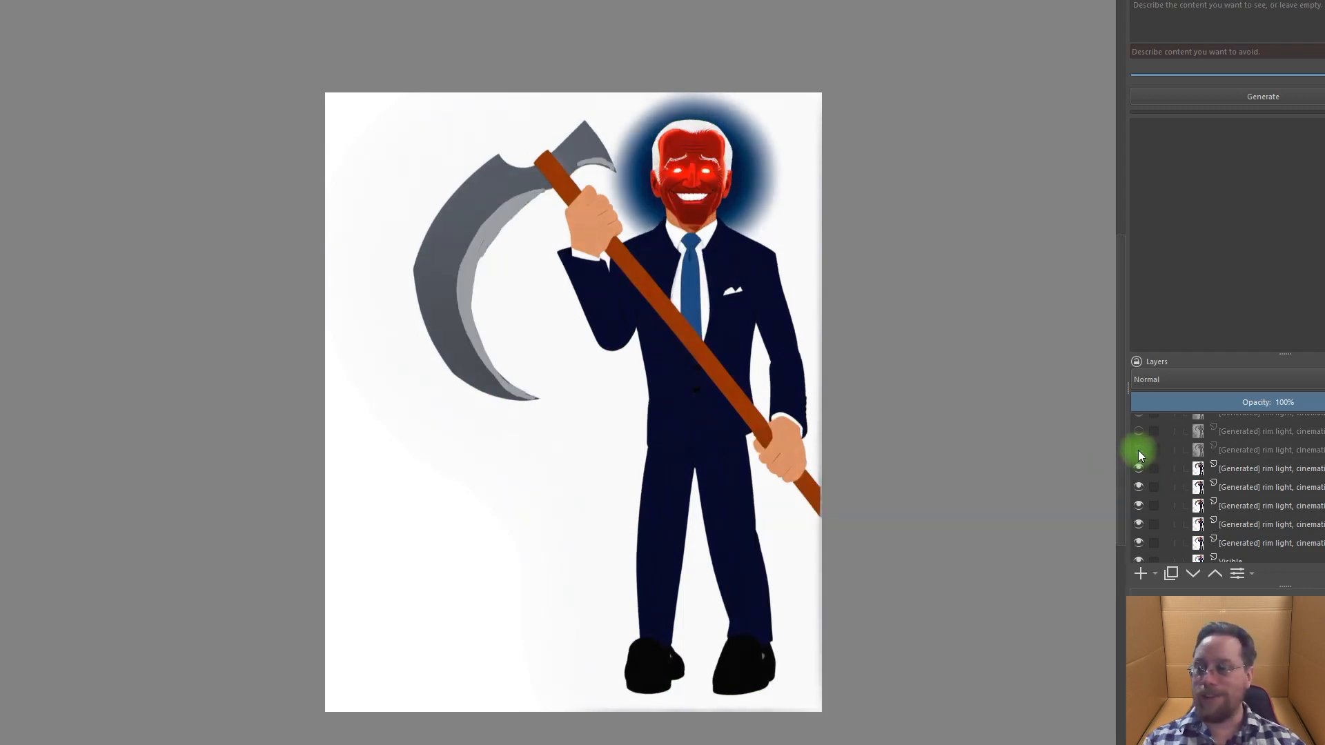
click(1139, 450)
click(1138, 431)
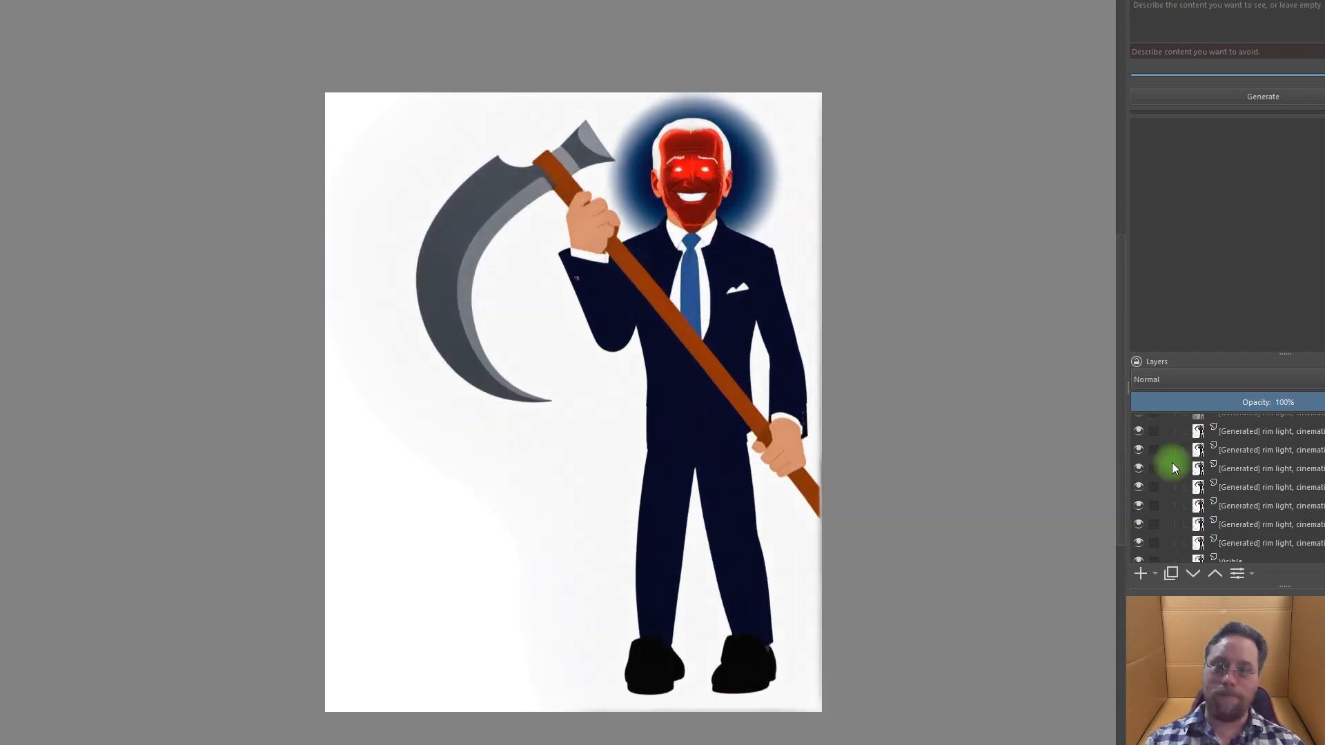
scroll(1176, 507, up, 2)
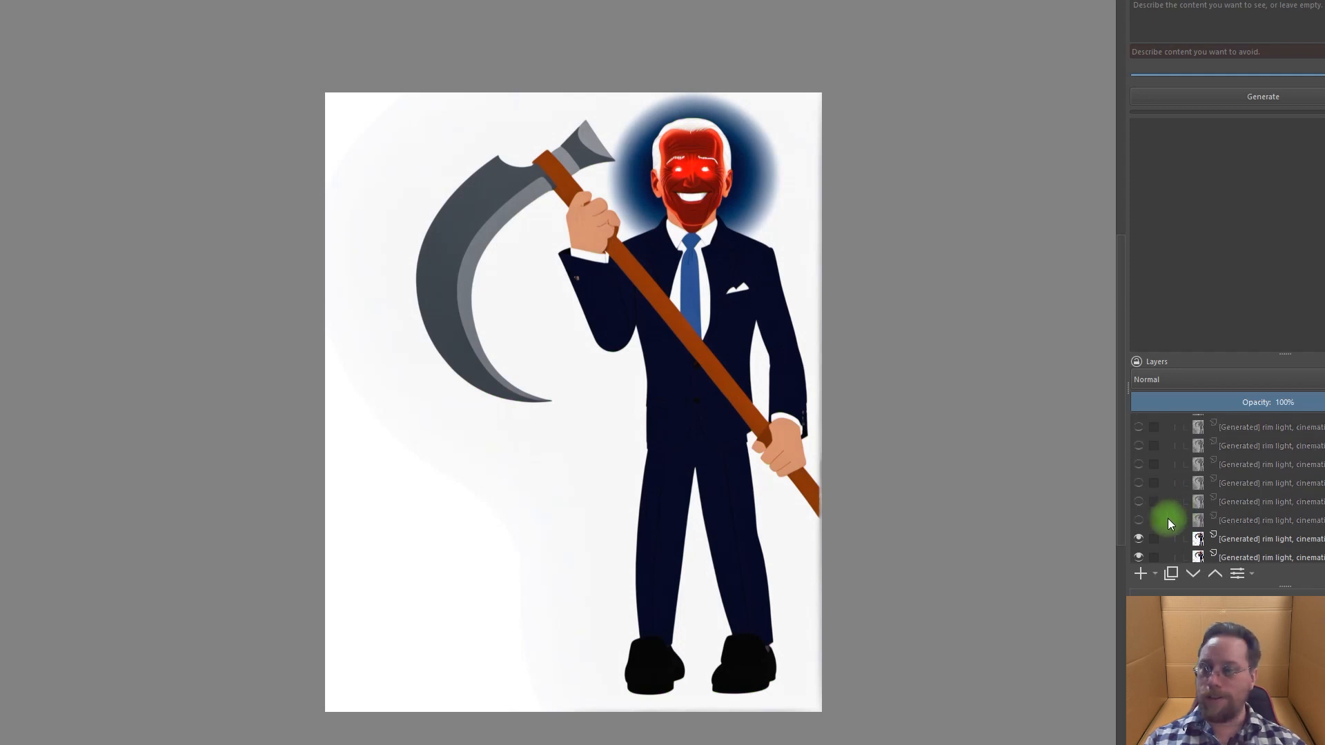
click(1138, 520)
click(1139, 501)
click(1139, 483)
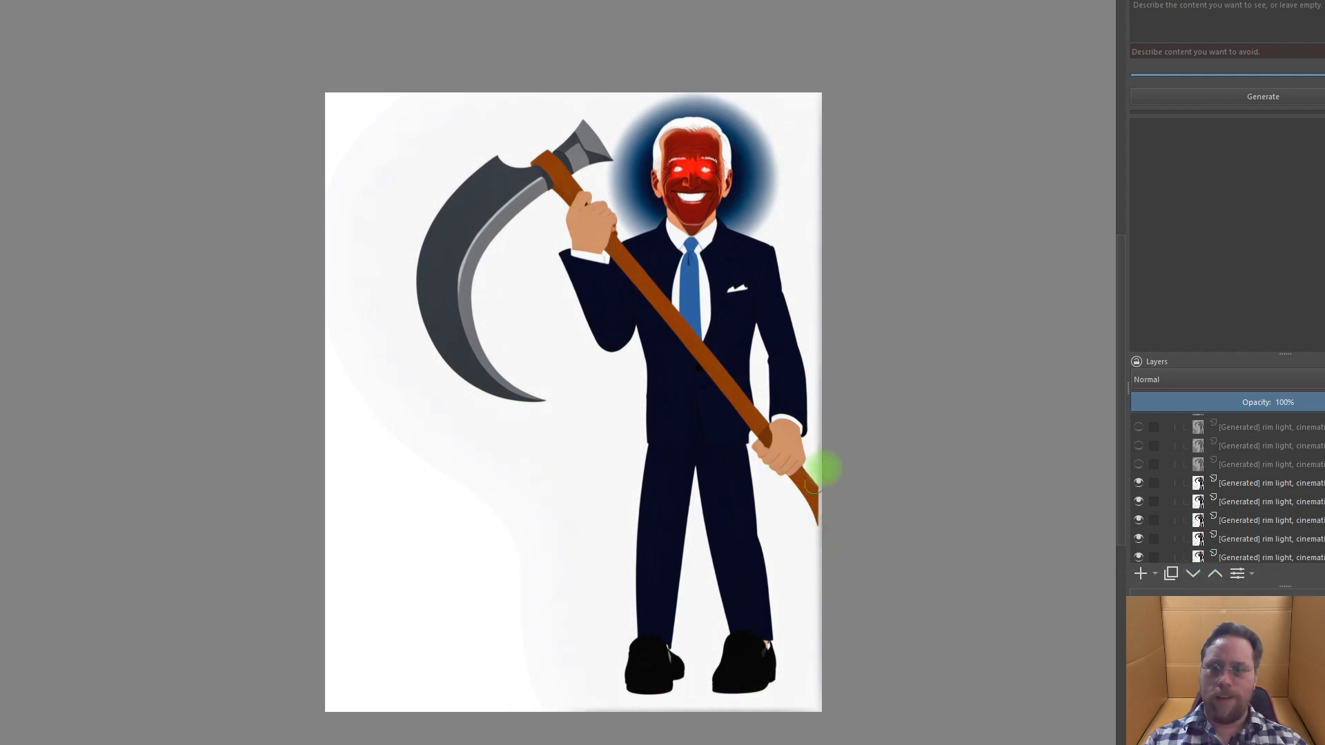
Inspect the lower hand on the scythe handle up close and show the next three generated figure layers in upward order
scroll(784, 455, up, 5)
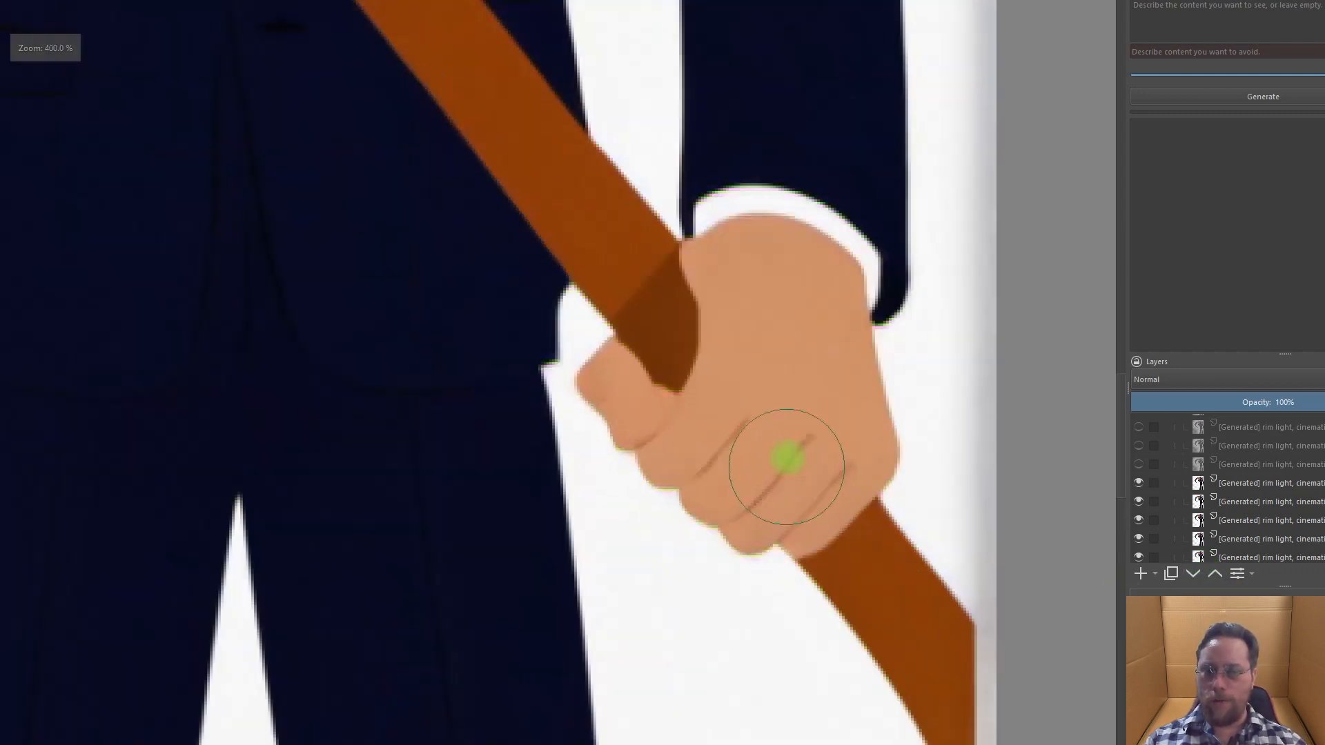
scroll(785, 455, down, 5)
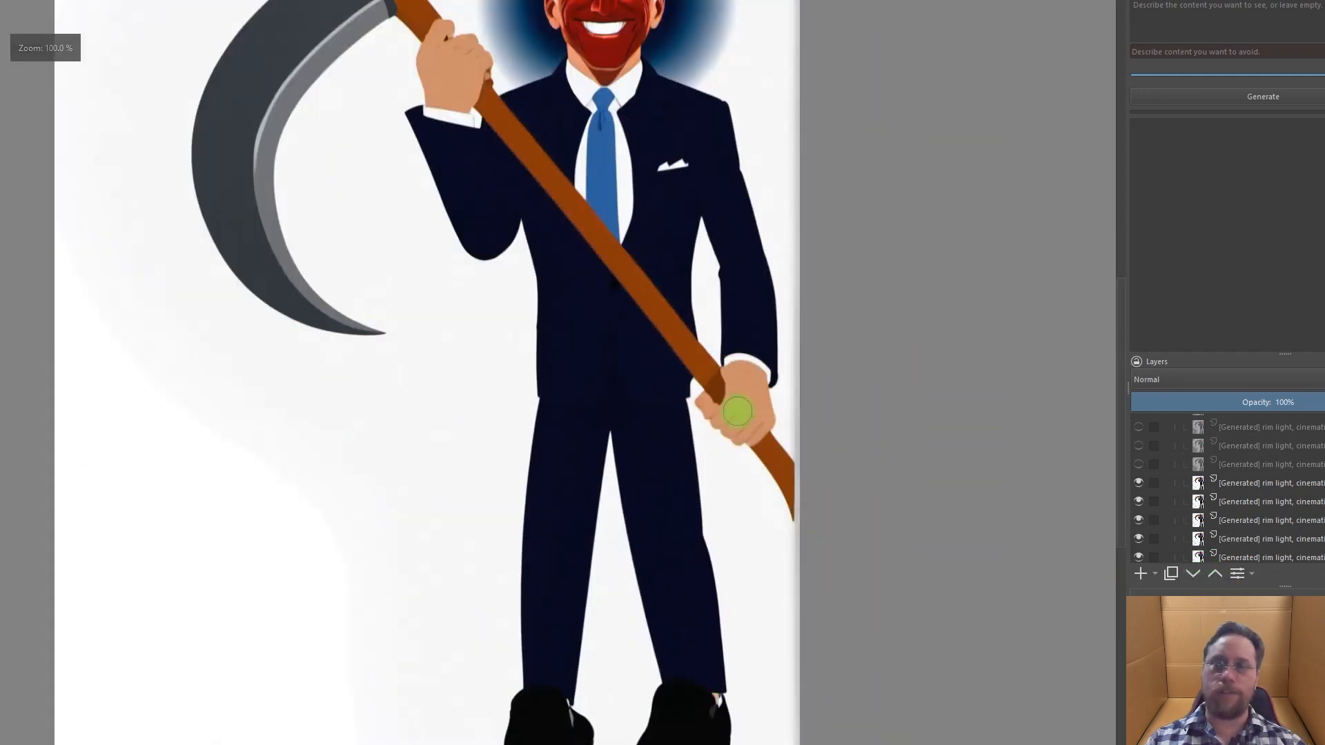
scroll(693, 328, down, 2)
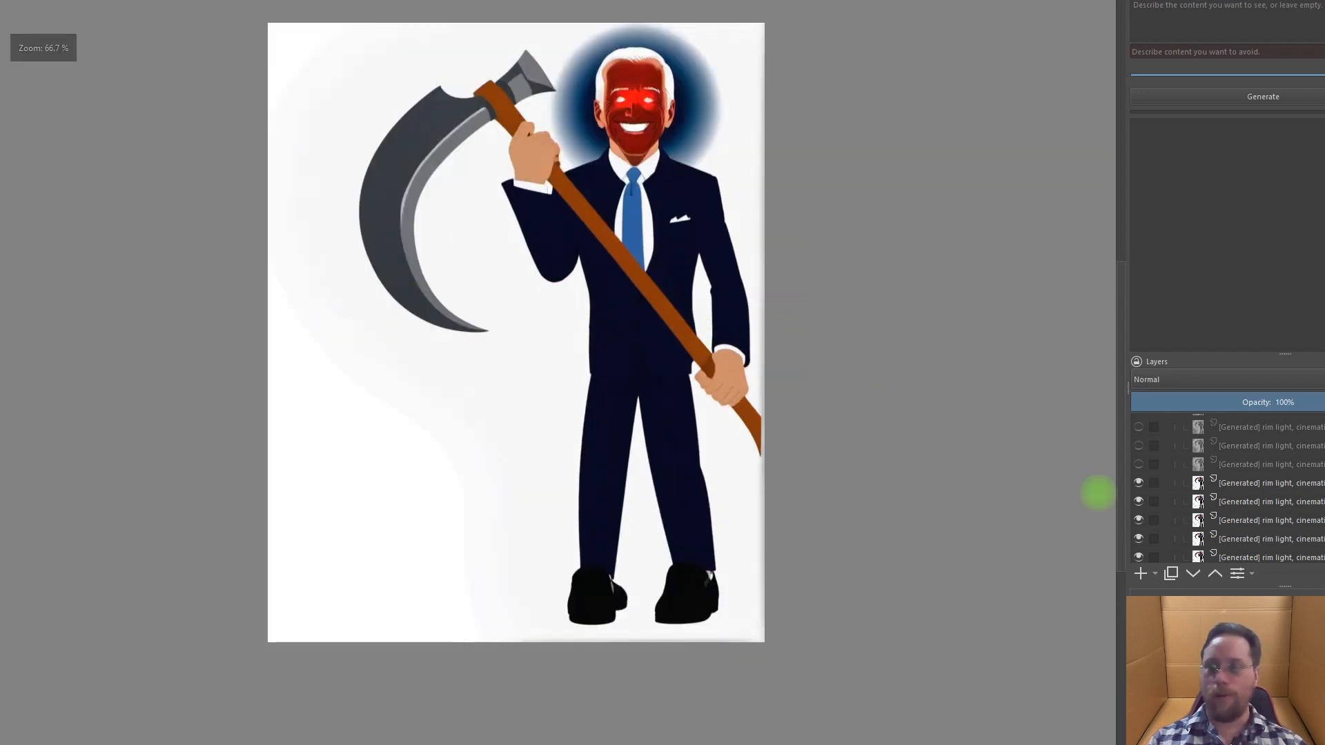
click(1139, 464)
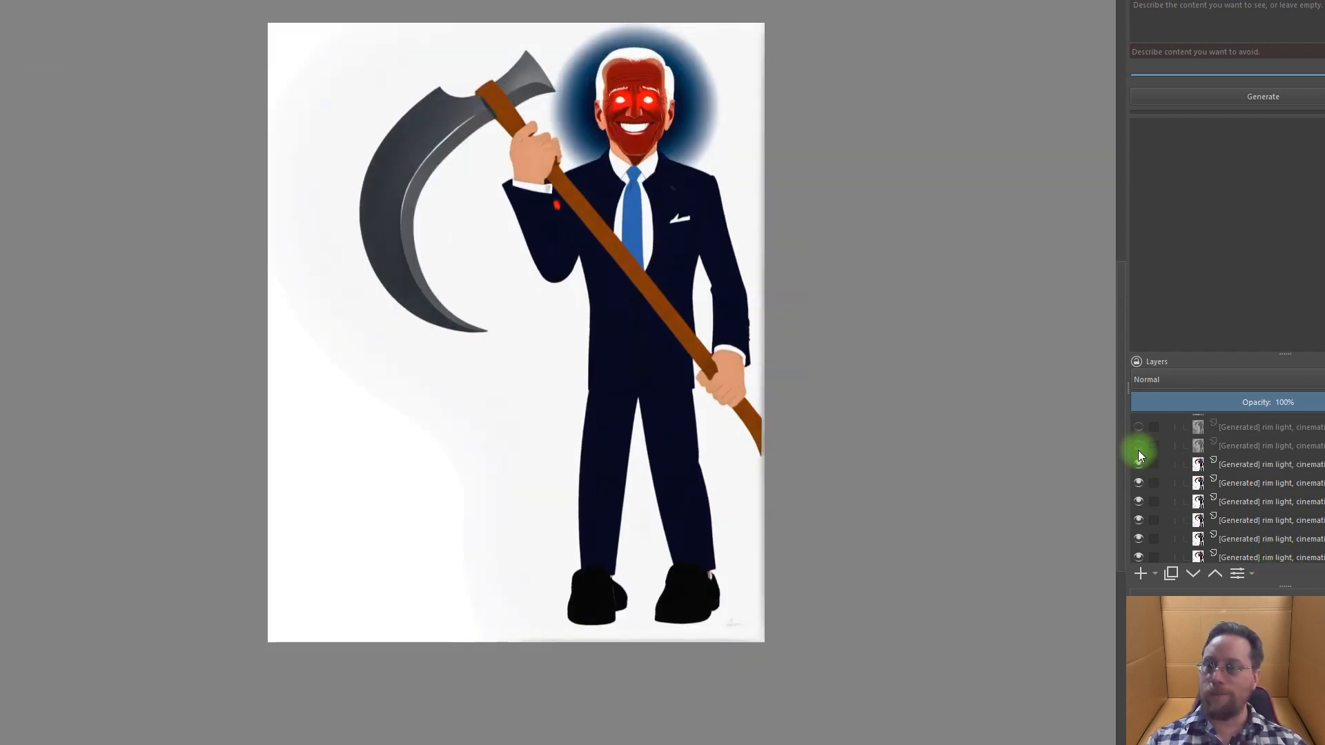
click(1137, 447)
click(1137, 430)
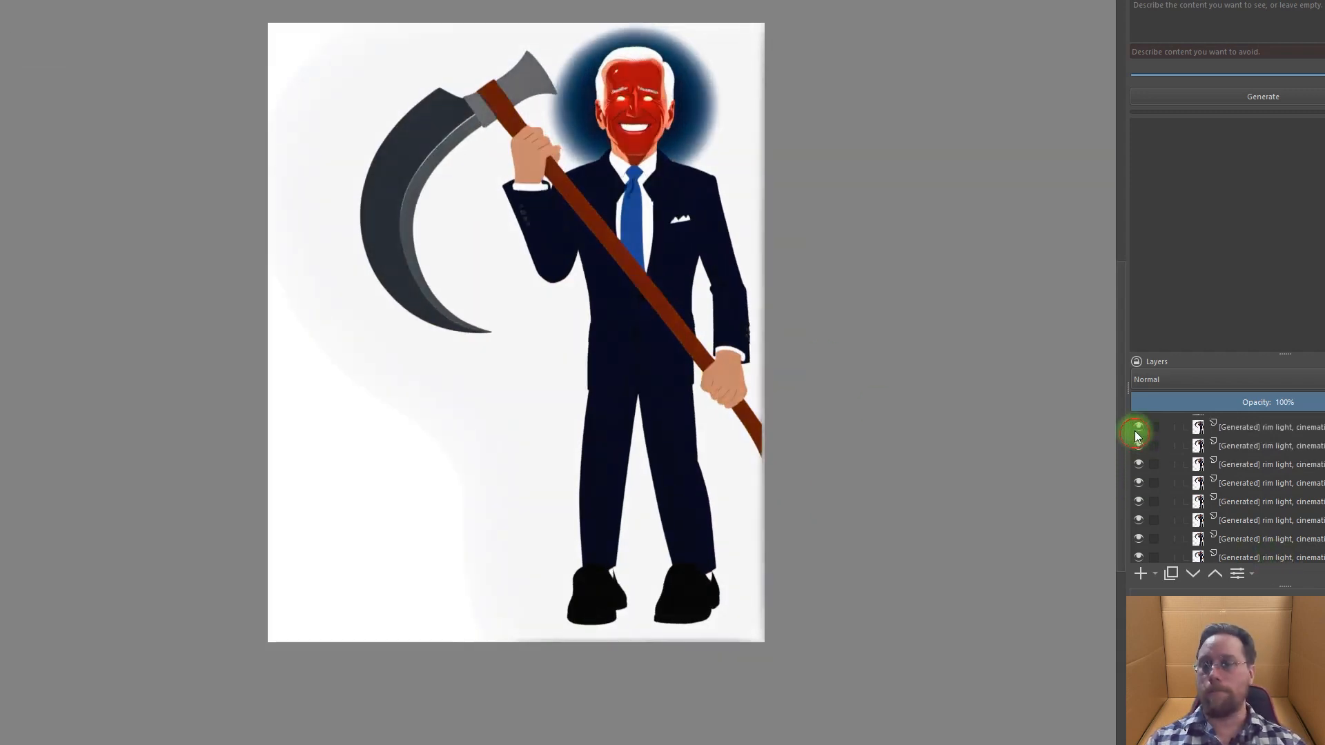
Show the next four generated full-figure layers, followed by the two generated head layers above them
scroll(1160, 506, up, 3)
click(1138, 516)
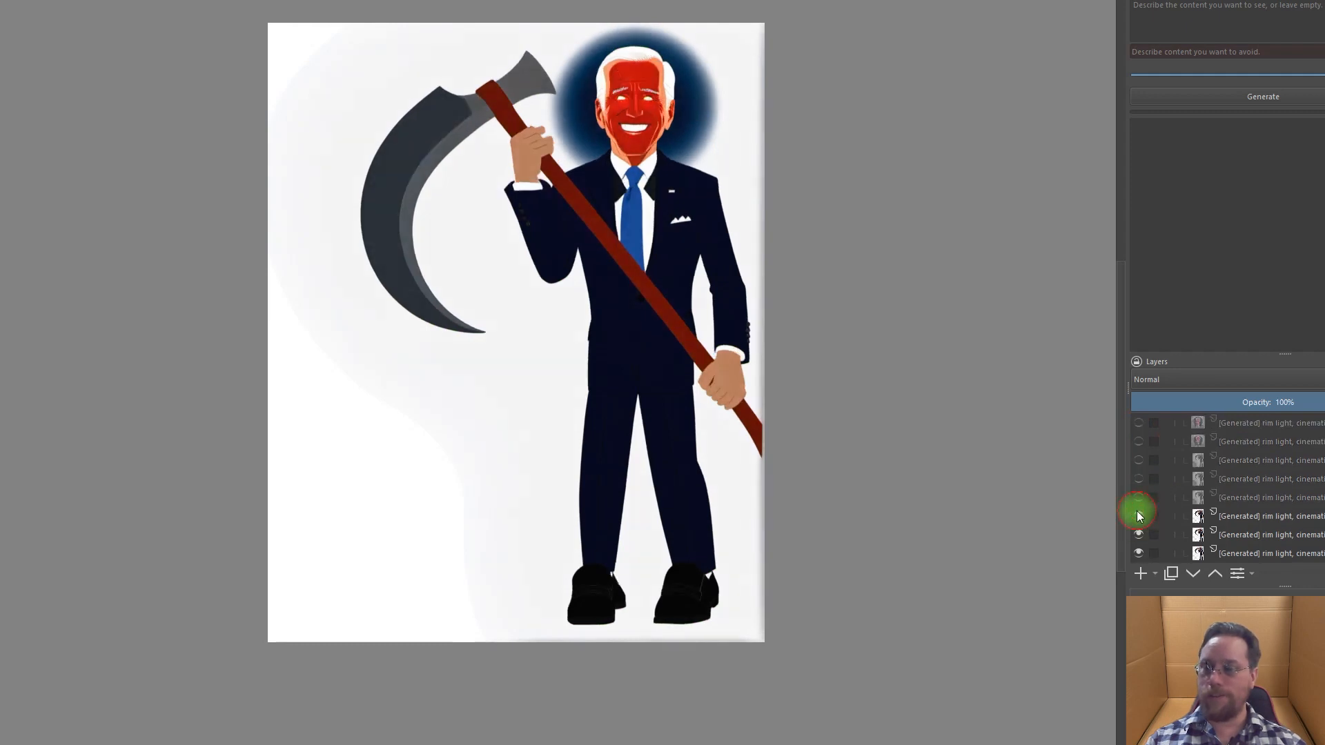
click(1137, 498)
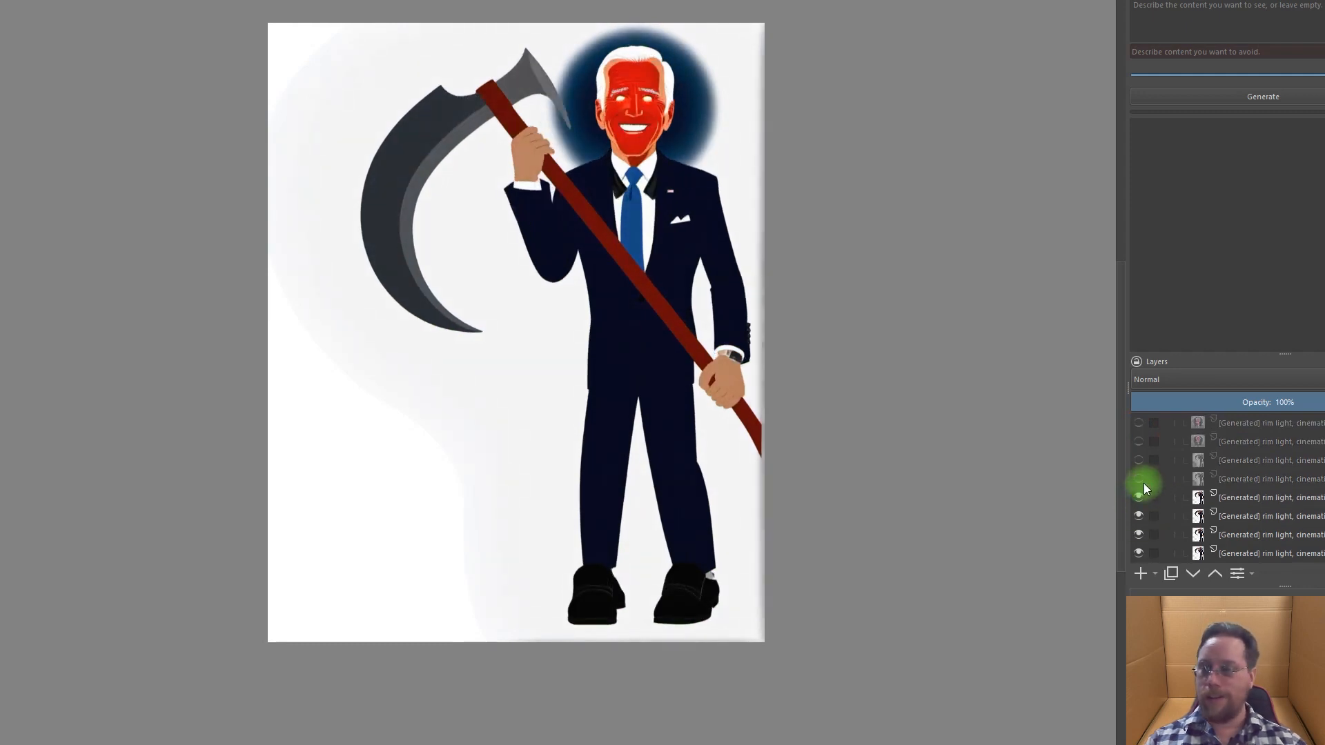
click(1139, 477)
click(1139, 460)
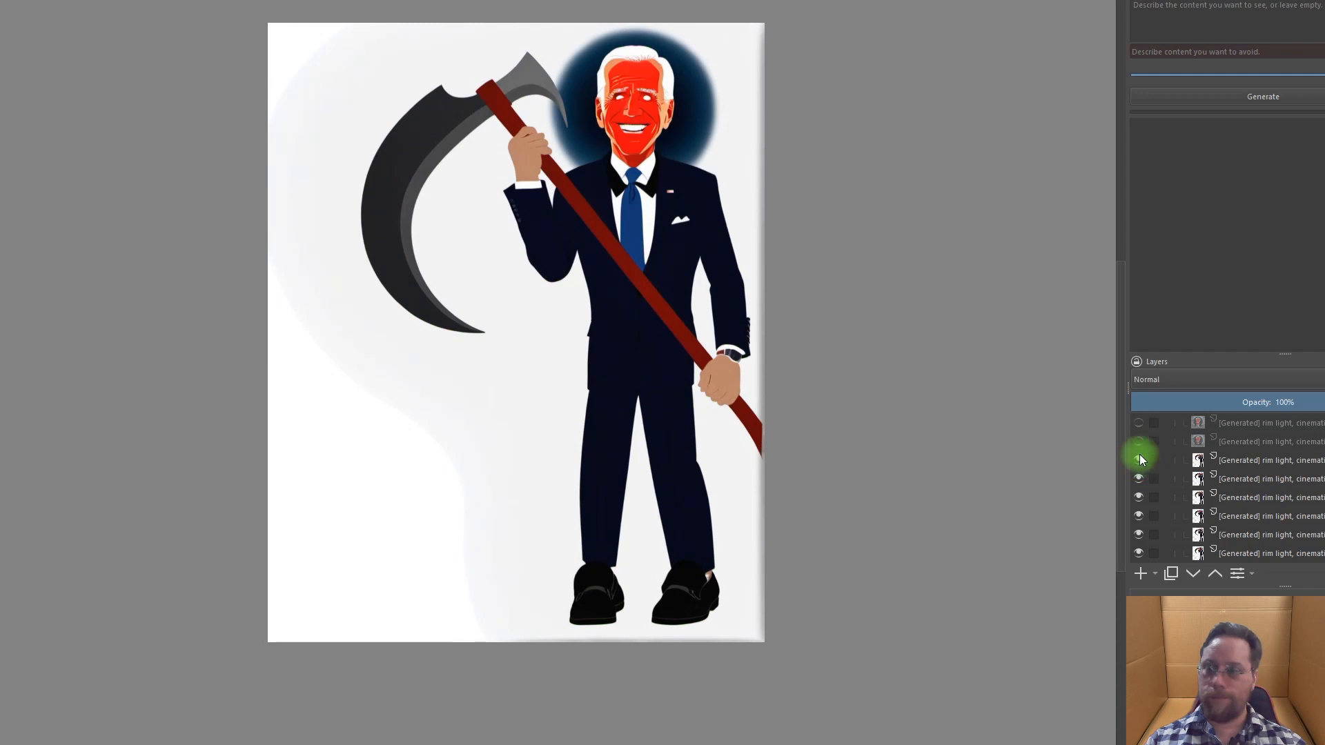
click(1138, 441)
click(1138, 423)
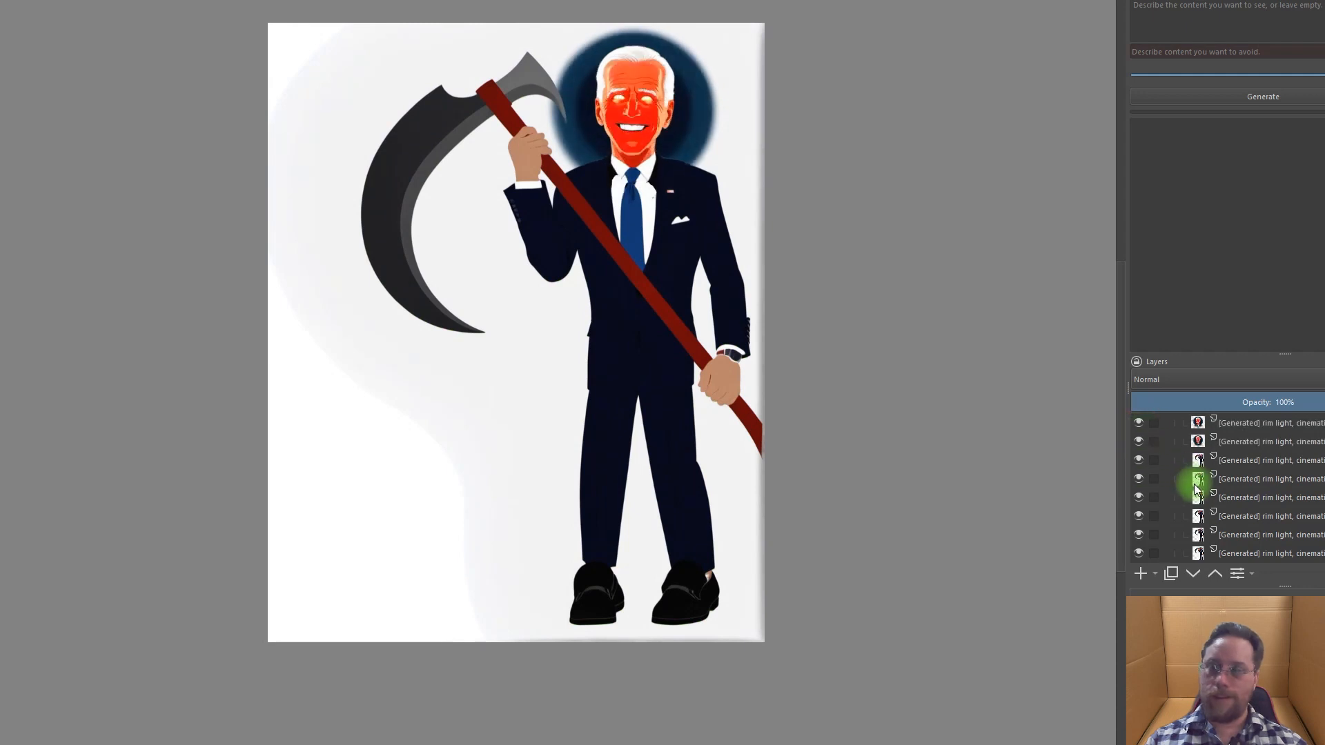
Show the next four generated rim light head layers in upward order, up to the first portrait layer
scroll(1193, 482, up, 2)
scroll(1192, 481, up, 1)
scroll(1186, 483, down, 1)
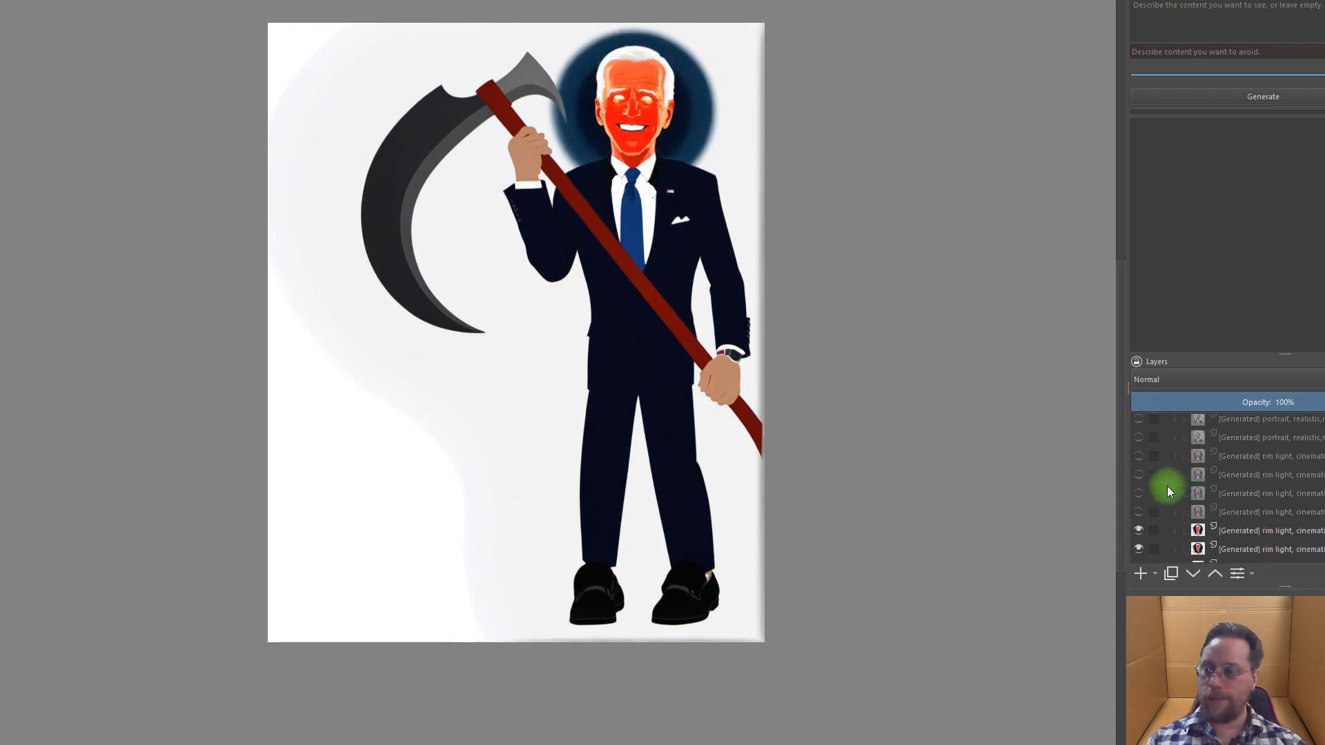
click(1138, 512)
click(1139, 493)
click(1139, 475)
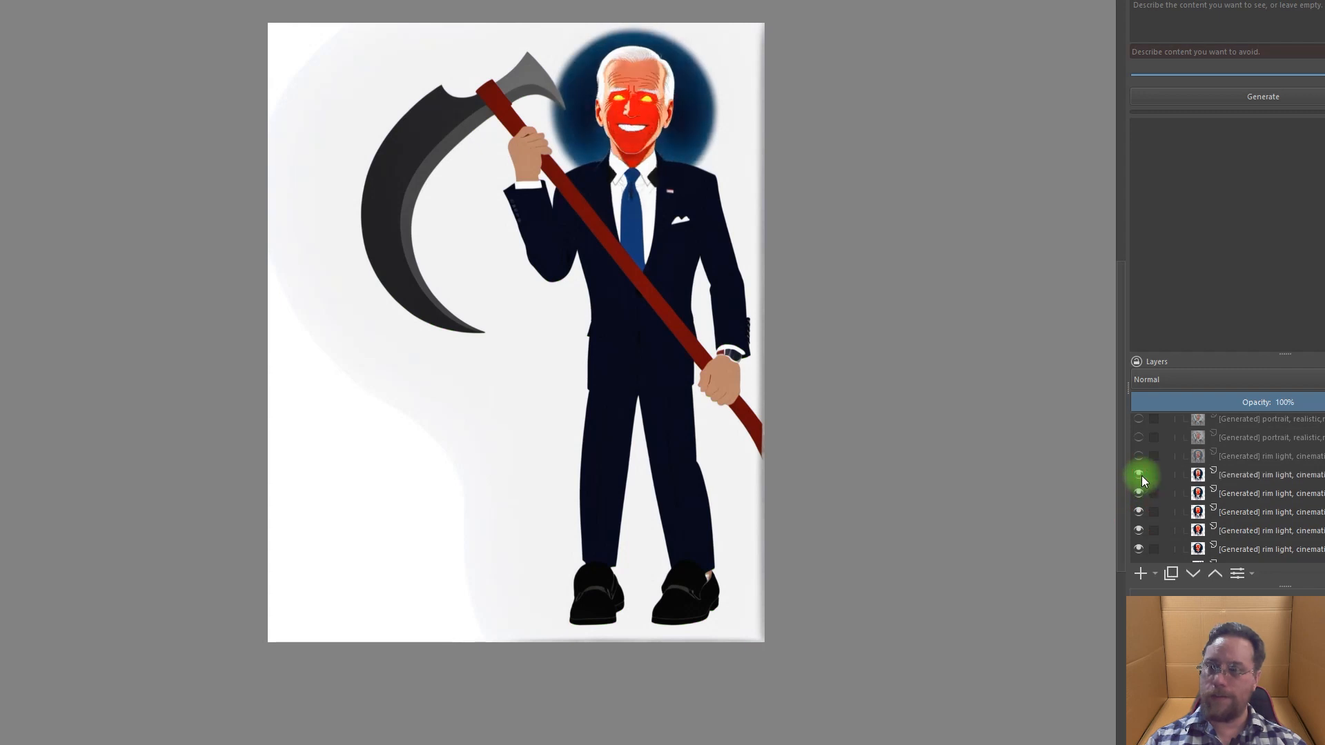
click(1138, 456)
Show the five lowest generated "portrait, realistic" head layers in upward order
click(1137, 437)
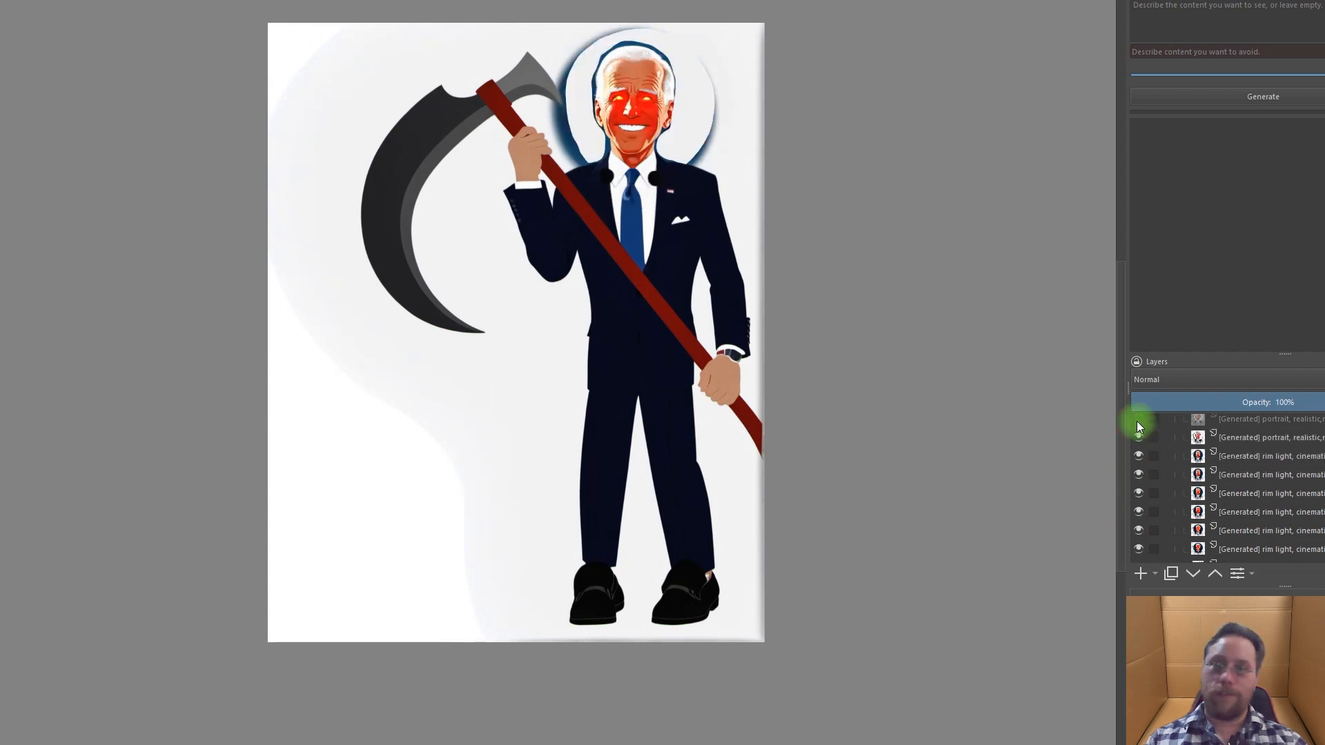
click(1137, 420)
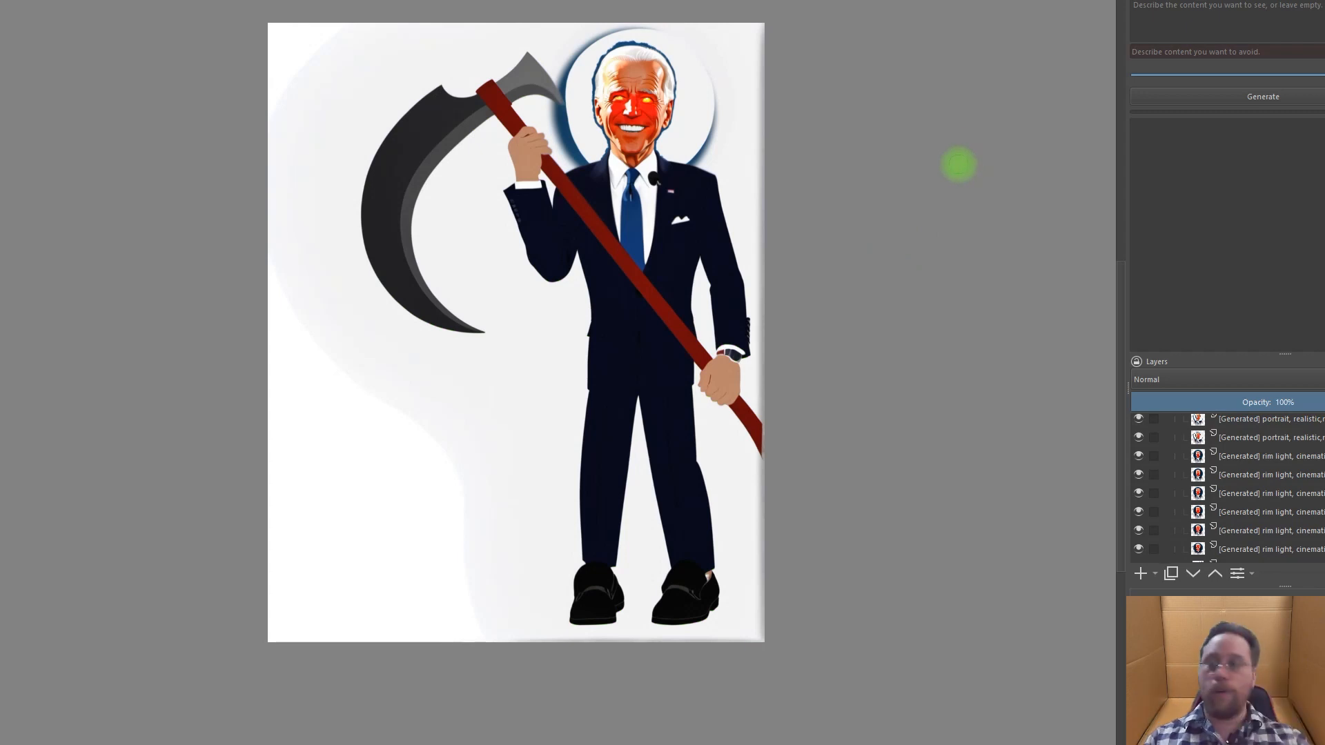
scroll(1213, 477, up, 1)
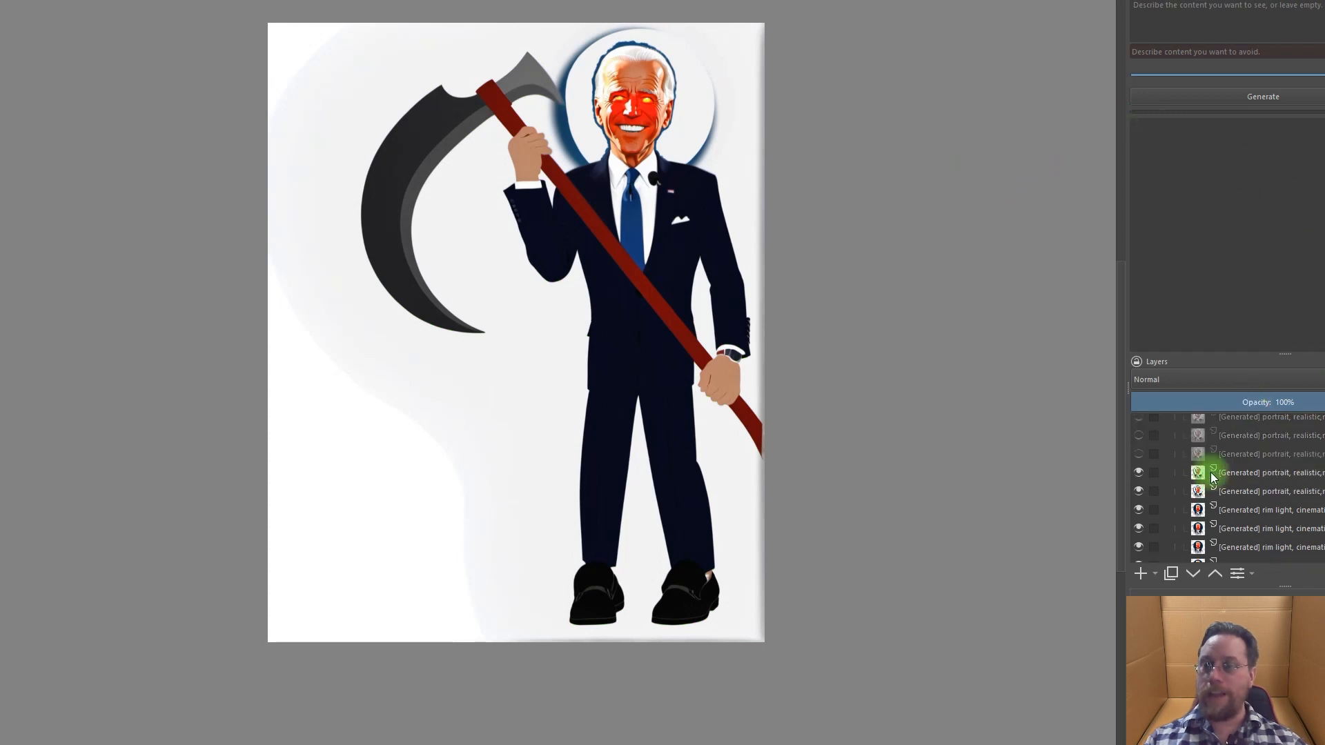
scroll(1165, 500, up, 3)
click(1138, 506)
click(1138, 490)
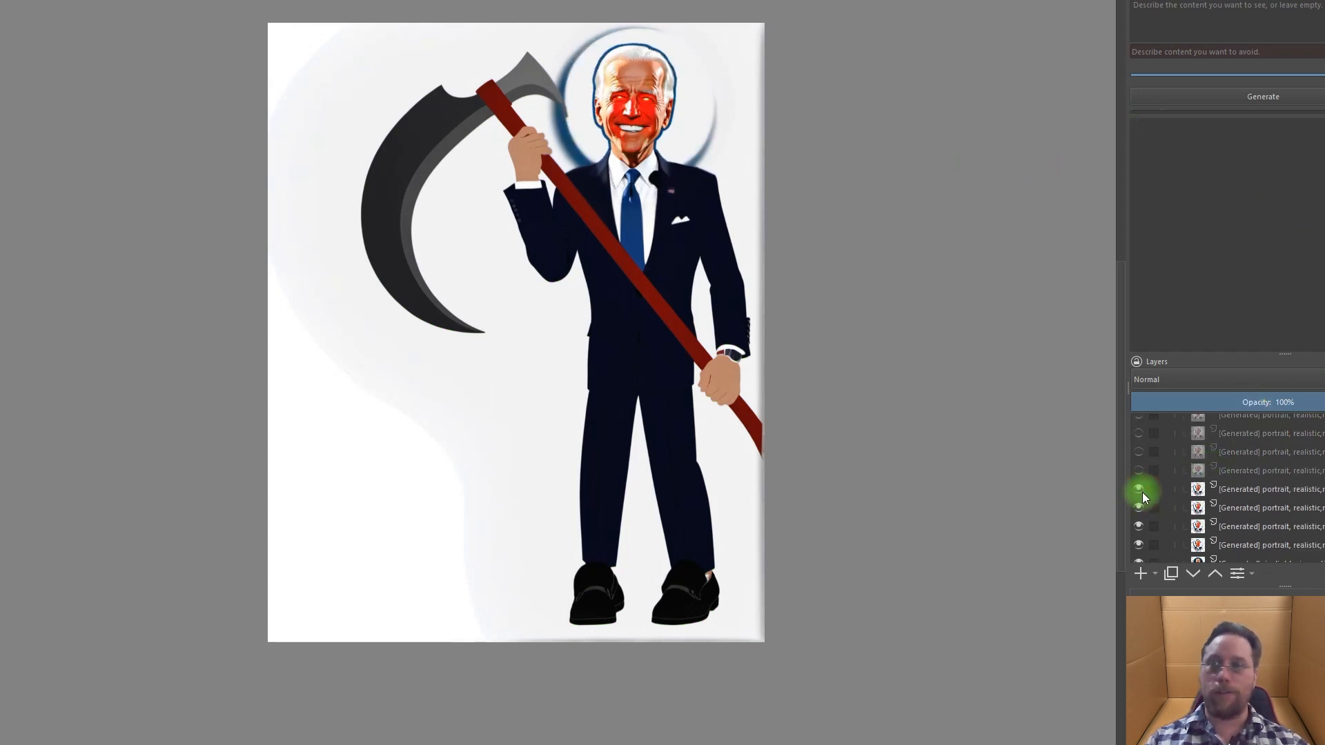
click(1139, 471)
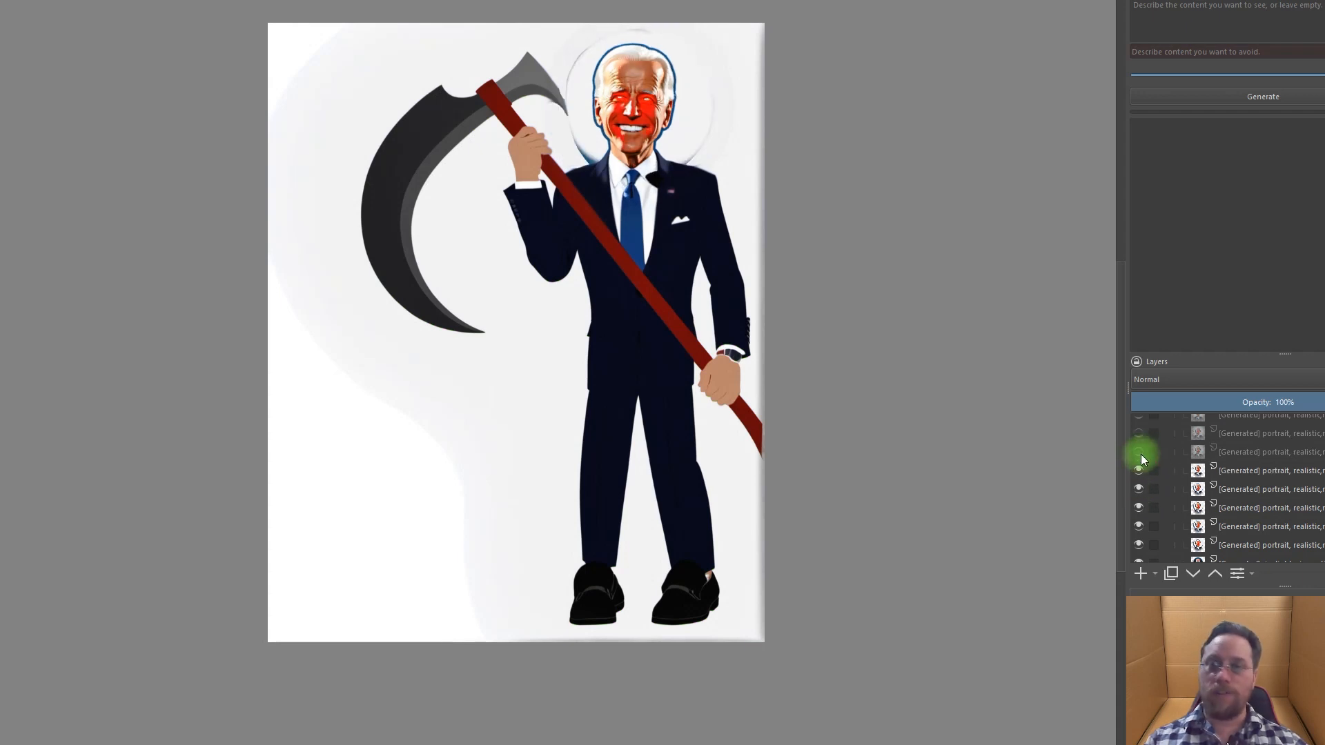
Show the remaining seven generated portrait head layers in upward order, up to the top of Group 12
mouse_move(1153, 455)
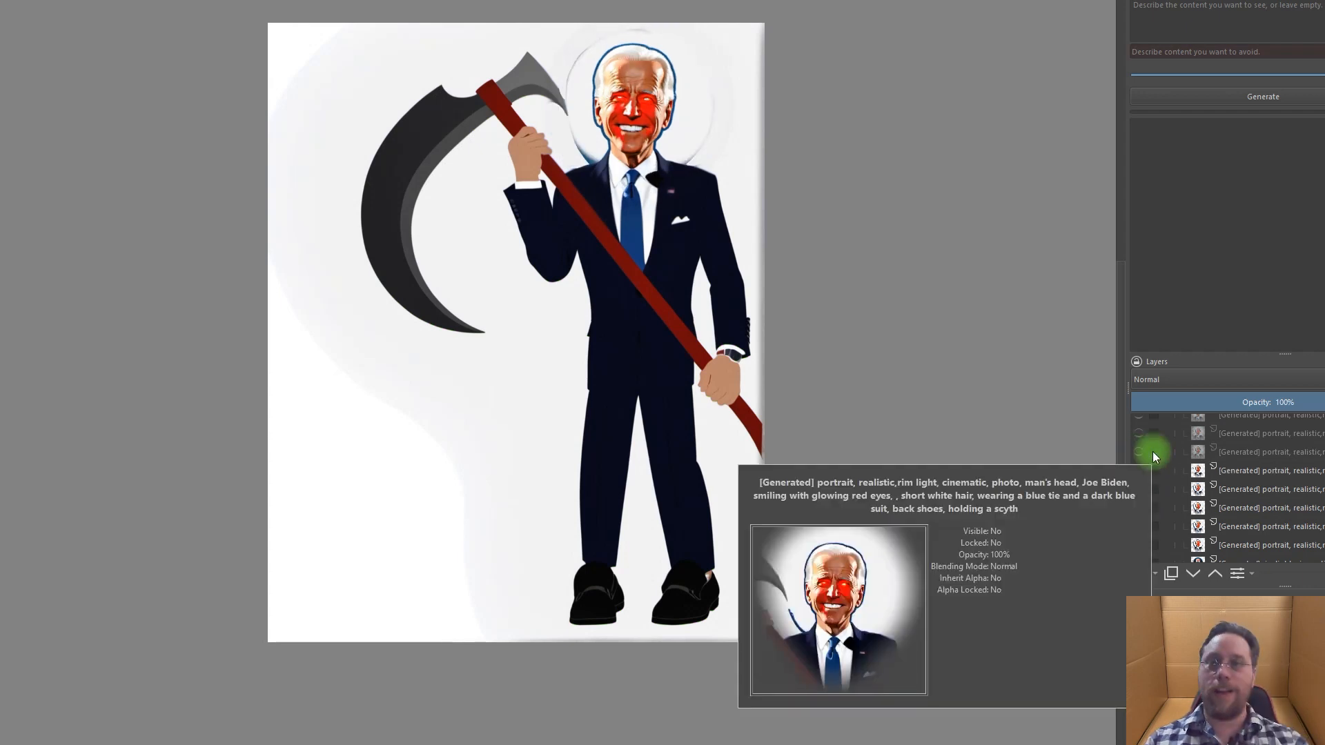
click(1139, 450)
click(1140, 435)
scroll(1149, 484, up, 2)
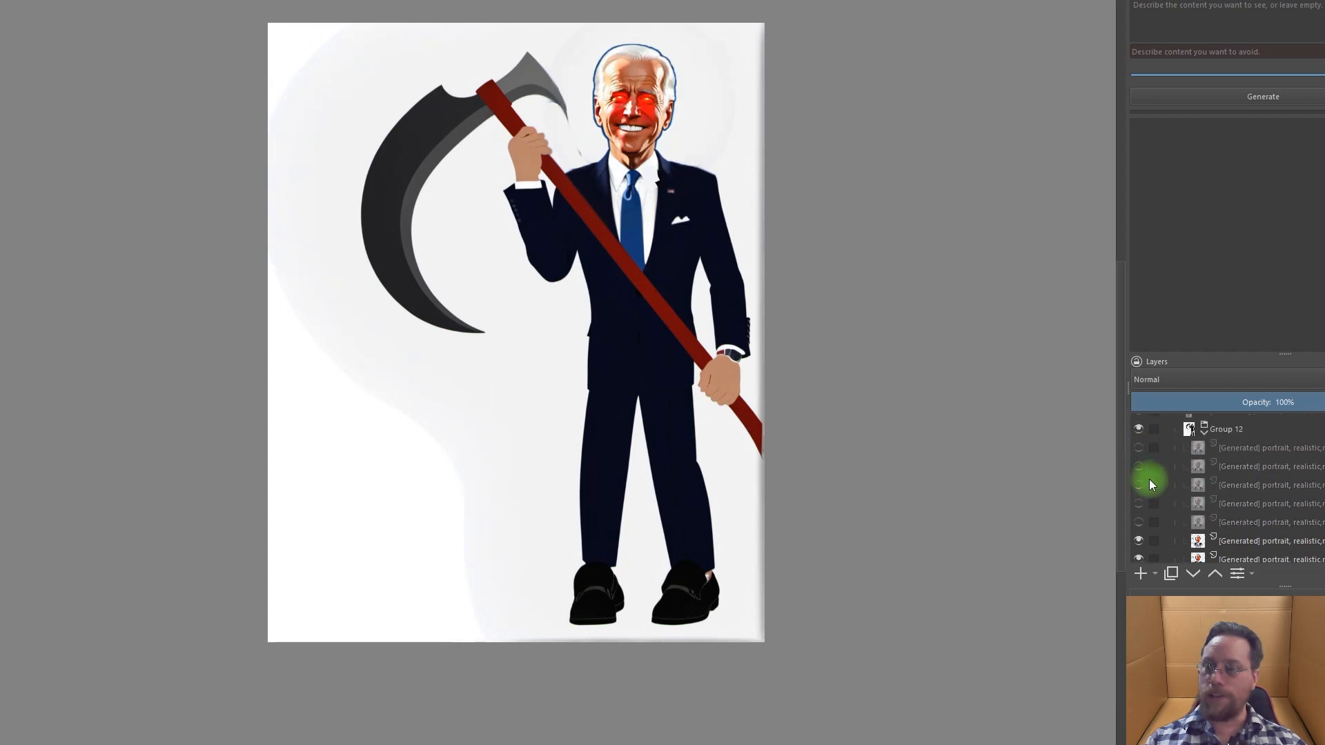
click(1137, 520)
click(1138, 496)
click(1138, 481)
click(1139, 468)
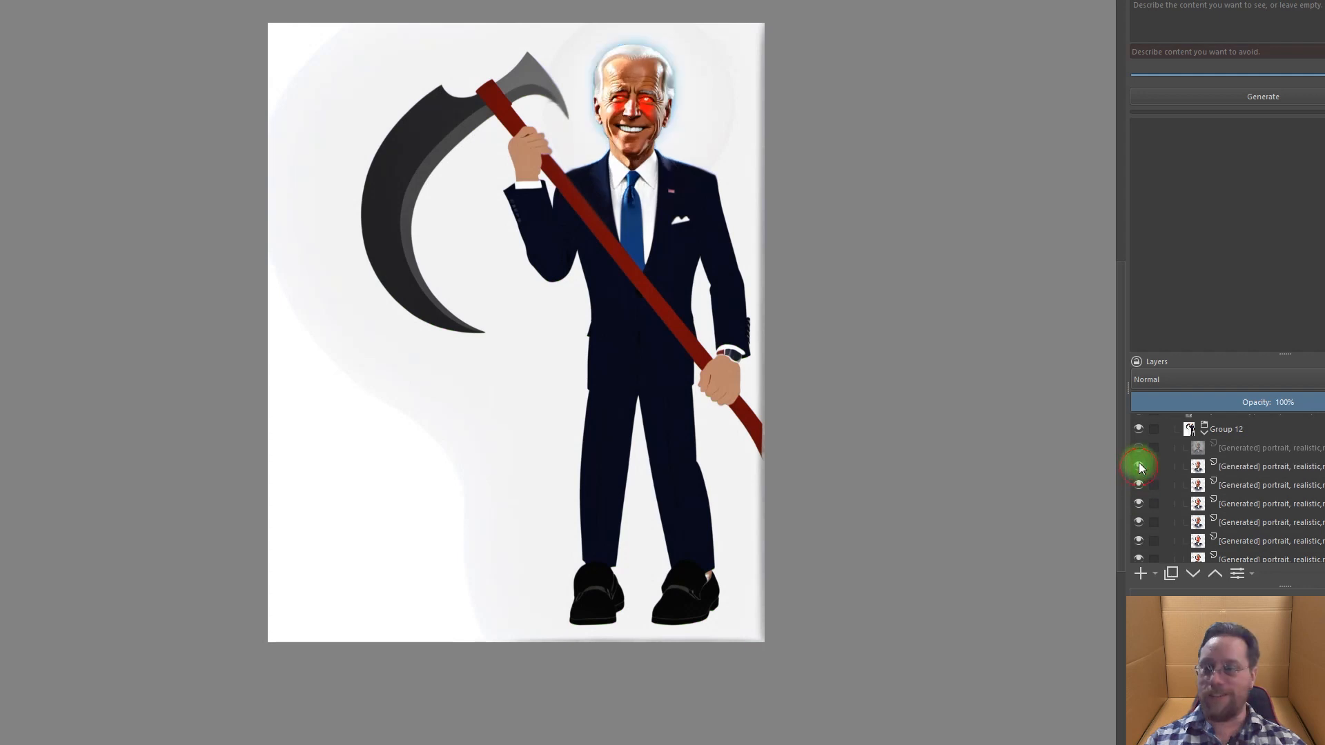
click(1138, 448)
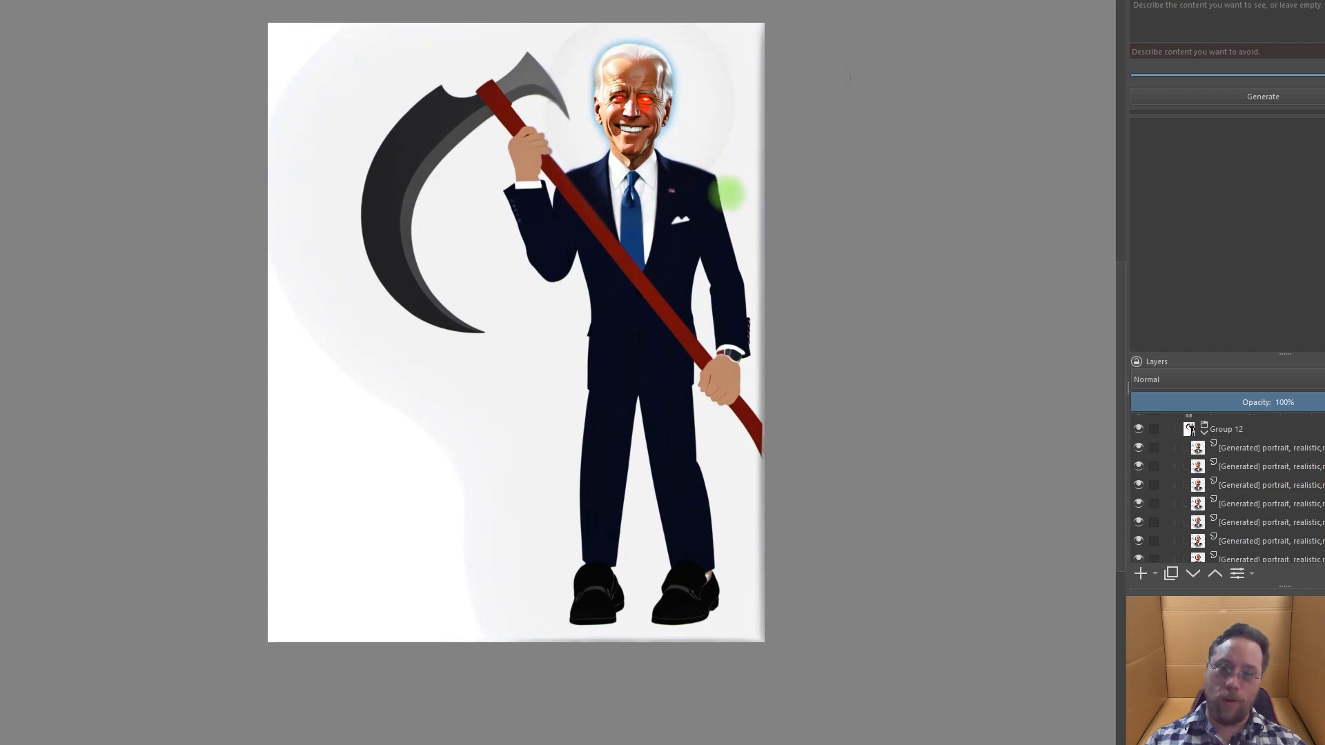
Show the generated portrait layer directly above Group 12, followed by the next six generated "perfect hands" layers in upward order
scroll(1200, 501, up, 3)
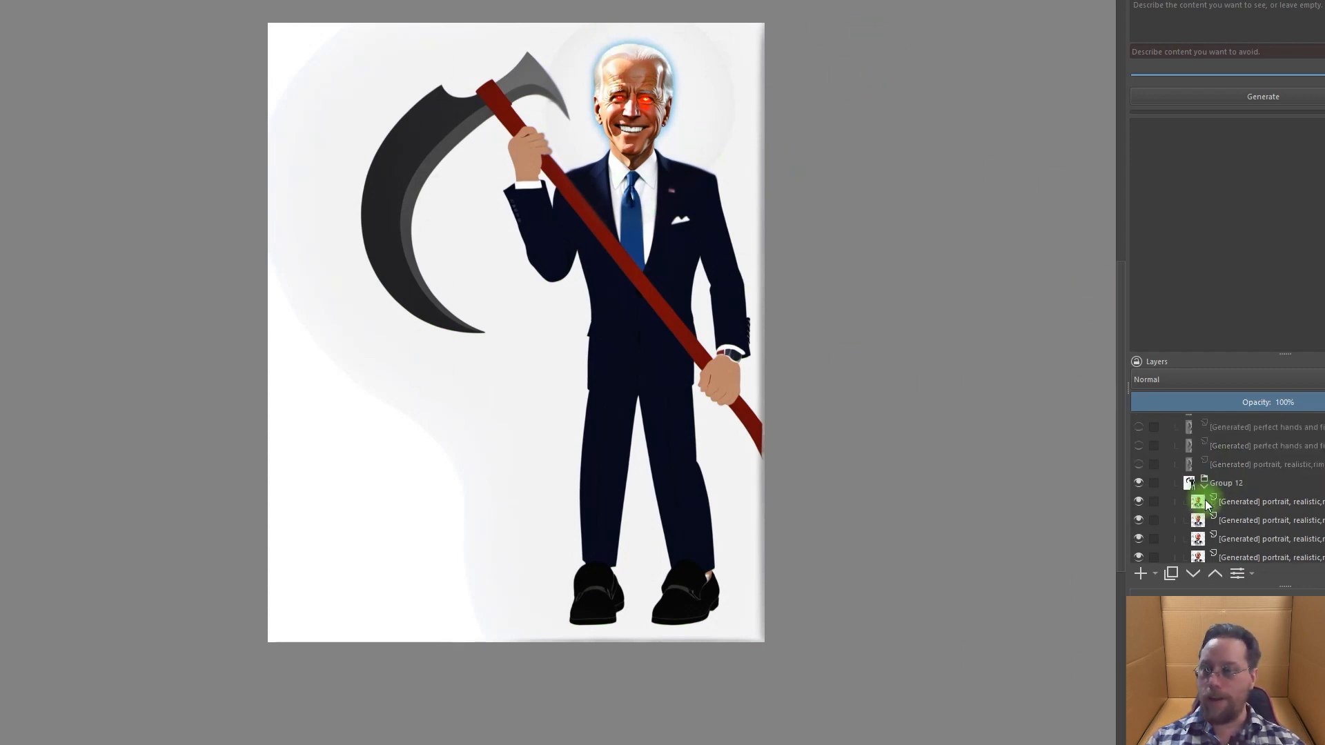
click(1138, 518)
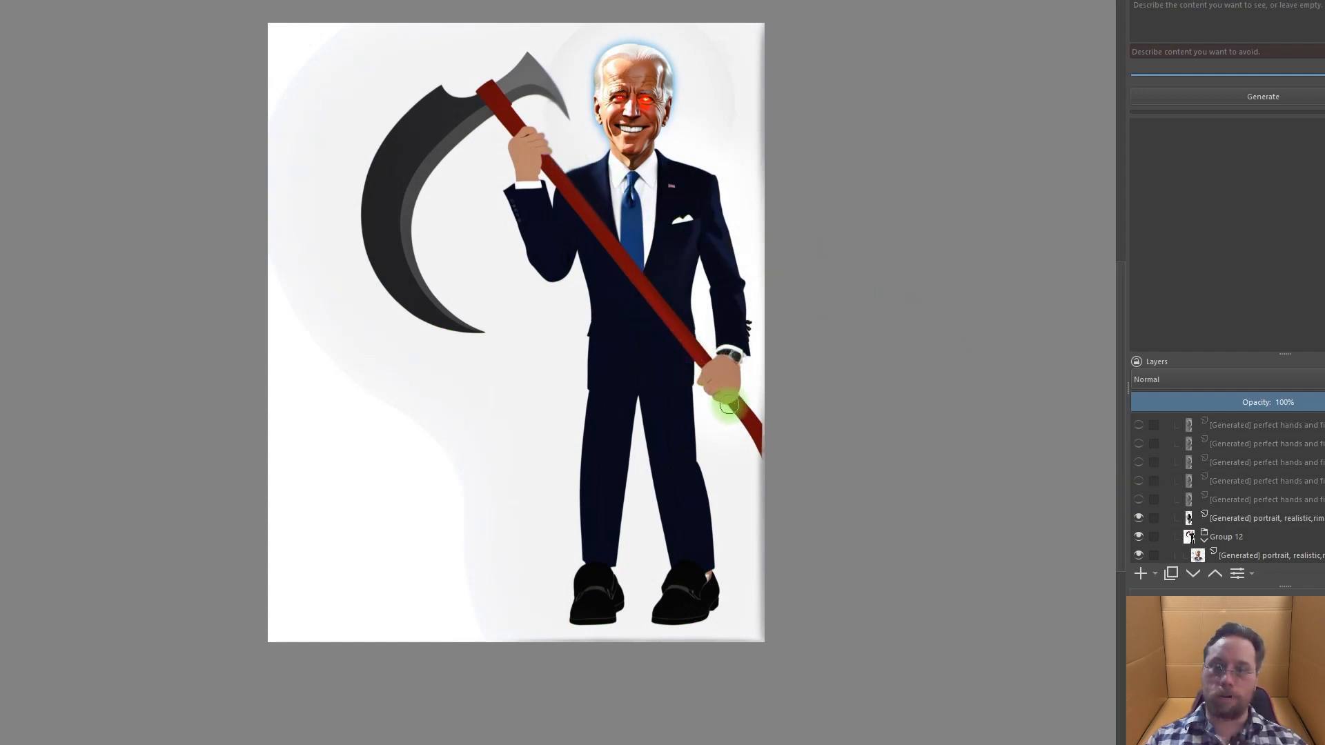
click(1139, 500)
click(1139, 481)
click(1138, 463)
click(1139, 444)
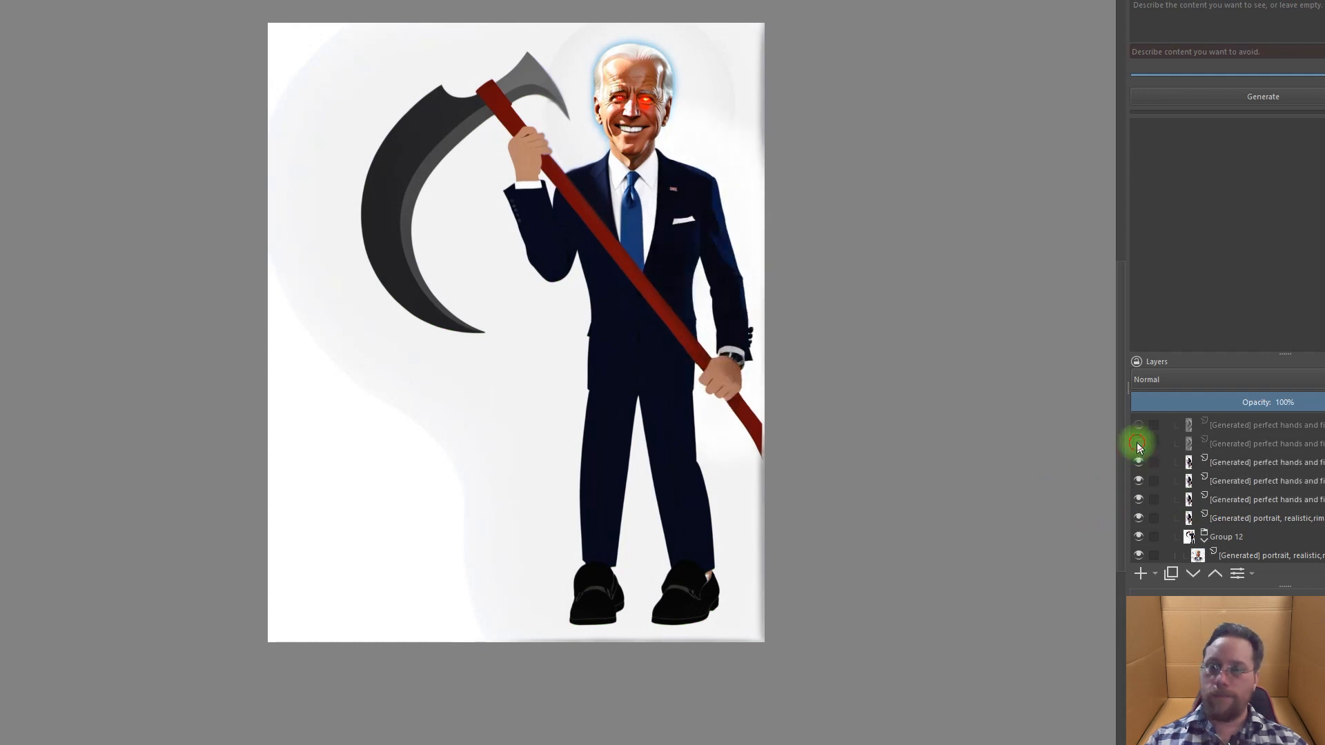
click(1137, 426)
scroll(1169, 476, up, 1)
scroll(1169, 476, up, 1)
click(1139, 517)
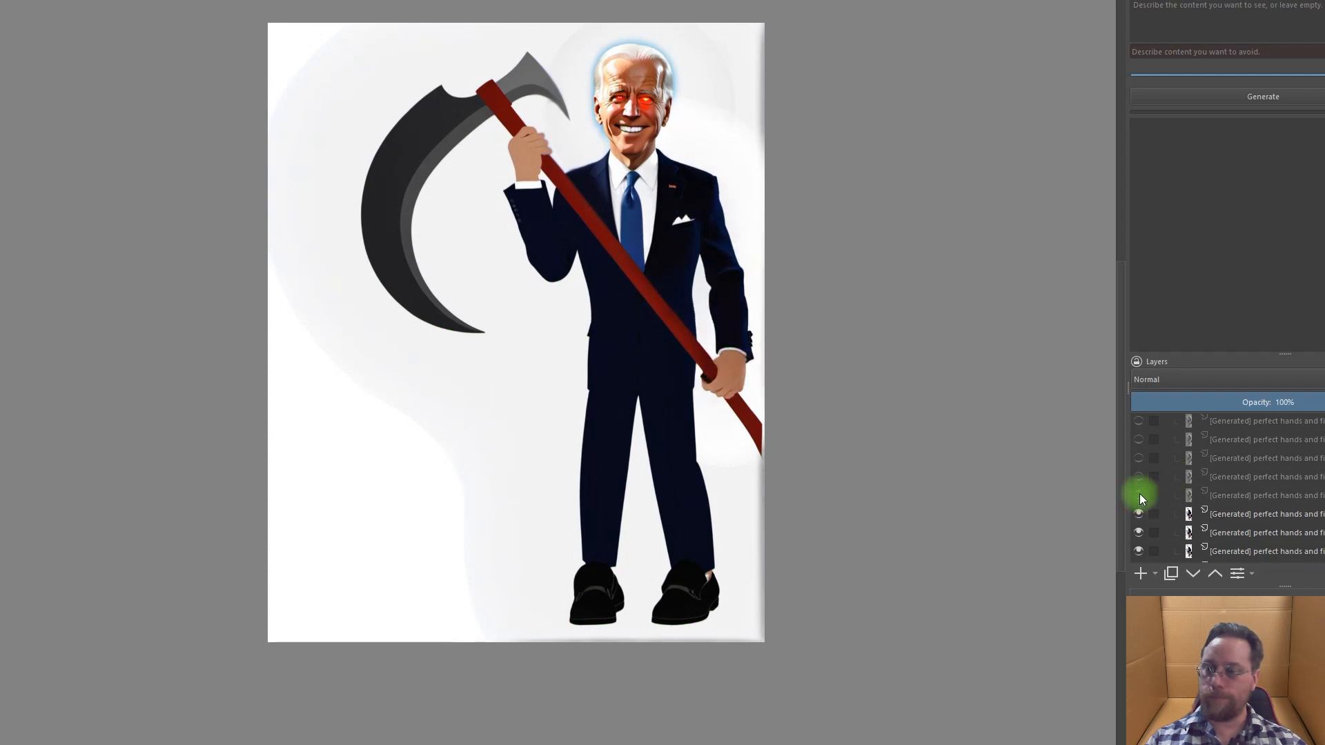
Show the next generated "perfect hands" layers in upward order, through the first two layers refining the lower hand
click(1138, 494)
click(1139, 476)
click(1138, 458)
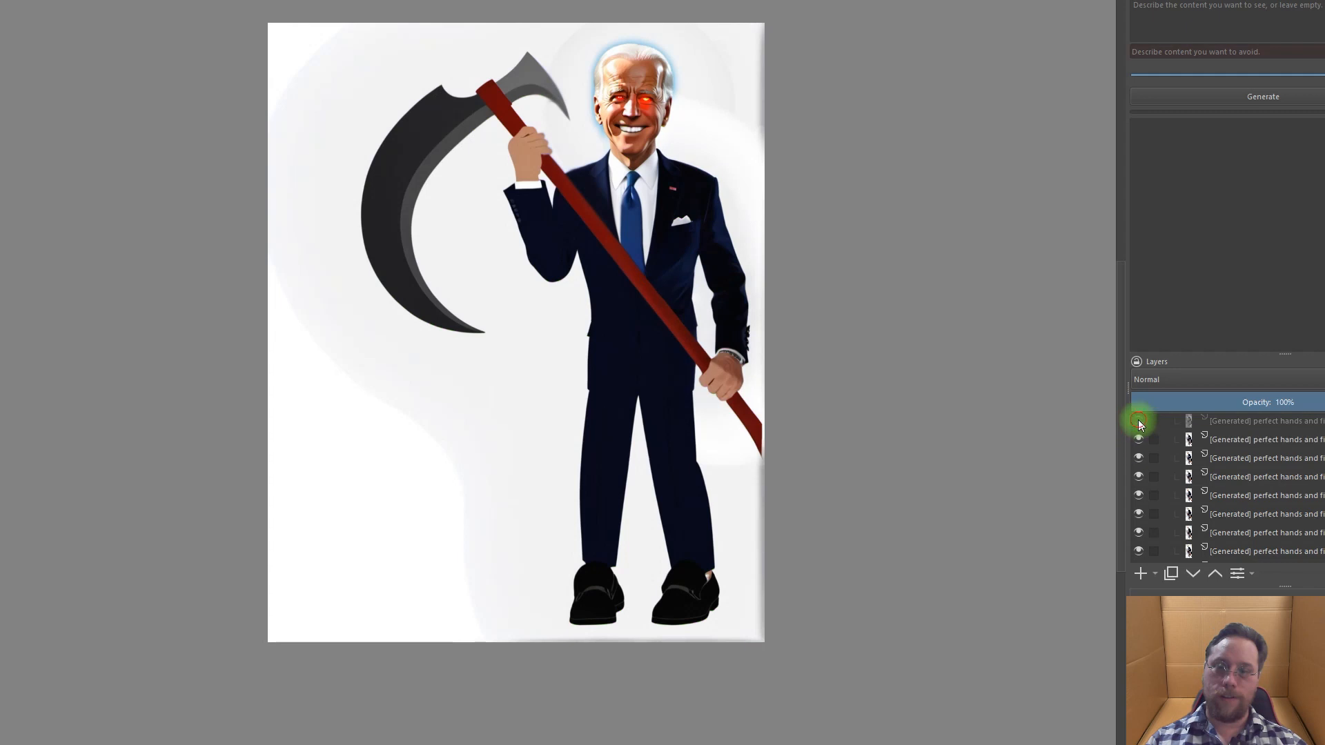
scroll(1157, 495, up, 1)
scroll(1157, 495, up, 1)
click(1140, 545)
click(1138, 526)
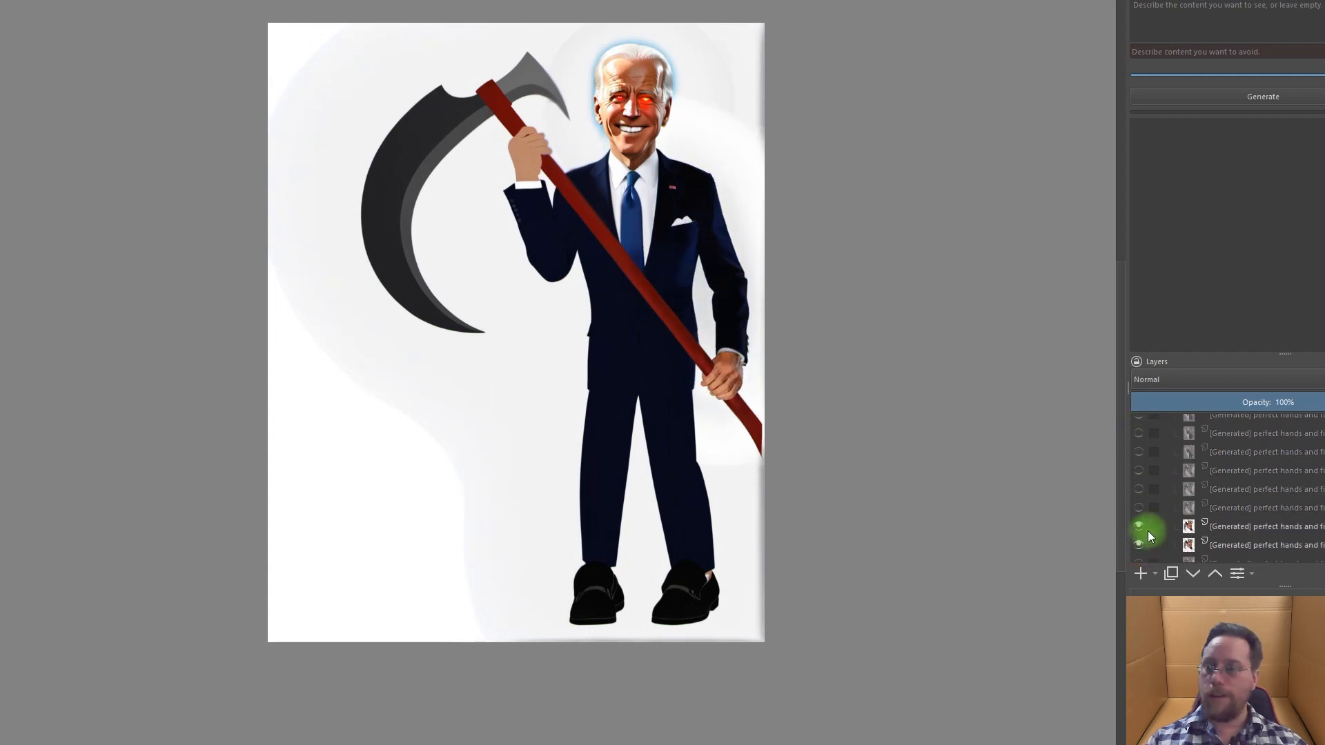
Show the remaining generated lower-hand layers and the first three generated layers refining the raised hand and arm
click(1139, 508)
click(1139, 490)
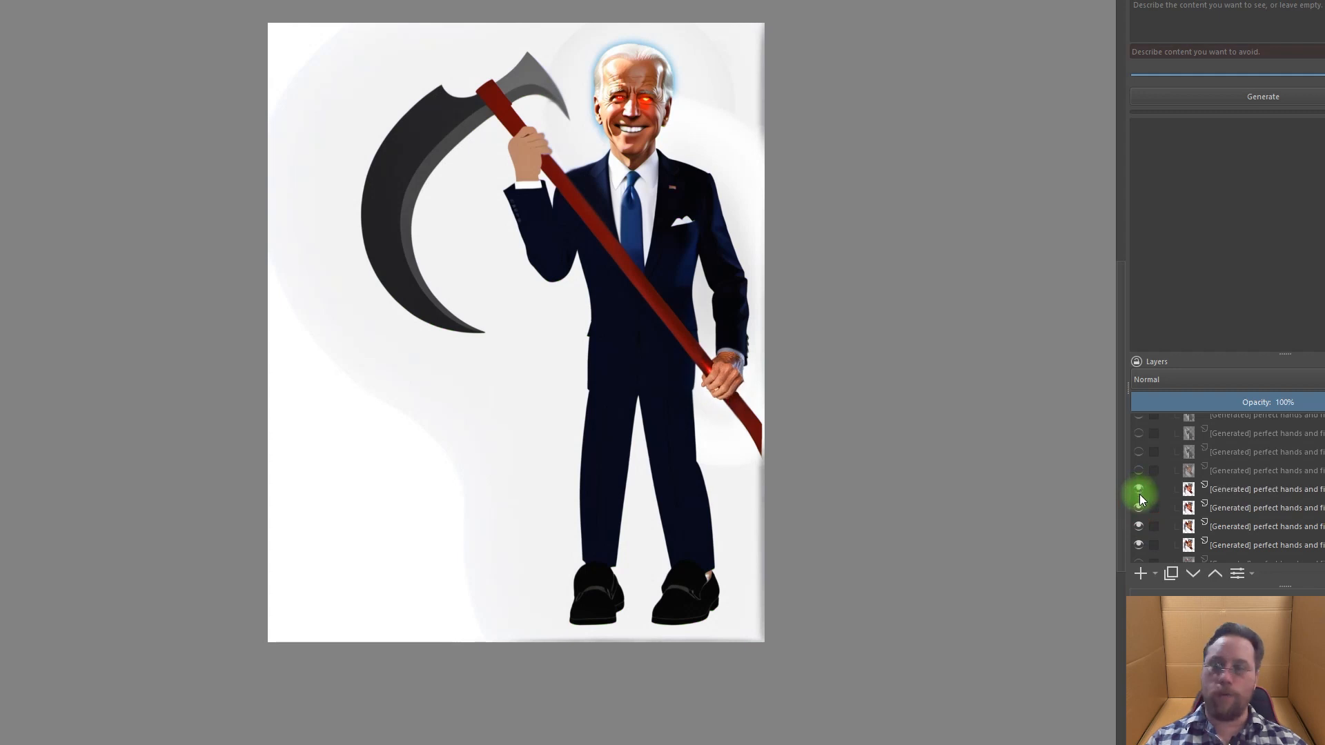
click(1139, 470)
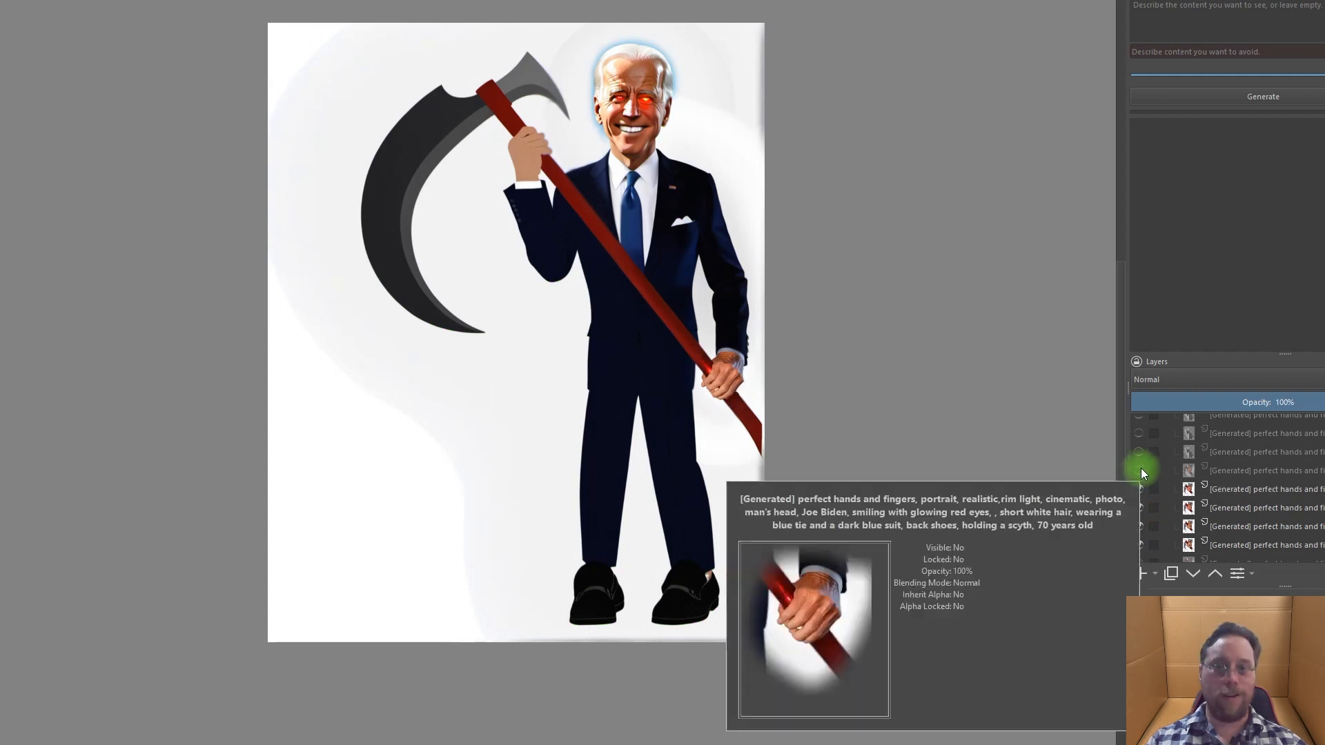
click(1140, 452)
scroll(1185, 483, up, 1)
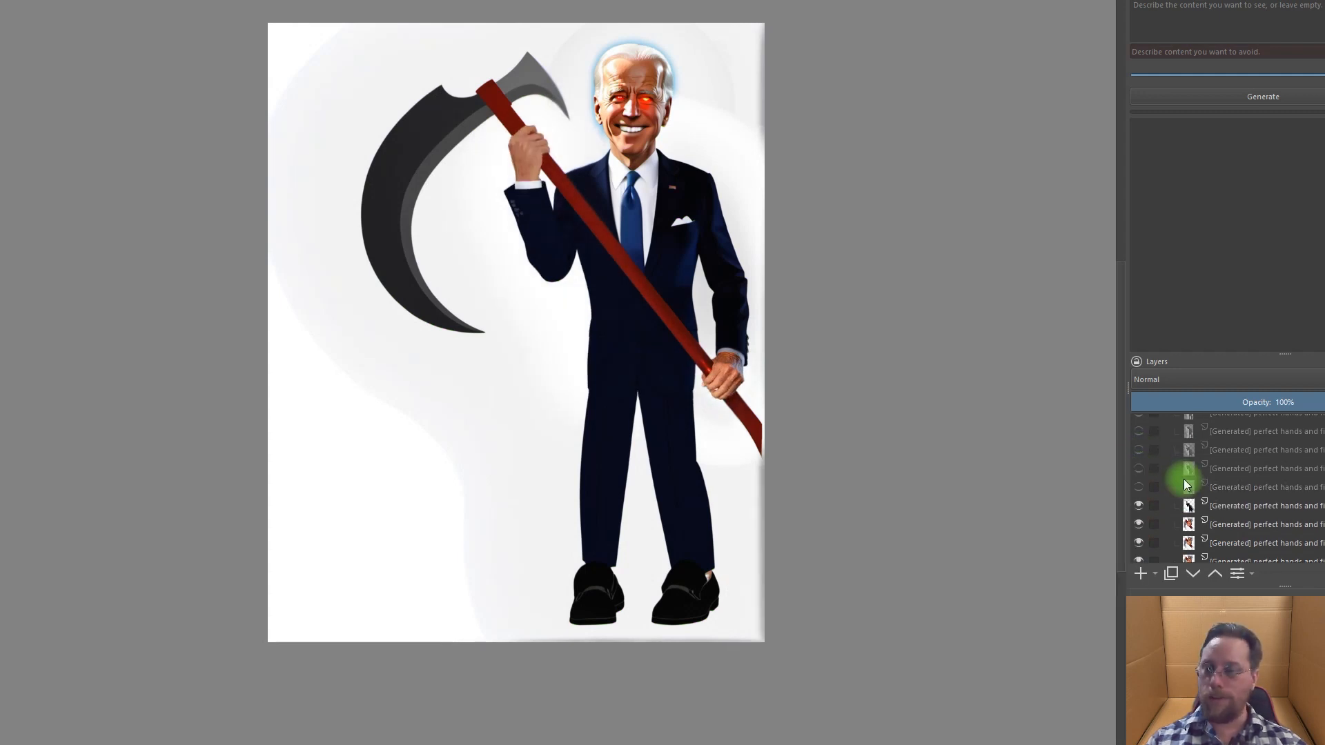
click(1139, 488)
click(1139, 471)
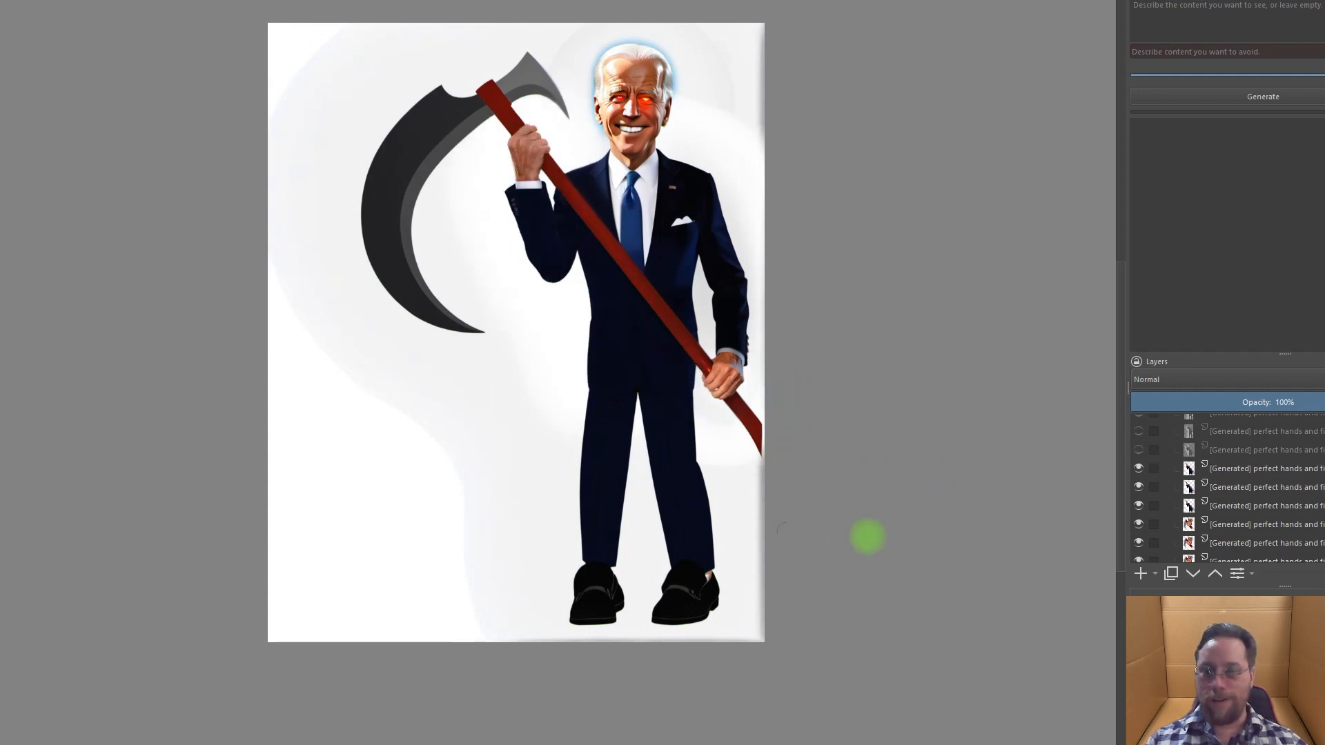
Examine the refined lower hand, raised hand and upper body up close on the canvas
scroll(731, 414, up, 4)
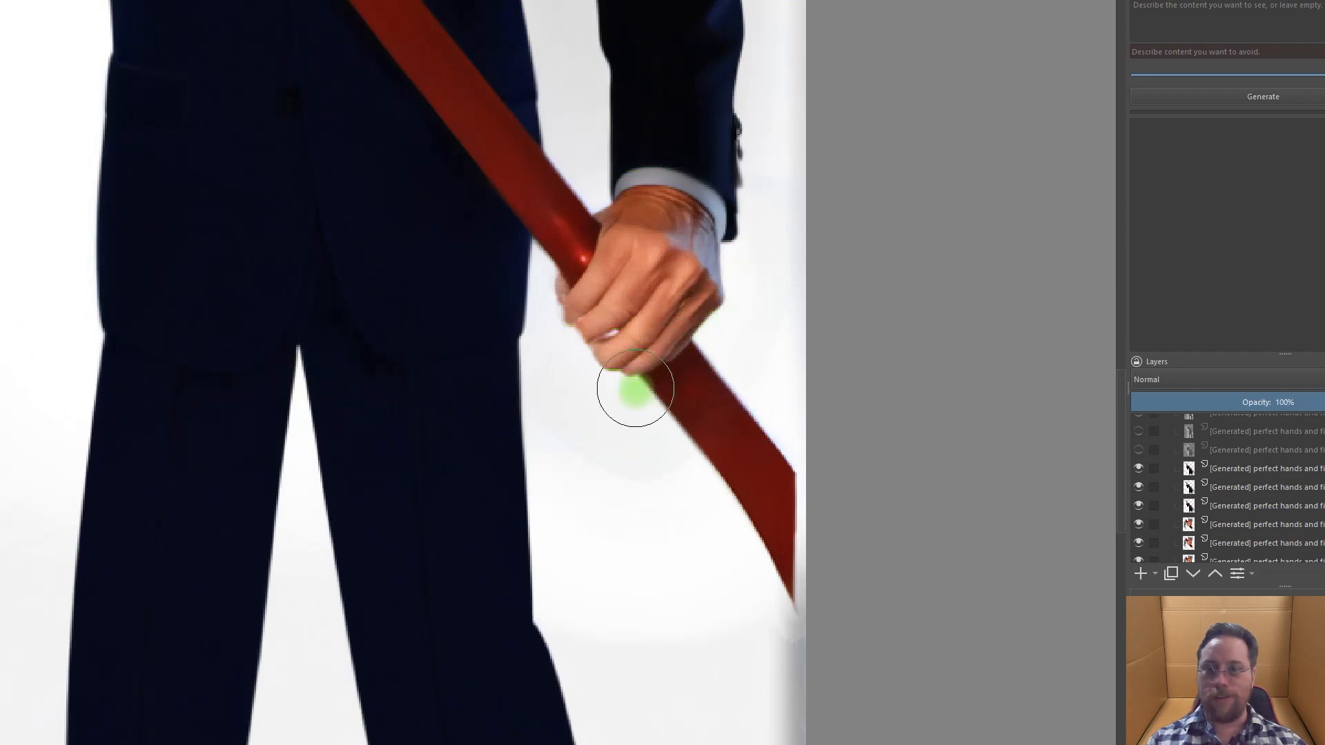
scroll(635, 403, down, 3)
scroll(636, 403, down, 1)
drag(709, 284, 733, 383)
scroll(458, 272, up, 2)
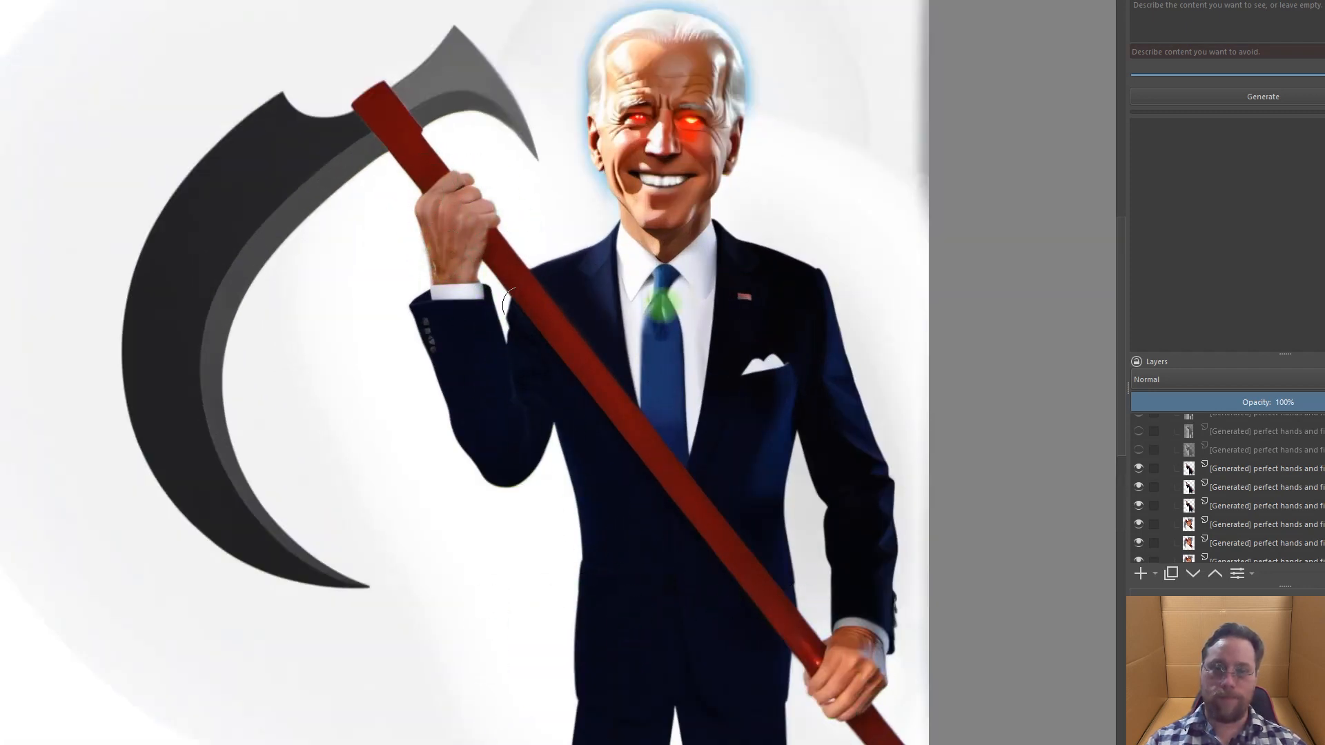
drag(783, 414, 635, 385)
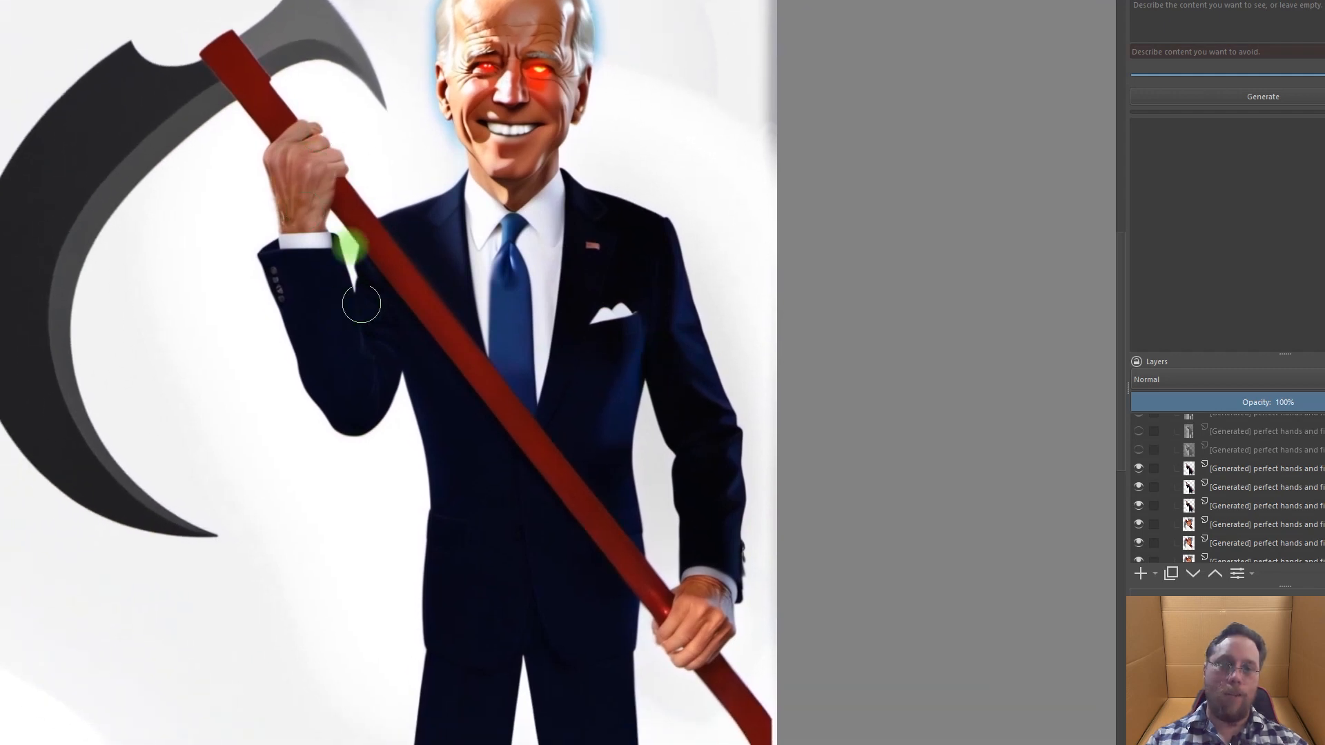
scroll(502, 512, down, 3)
scroll(497, 406, up, 1)
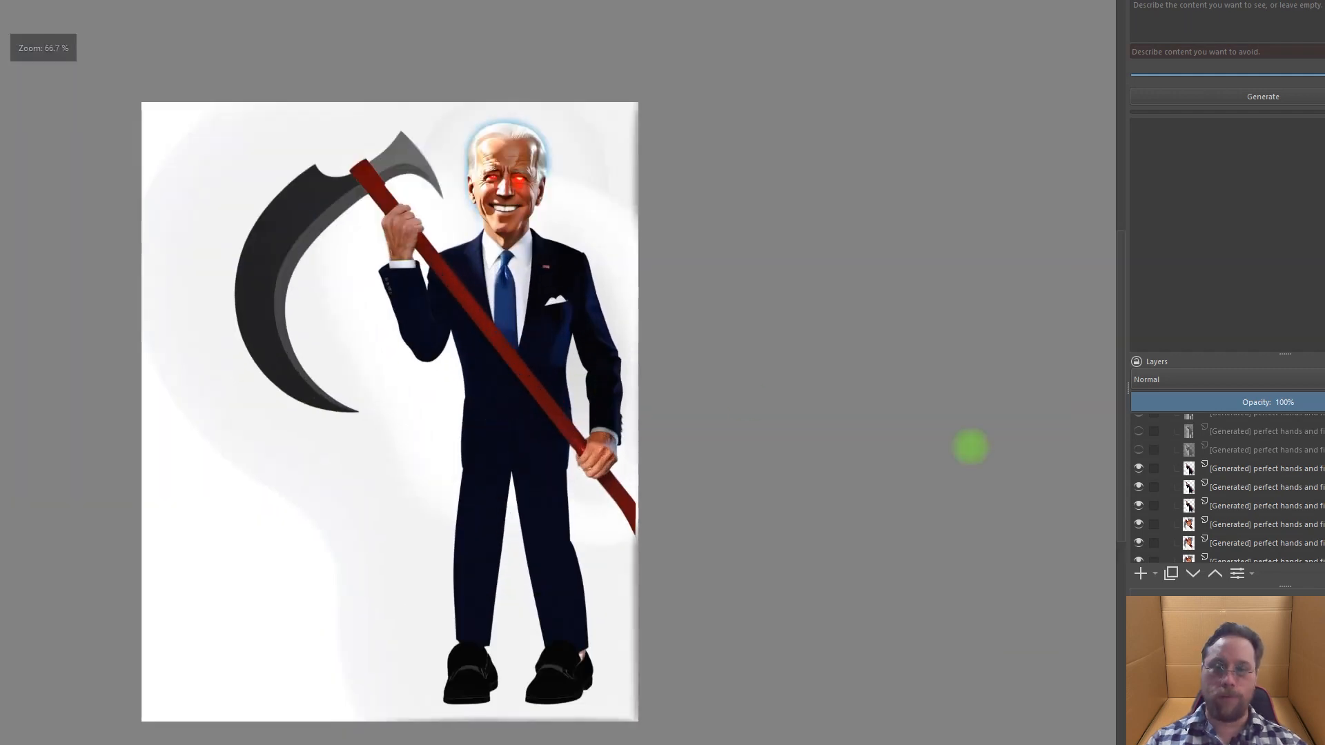
Show the next generated suit, legs and shoes layers up to the one below Paint Layer 13, comparing one on and off
drag(1144, 472, 1139, 422)
scroll(1206, 477, up, 3)
drag(1135, 560, 1139, 519)
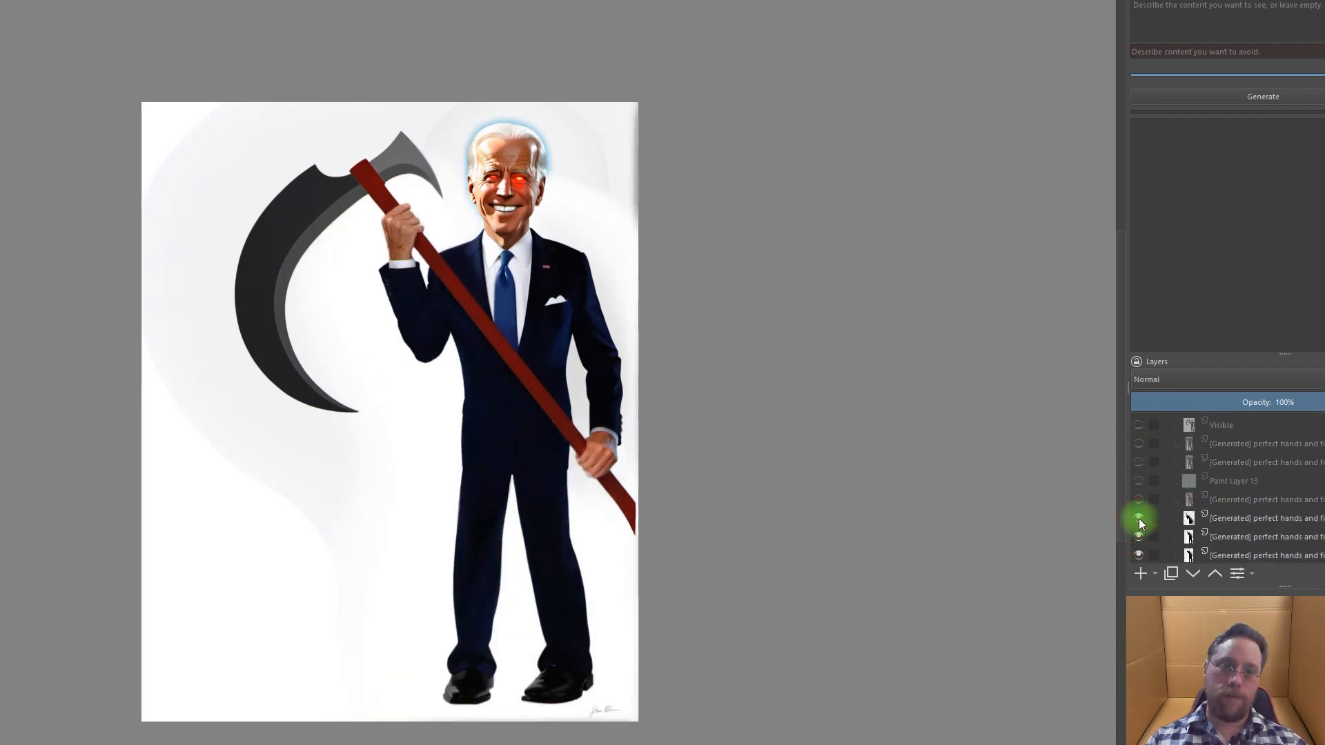
click(1139, 527)
click(1138, 526)
click(1138, 503)
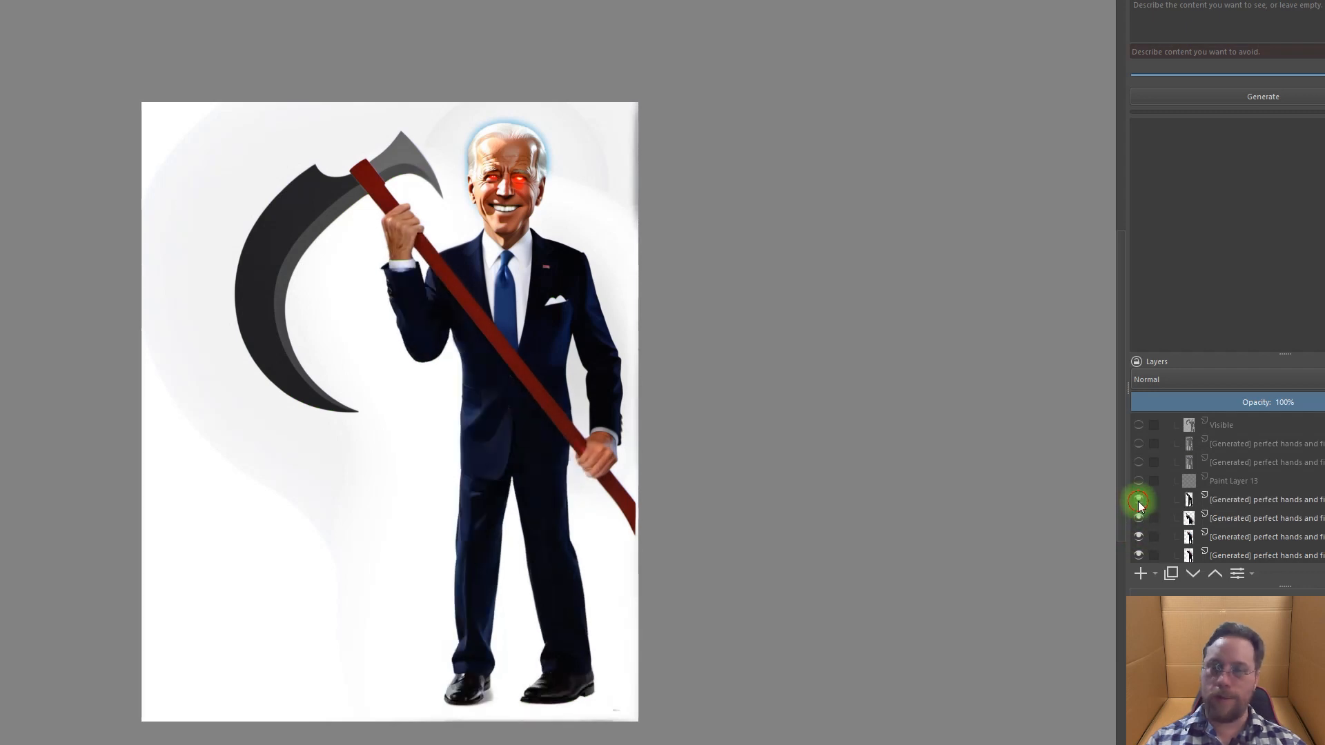
Show Paint Layer 13, the two generated "perfect hands" layers above it and the Visible layer
click(1139, 482)
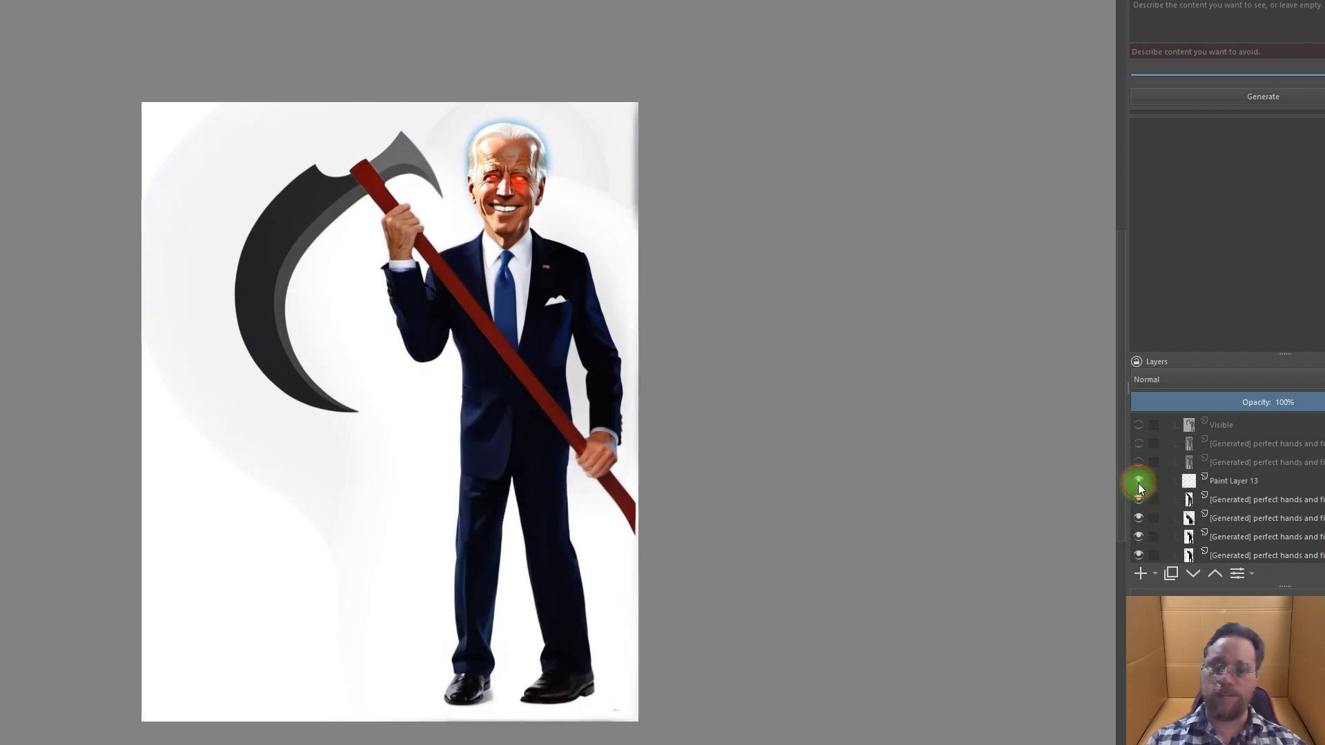
click(1139, 463)
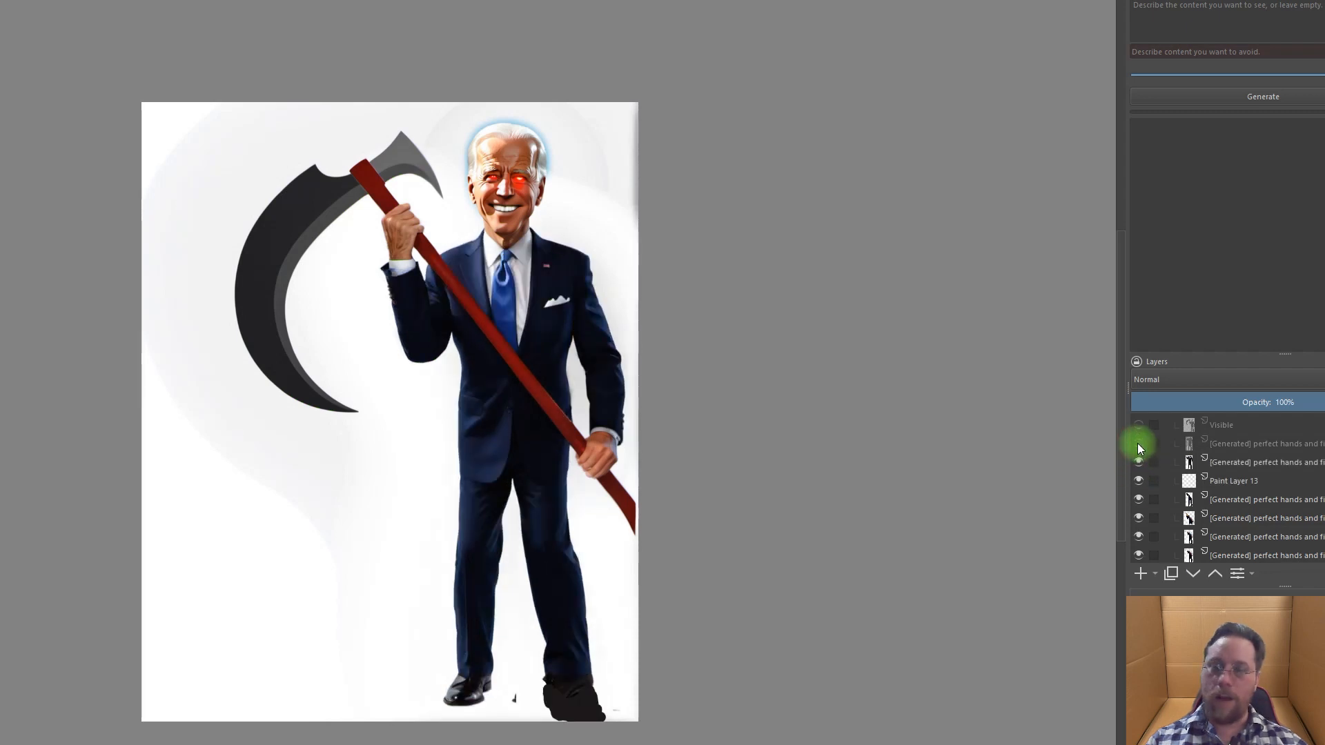
click(1139, 444)
click(1139, 425)
drag(837, 553, 835, 463)
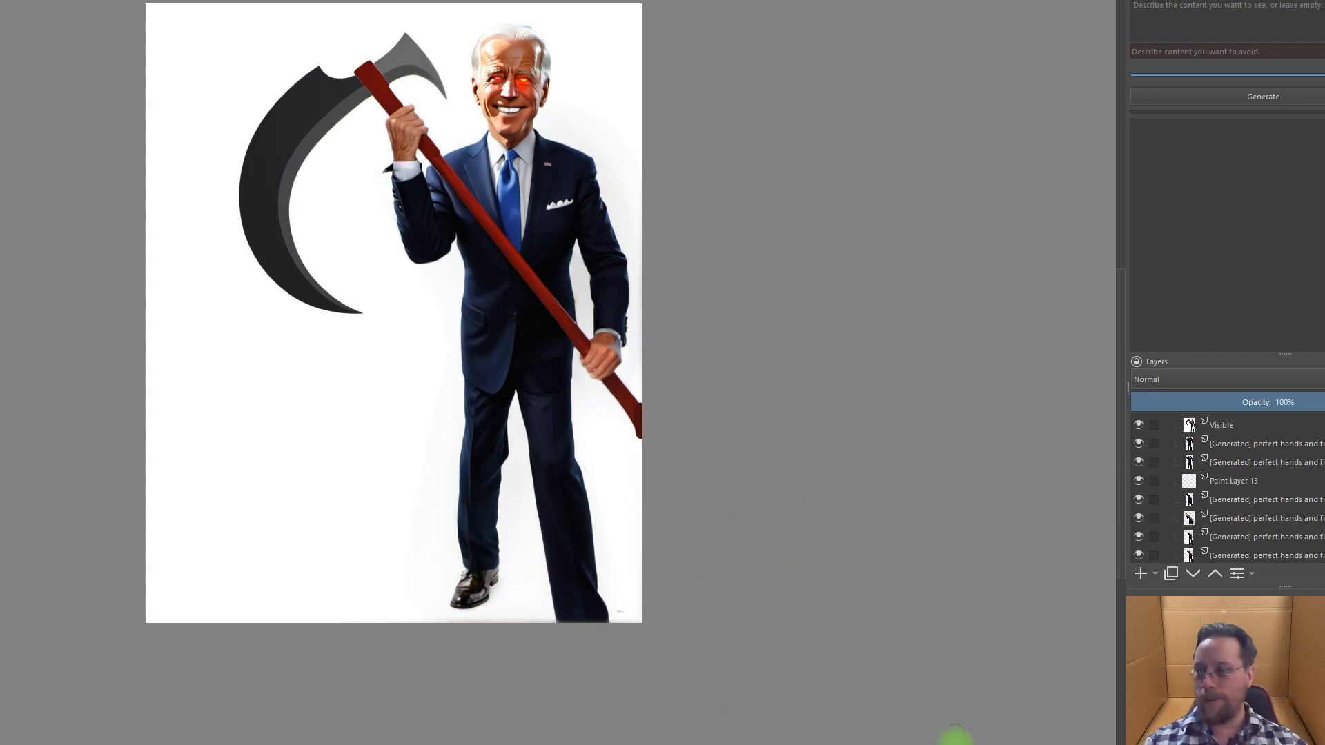
Show the generated scythe layer directly above the Visible layer, switching it off and on to compare the result
scroll(1245, 507, up, 1)
scroll(1244, 504, up, 1)
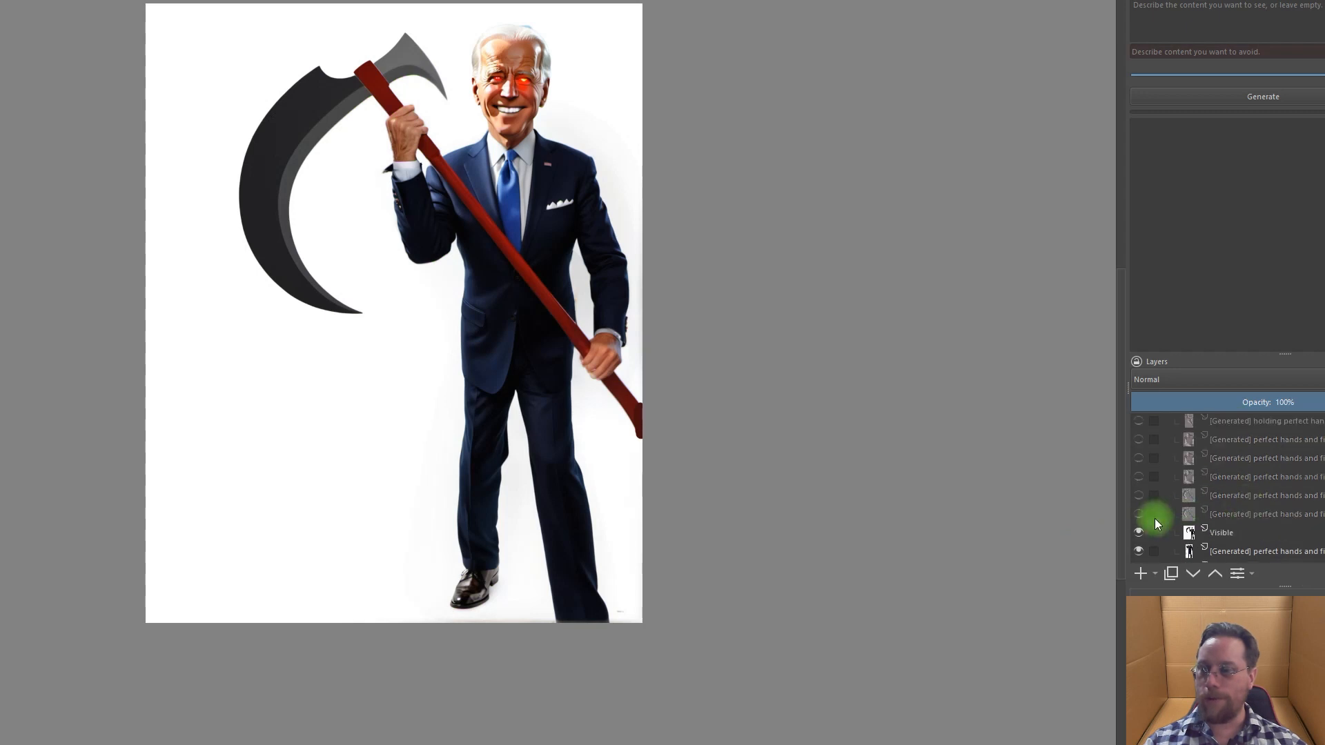
click(1134, 515)
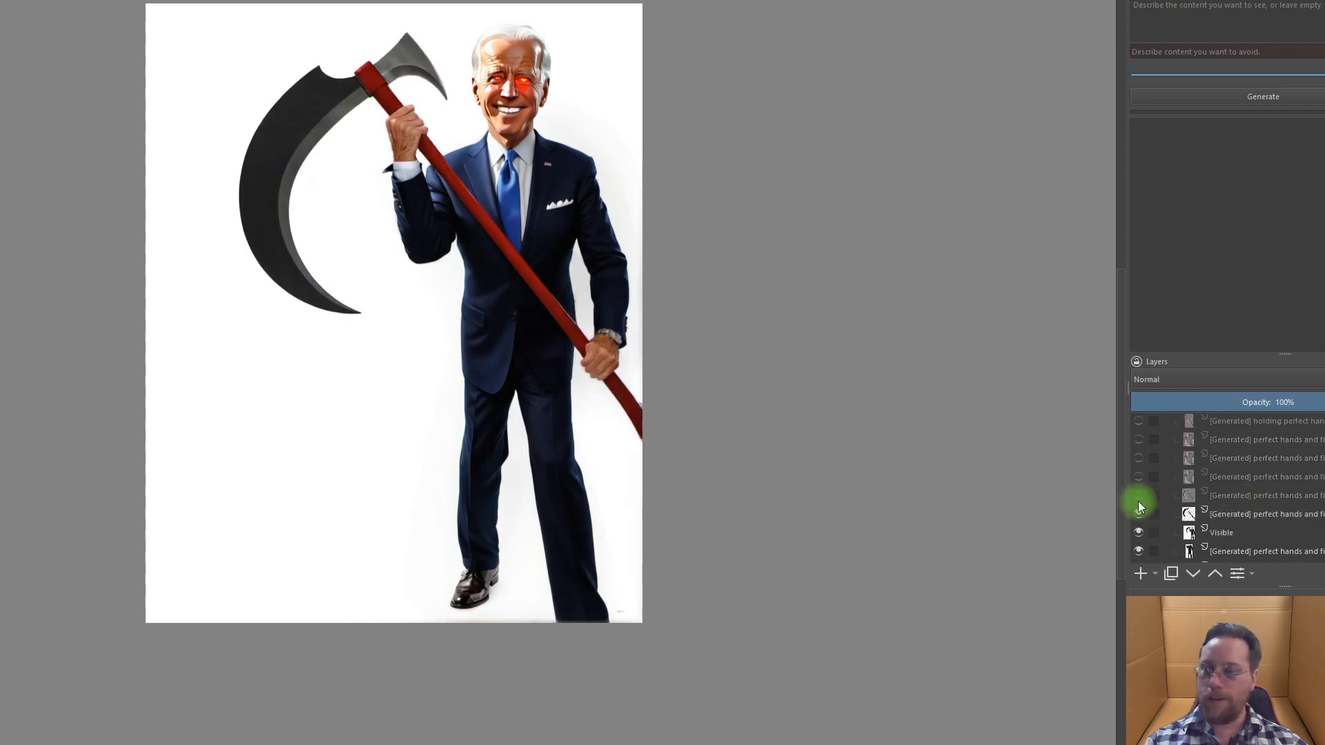
click(1137, 508)
click(1137, 508)
click(1137, 509)
click(1137, 510)
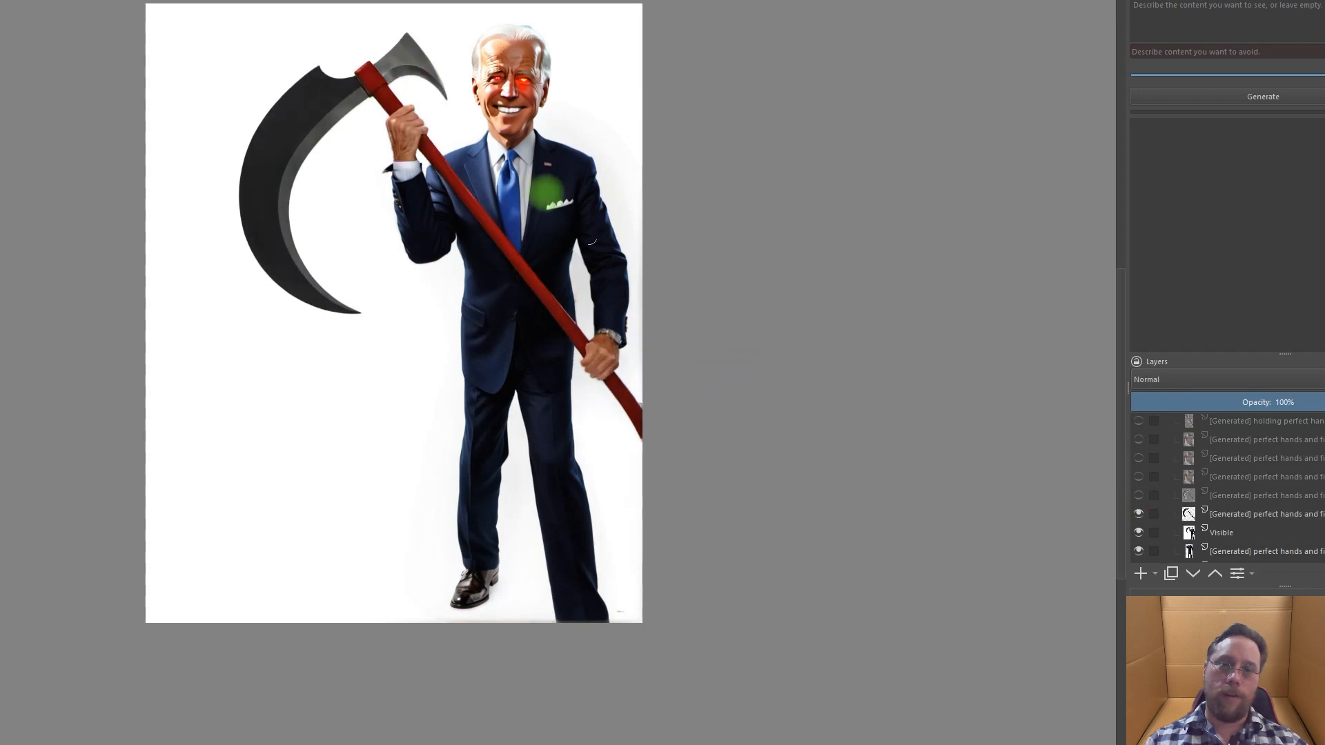
click(1139, 512)
click(1138, 513)
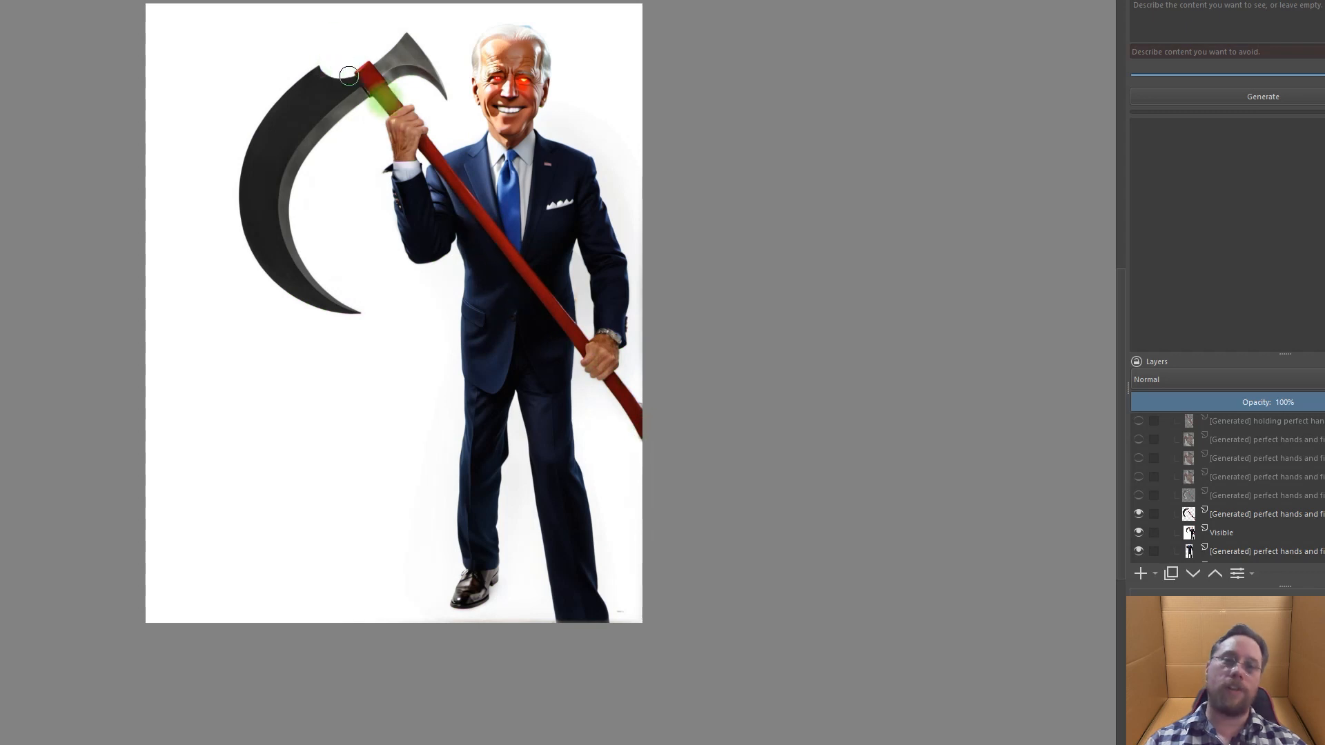
Show the second generated scythe layer and the next three generated "perfect hands" layers in upward order
click(1138, 495)
click(1138, 477)
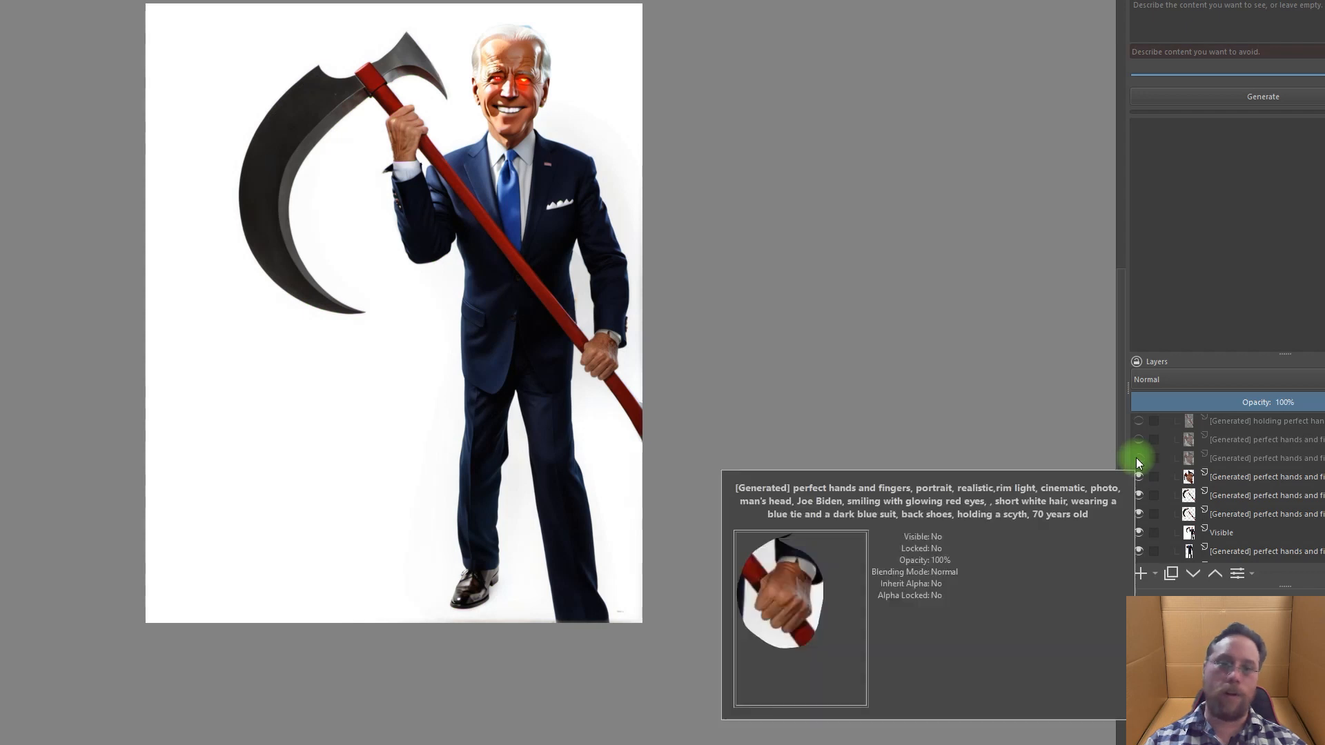
click(1137, 458)
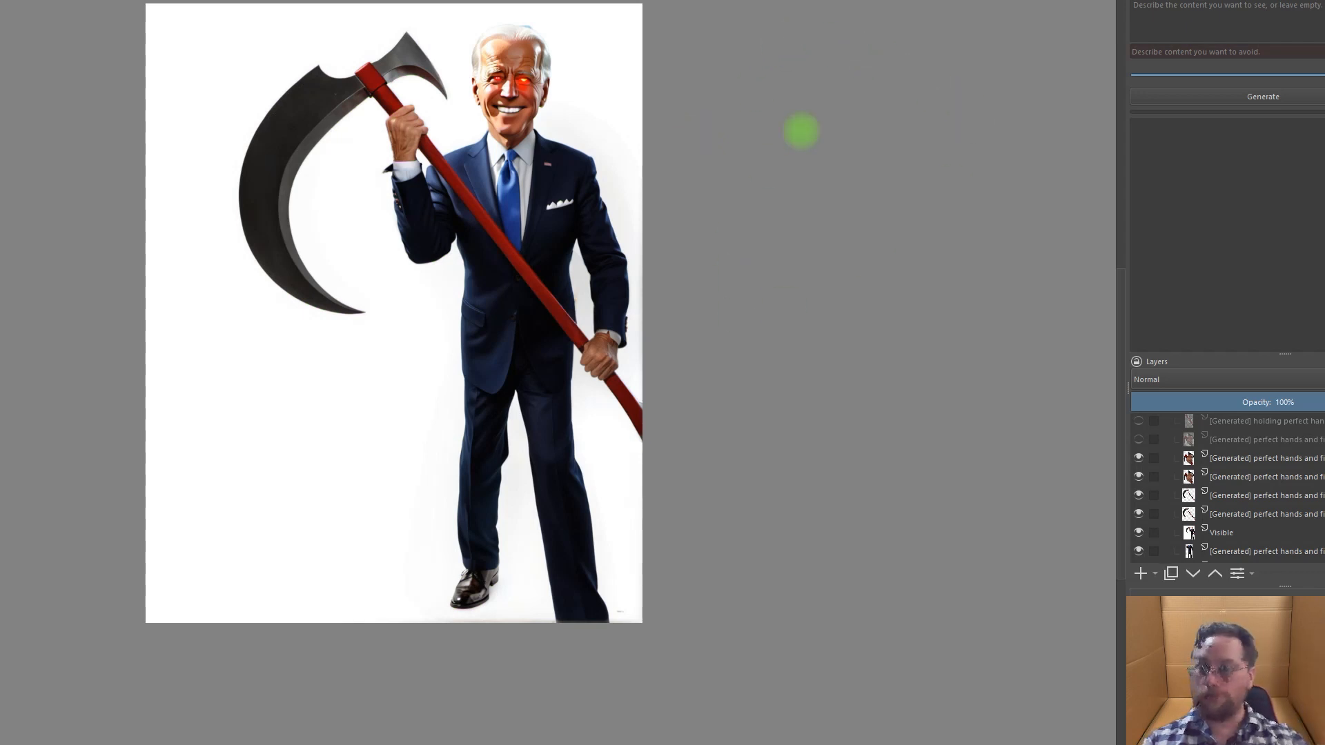
scroll(1249, 540, up, 1)
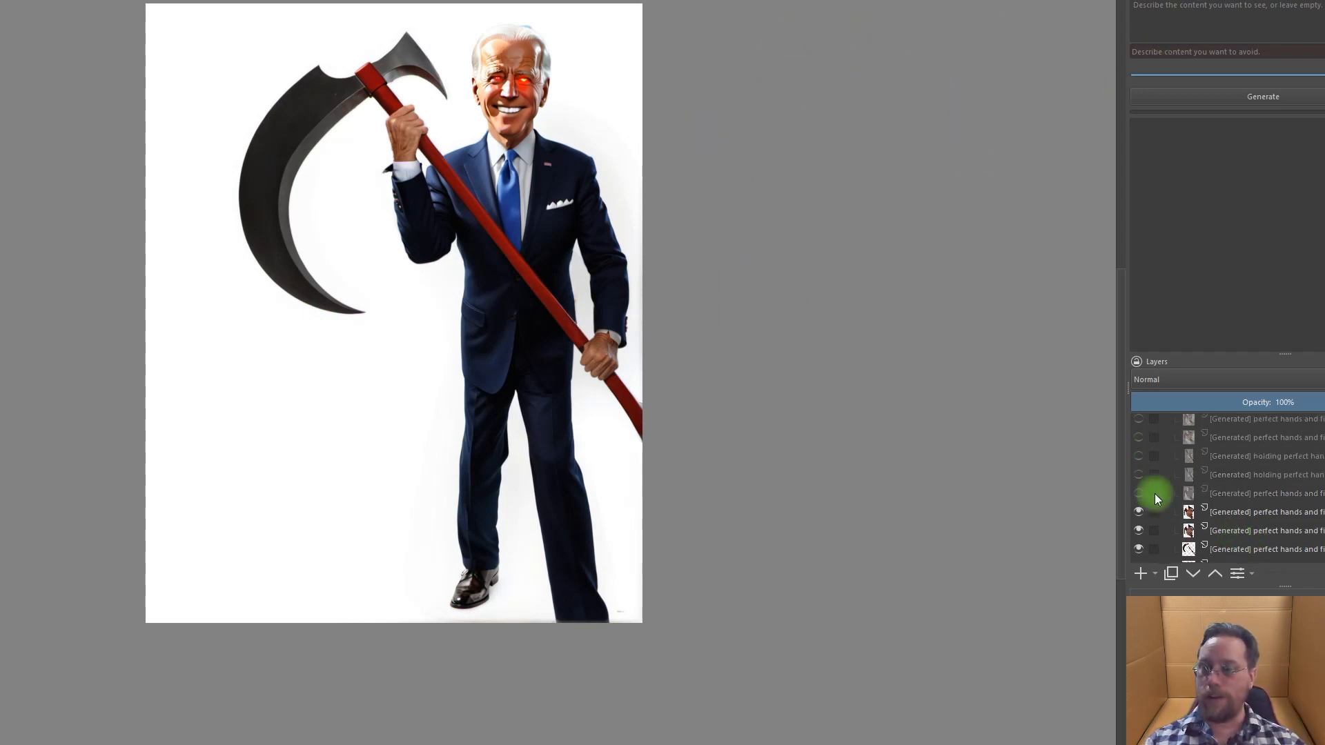
click(1139, 493)
Show the next five generated hand layers in upward order, from the lowest "holding perfect hands" layer to the one below 0004.png
click(1139, 475)
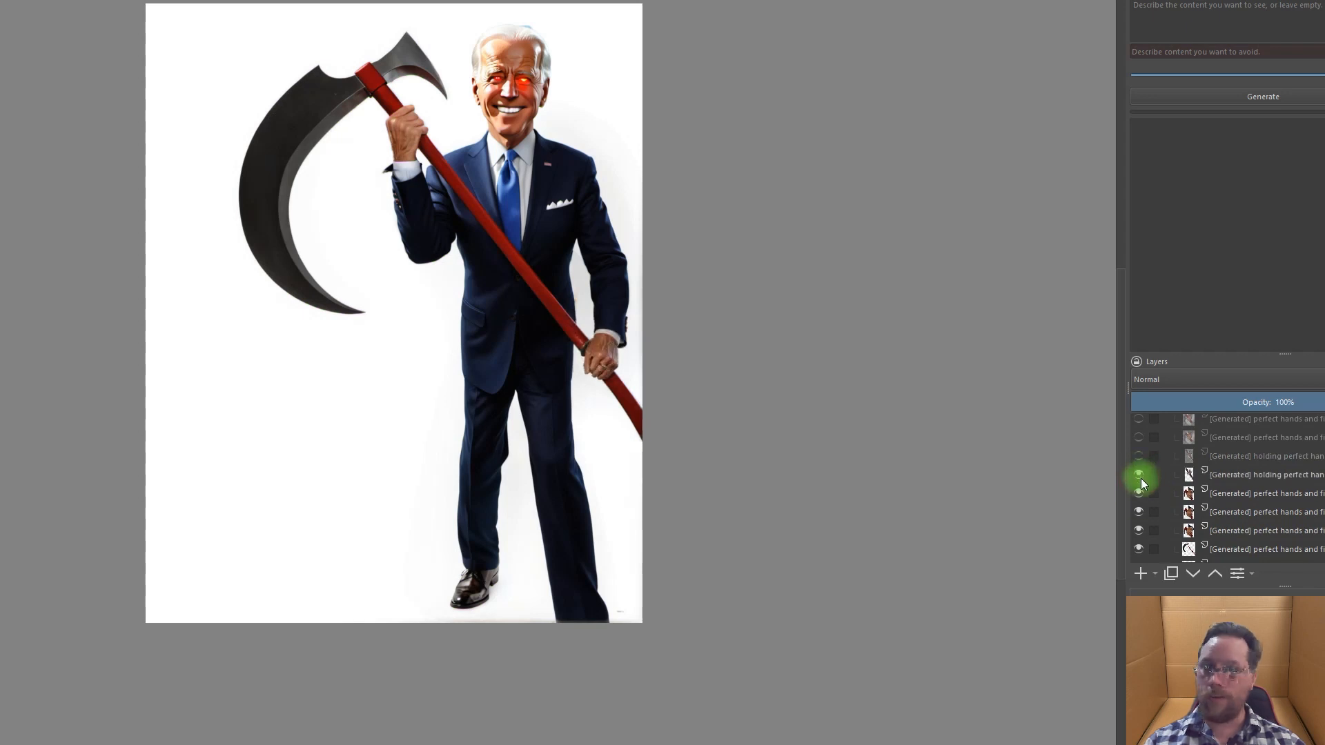
click(1138, 457)
click(1139, 440)
click(1139, 418)
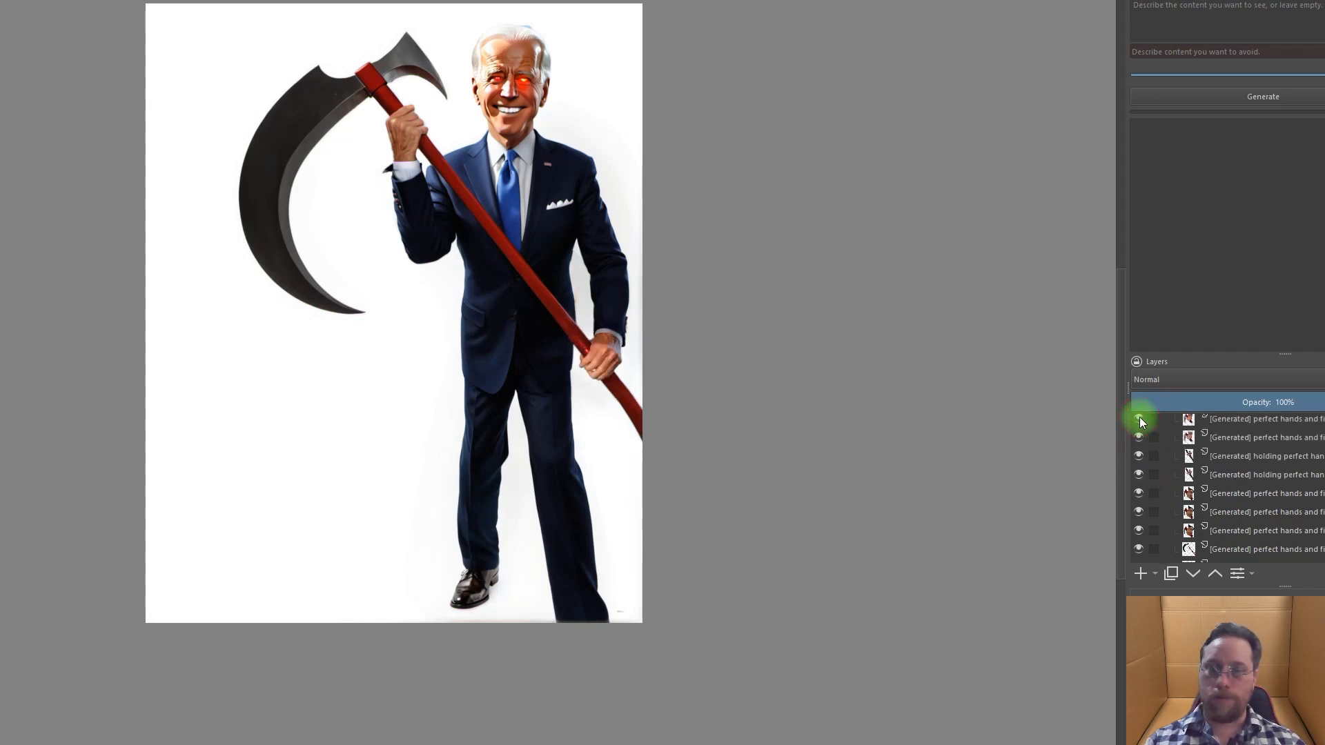
scroll(1182, 483, up, 2)
click(1139, 507)
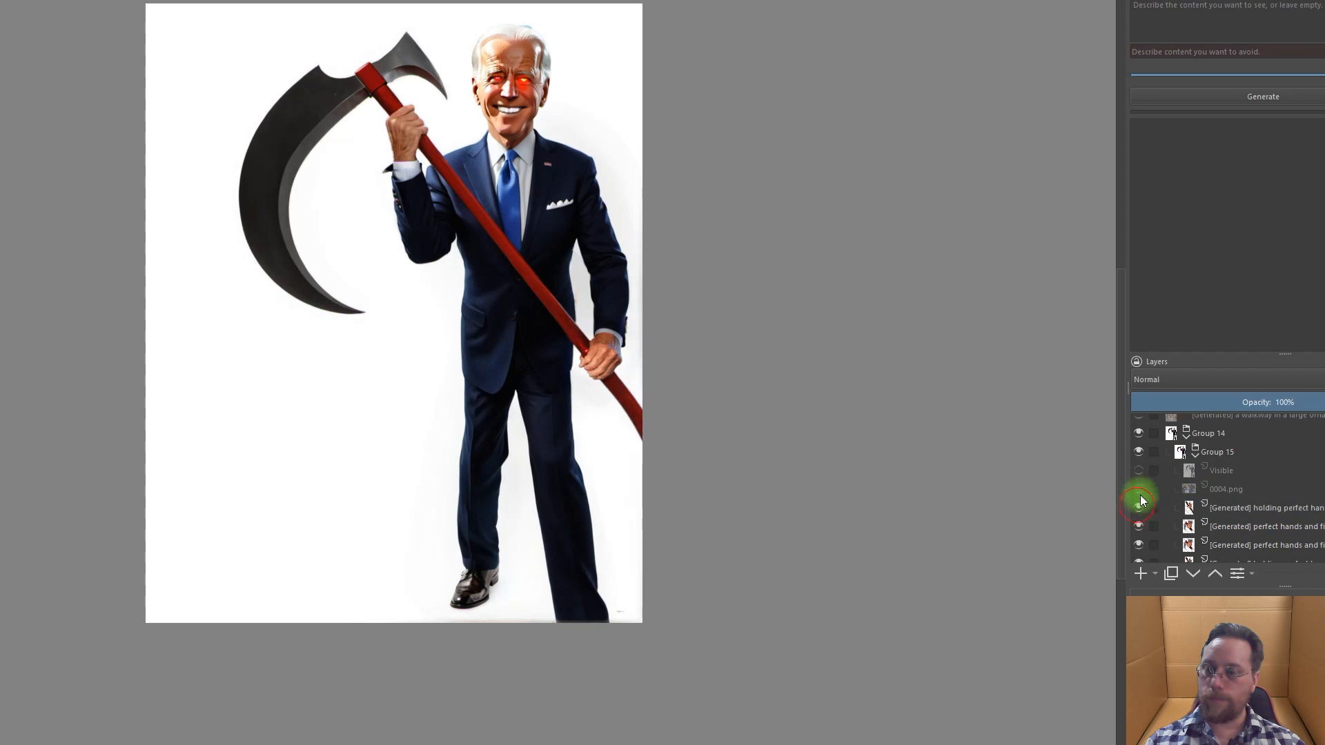
Show 0004.png and the Visible layer in Group 15, switching the Visible layer off and on to compare
click(1139, 488)
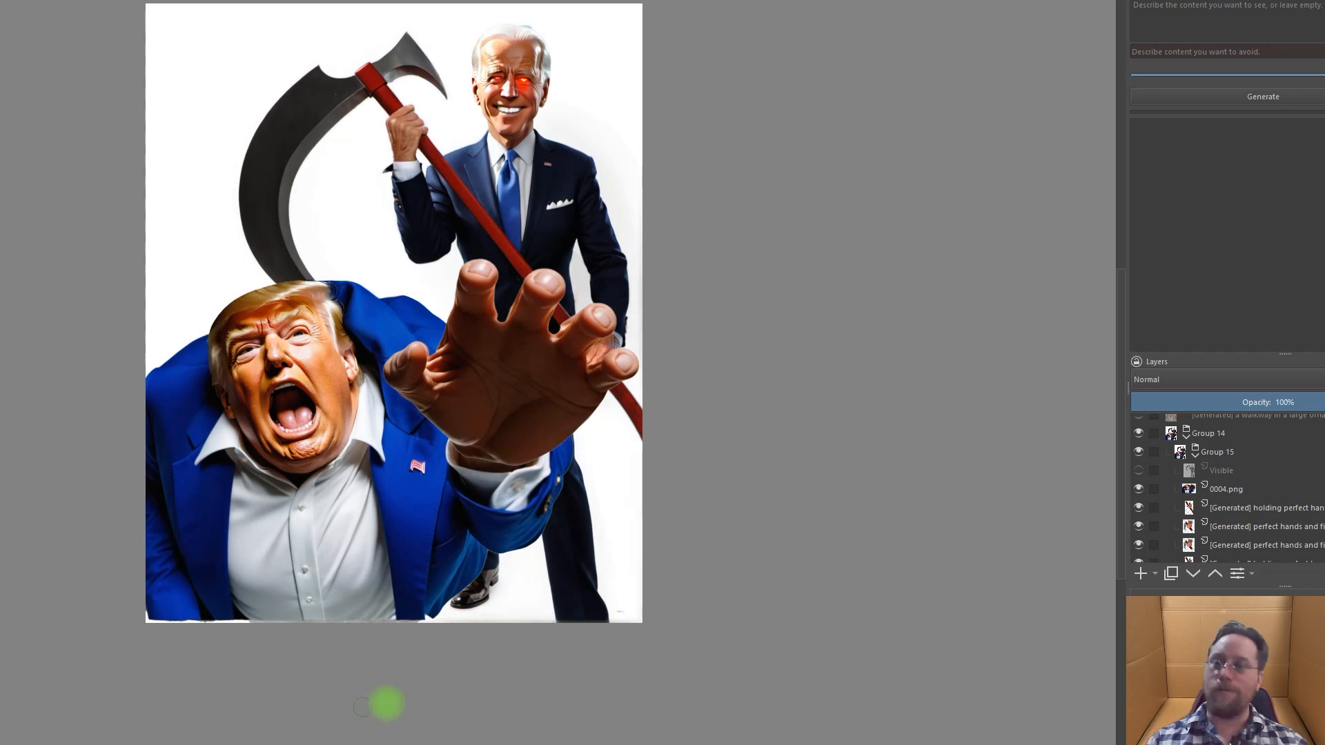
click(1139, 470)
click(1138, 474)
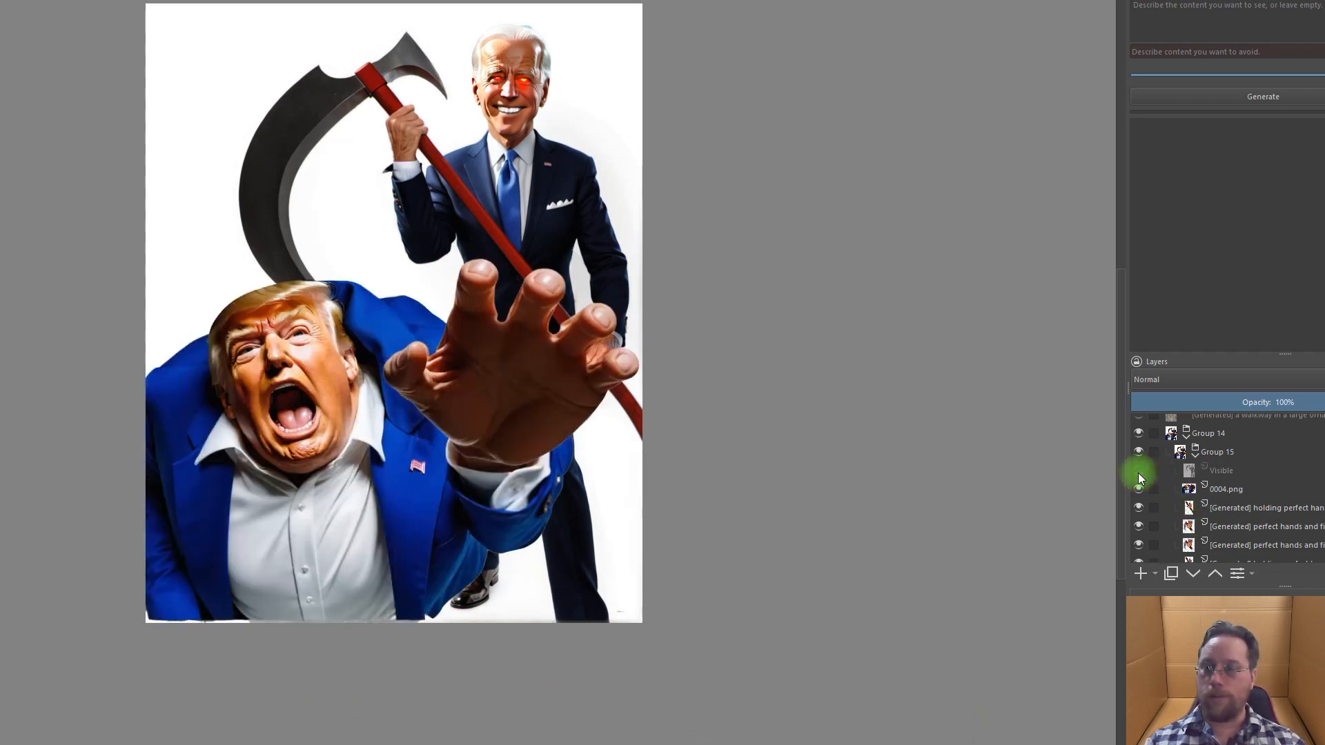
click(1138, 472)
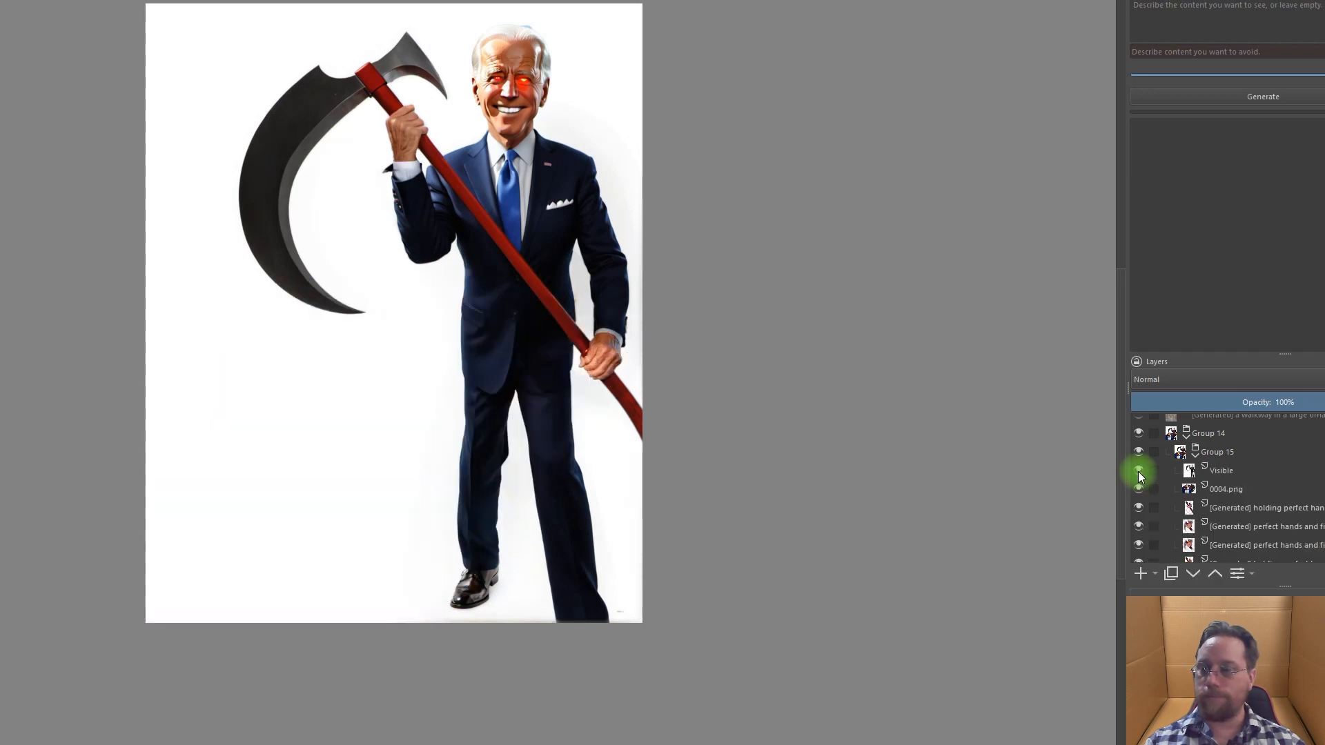
click(1138, 472)
click(1137, 472)
Show the generated ornate walkway background above Group 14, followed by the 0006.png and 0004.png layers
scroll(1165, 507, up, 2)
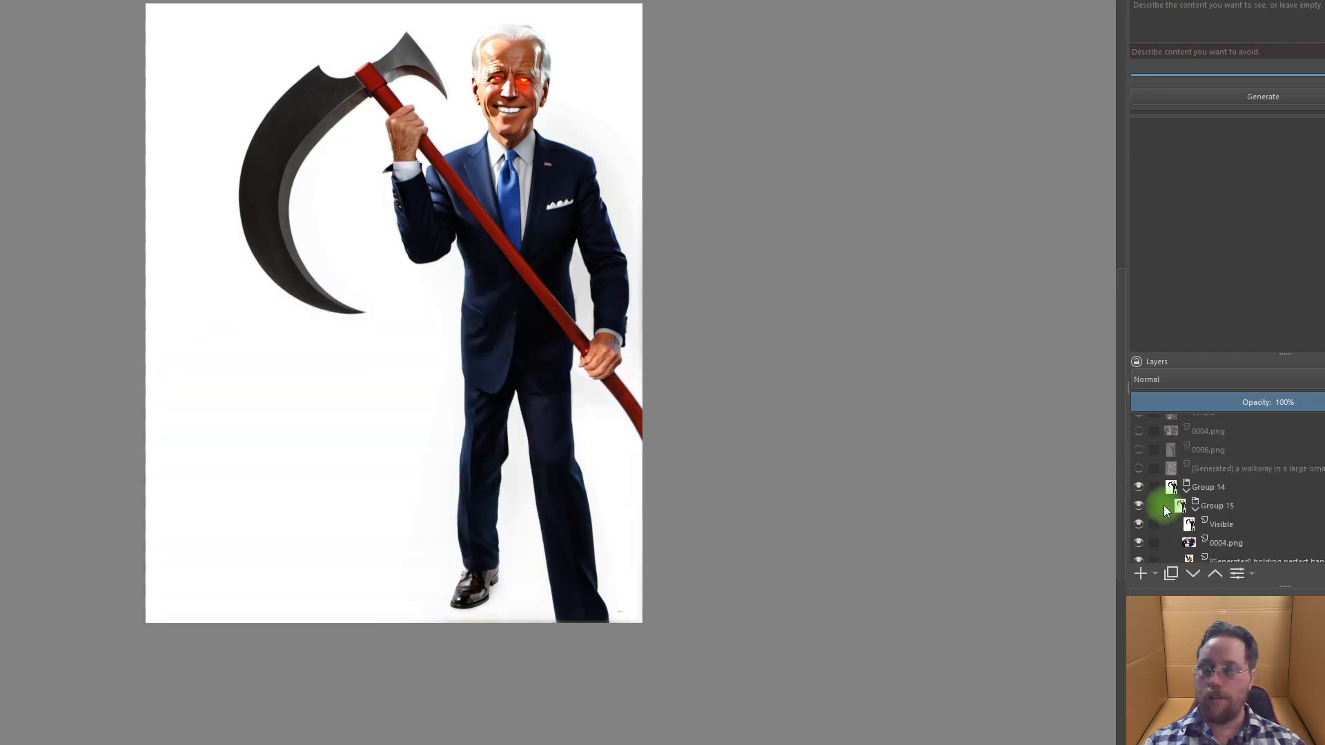
click(1138, 468)
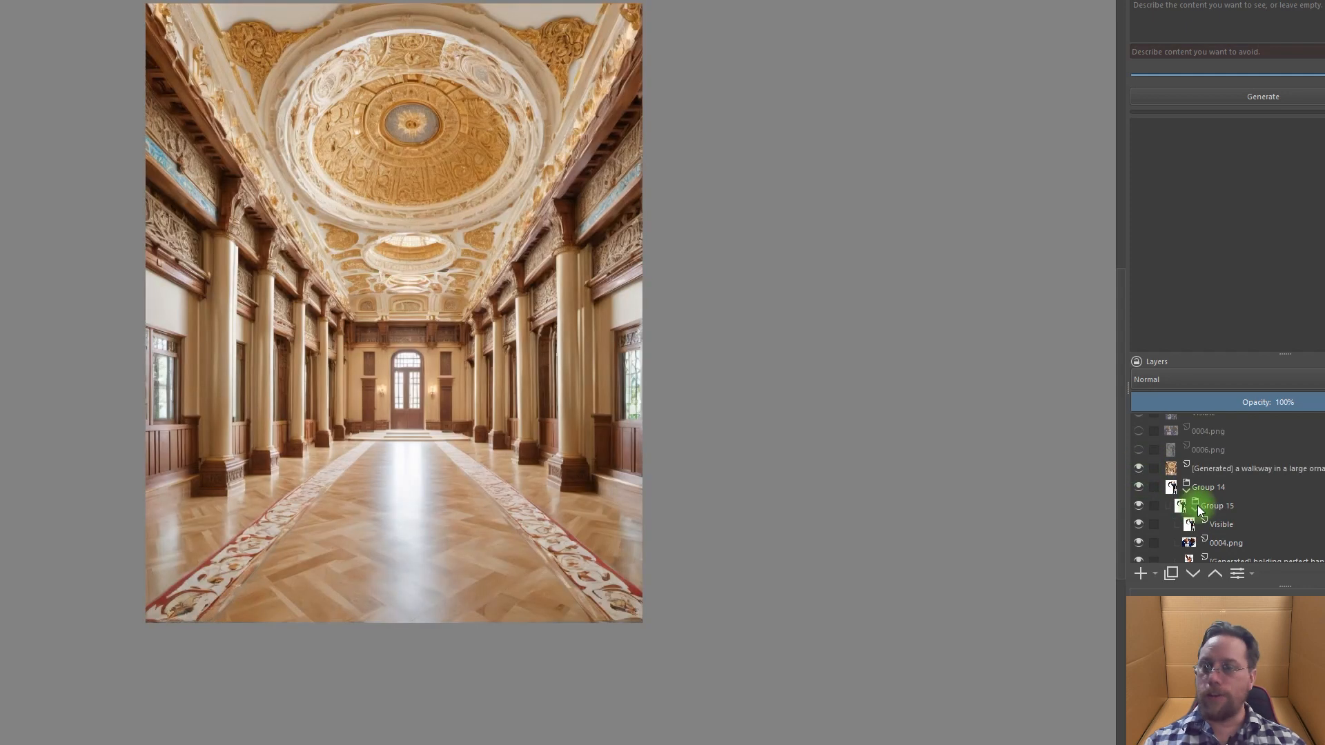
scroll(1198, 505, up, 3)
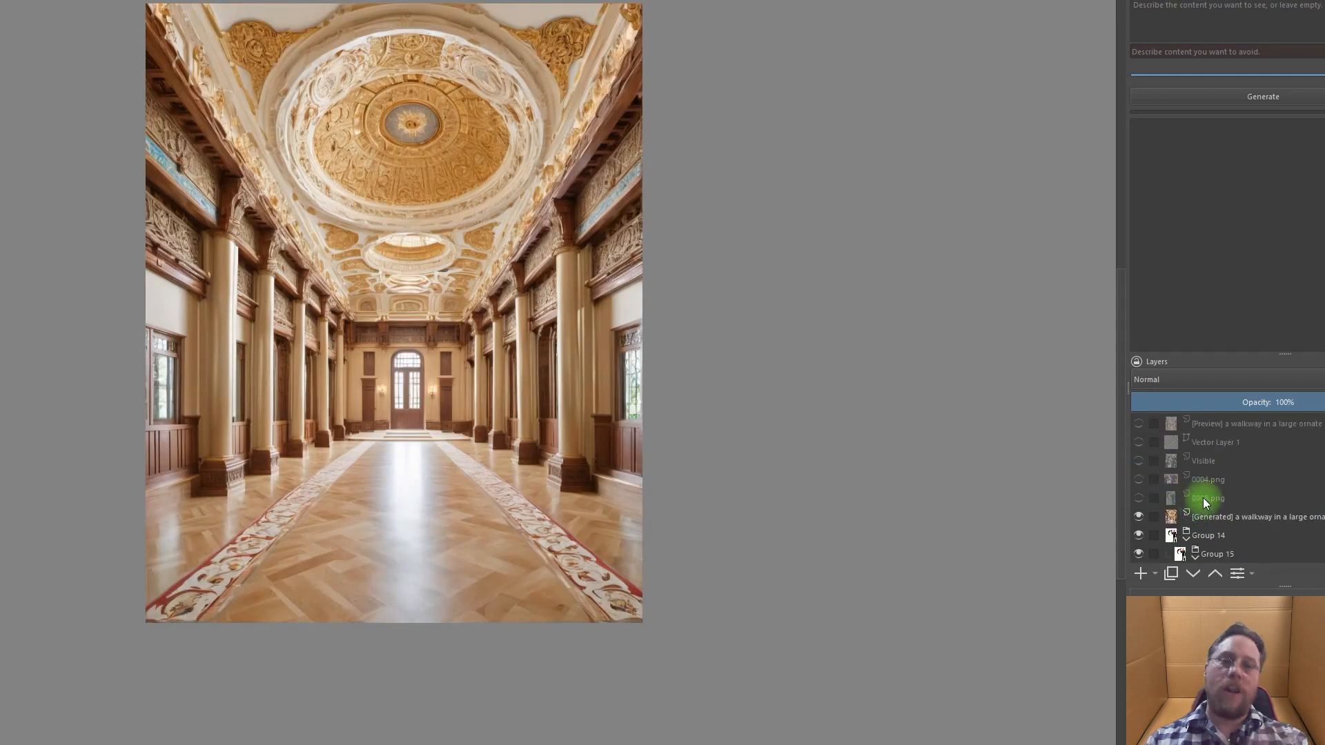
mouse_move(1202, 499)
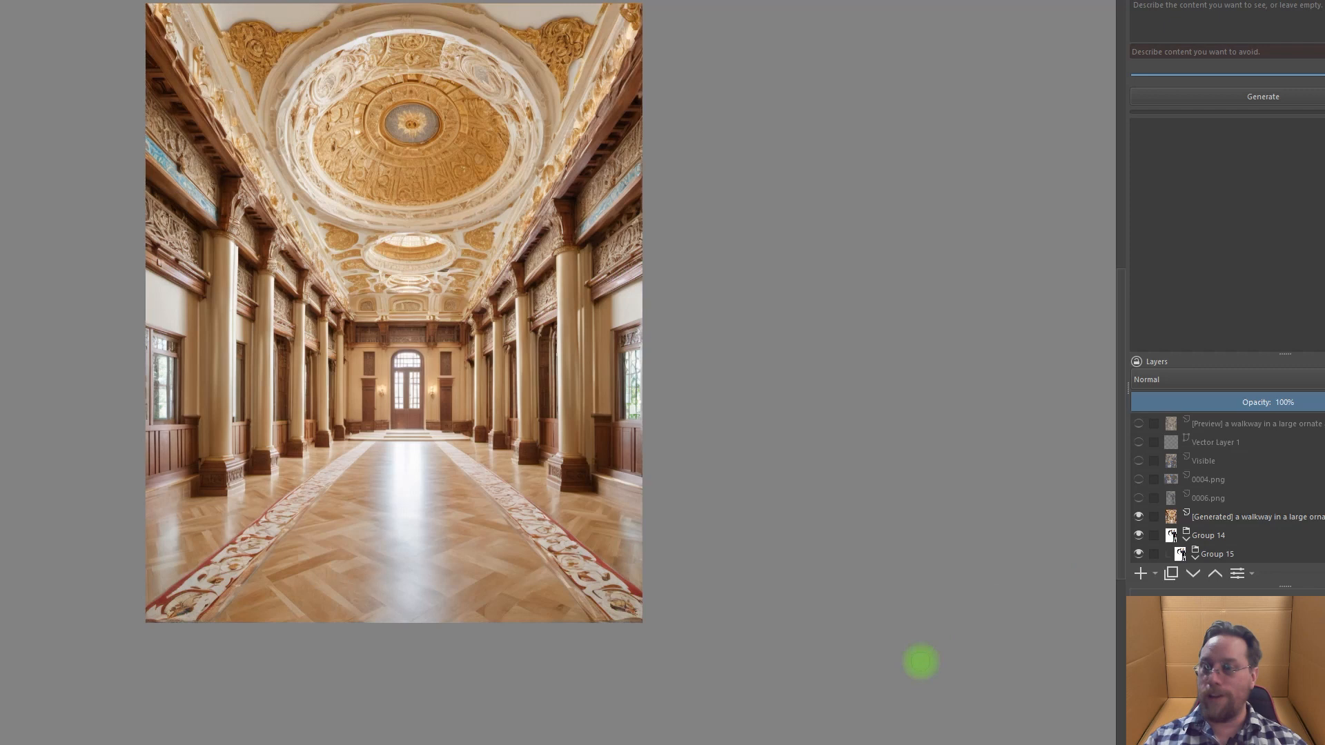
click(1142, 499)
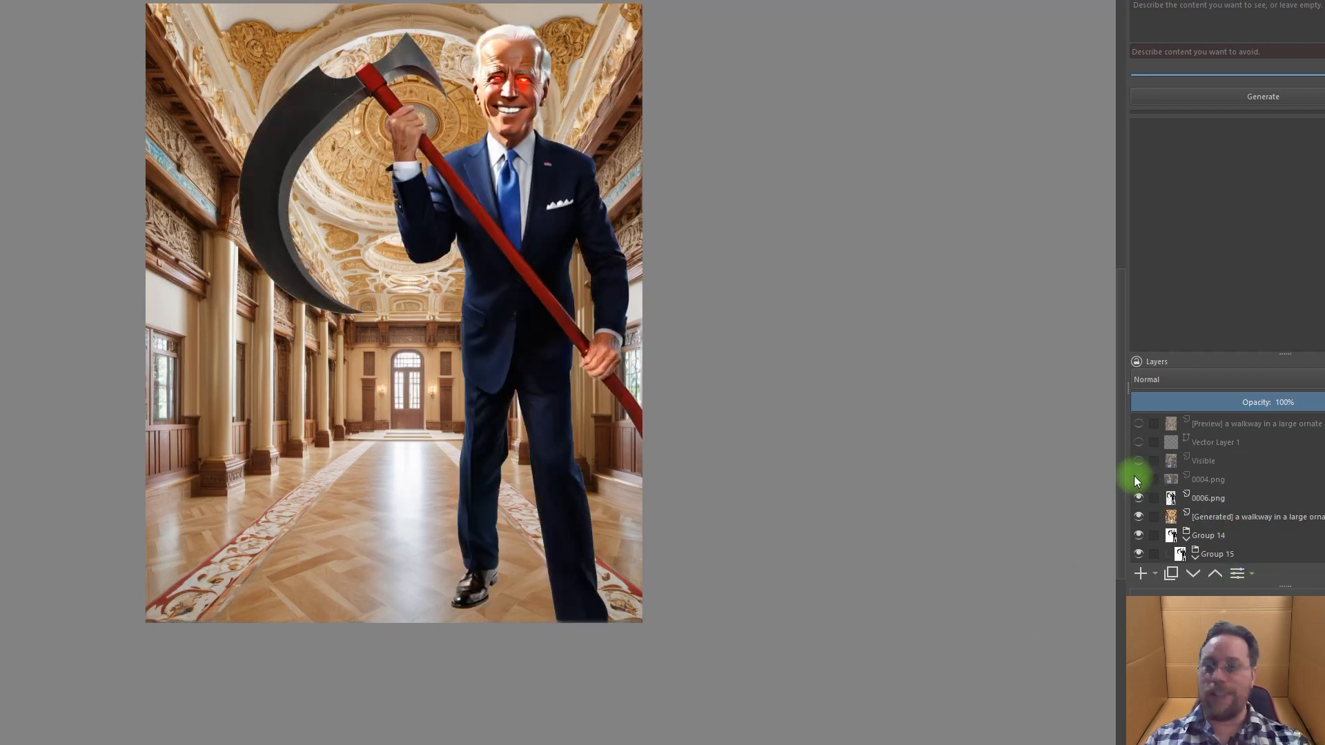
mouse_move(1133, 474)
click(1136, 478)
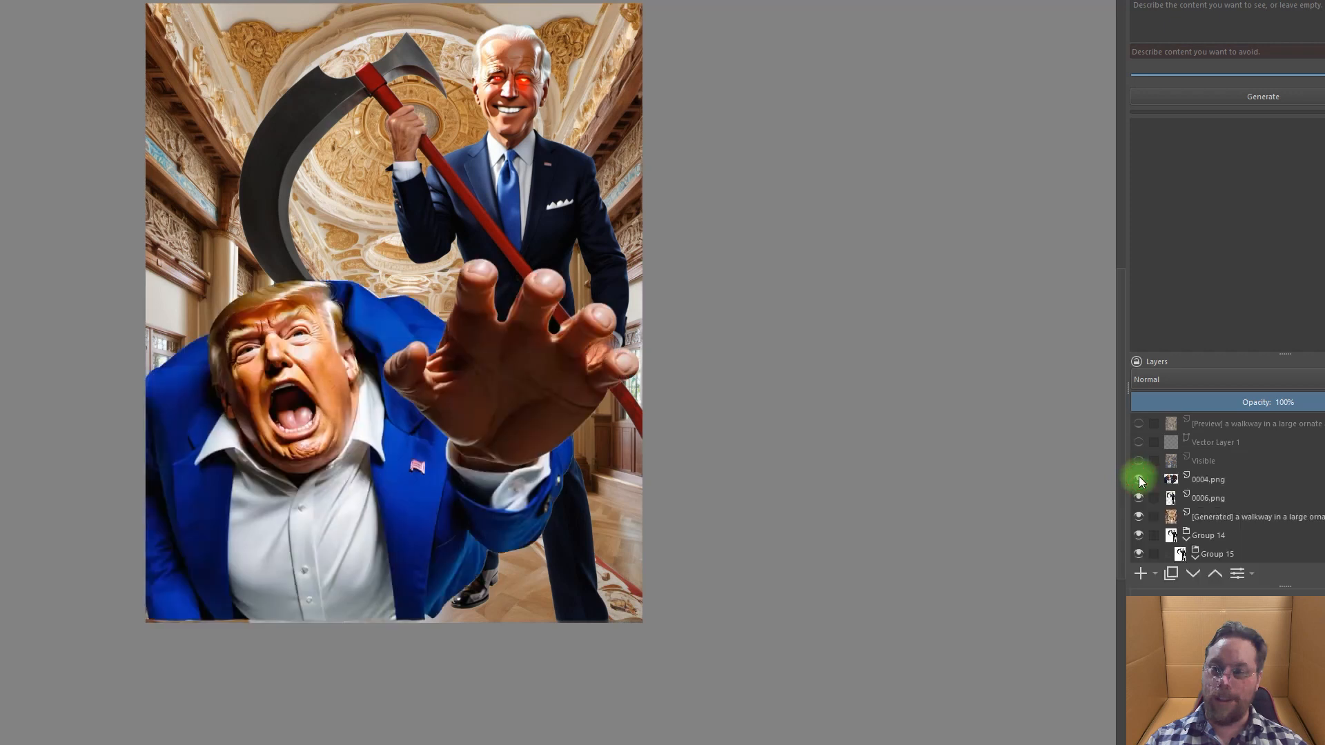
Show the Visible layer and Vector Layer 1 above 0004.png, leaving the walkway preview layer hidden
drag(904, 263, 936, 386)
drag(1127, 453, 1139, 425)
click(1138, 424)
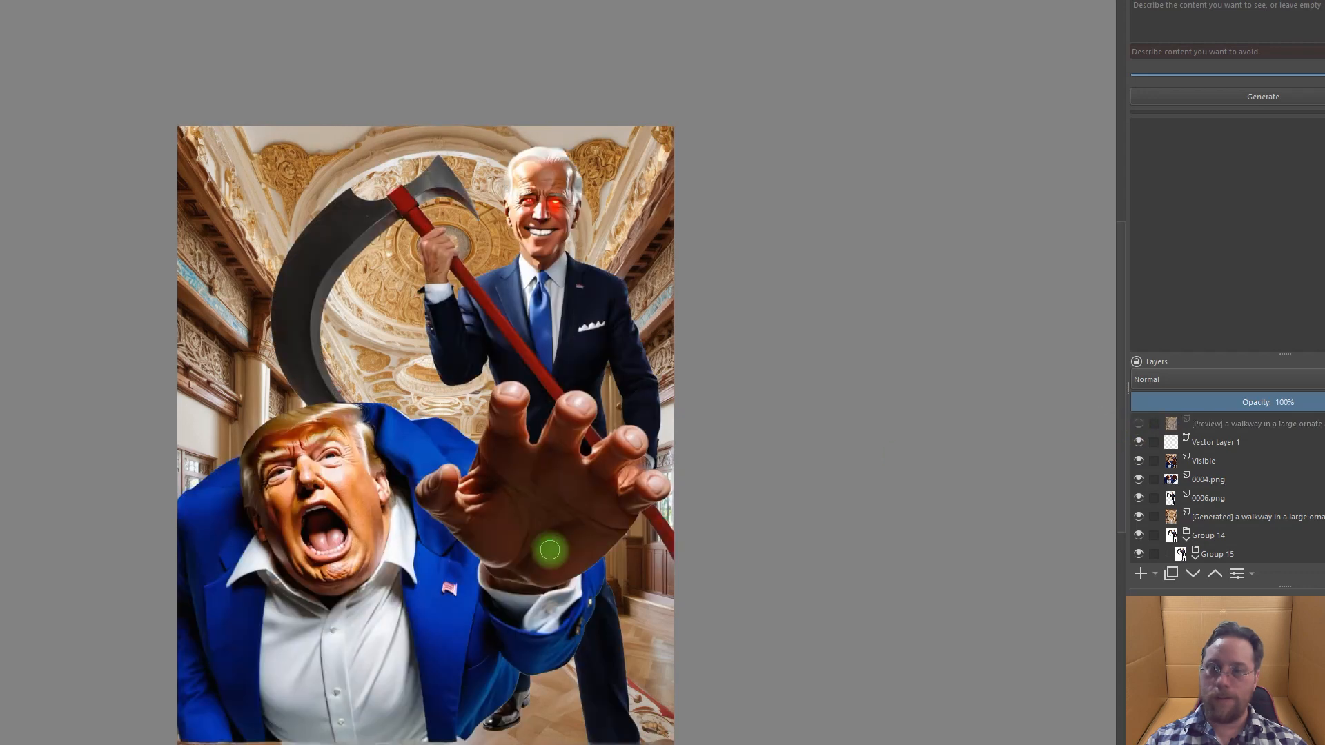
drag(841, 594, 860, 533)
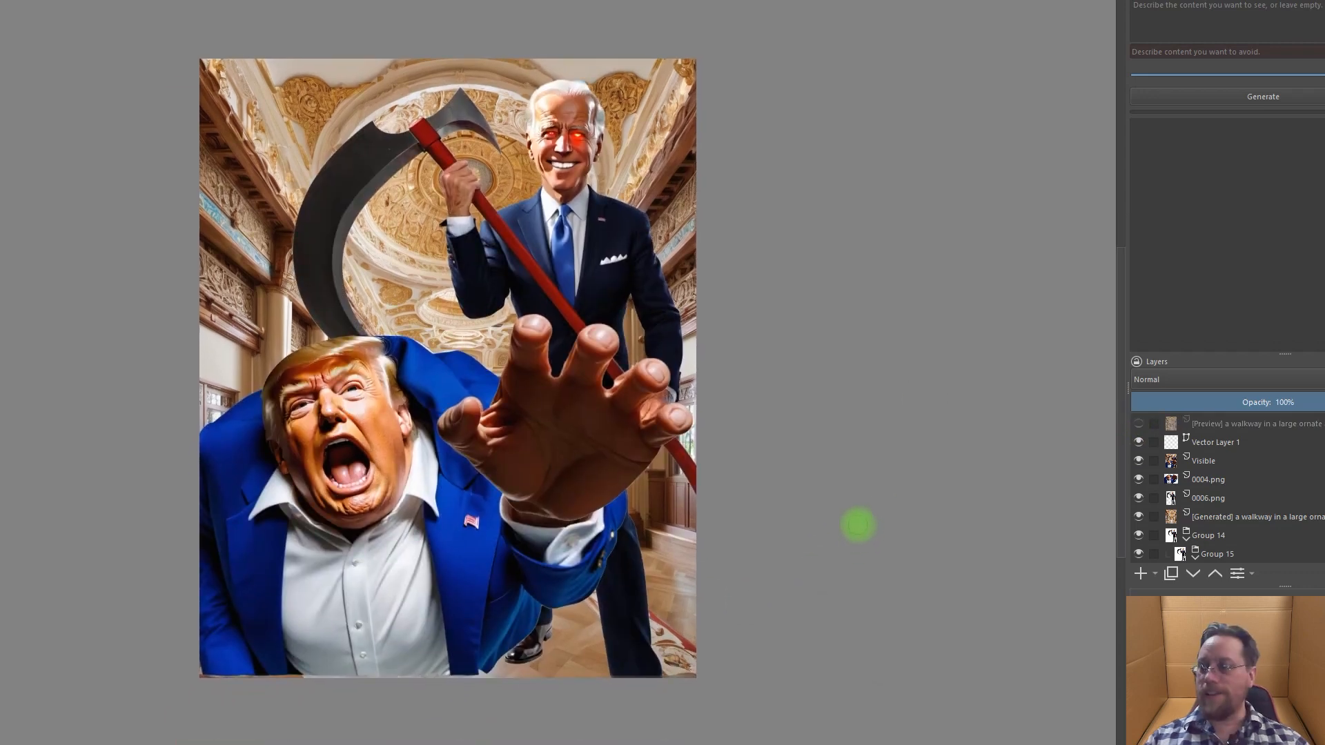
Extend the canvas upward with the Crop tool to a height of 1539 px, taking in the title text above the image
drag(822, 503, 827, 621)
drag(565, 474, 537, 417)
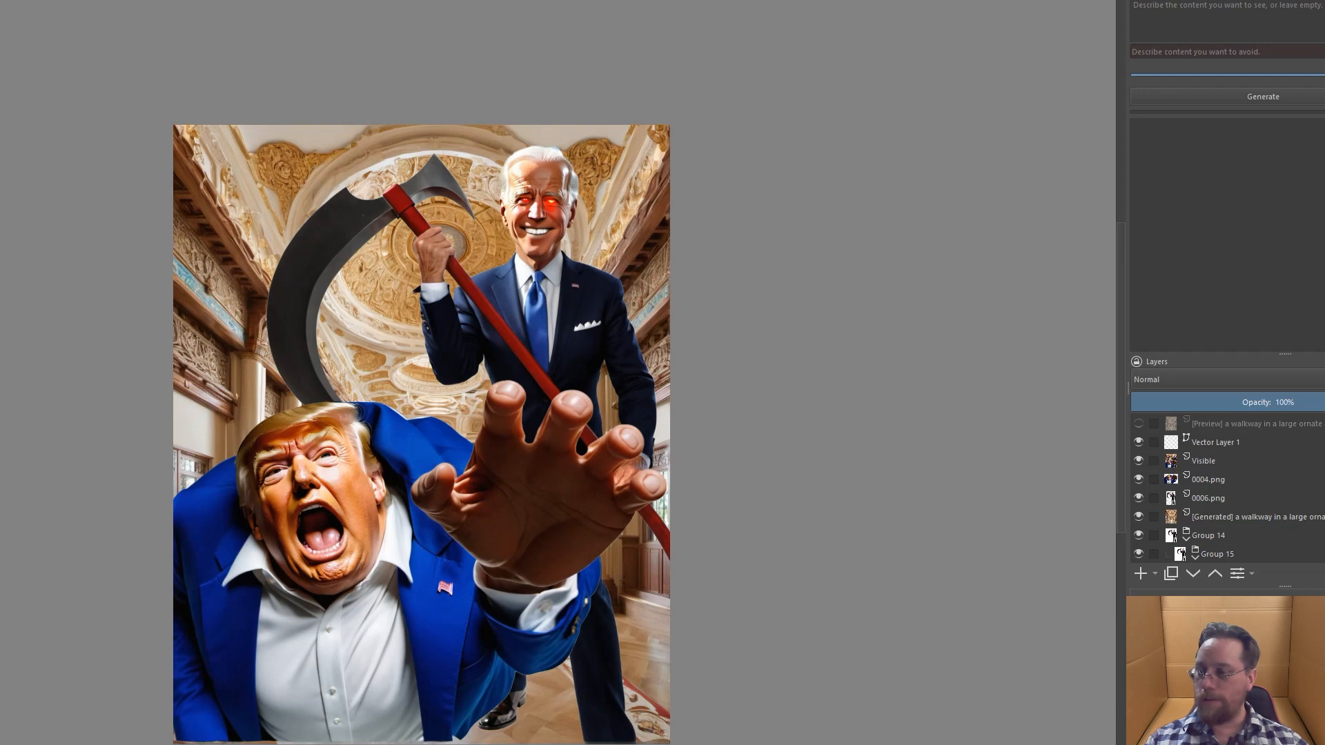
key(ctrl+t)
drag(422, 125, 423, 34)
key(Return)
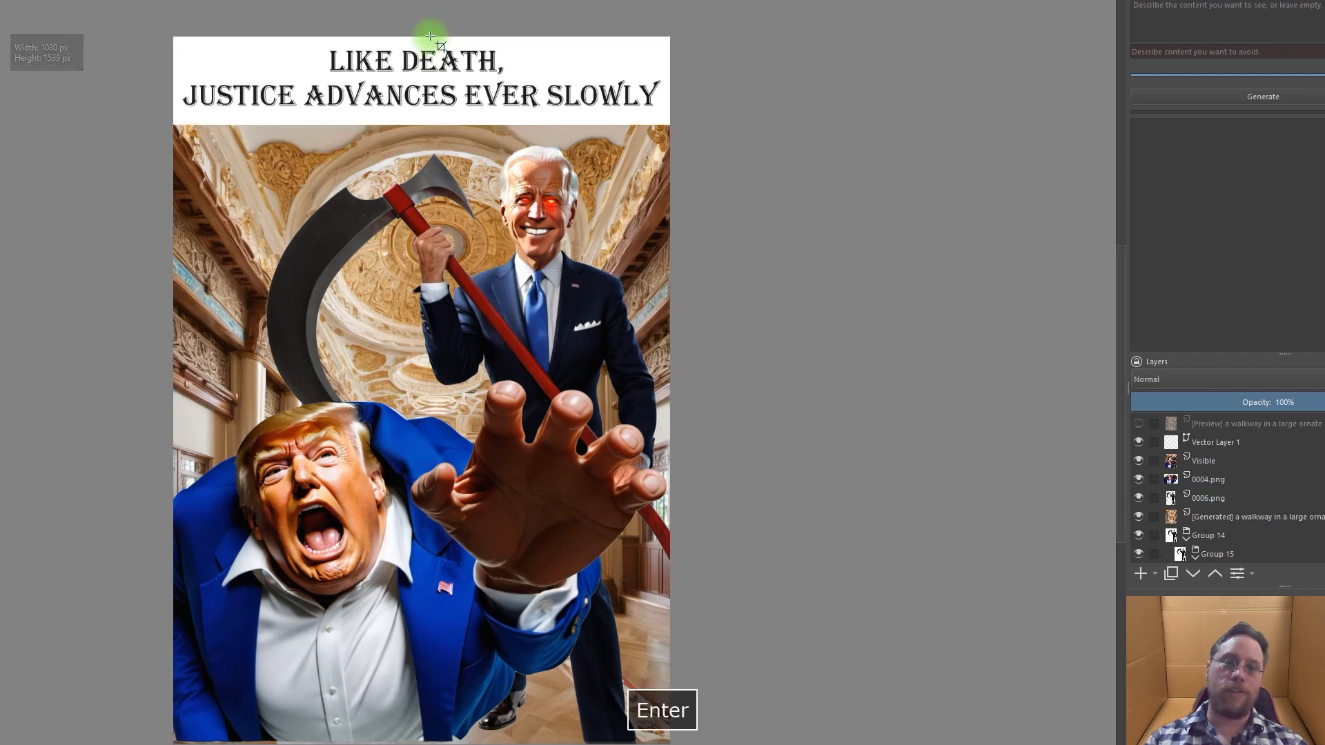